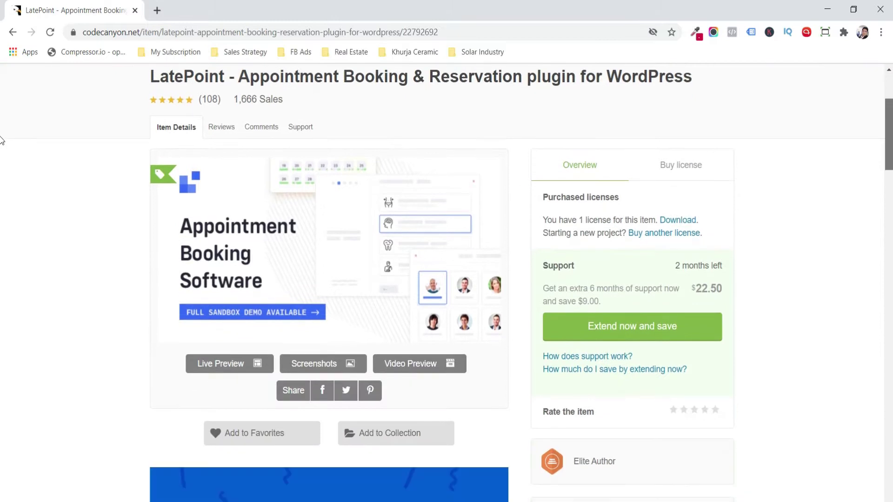
- Scroll through the Pages screen and move the Sample Page to the trash
scroll(1, 158, down, 2)
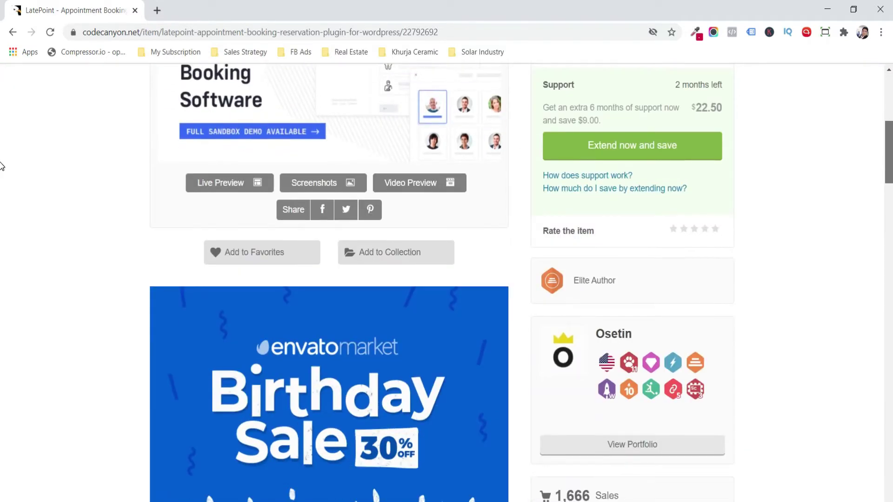
scroll(1, 186, down, 18)
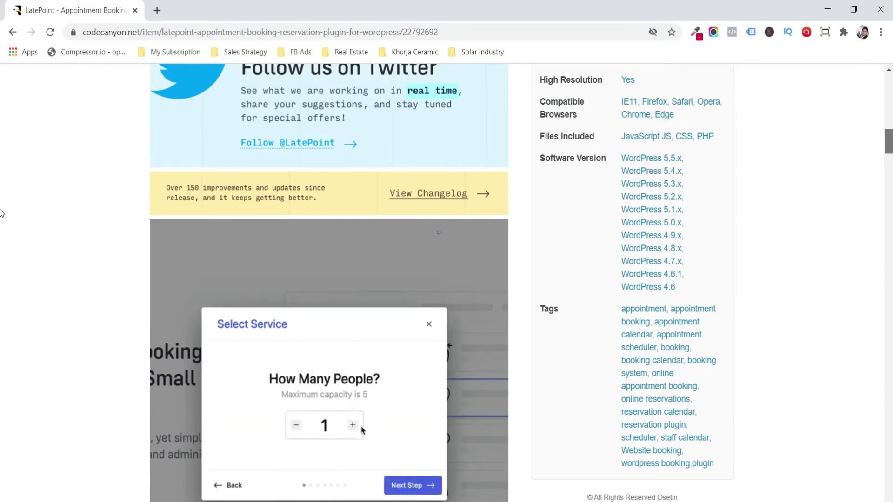
scroll(2, 214, down, 1)
scroll(1, 216, down, 3)
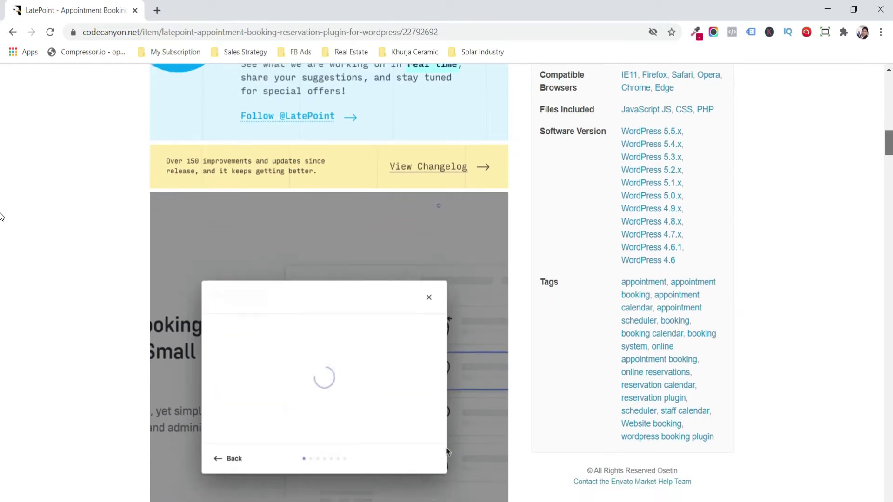
scroll(2, 223, down, 9)
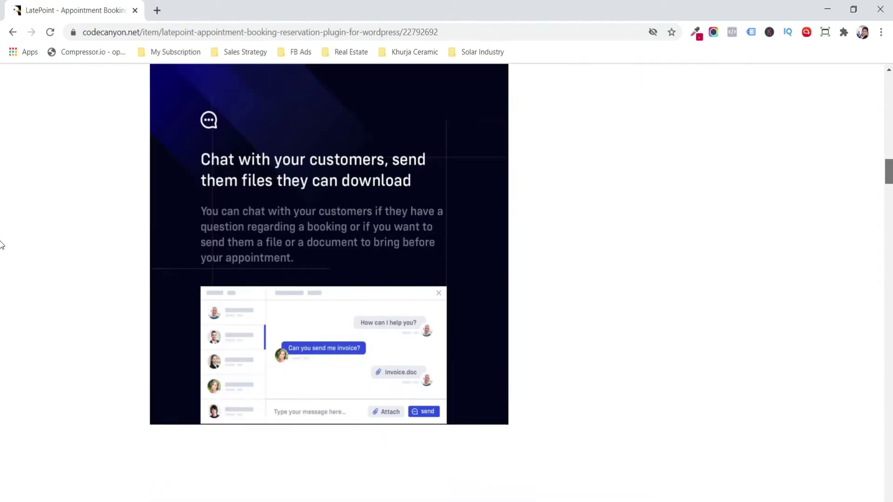
scroll(2, 248, down, 9)
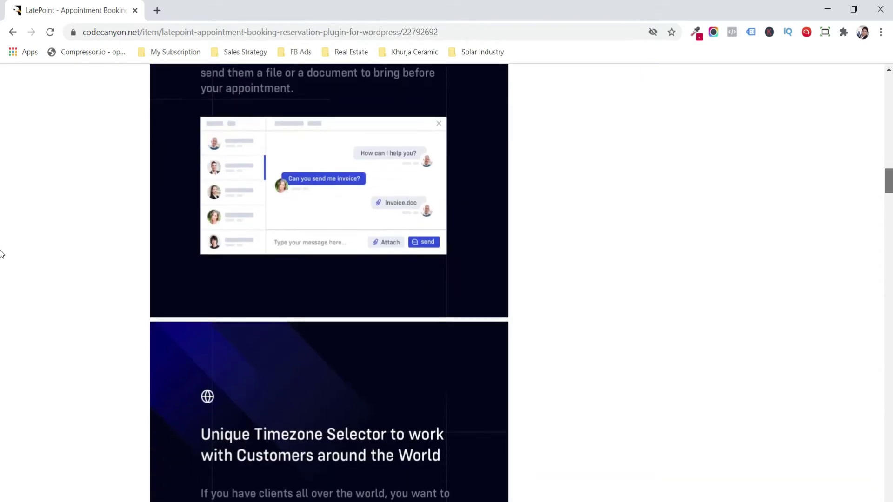
scroll(1, 269, down, 9)
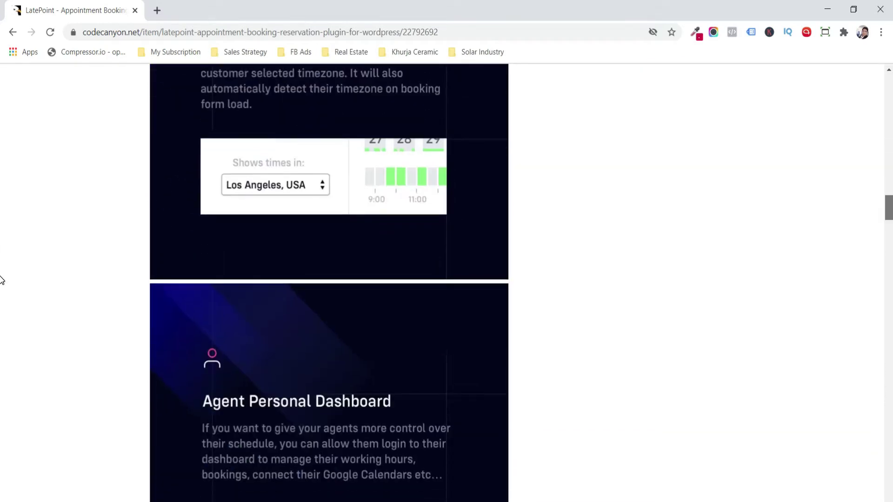
scroll(1, 293, down, 3)
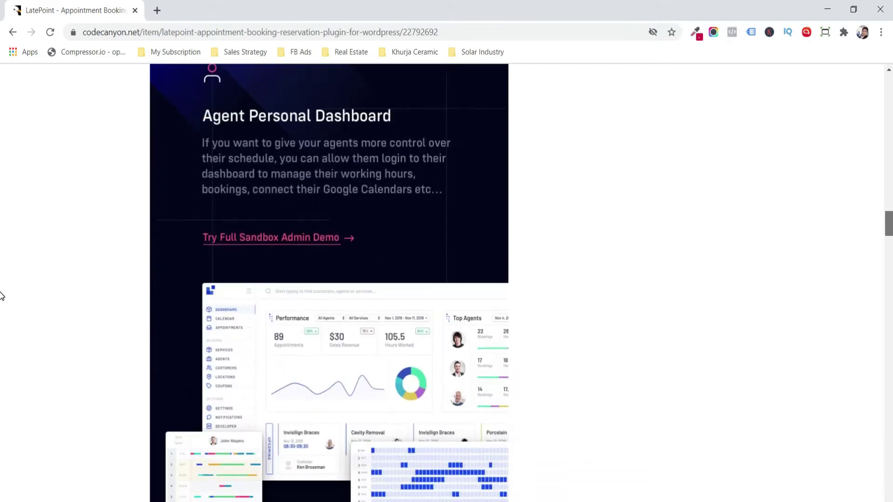
scroll(2, 298, down, 2)
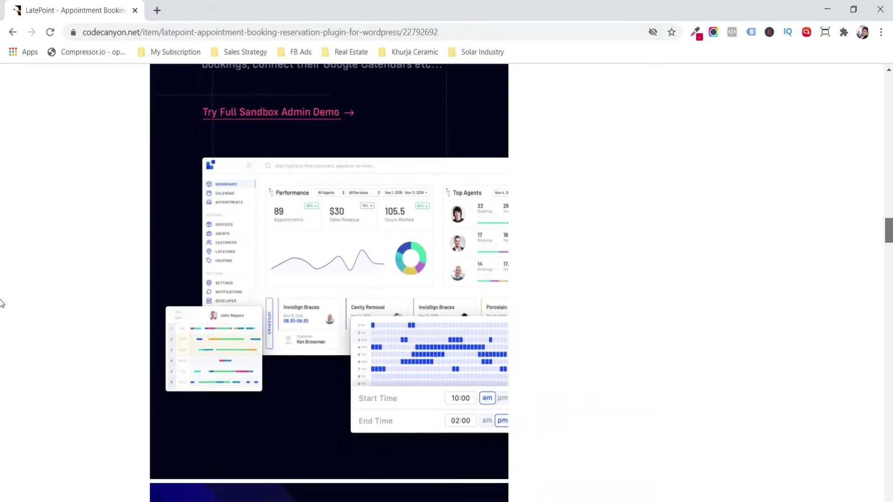
scroll(1, 316, down, 4)
scroll(2, 316, down, 4)
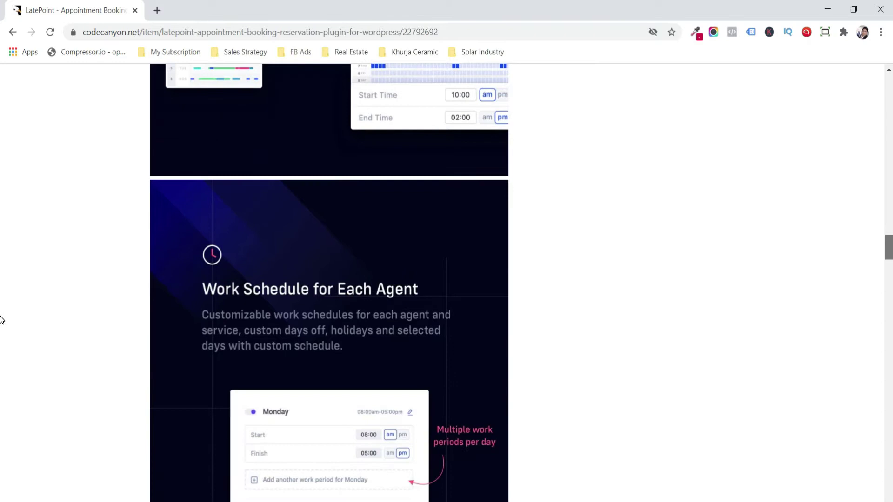
scroll(2, 330, down, 2)
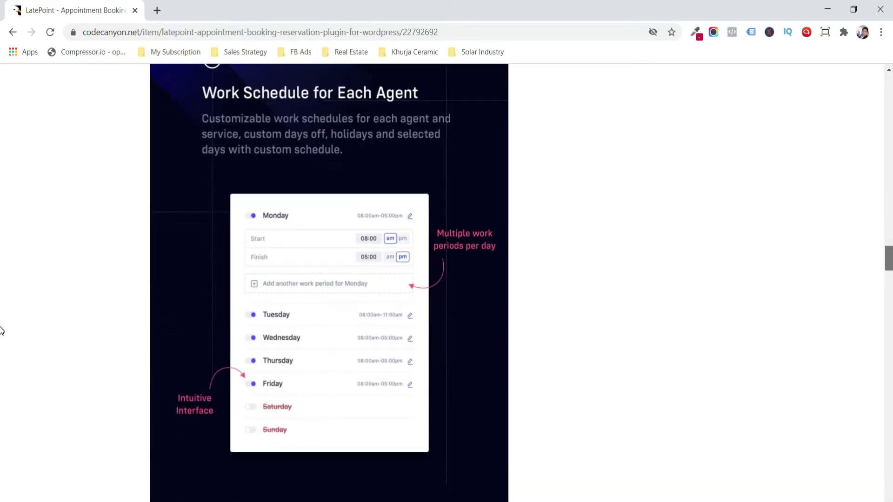
scroll(1, 331, down, 5)
scroll(2, 348, down, 3)
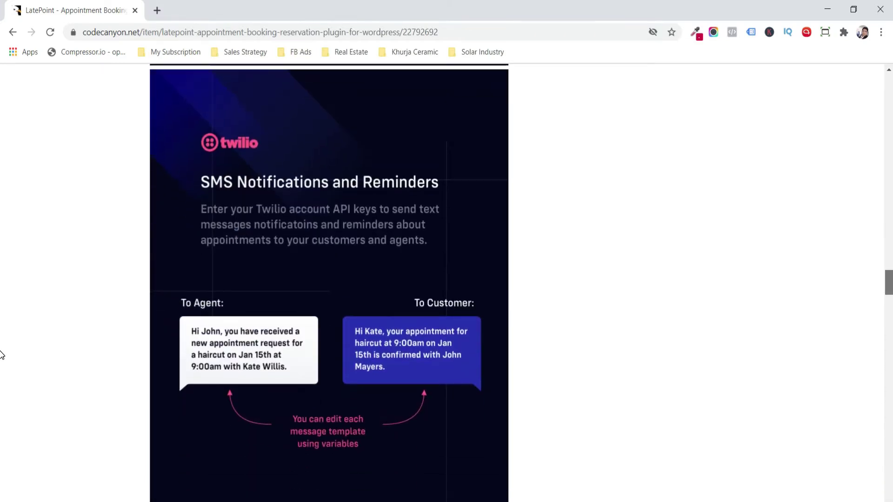
scroll(1, 358, down, 4)
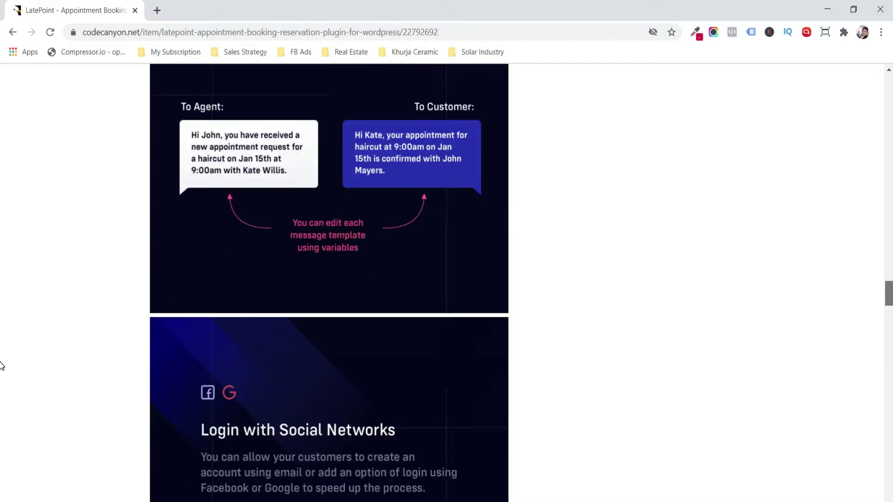
scroll(1, 367, down, 4)
scroll(2, 377, down, 1)
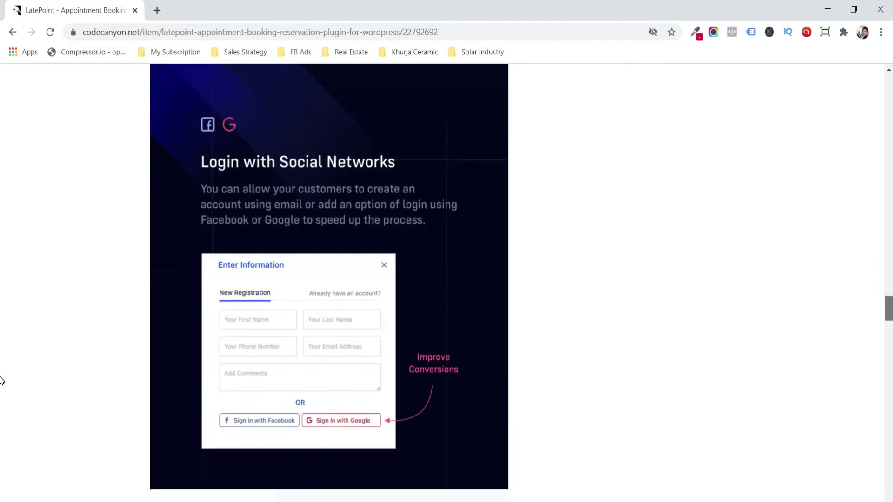
scroll(1, 382, down, 3)
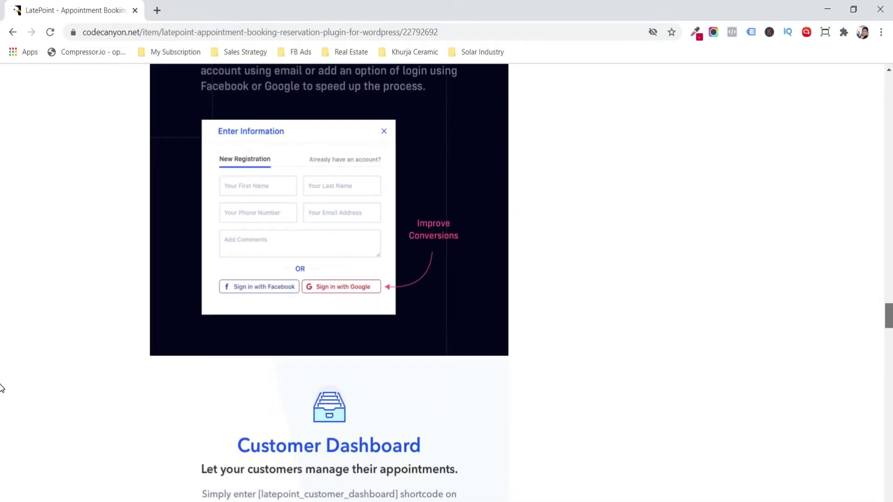
scroll(1, 391, down, 5)
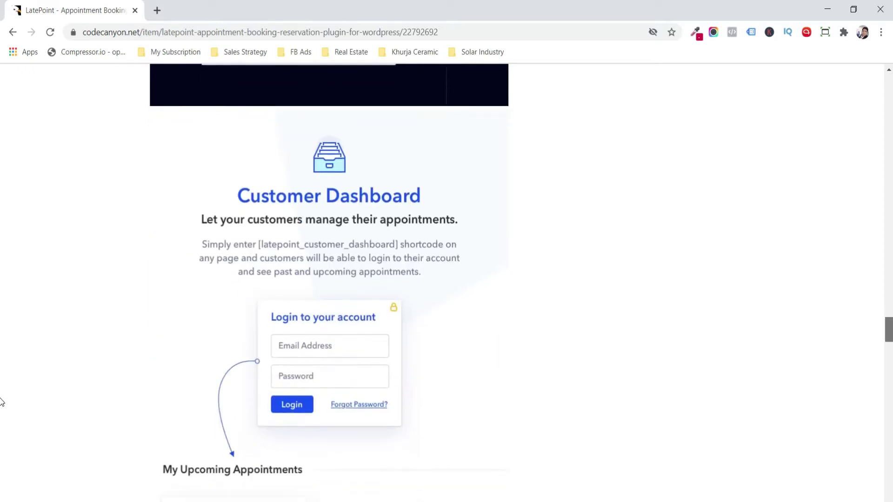
scroll(1, 404, down, 2)
scroll(2, 409, down, 3)
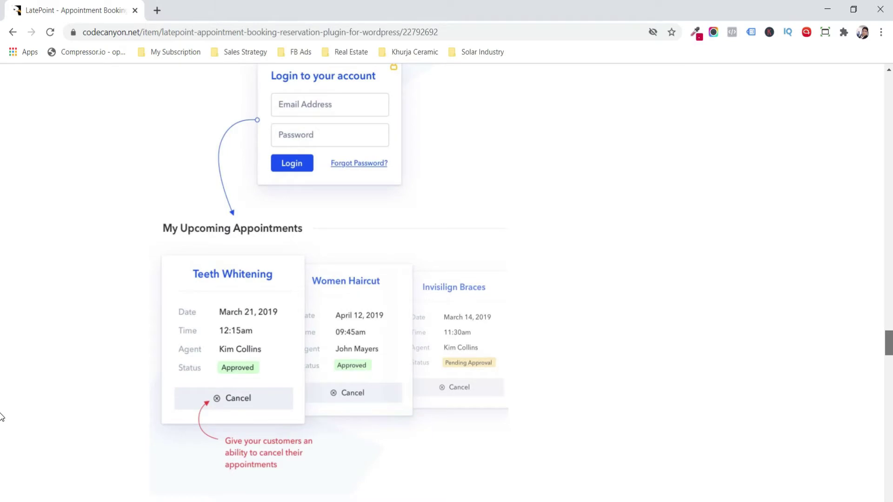
scroll(2, 417, down, 2)
scroll(2, 424, down, 5)
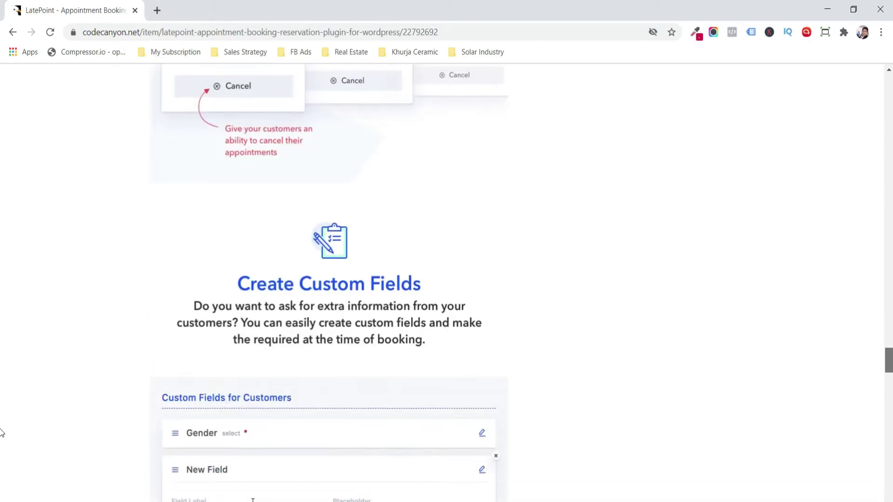
scroll(2, 437, down, 2)
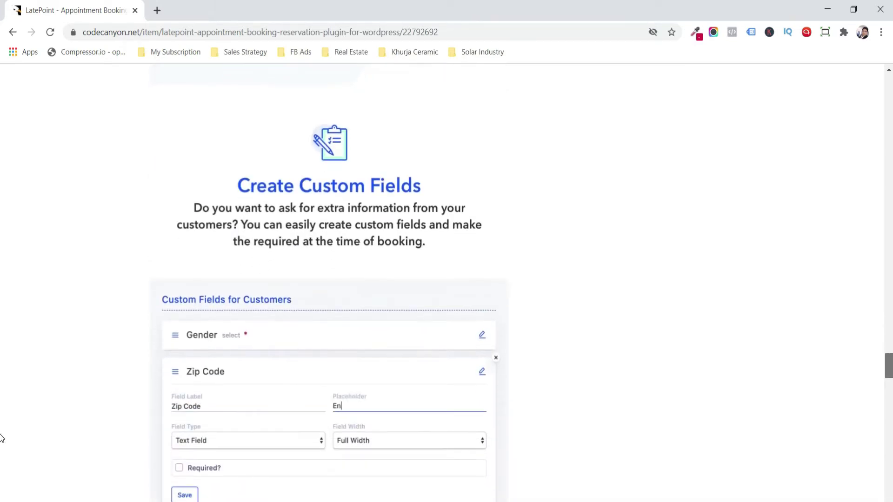
scroll(2, 444, down, 3)
scroll(1, 448, down, 5)
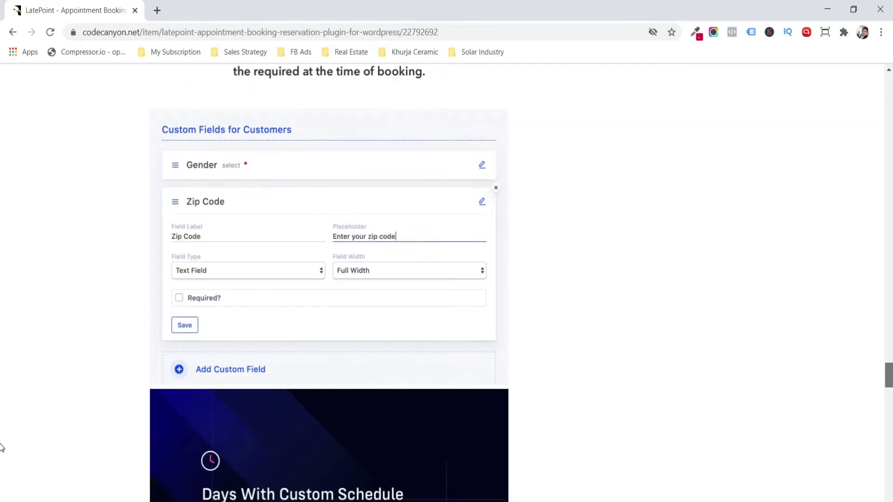
scroll(1, 459, down, 3)
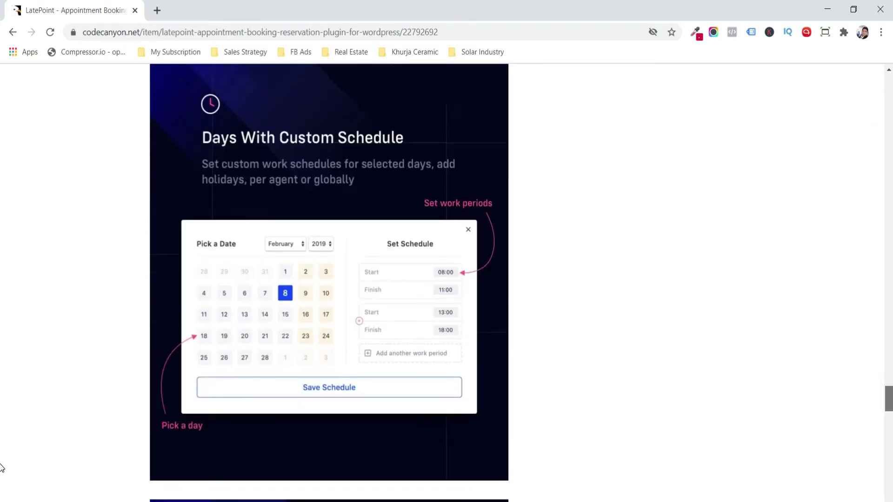
scroll(2, 469, down, 6)
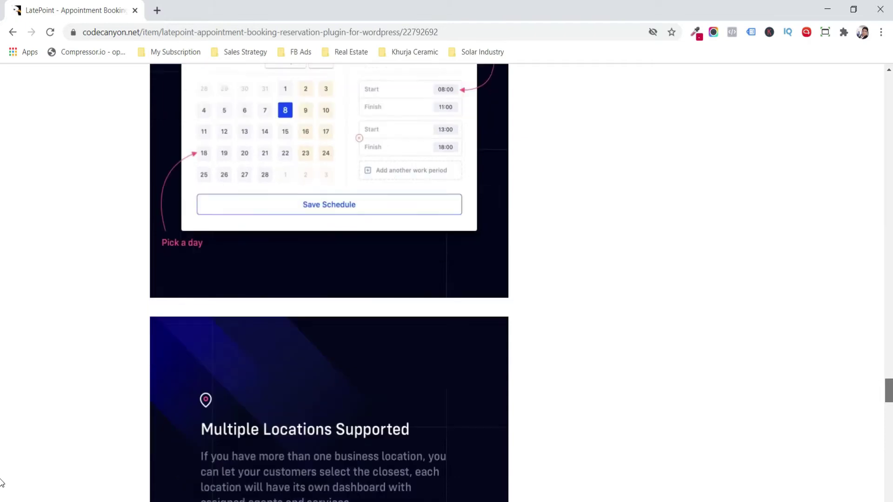
scroll(2, 485, down, 2)
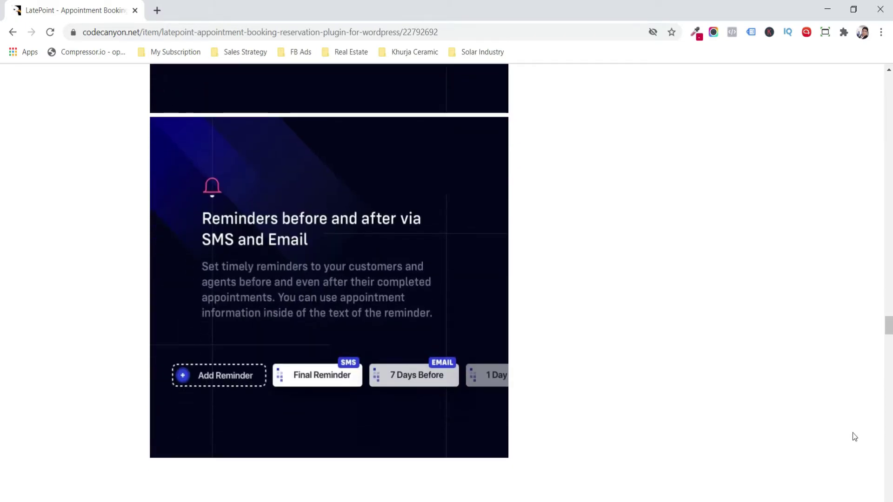
scroll(2, 341, down, 15)
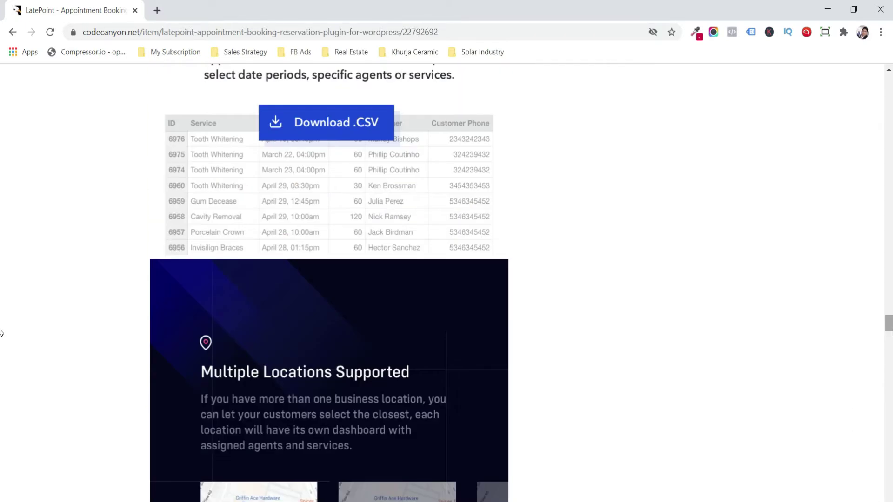
scroll(2, 333, down, 20)
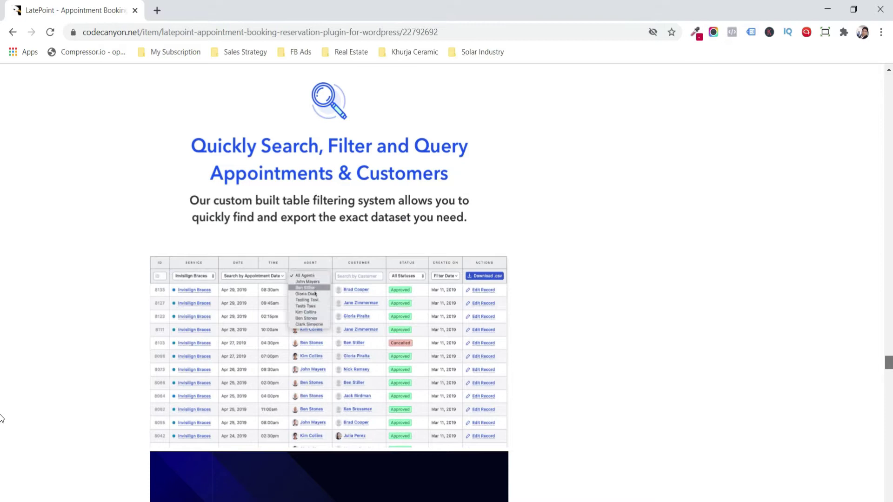
scroll(2, 421, down, 1)
scroll(1, 421, down, 7)
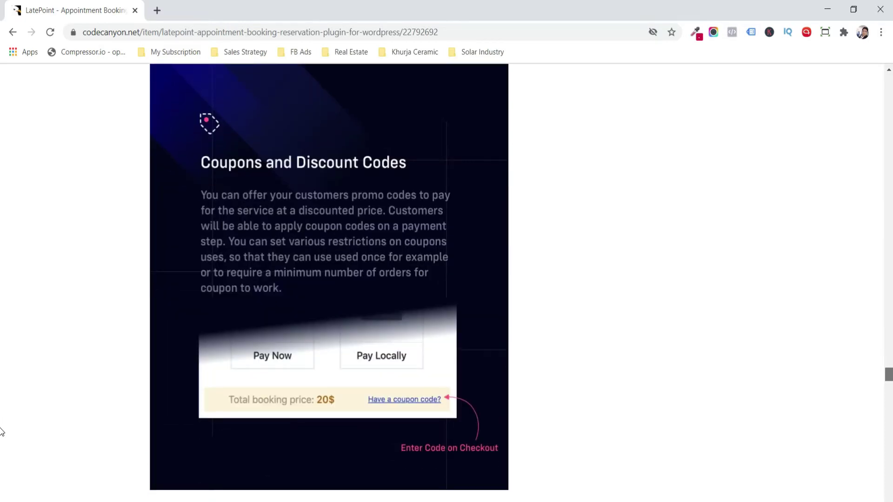
scroll(2, 431, down, 8)
scroll(1, 432, up, 10)
scroll(2, 434, down, 4)
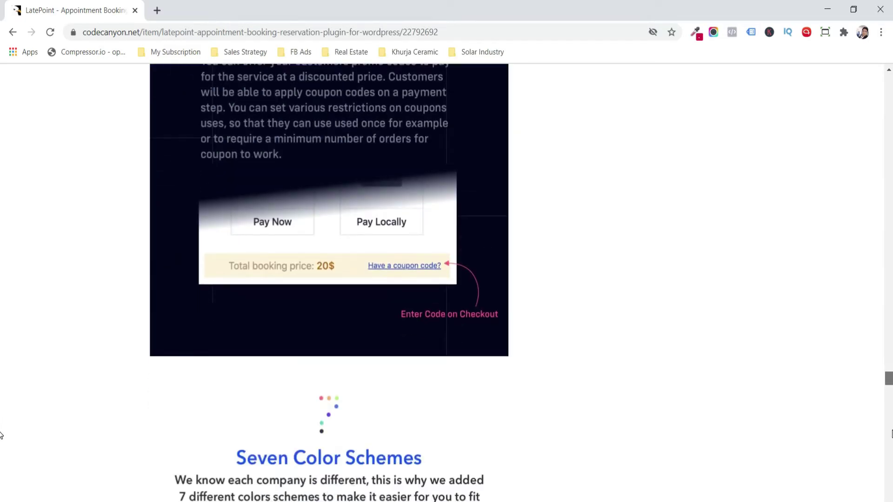
scroll(2, 435, down, 10)
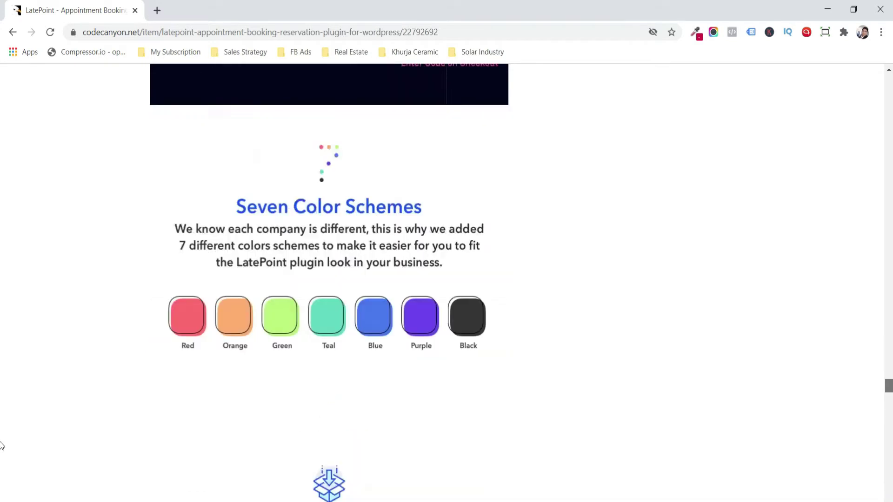
scroll(2, 444, up, 8)
scroll(2, 443, down, 5)
scroll(890, 442, down, 3)
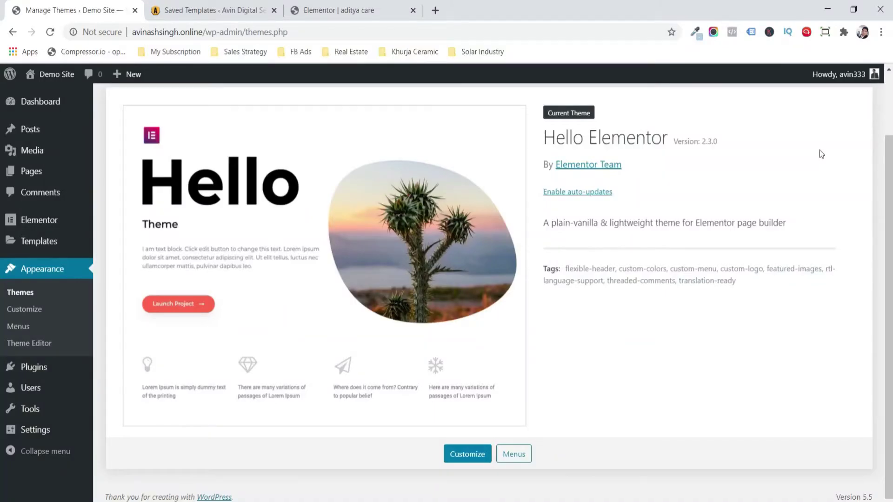
scroll(821, 154, up, 2)
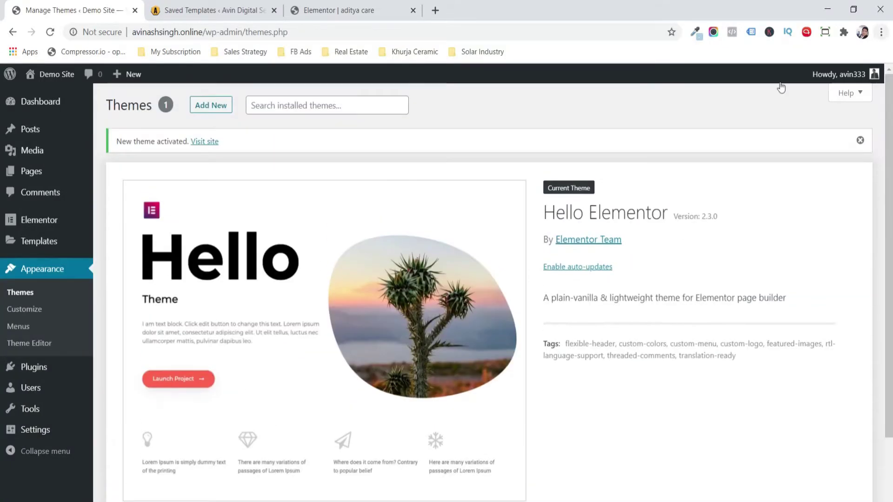
mouse_move(55, 172)
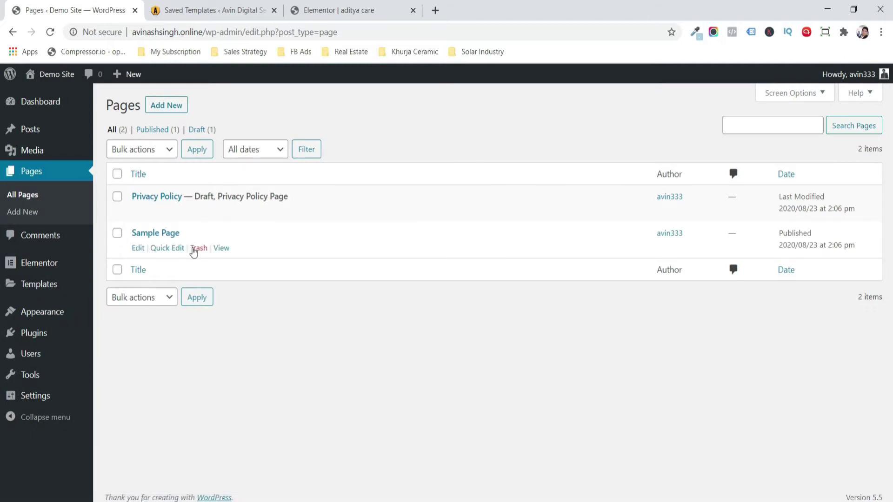
click(193, 248)
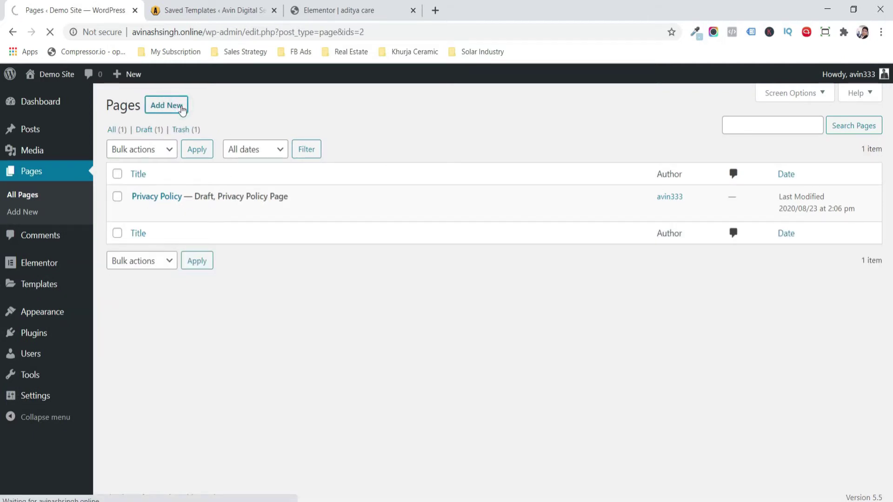
- Create and publish a new page titled 'Home', then open it in Elementor
click(182, 107)
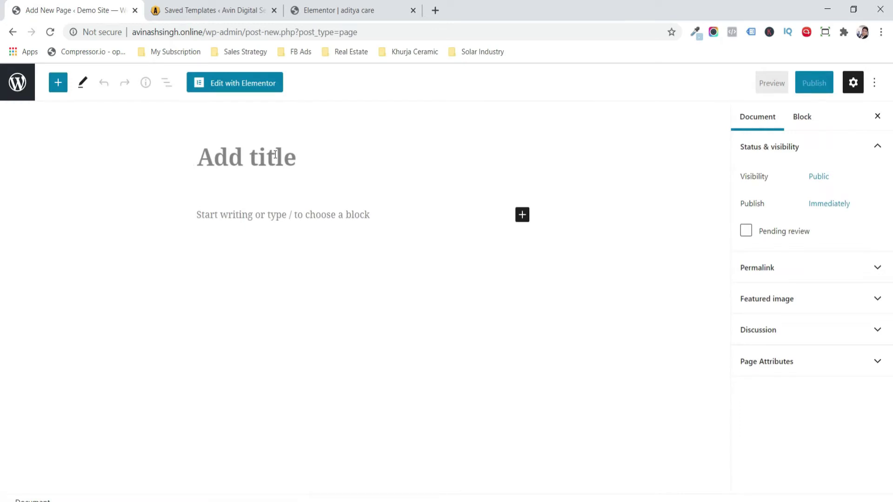
text(Home)
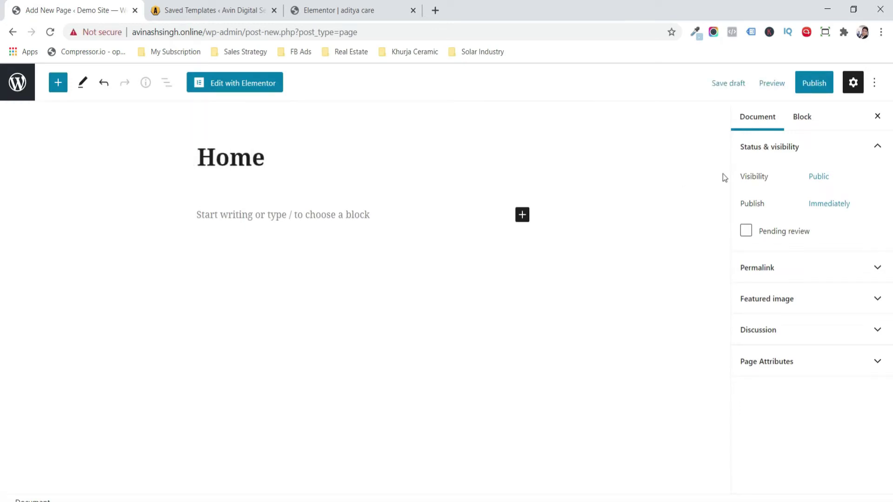
click(821, 89)
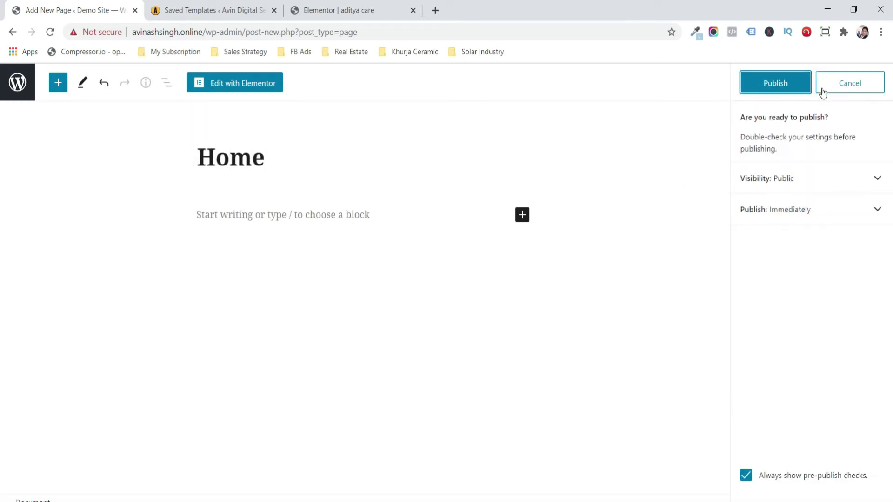
click(794, 94)
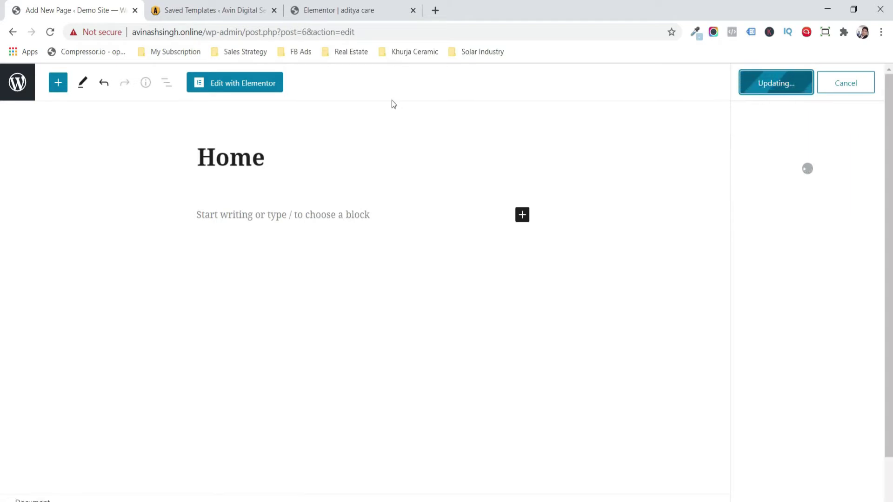
click(253, 88)
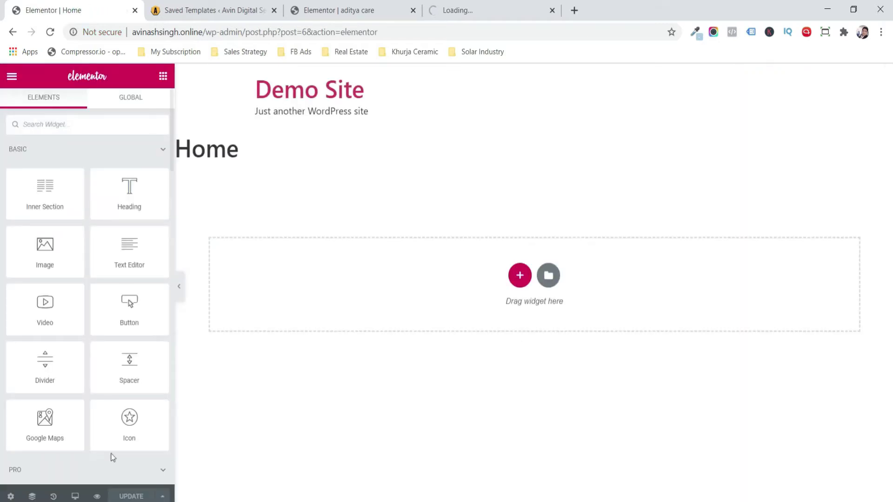
- Switch the page layout to Elementor Canvas and add a single-column section
click(11, 496)
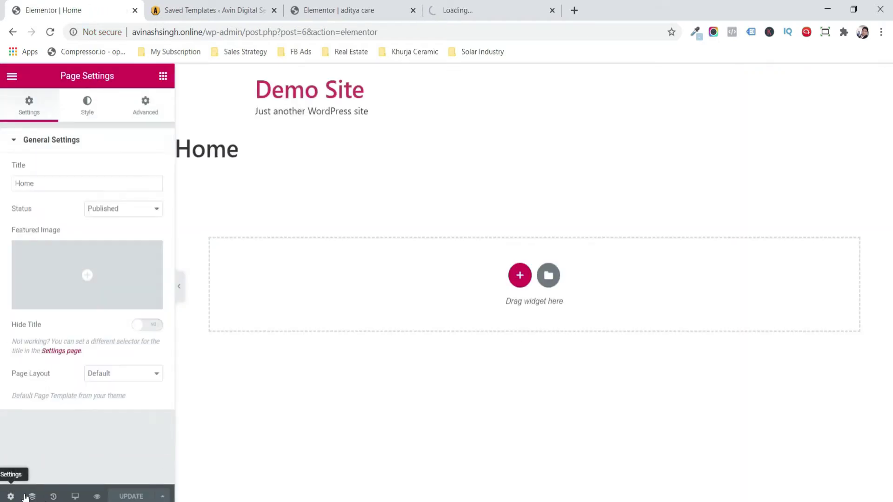
click(128, 376)
click(126, 395)
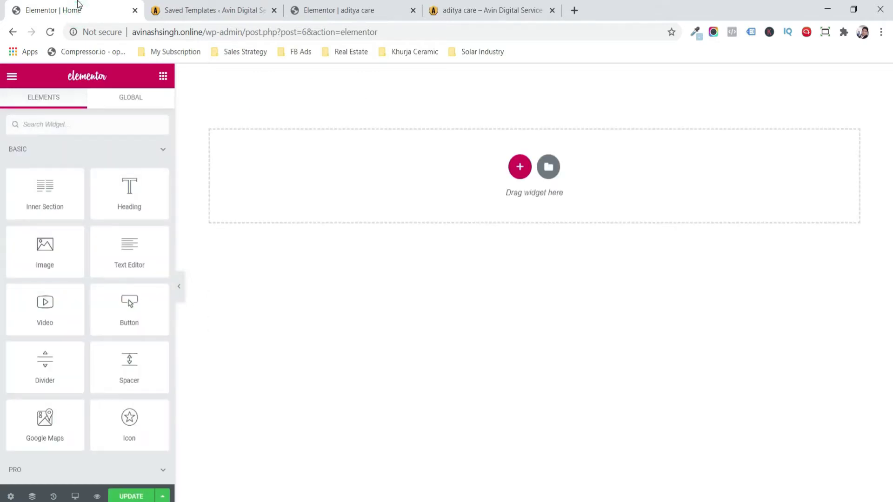
click(518, 169)
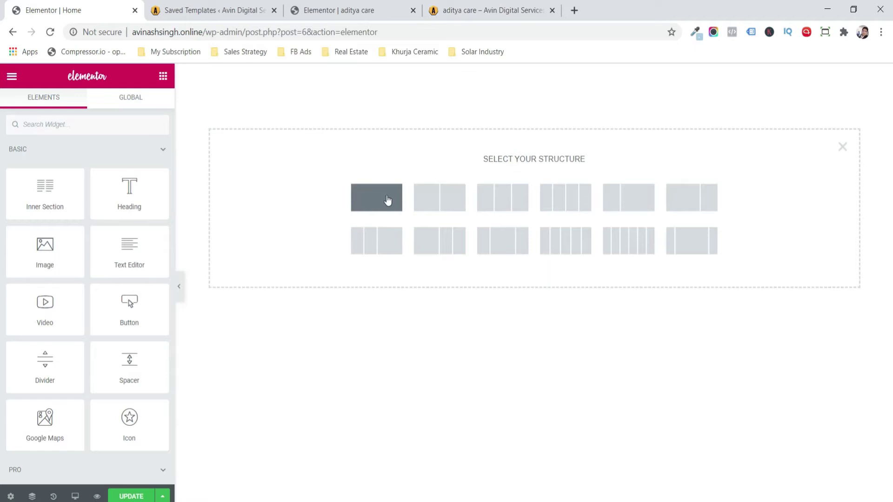
click(387, 199)
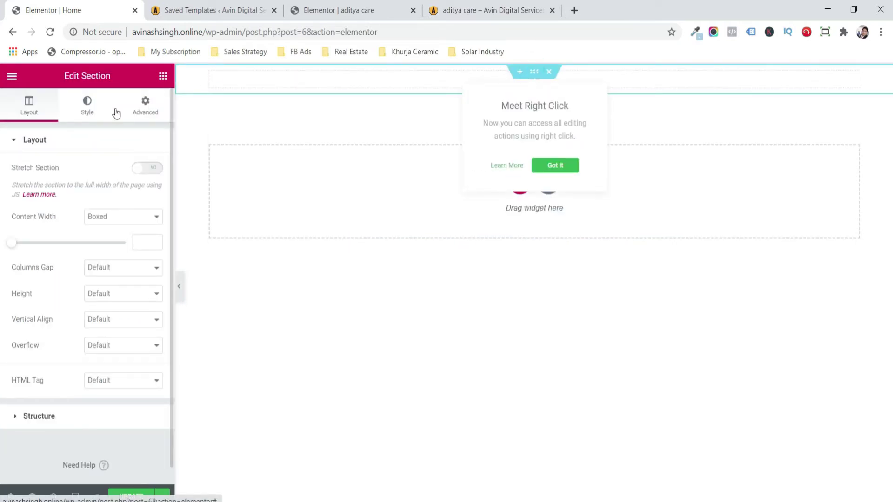
- Give the section a light-blue Classic background and Fit To Screen height
click(95, 105)
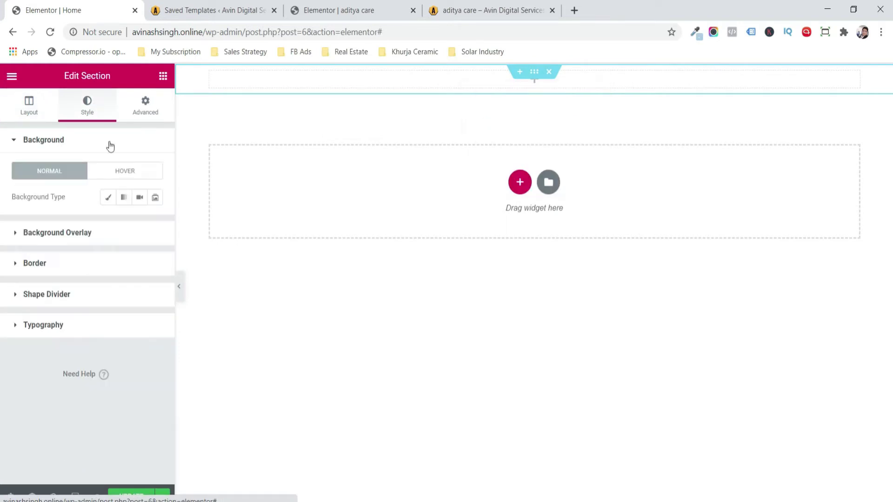
click(109, 198)
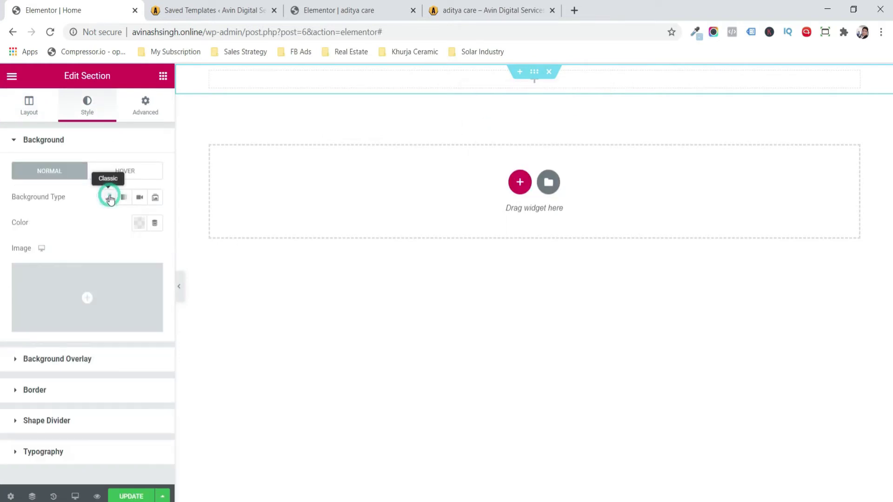
click(140, 224)
click(84, 252)
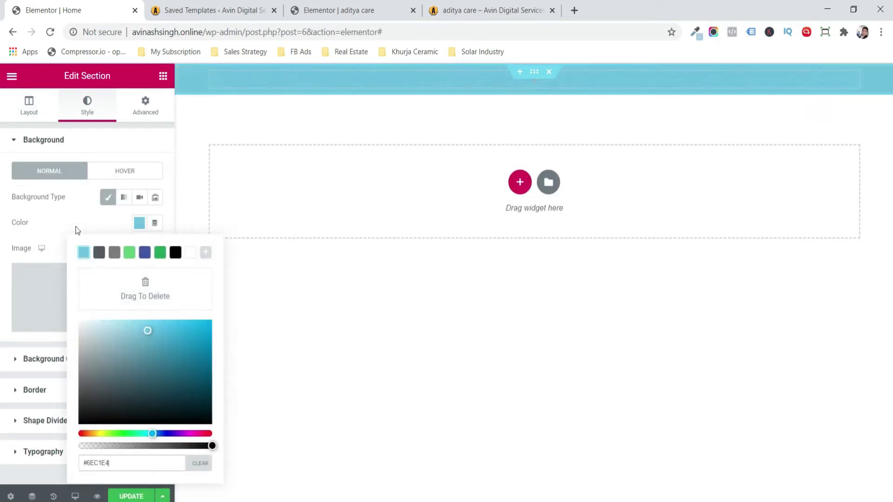
click(74, 222)
click(27, 115)
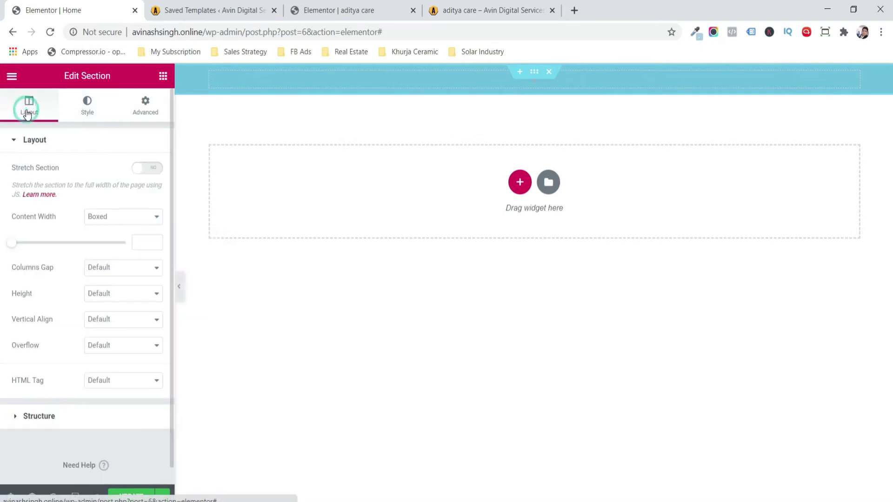
click(120, 297)
click(123, 314)
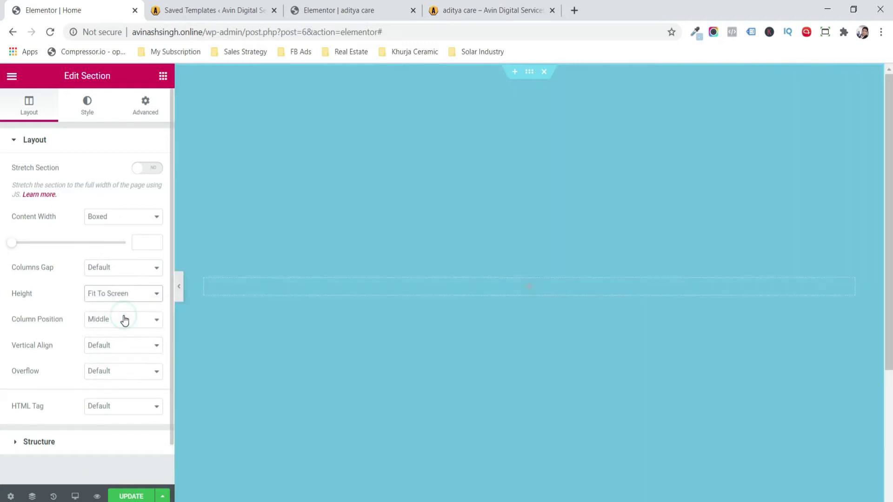
- Add two Inner Sections, set column position to Top, and drop an Image into the lower right column
click(163, 75)
drag(45, 188, 360, 286)
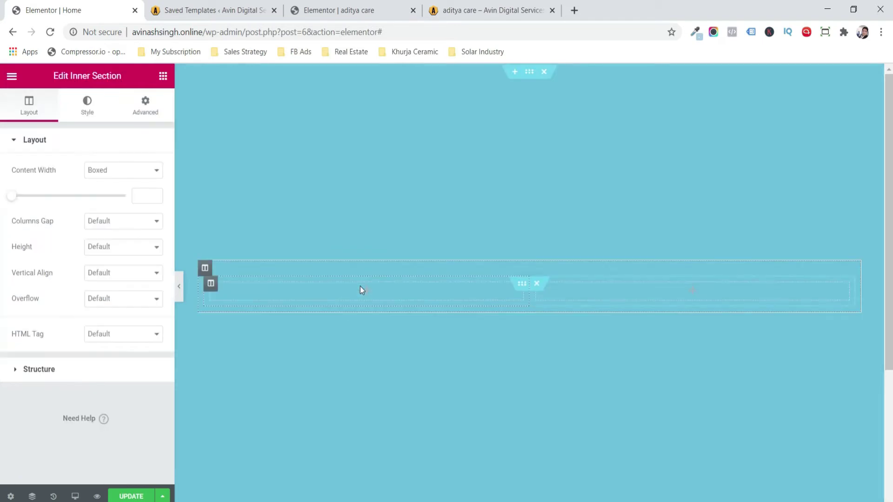
click(163, 76)
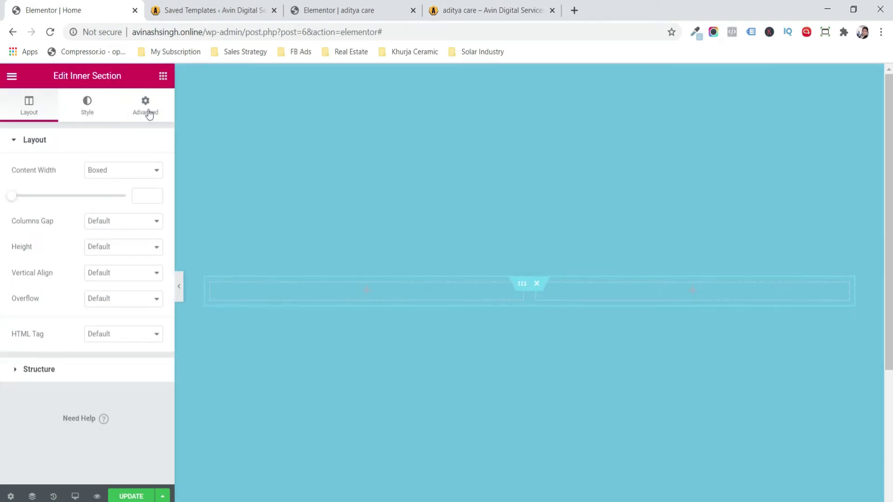
drag(58, 208, 349, 307)
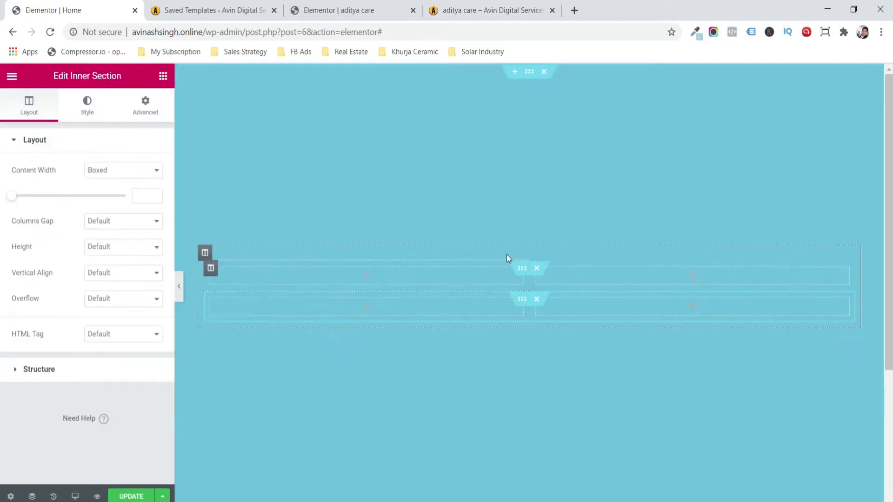
click(529, 72)
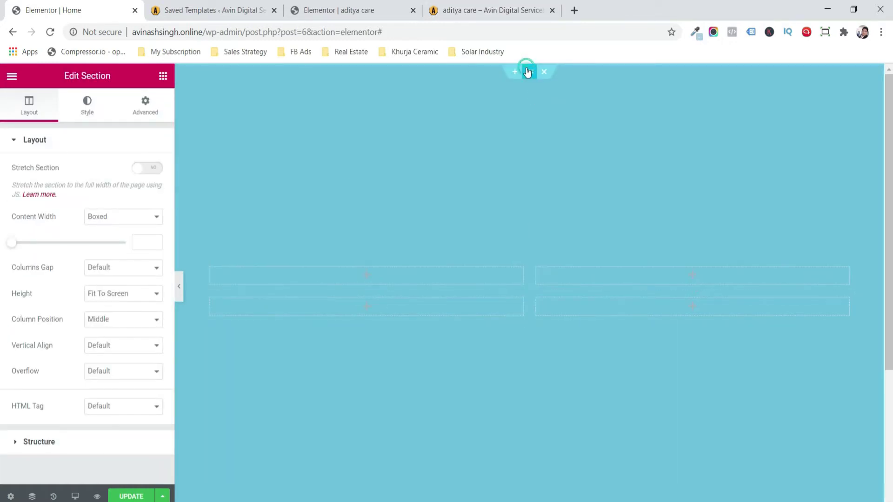
click(125, 325)
click(126, 344)
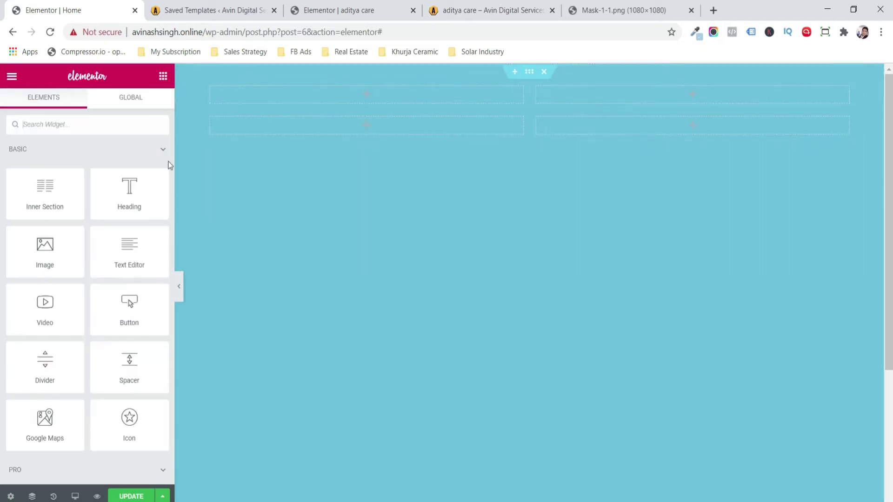
drag(45, 242, 583, 130)
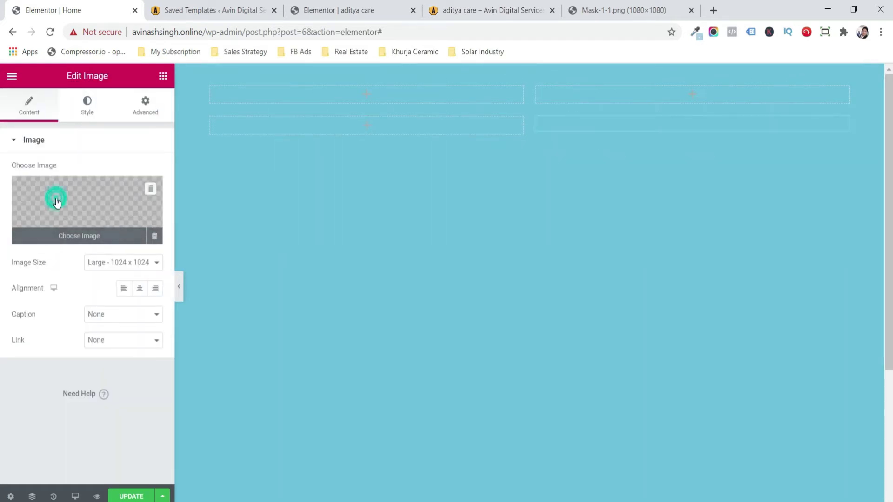
- Insert Mask.png from the media library into the lower right Image widget
click(56, 201)
click(56, 199)
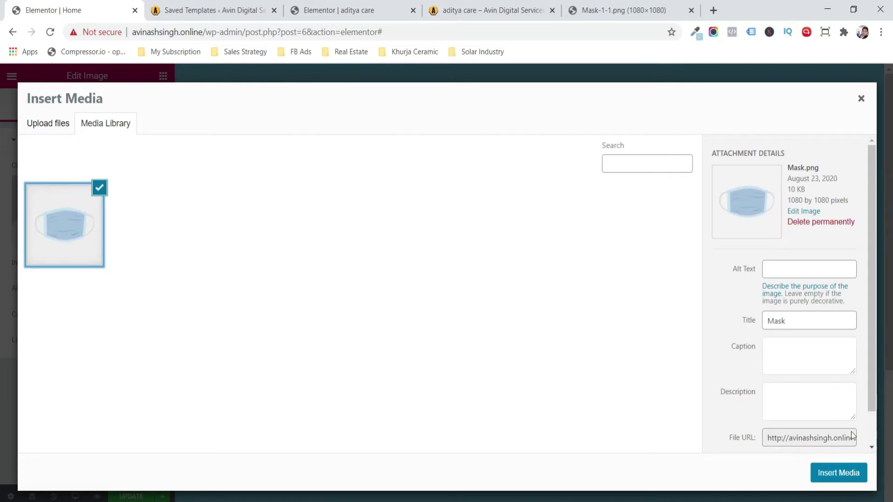
click(849, 472)
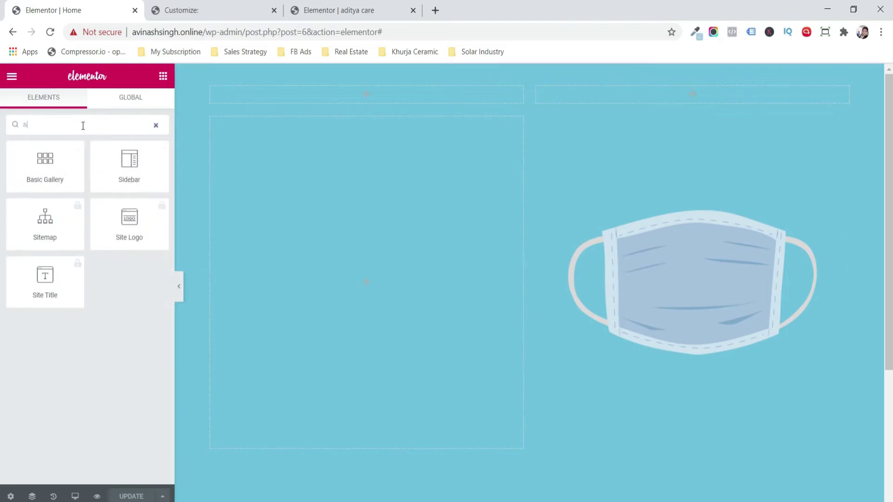
- Skip the Site Logo promotion, search 'im', and add an Image widget to the top-left column
text(t)
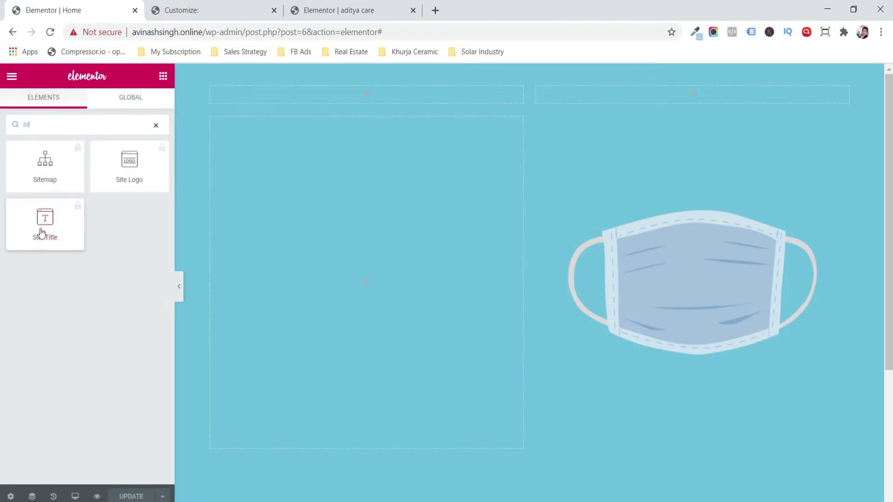
click(116, 182)
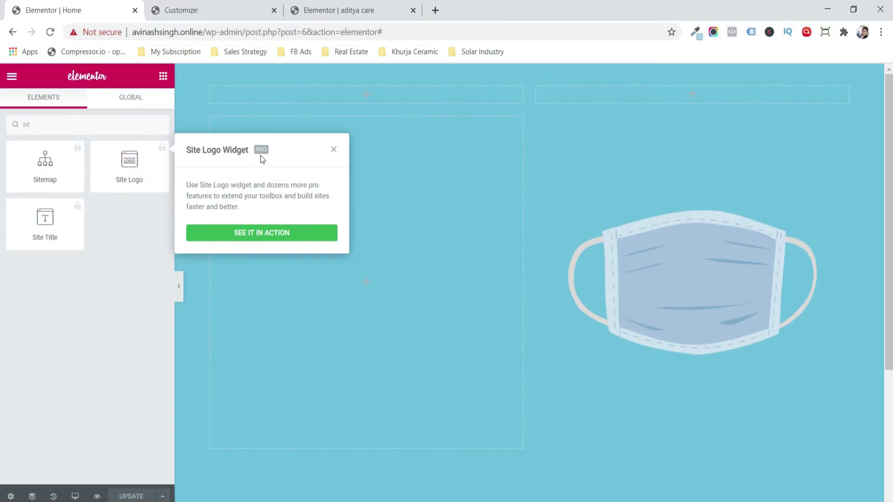
click(335, 152)
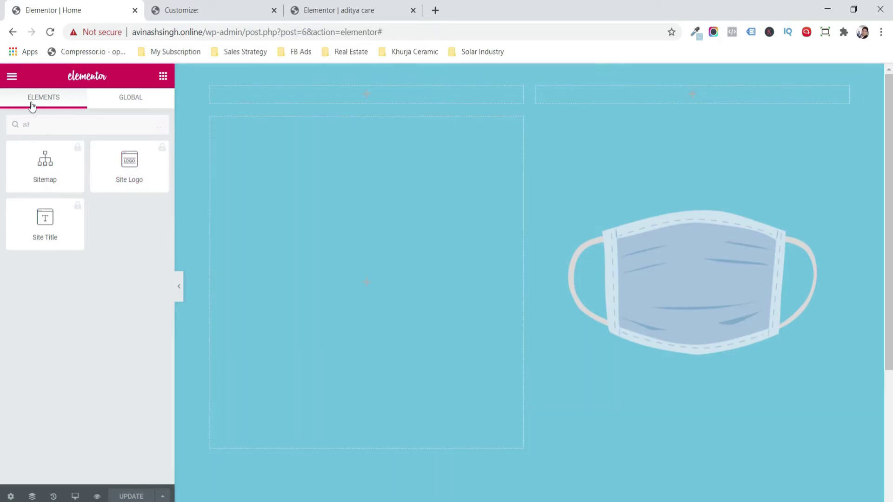
click(29, 103)
click(124, 125)
text(im)
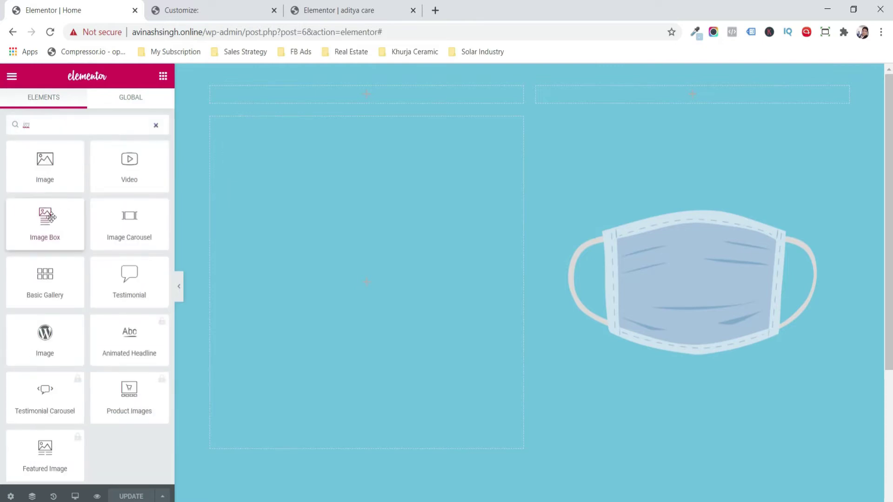
drag(60, 169, 280, 99)
- Replace the top-left placeholder with the Aditya Care Logo image
mouse_move(81, 203)
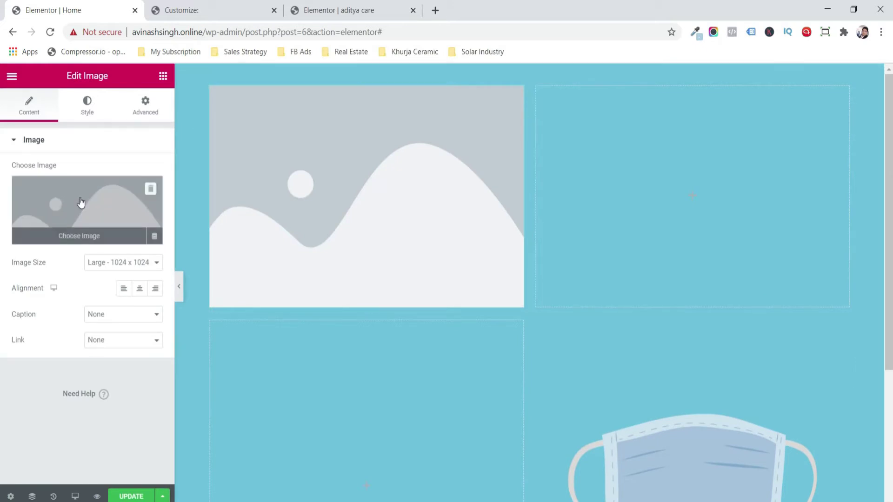
click(152, 190)
click(109, 197)
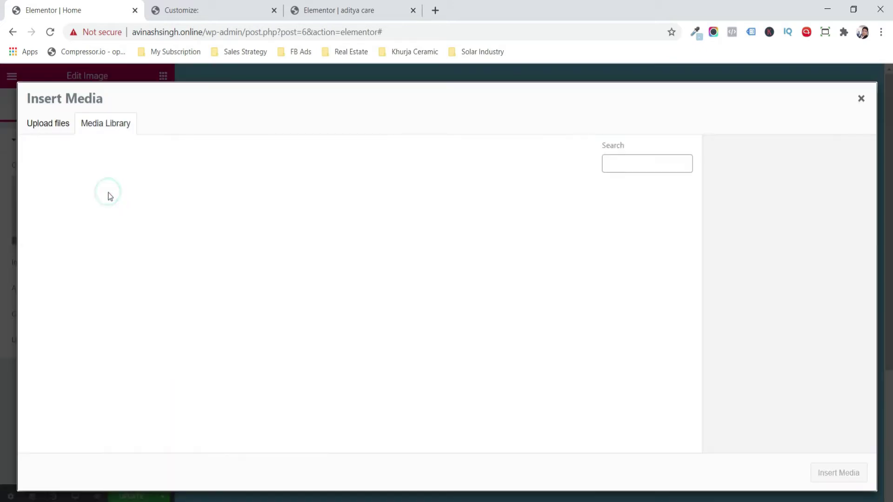
click(88, 223)
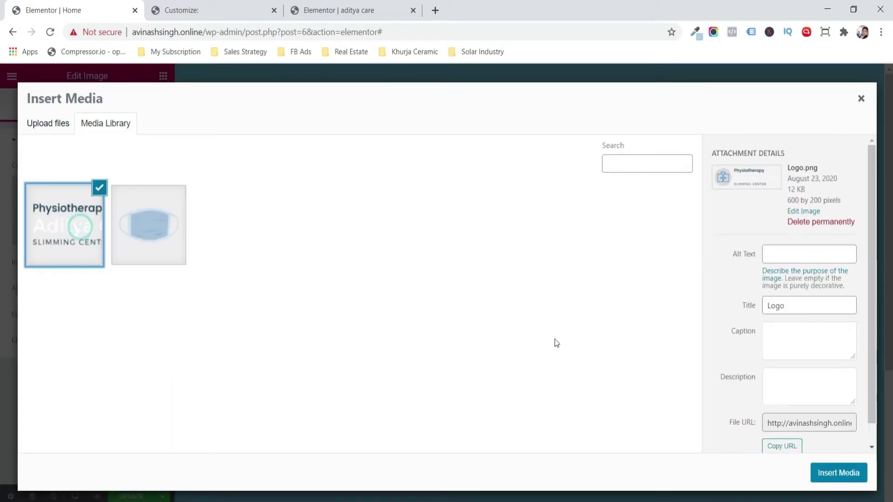
click(829, 470)
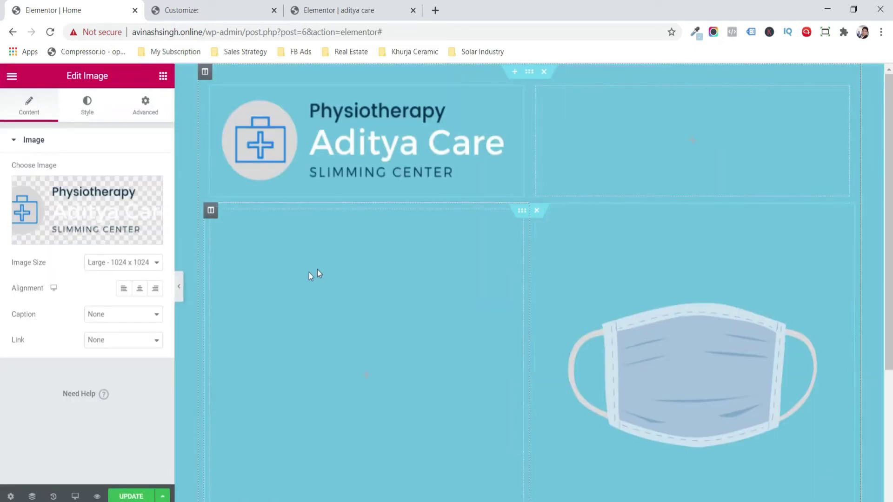
- Make the logo Full size, width and max width 35, left-aligned, and add a Heading to the left column
click(123, 262)
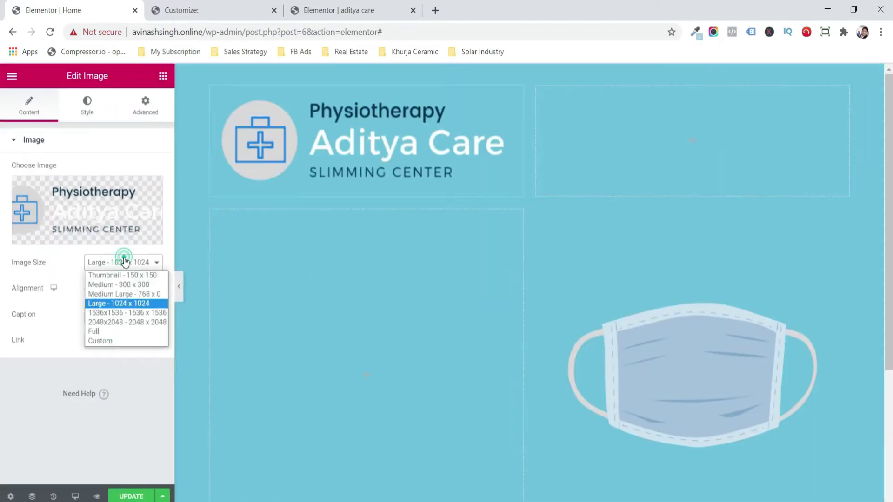
click(125, 331)
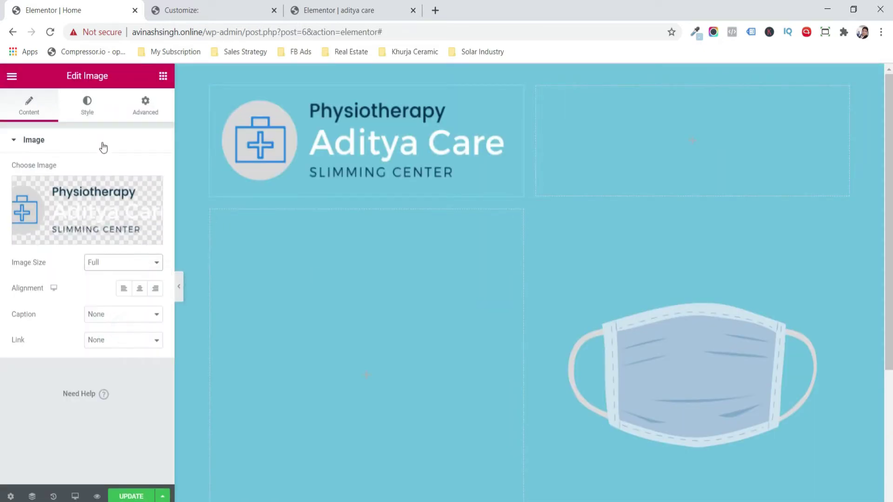
click(92, 101)
drag(15, 194, 52, 197)
click(50, 239)
click(9, 104)
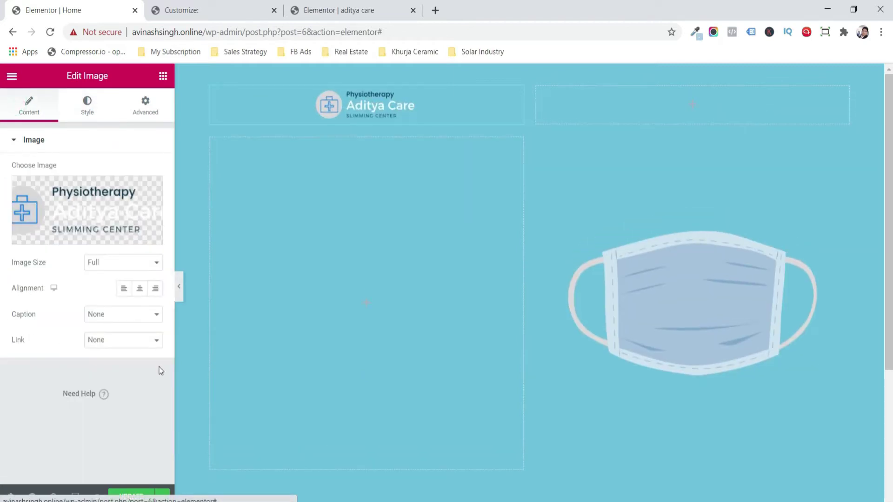
click(123, 289)
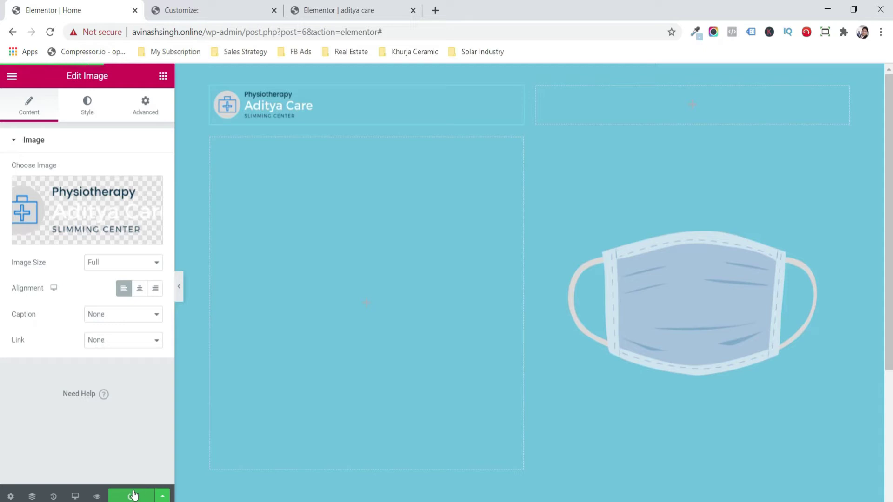
click(162, 76)
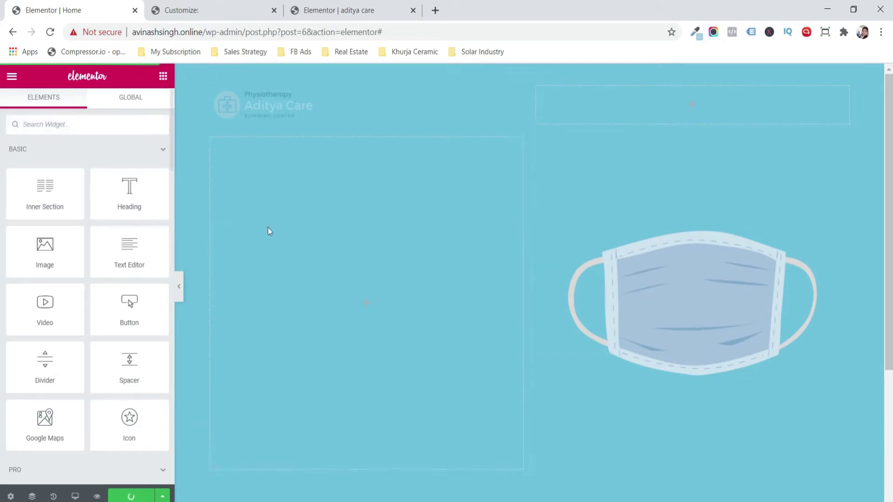
drag(96, 207, 324, 300)
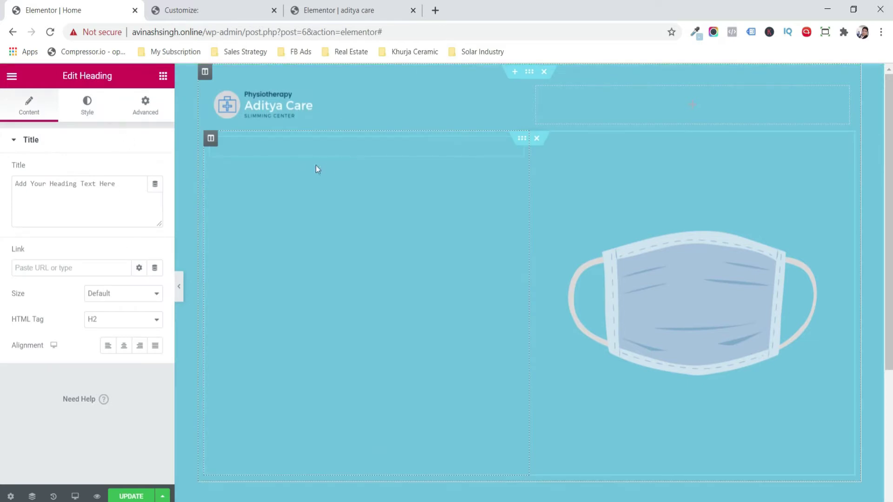
- Set the new heading's text colour to #412D2D
click(289, 148)
click(86, 114)
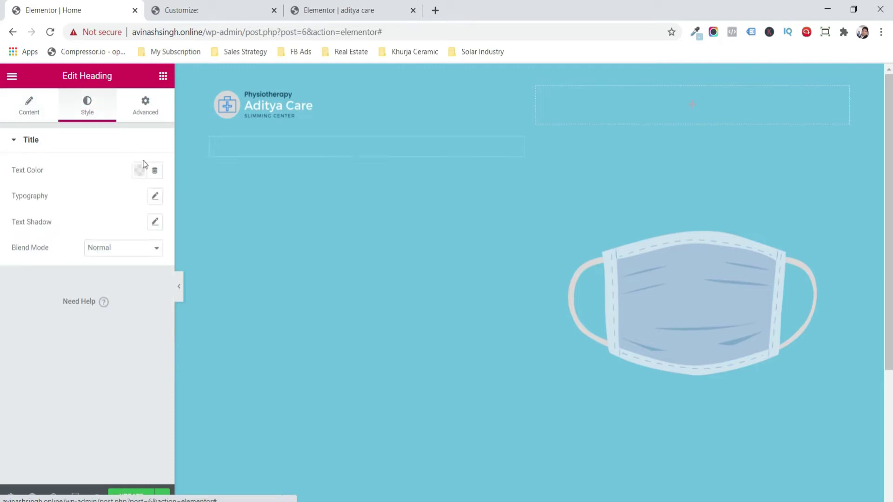
click(140, 170)
click(119, 296)
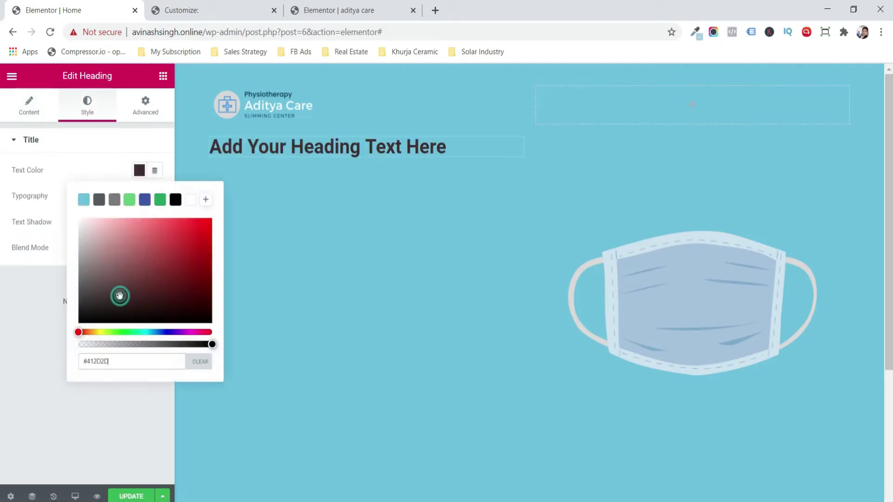
click(12, 307)
- Copy the main heading's title markup from the reference aditya care page, then return to Home
click(335, 10)
click(324, 234)
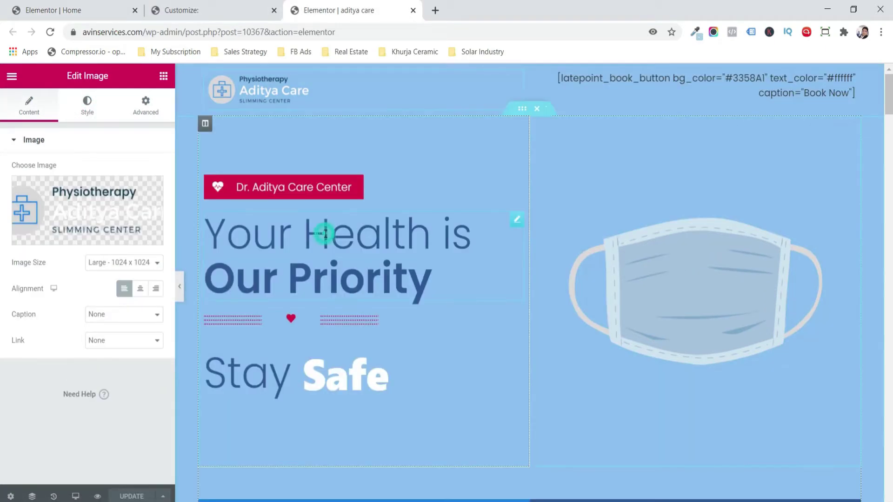
click(133, 210)
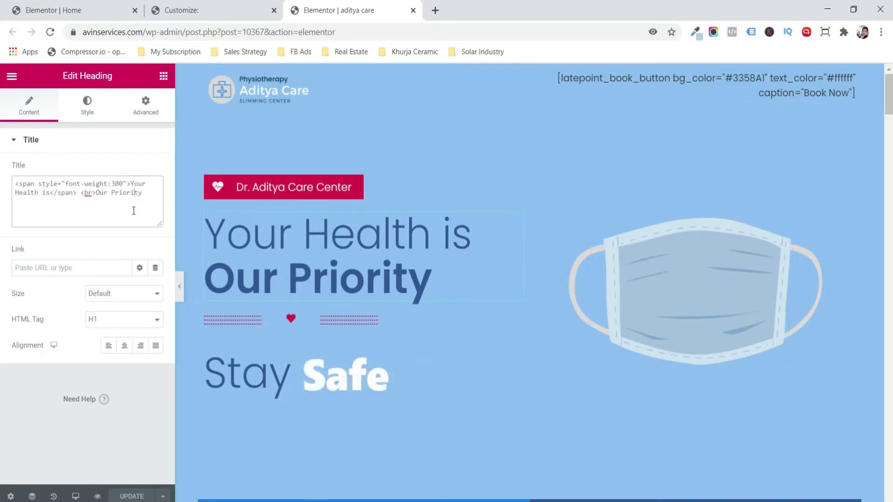
click(133, 210)
click(145, 196)
key(ctrl+a)
key(ctrl+c)
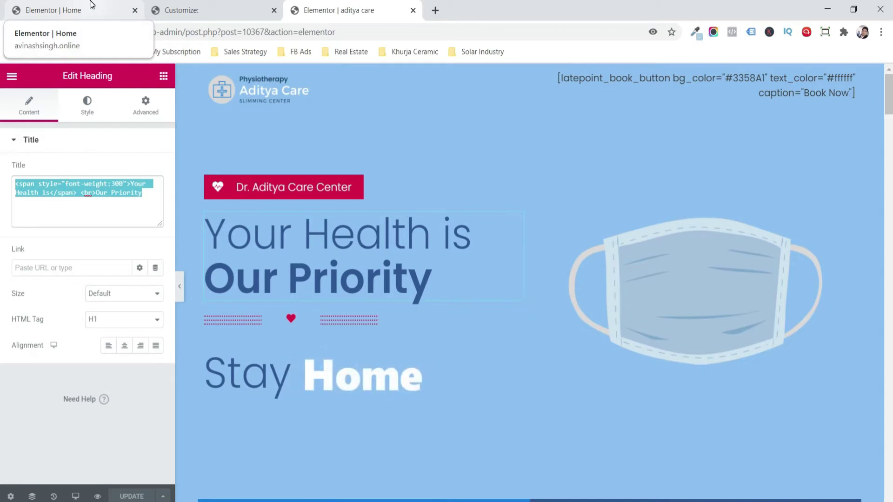
click(91, 6)
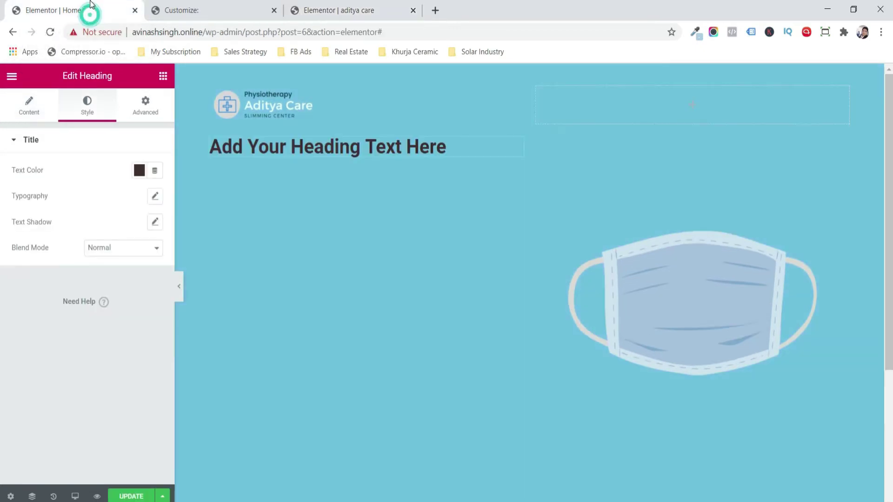
- Paste the copied 'Your Health is Our Priority' markup over the heading's placeholder title
click(17, 100)
drag(128, 183, 3, 197)
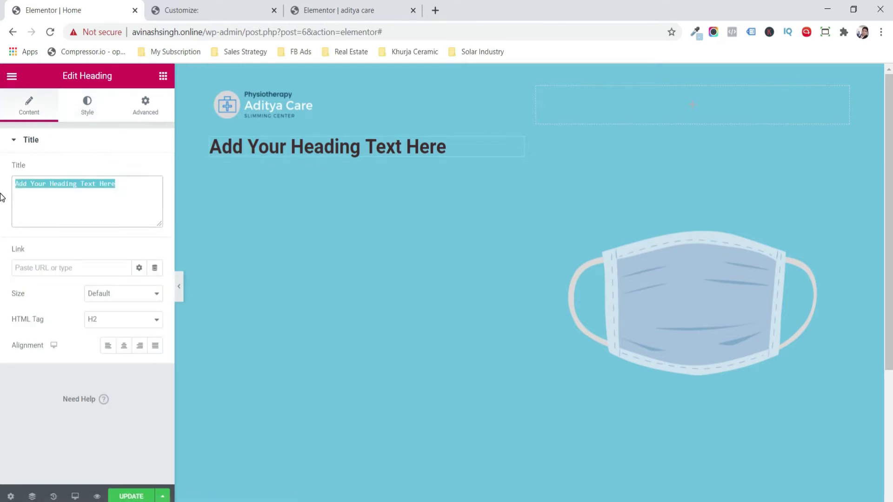
key(ctrl+v)
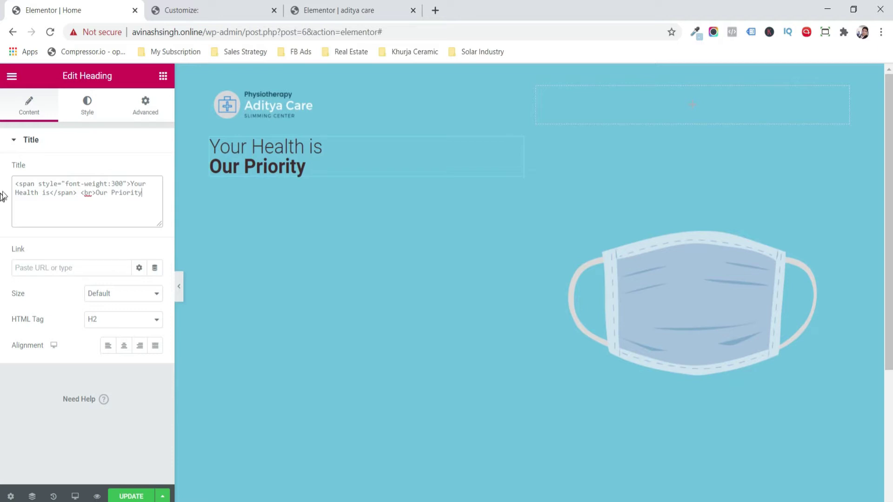
- Set the heading typography to Montserrat at size 64
click(92, 115)
click(155, 196)
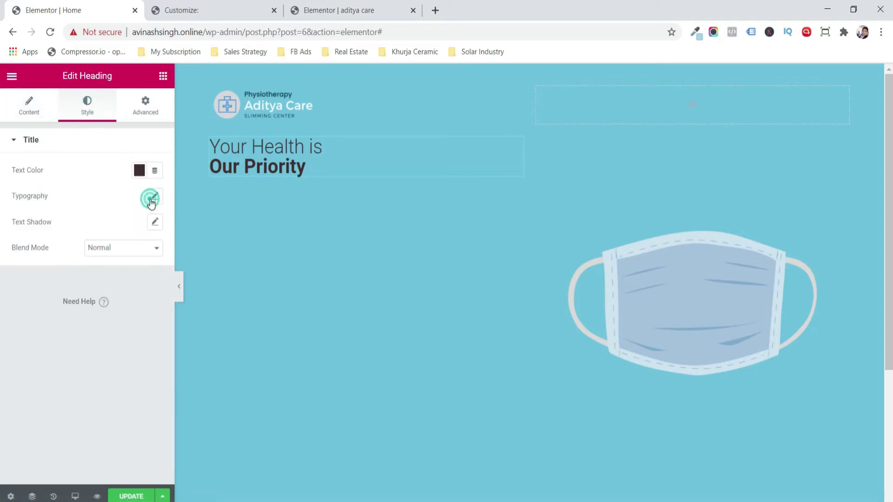
click(133, 235)
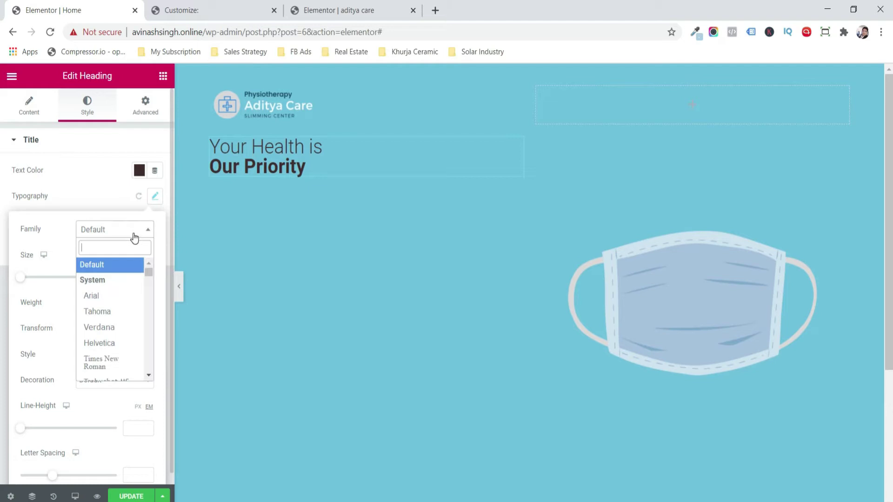
text(mont)
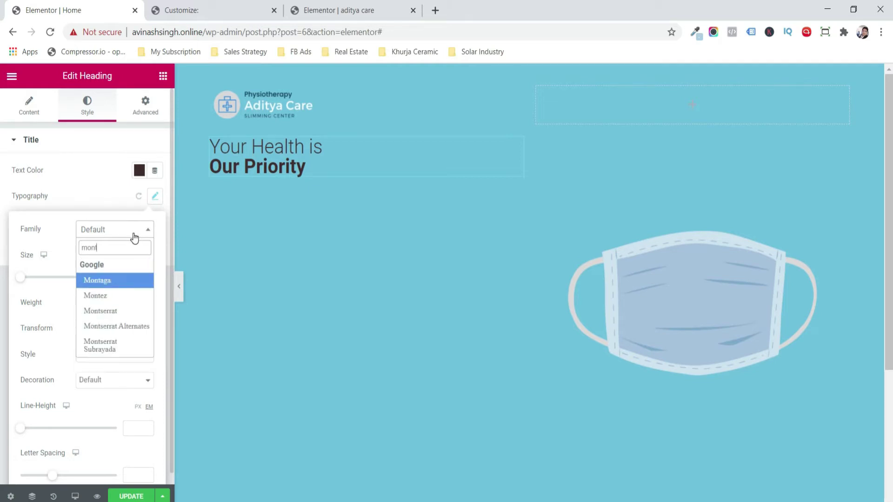
key(Down)
key(Down)
key(Return)
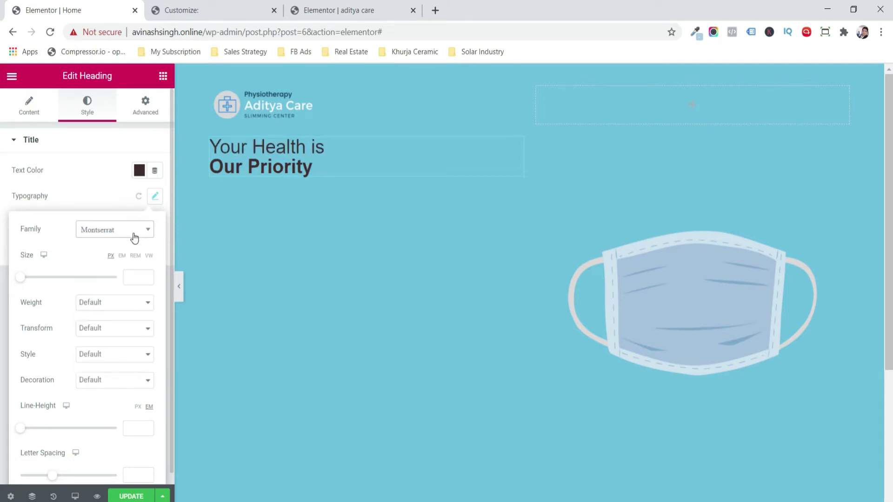
click(78, 179)
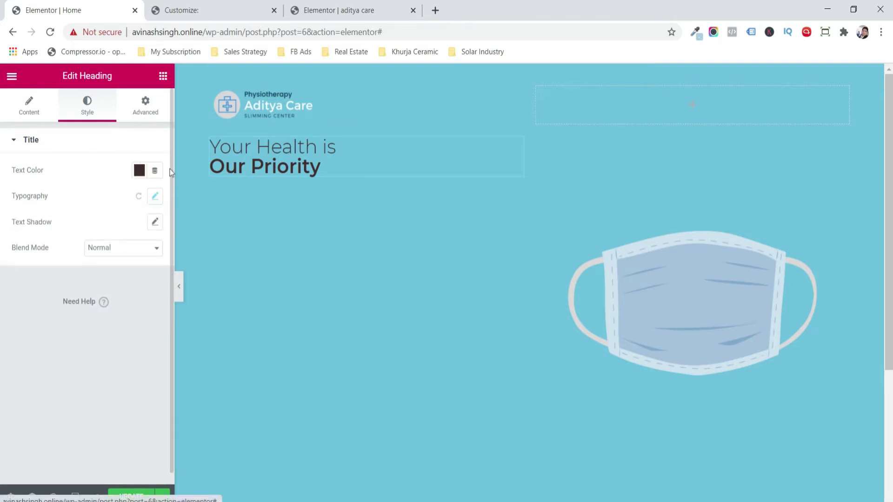
click(155, 196)
click(139, 276)
text(64)
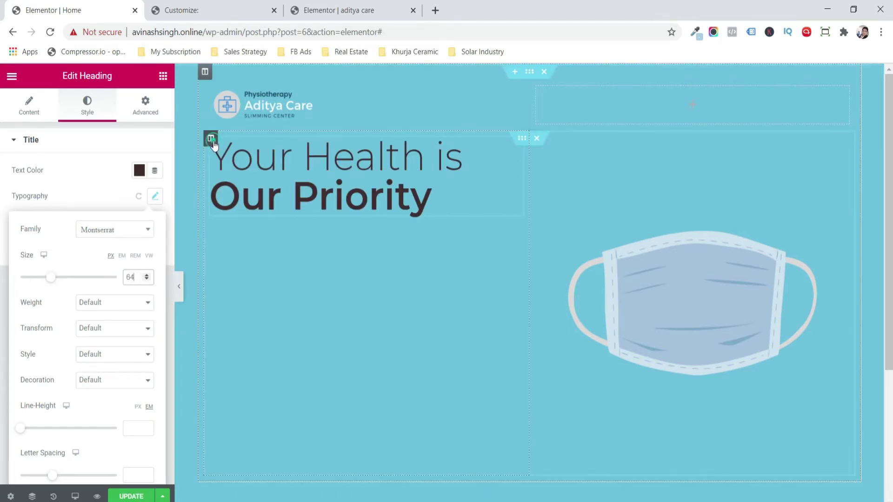
click(211, 139)
- Middle-align the left column vertically, preview the page, and place a Divider under the heading
click(107, 195)
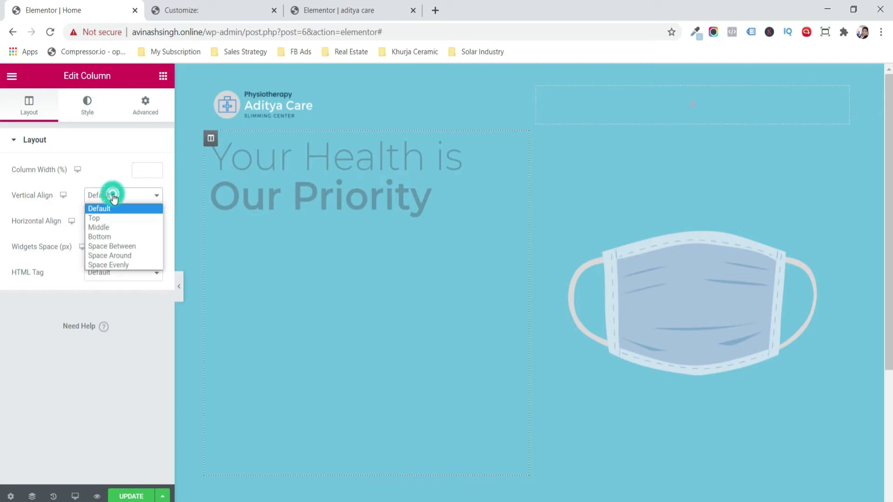
click(115, 227)
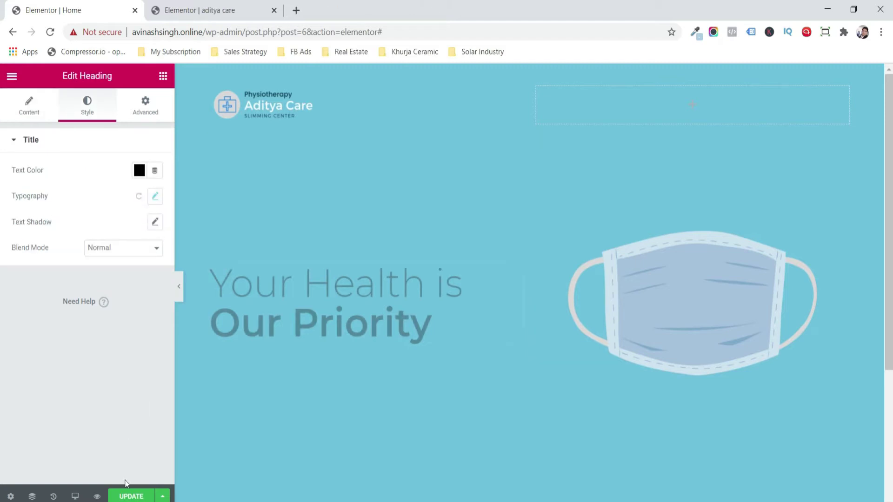
click(98, 497)
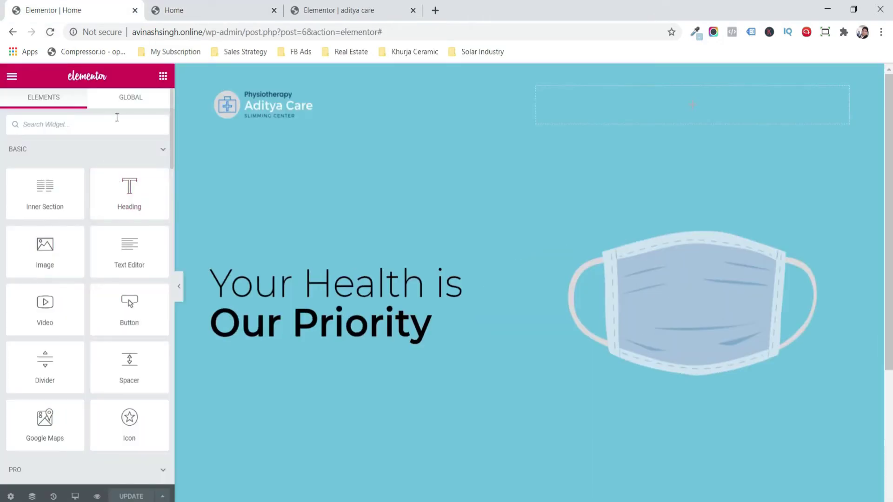
click(116, 117)
drag(50, 363, 274, 317)
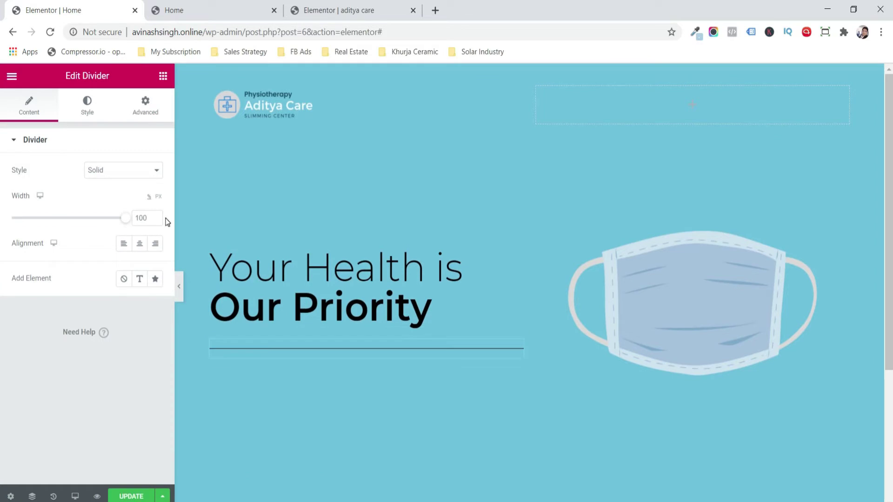
- Make the divider curly and add a Text Editor beneath it starting with 'Stay HOME'
click(116, 176)
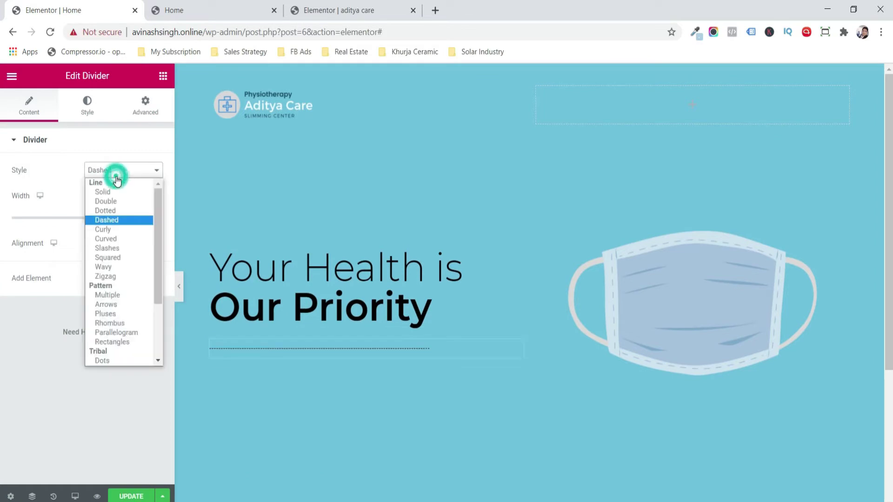
click(118, 230)
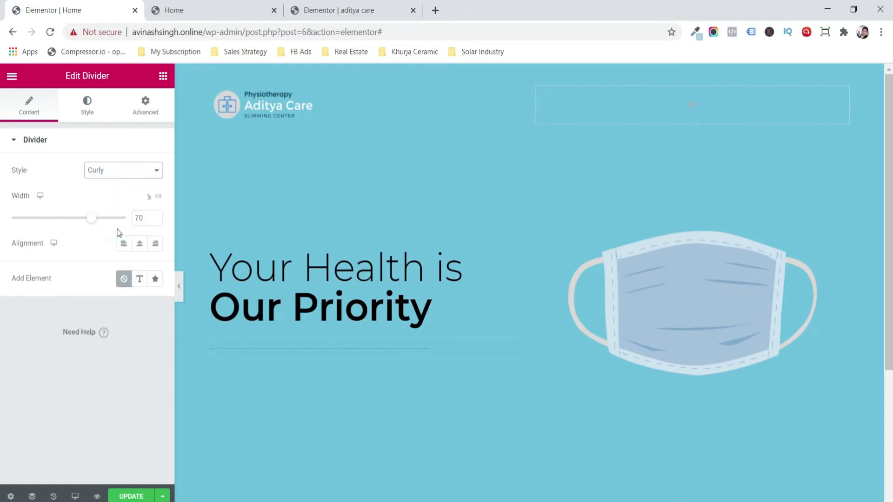
click(163, 75)
drag(130, 244, 256, 353)
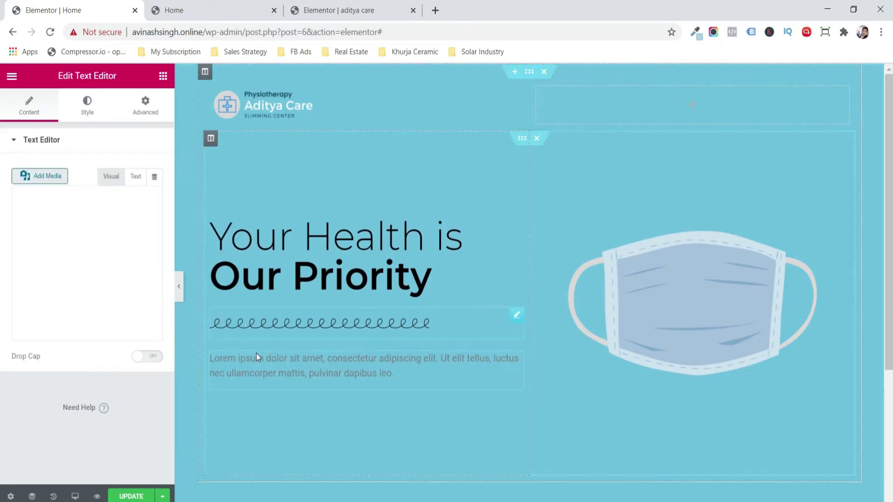
click(118, 245)
key(ctrl+a)
text(Stay HOME)
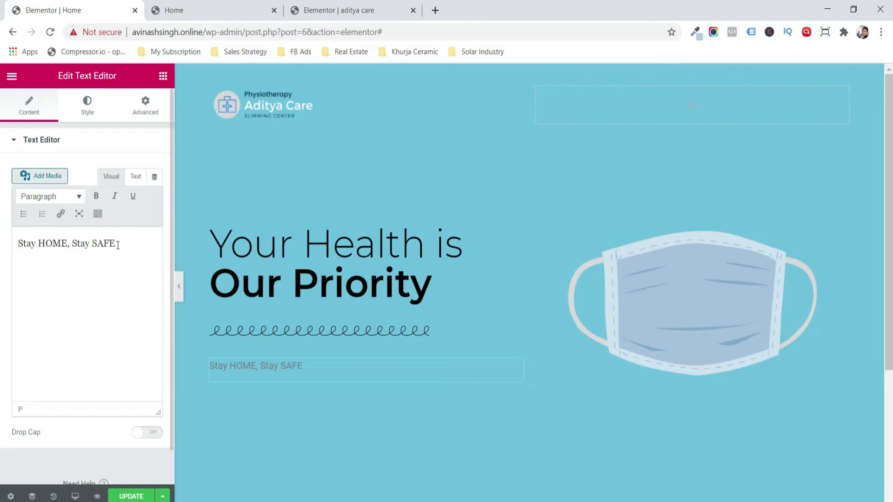
- Set the Stay HOME, Stay SAFE text's typography to bold Montserrat
click(98, 113)
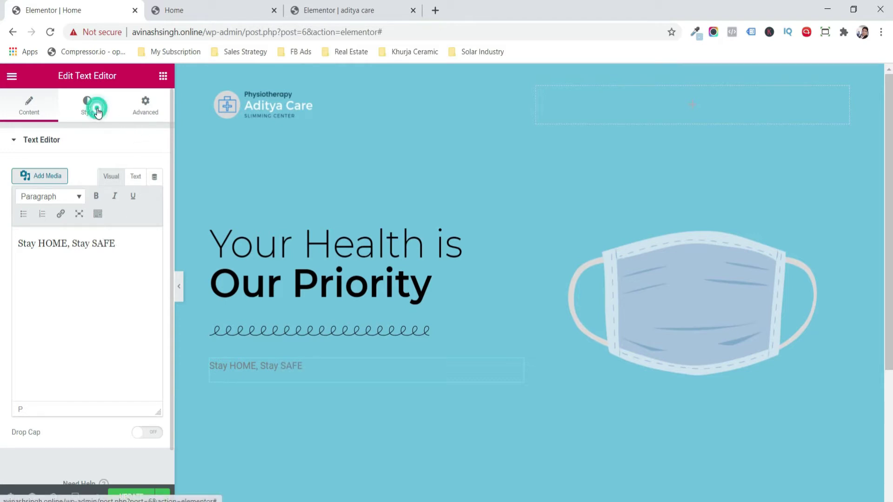
click(156, 223)
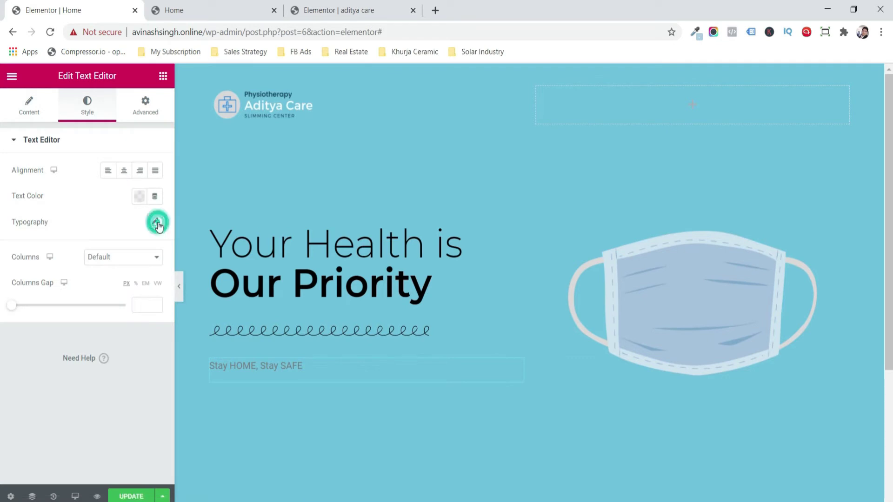
click(119, 256)
text(ont)
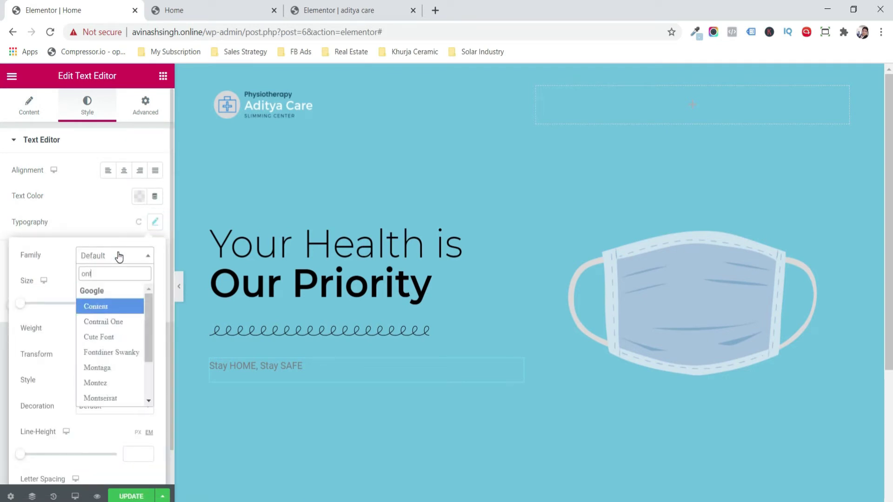
key(BackSpace)
key(BackSpace)
key(BackSpace)
text(mon)
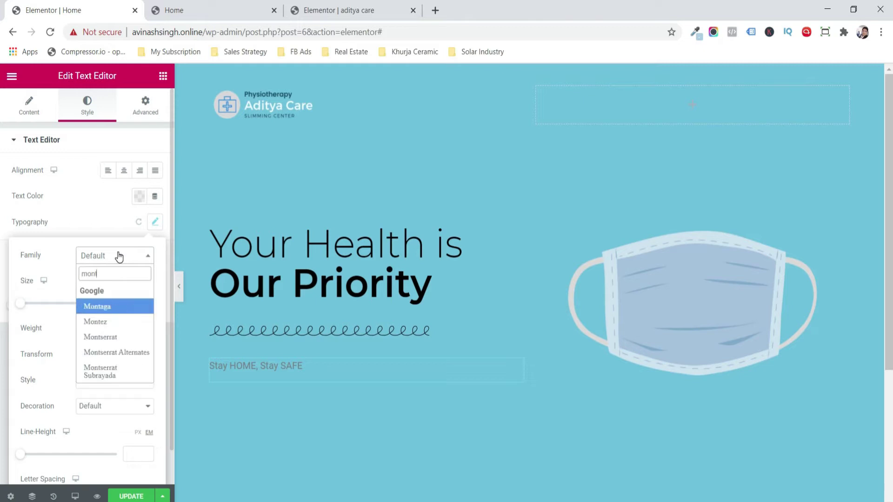
text(t)
key(Down)
key(Down)
key(Return)
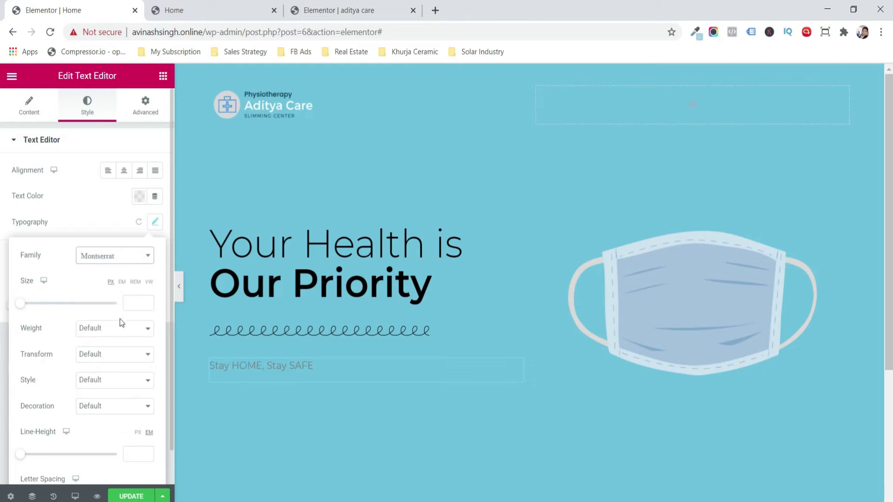
click(121, 328)
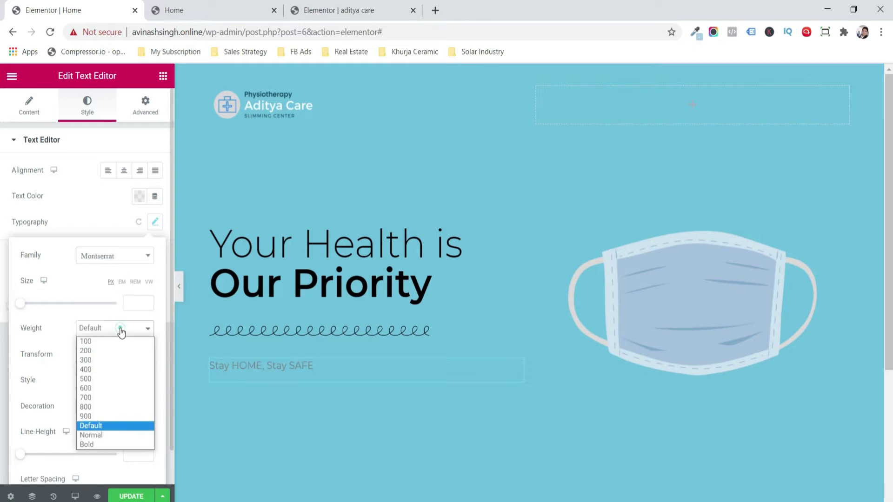
click(122, 445)
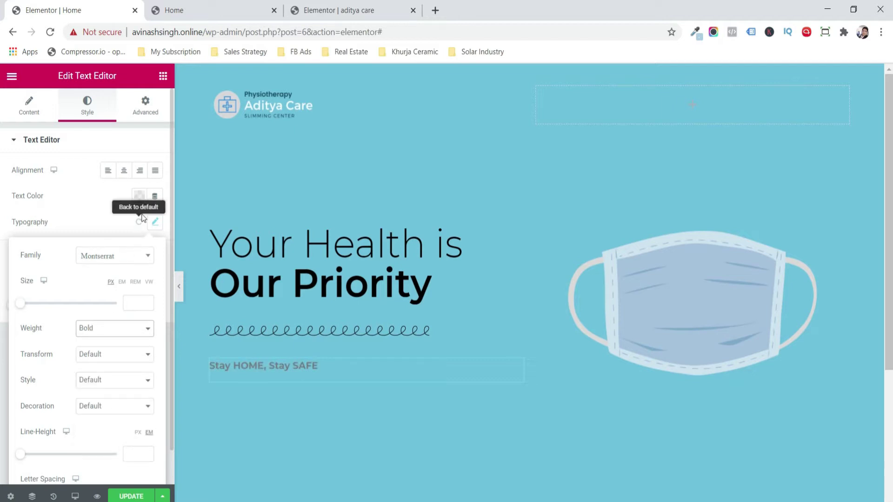
- Make the text white at size 32 and save the page
click(139, 196)
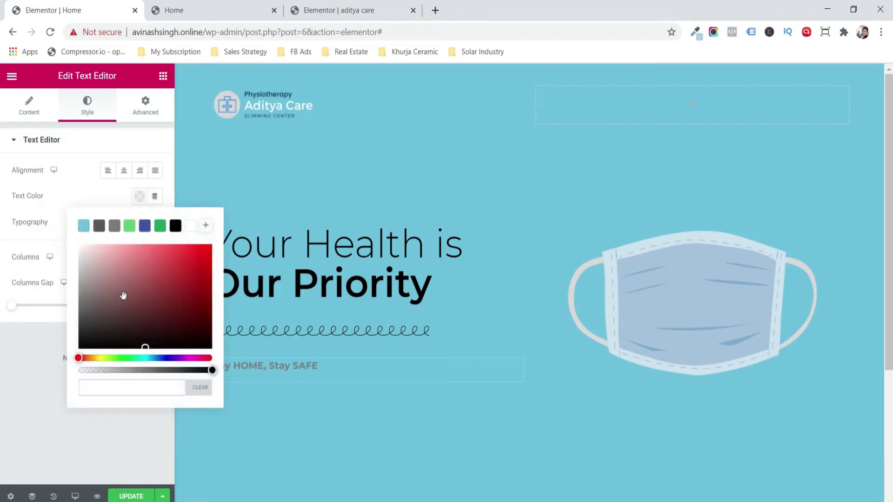
click(190, 225)
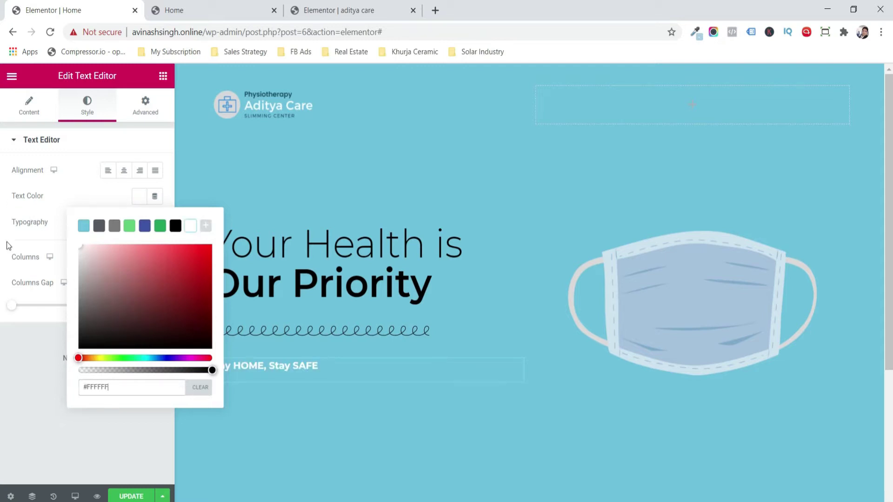
click(16, 431)
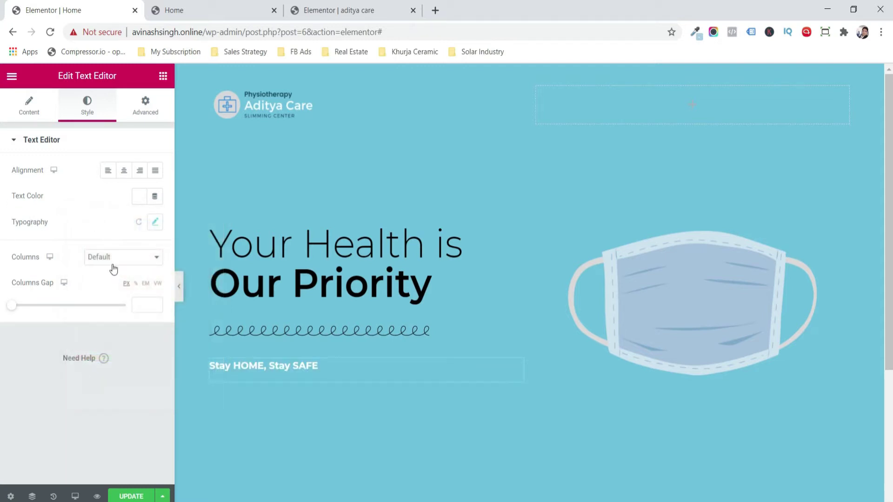
click(155, 225)
click(147, 302)
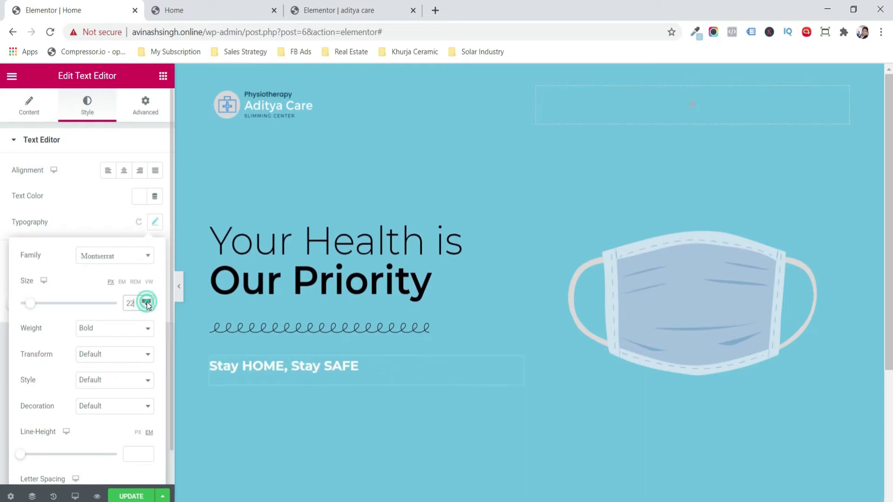
click(147, 303)
click(146, 302)
click(146, 303)
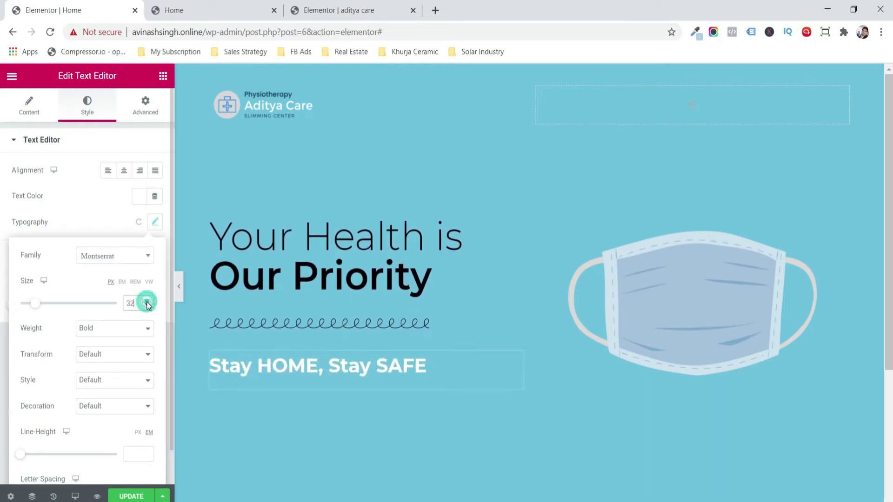
click(131, 496)
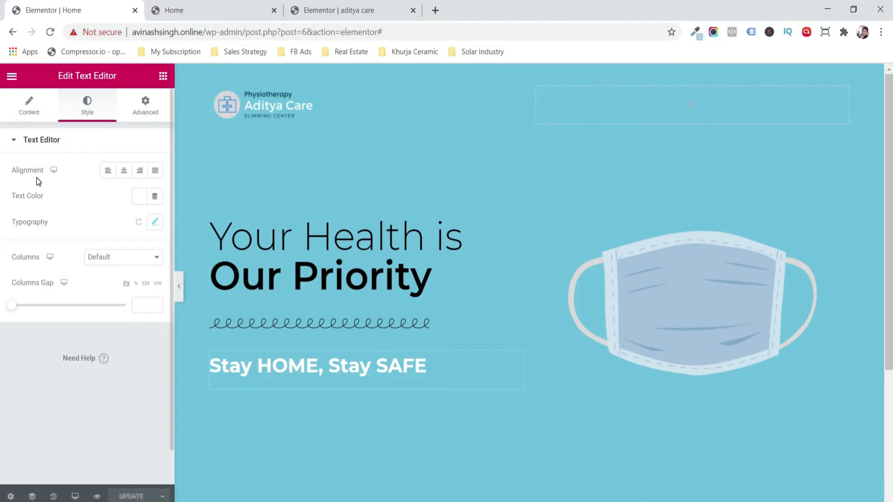
click(163, 76)
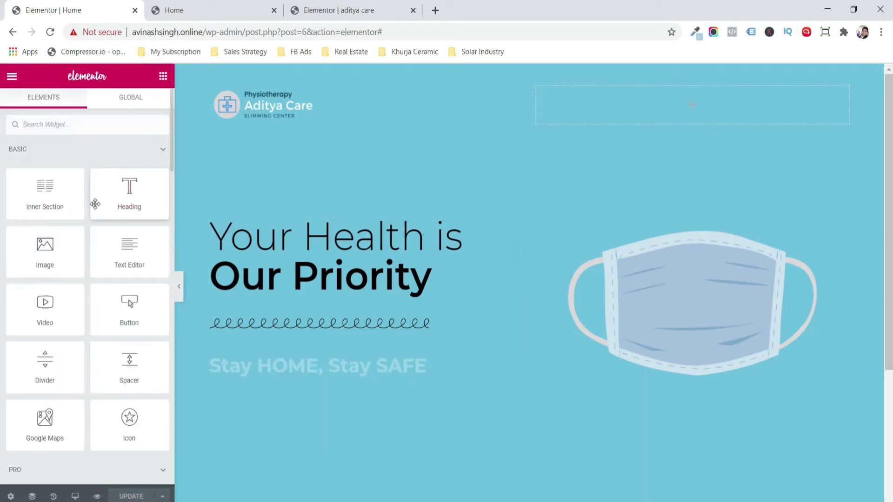
- Place a heading reading 'Dr. Aditya Care Center' above the hero title
mouse_move(118, 204)
mouse_down()
mouse_move(247, 213)
mouse_move(253, 233)
mouse_move(212, 232)
mouse_move(225, 231)
mouse_up()
click(120, 184)
key(ctrl+a)
text(Dr. Aditya Care Center)
- Give the heading a classic crimson background colour
click(87, 106)
click(148, 103)
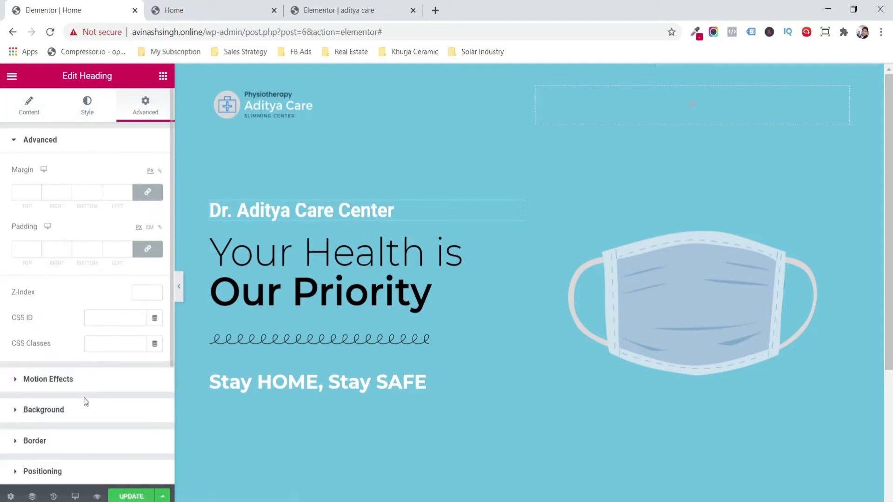
click(77, 415)
click(139, 258)
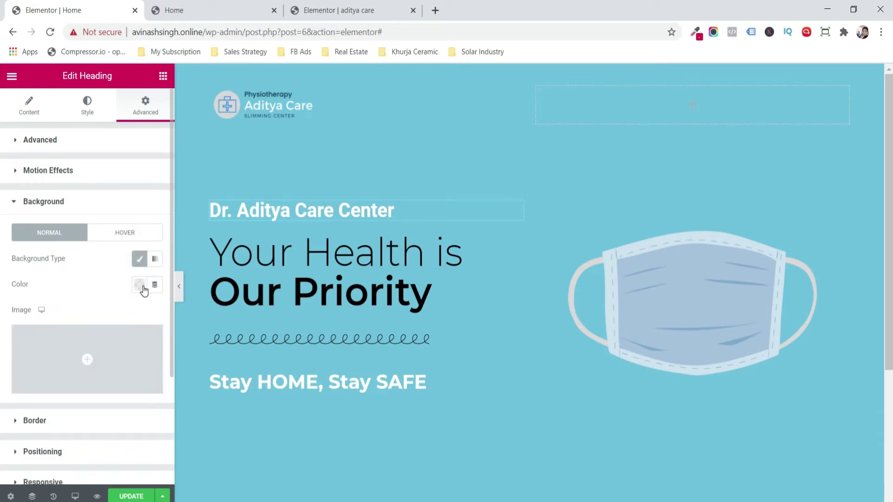
click(141, 287)
click(119, 350)
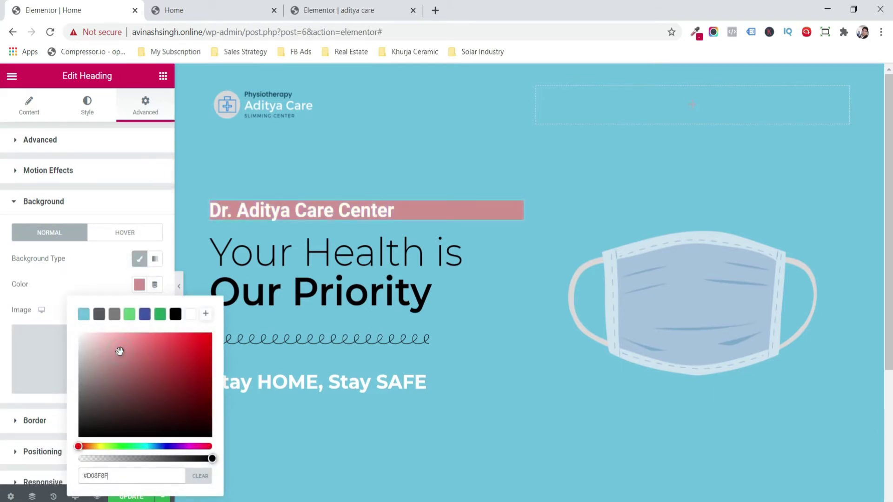
key(ctrl+a)
key(ctrl+v)
click(9, 354)
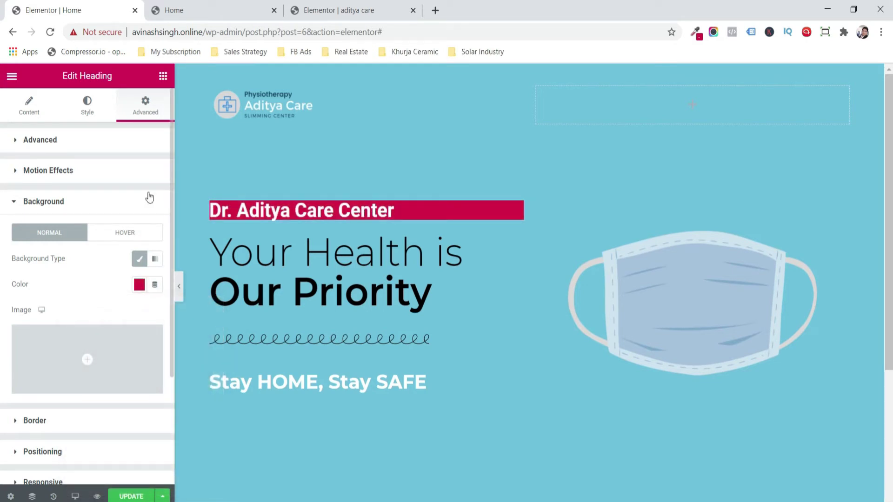
- Add a 275 px right margin to narrow the heading's crimson box
click(112, 139)
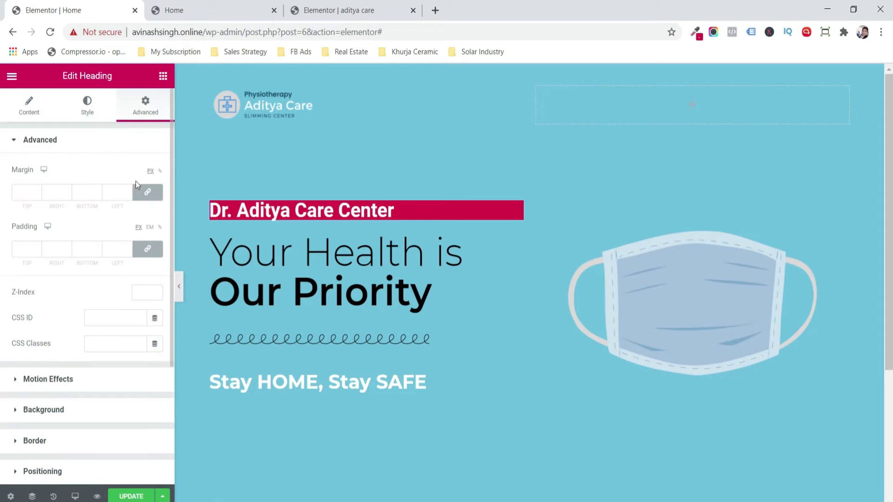
click(149, 193)
click(67, 192)
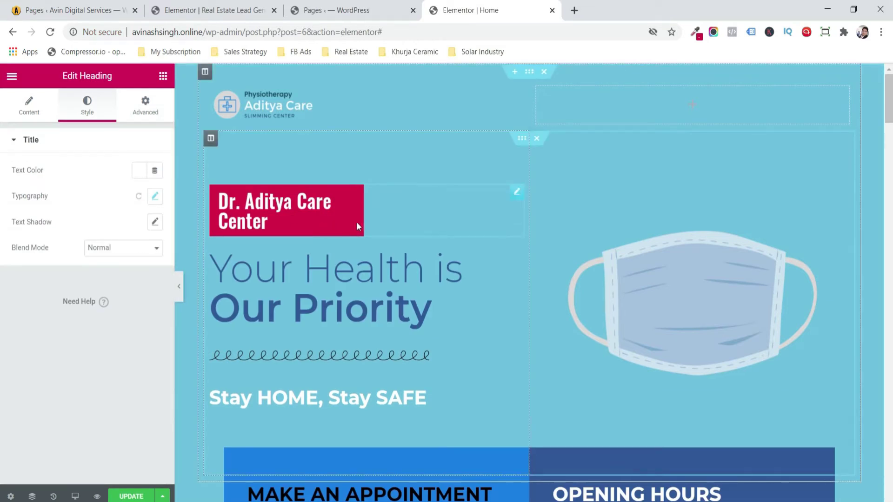
click(405, 215)
click(146, 112)
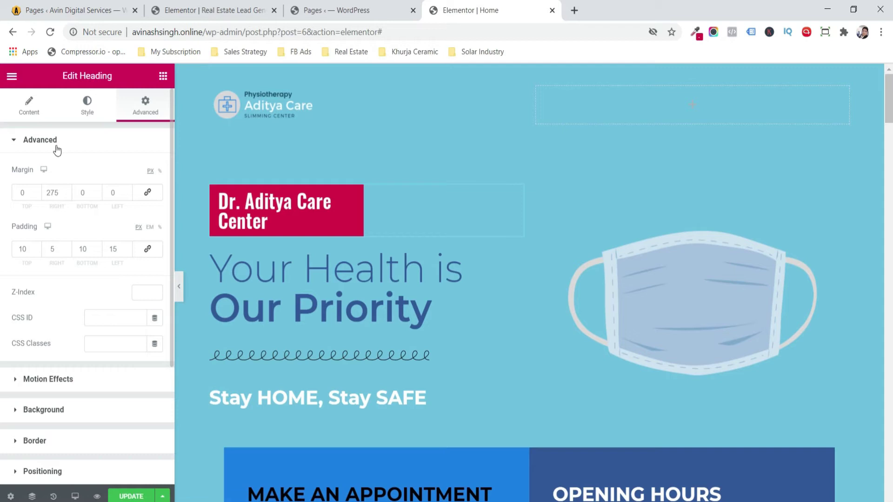
- Set the Dr. Aditya Care Center heading's font weight to 200 and save the page
click(85, 111)
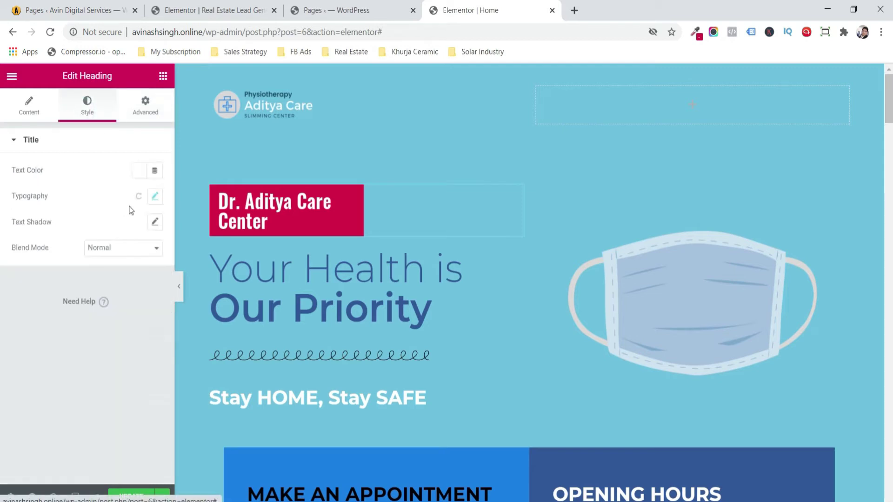
click(155, 197)
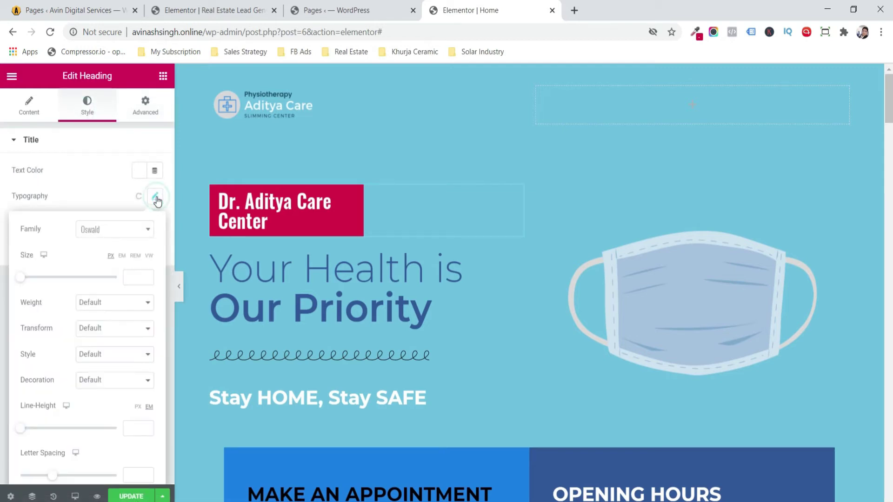
click(116, 302)
click(114, 325)
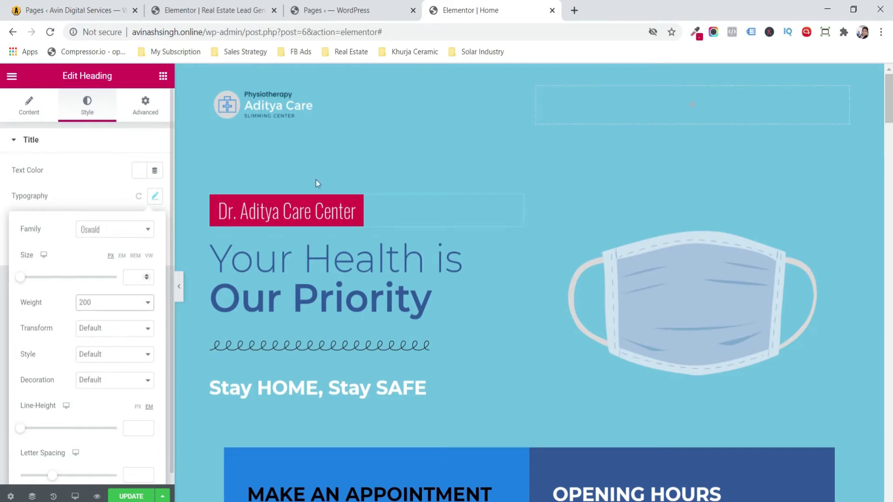
click(131, 496)
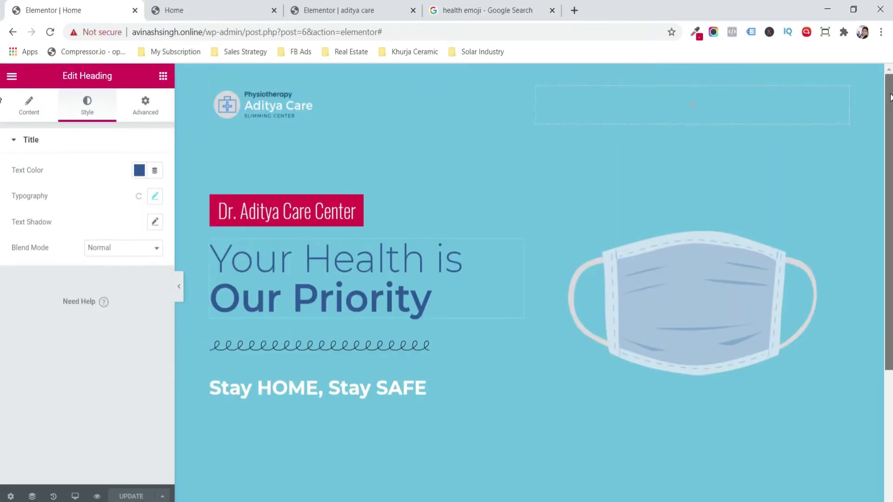
click(219, 5)
key(ctrl+shift+Tab)
- Add a two-column section below the hero with 900 content width and 400 px minimum height
click(515, 400)
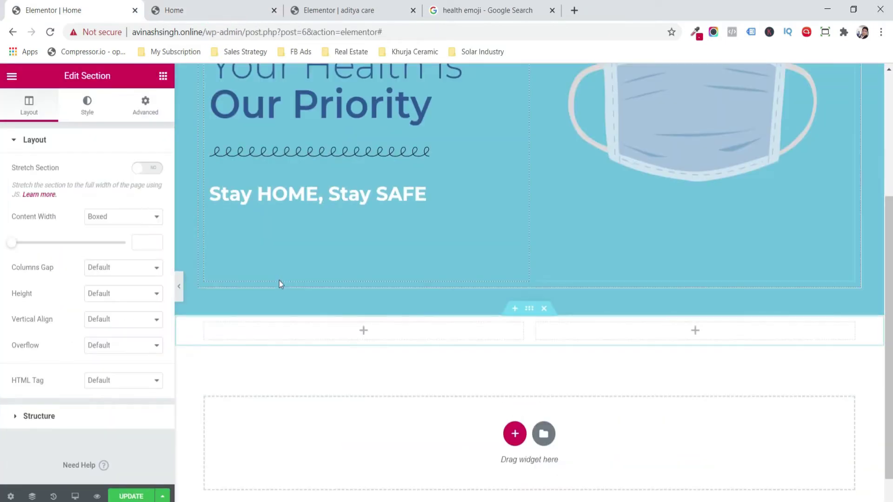
drag(19, 243, 57, 252)
click(120, 294)
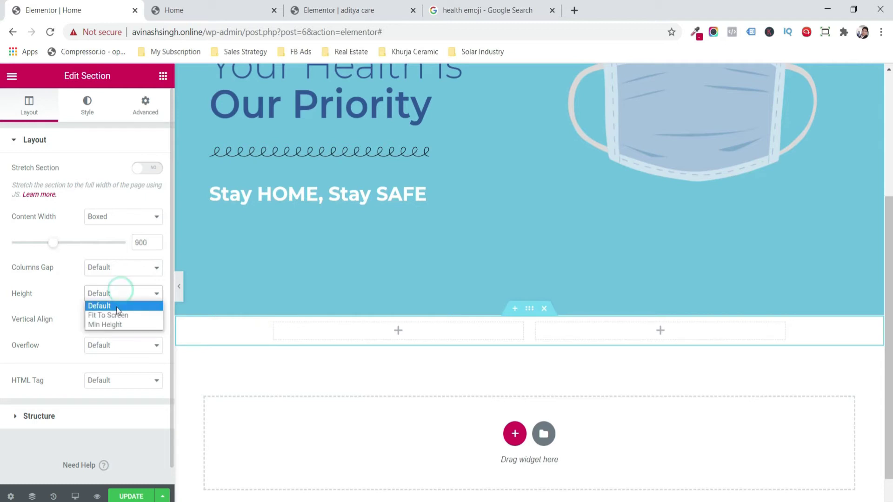
click(113, 333)
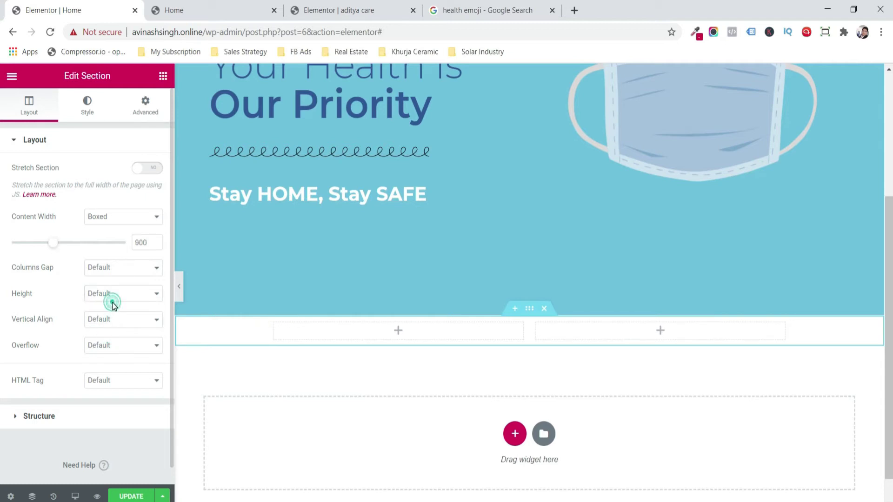
click(103, 296)
click(111, 325)
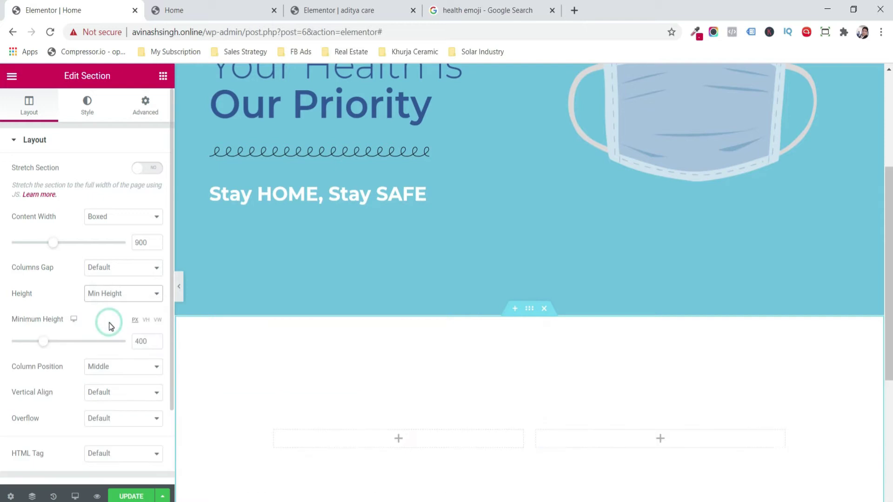
scroll(465, 317, down, 2)
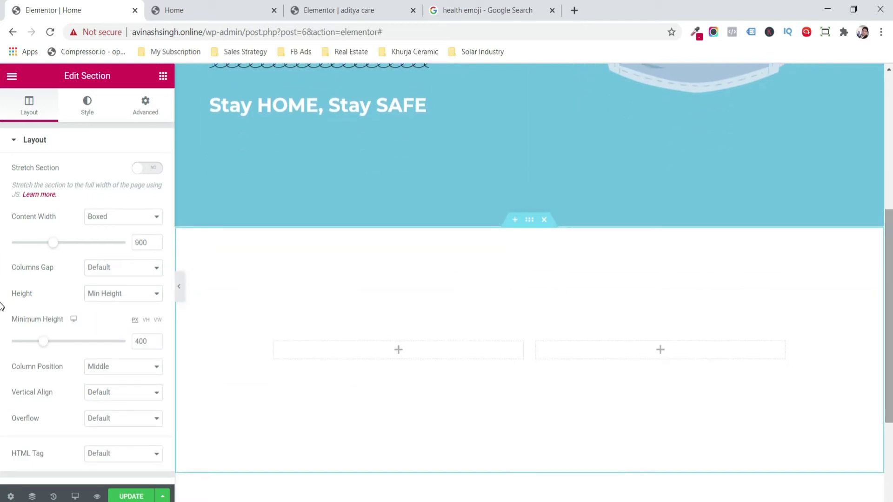
click(276, 343)
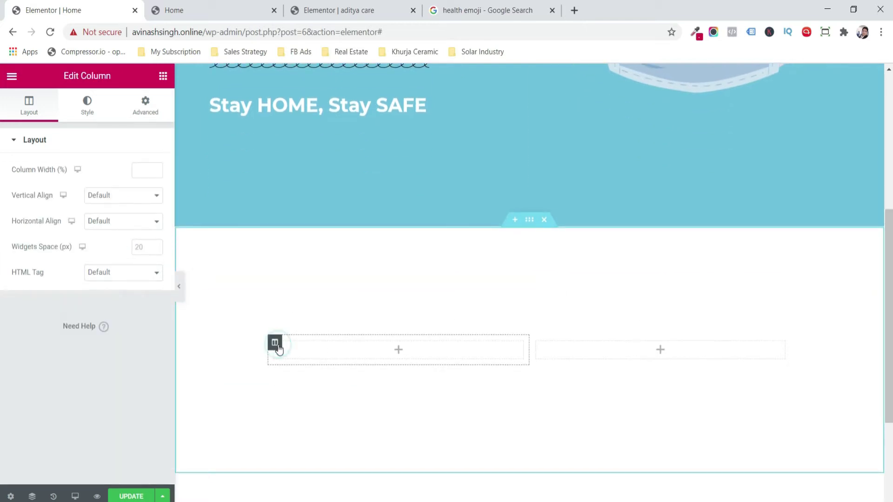
- Put a Make an Appointment heading and the WhatsApp video consultation paragraph in the left column
click(87, 105)
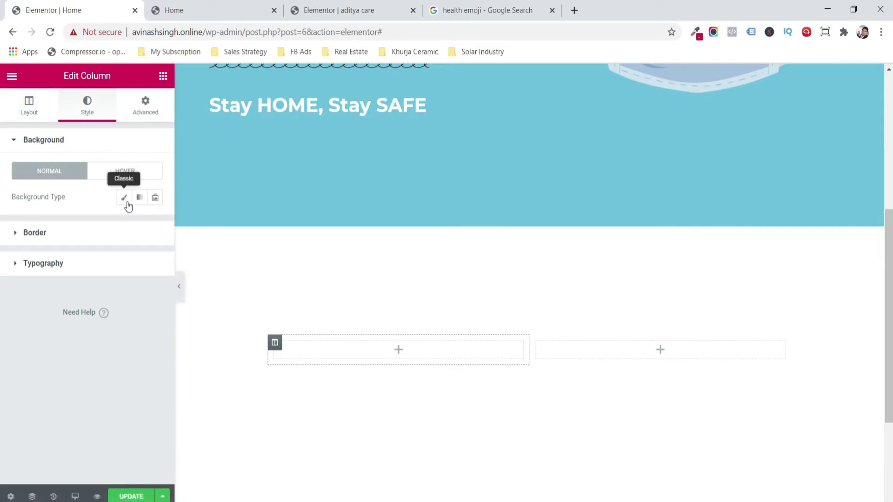
click(162, 76)
drag(129, 193, 302, 350)
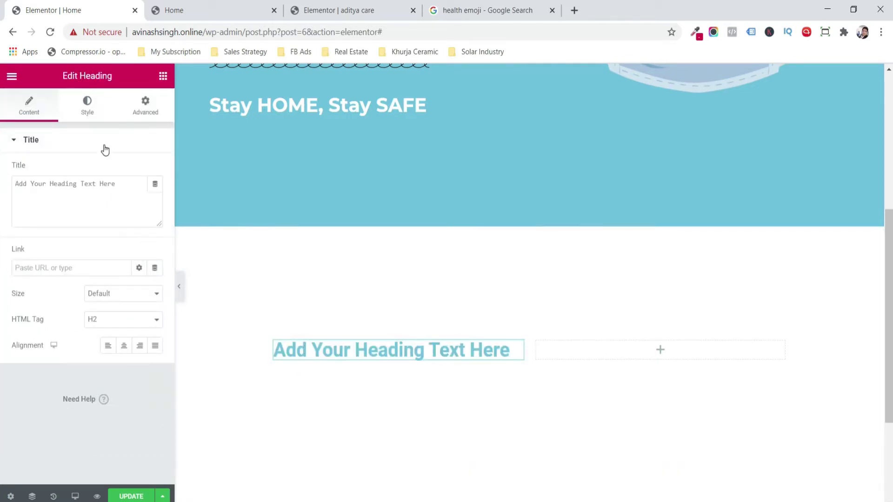
click(161, 75)
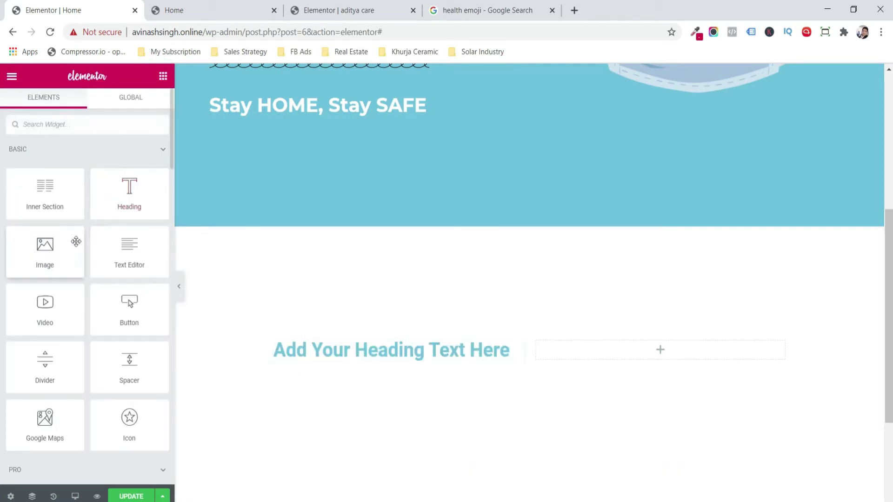
drag(323, 378, 328, 354)
click(101, 269)
key(ctrl+a)
text(If you have any health issue you can now book a WhatsApp live video call for consultation by keeping social distance in practice !)
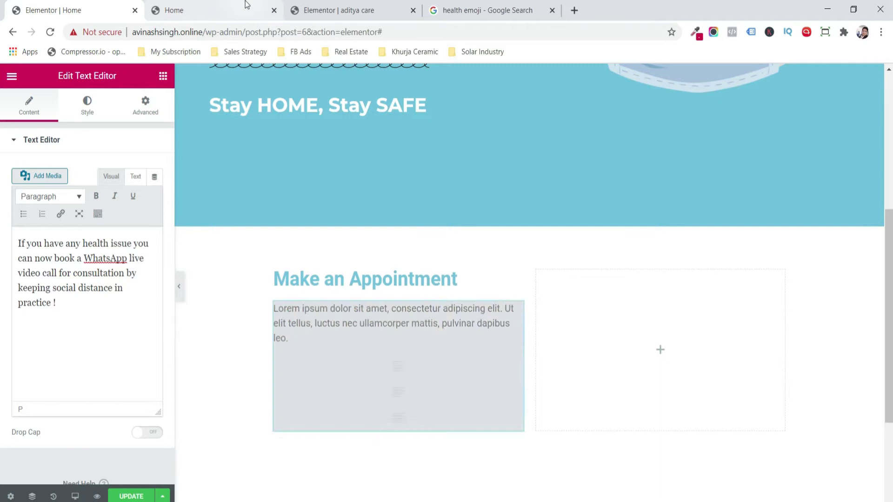
right_click(628, 325)
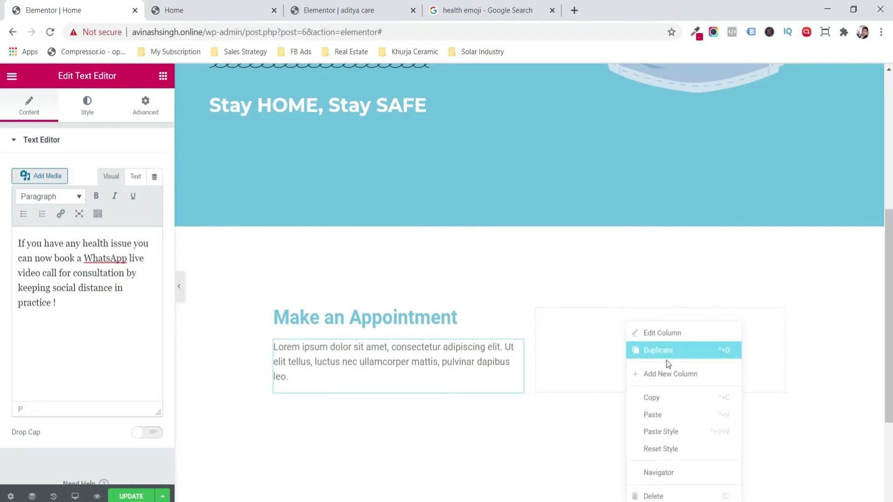
- Paste the Make an Appointment heading into the right column and add an Inner Section below it
click(678, 413)
click(163, 75)
drag(45, 193, 594, 322)
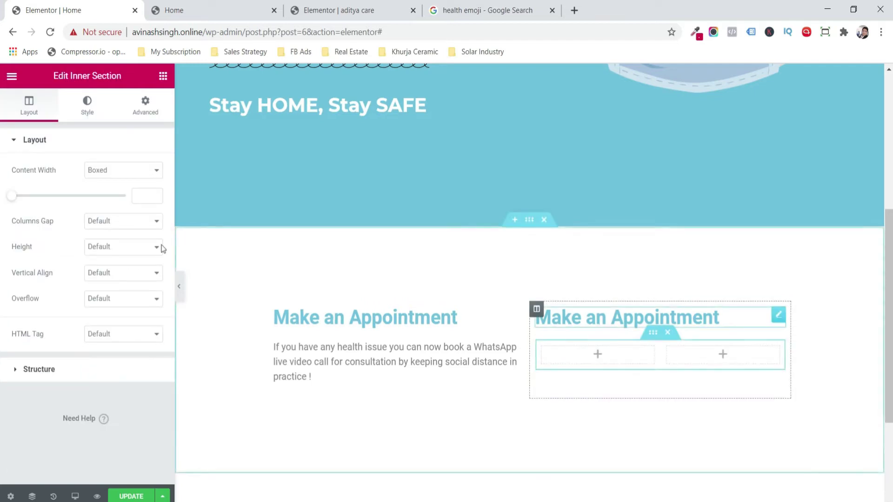
- Duplicate the inner section into three rows and add a Monday to Friday text block in the first cell
click(164, 77)
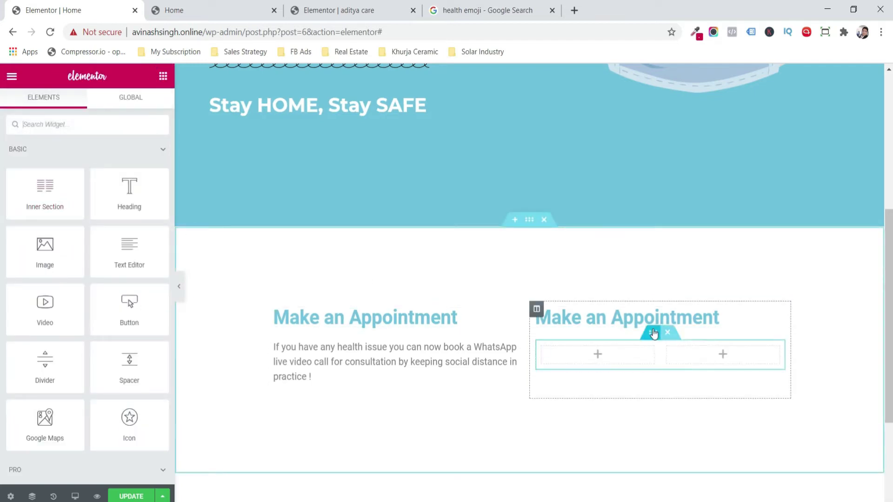
right_click(653, 333)
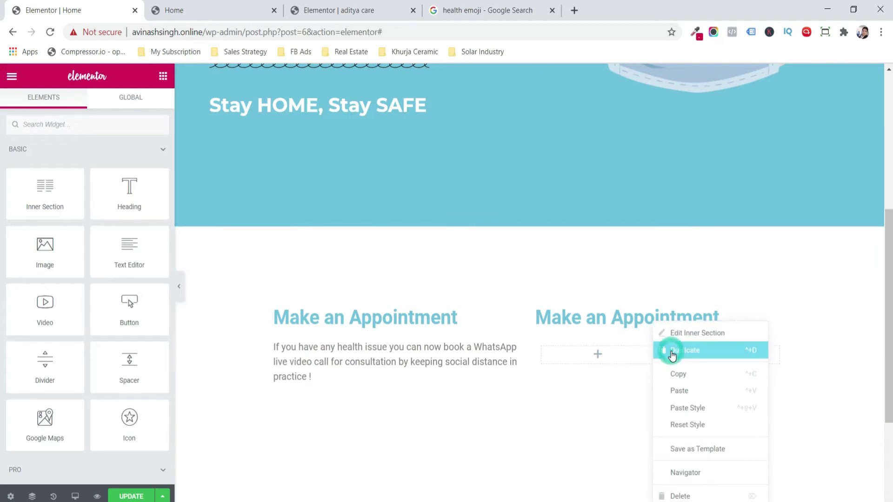
click(672, 355)
right_click(652, 333)
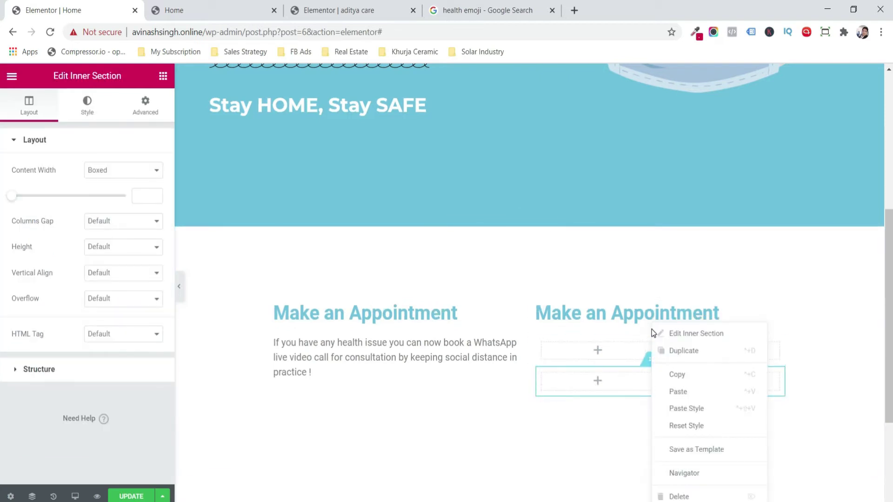
click(670, 354)
click(162, 77)
drag(129, 248, 573, 341)
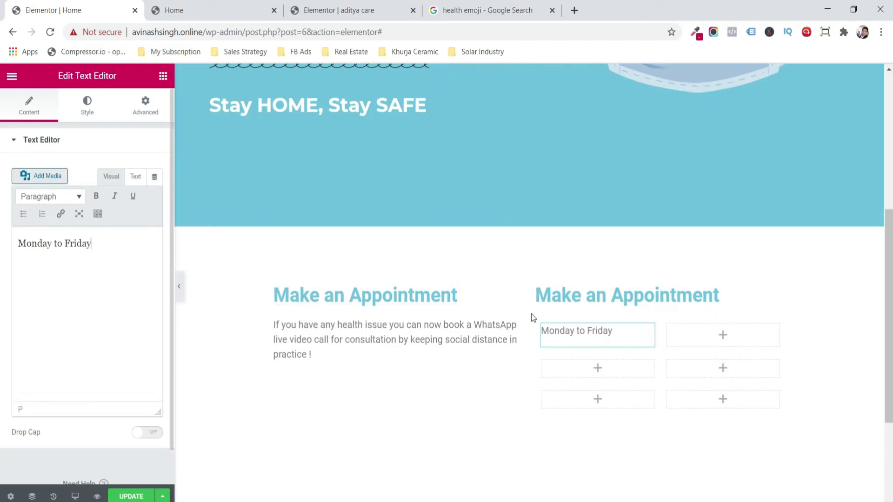
- Copy the day text block into the neighbouring cell and change it to the weekday hours (08:00 Am - 06:…)
right_click(612, 336)
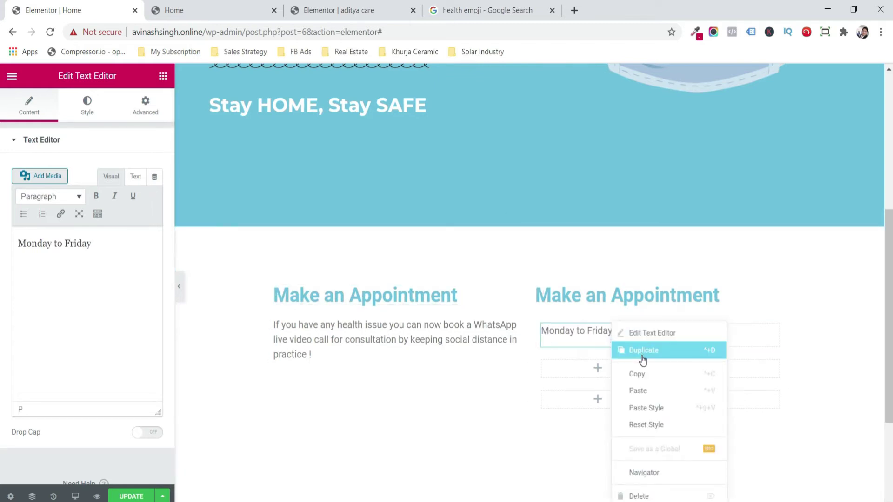
click(649, 370)
right_click(706, 342)
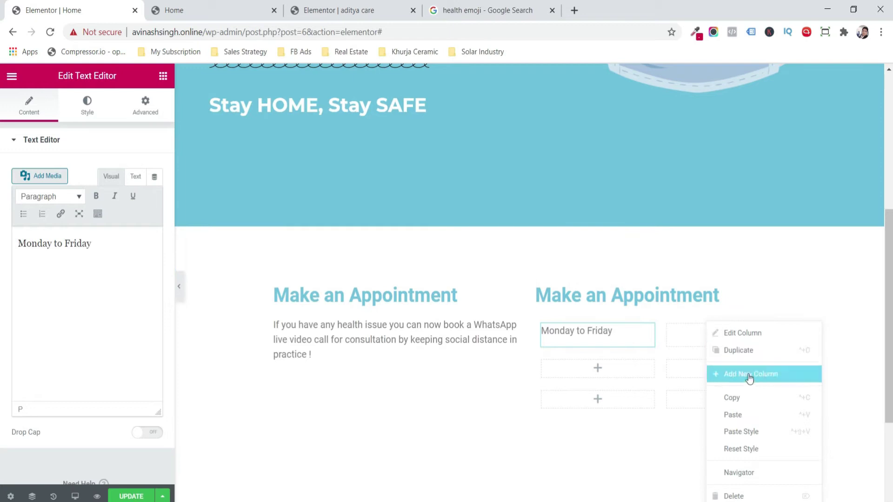
click(761, 413)
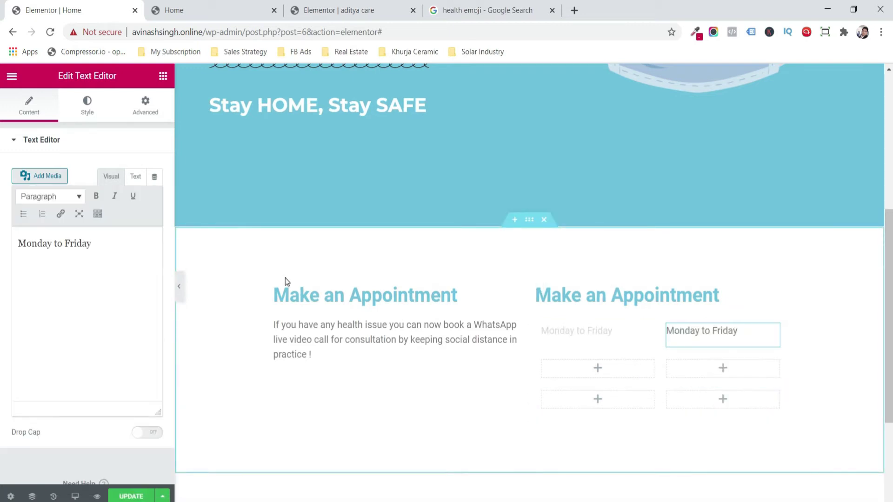
drag(109, 245, 2, 251)
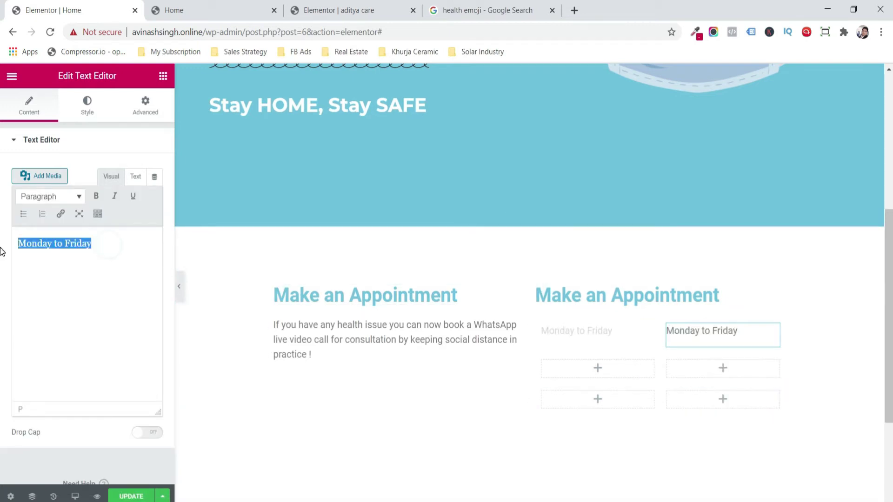
text(08:00 Am - 06:00 Pm)
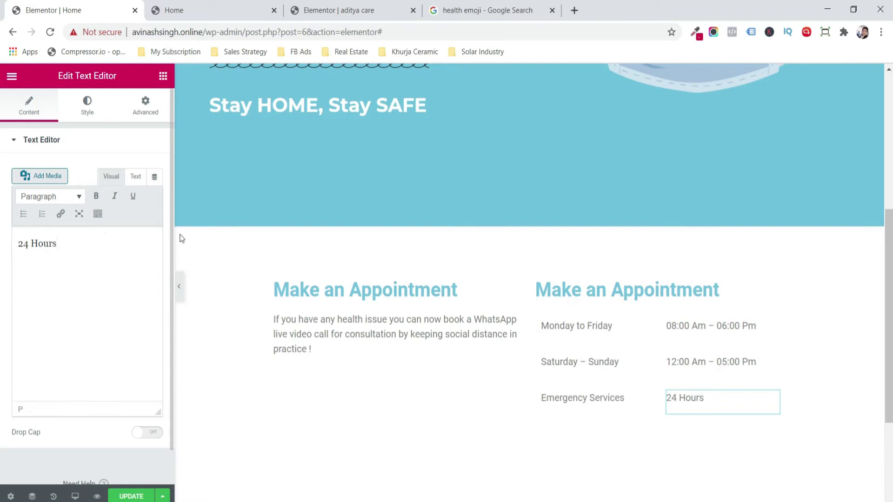
- Right-align the 24 Hours and weekend hours text blocks
click(93, 117)
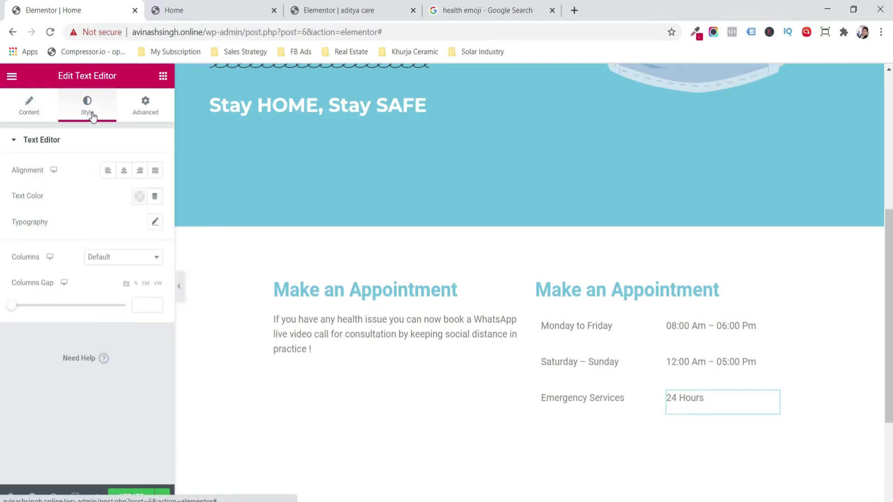
click(144, 171)
click(756, 359)
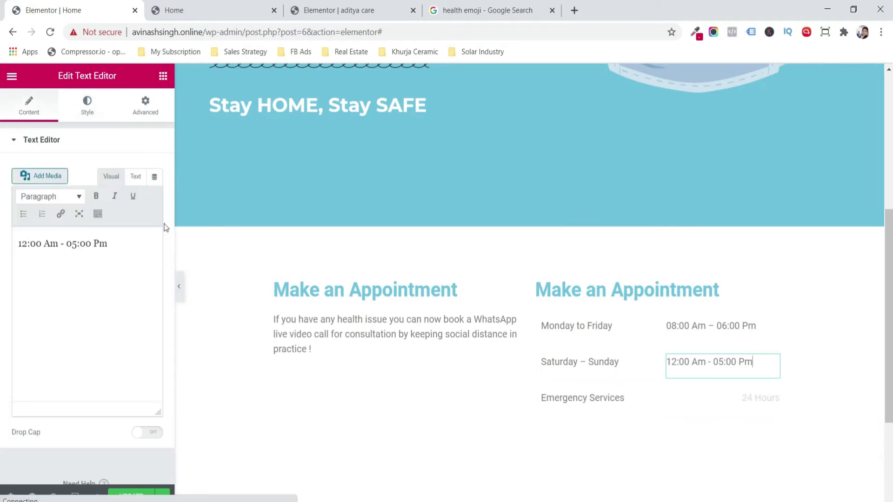
click(100, 106)
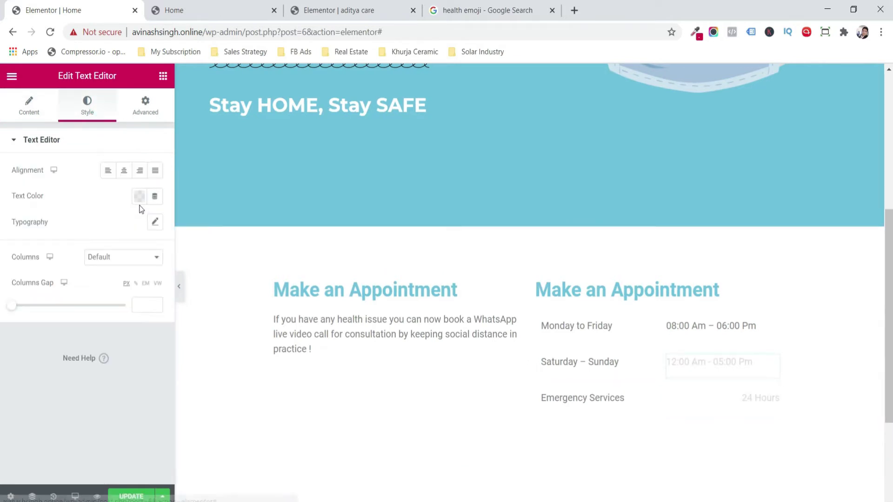
click(140, 171)
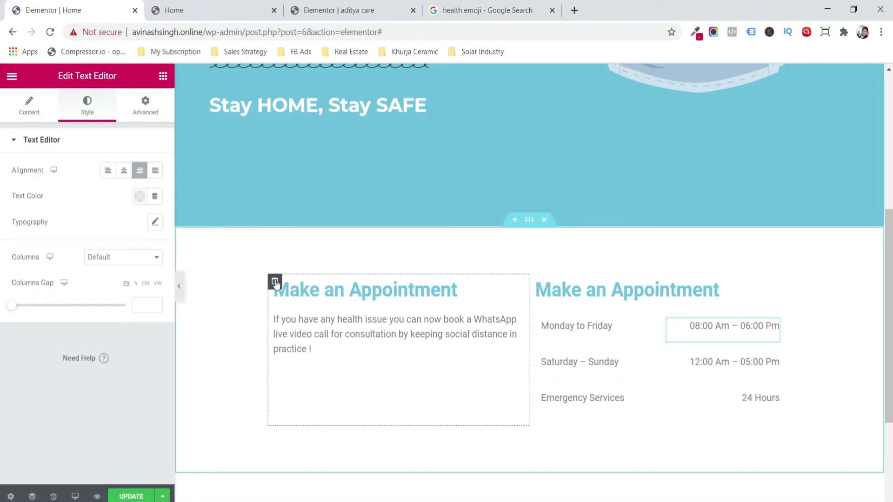
click(275, 281)
- Give the left column a classic blue background and 40 px padding
click(124, 197)
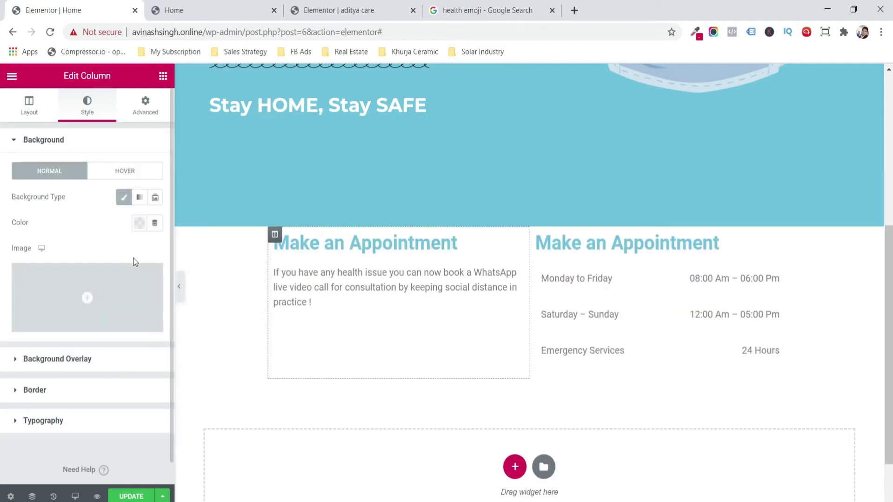
click(141, 230)
key(ctrl+v)
click(141, 230)
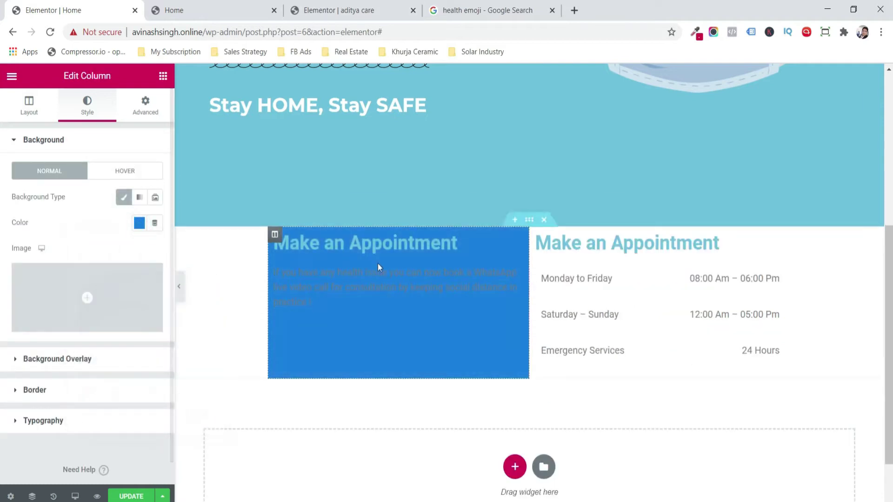
click(145, 103)
click(38, 248)
drag(37, 247, 38, 247)
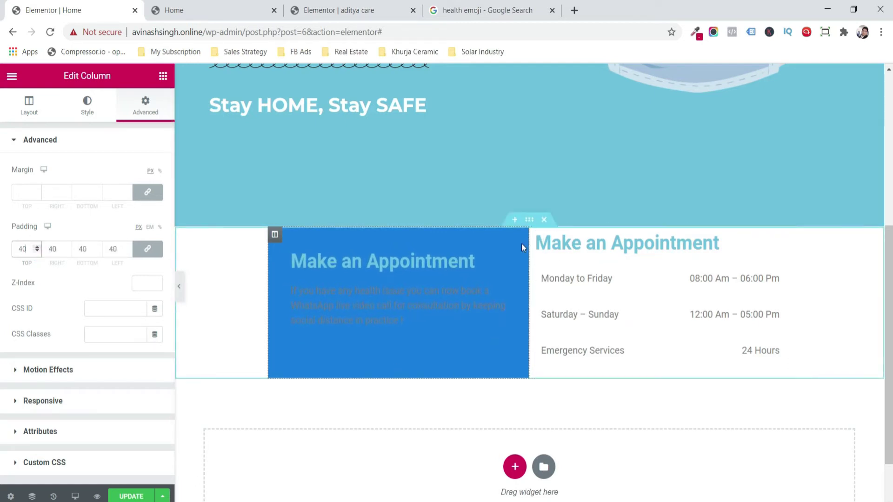
- Paste the left column's style onto the hours column and change its background to darker blue
right_click(274, 243)
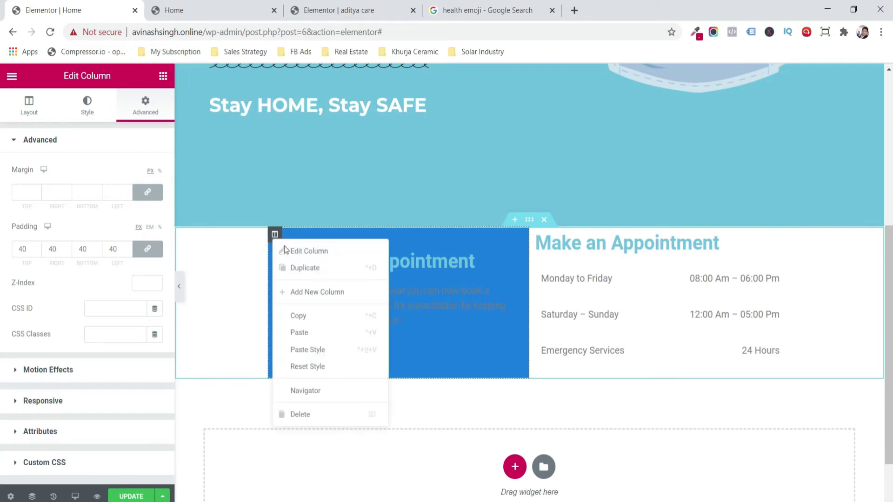
click(329, 315)
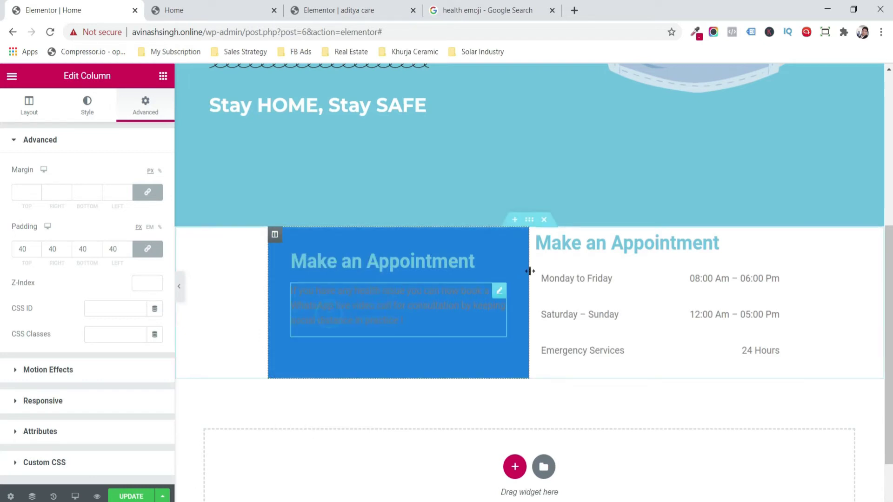
right_click(537, 236)
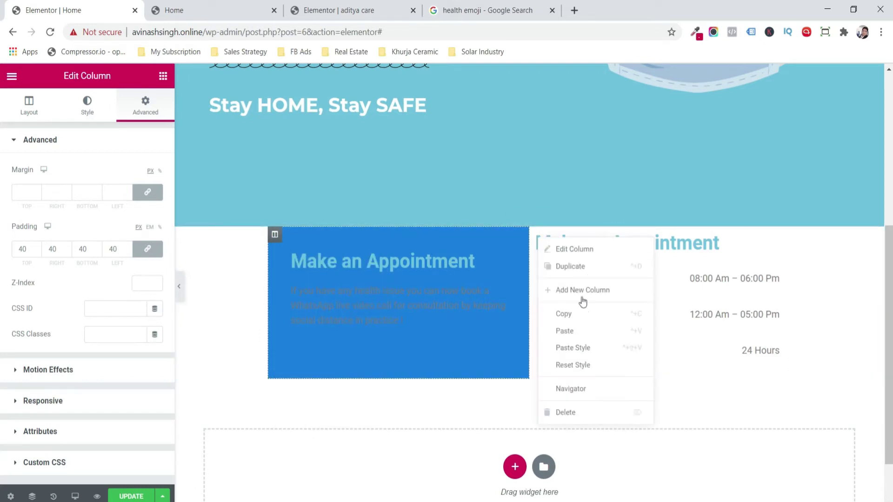
click(603, 347)
click(87, 106)
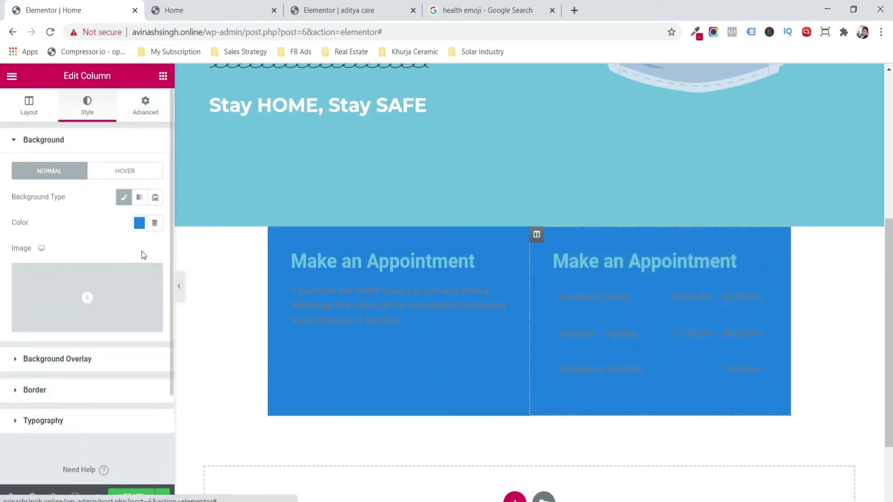
click(140, 224)
key(ctrl+v)
click(140, 224)
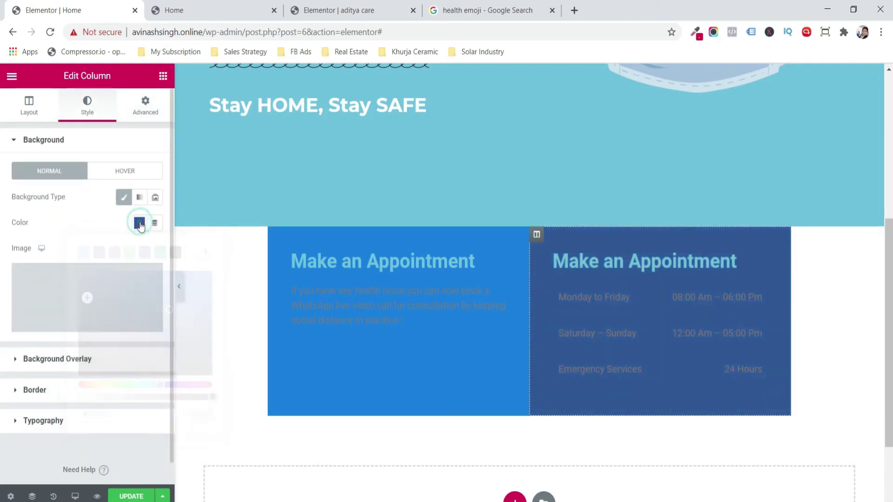
click(388, 299)
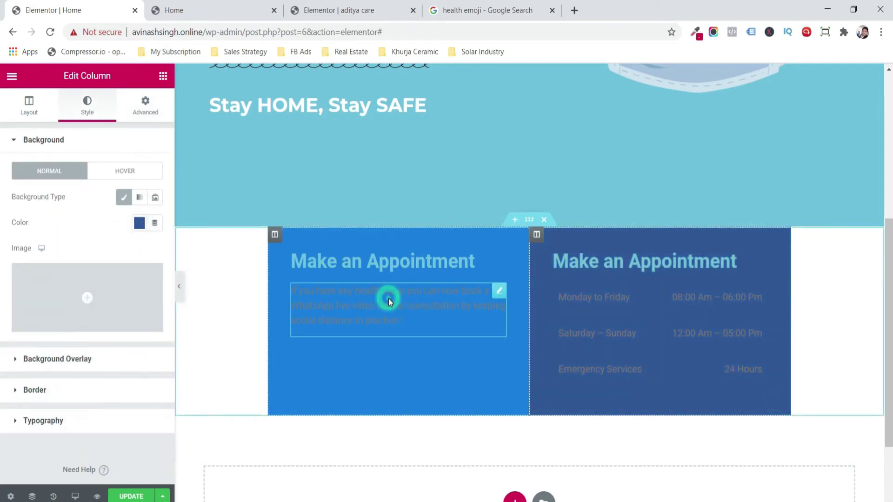
- Make the appointment paragraph text white
click(97, 100)
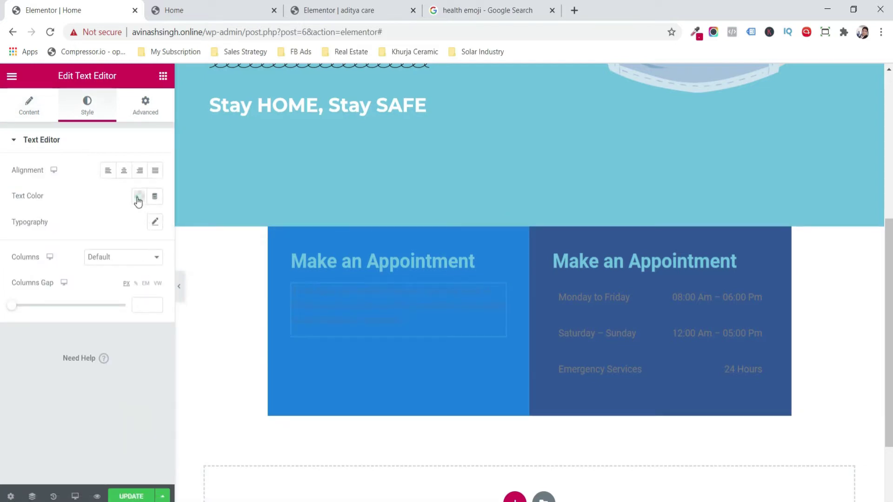
click(138, 198)
key(ctrl+v)
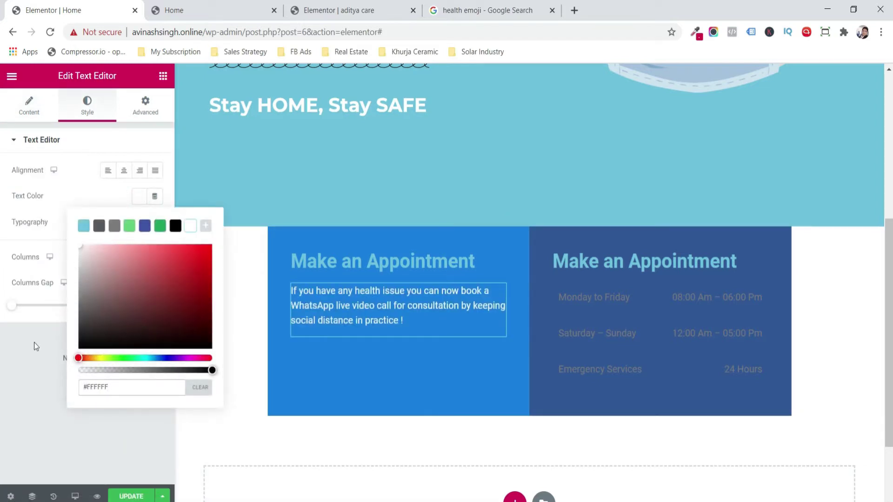
click(34, 392)
- Set the text colour of both Make an Appointment headings to black
click(337, 257)
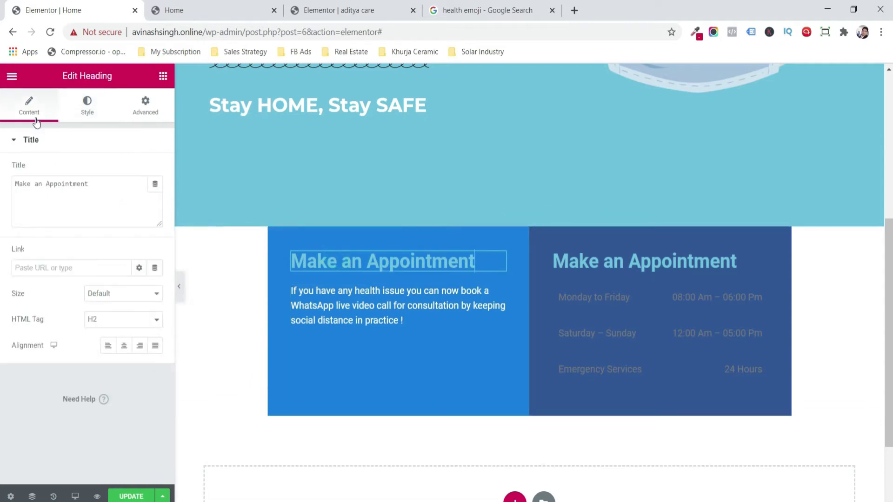
click(87, 105)
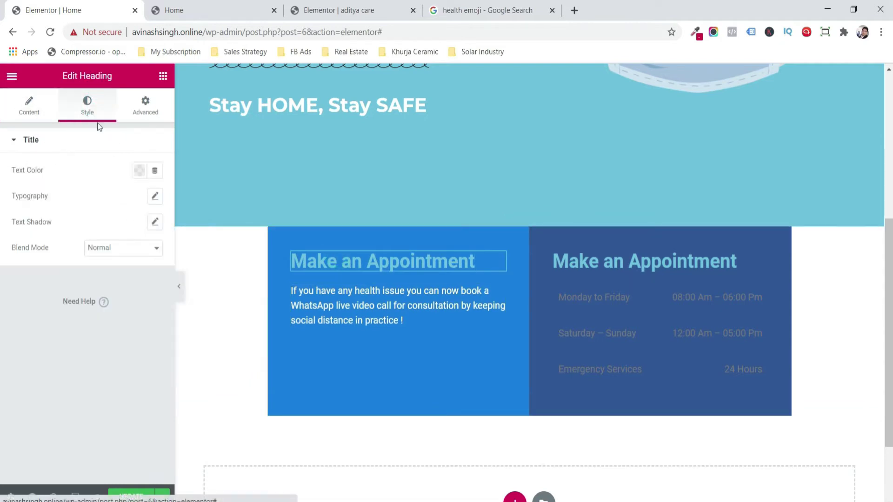
click(139, 172)
drag(122, 274, 66, 437)
click(66, 437)
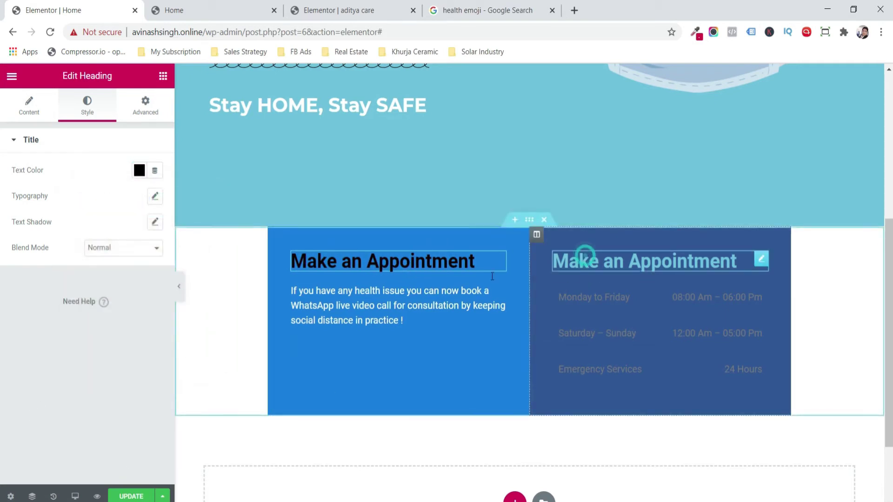
click(585, 255)
click(87, 109)
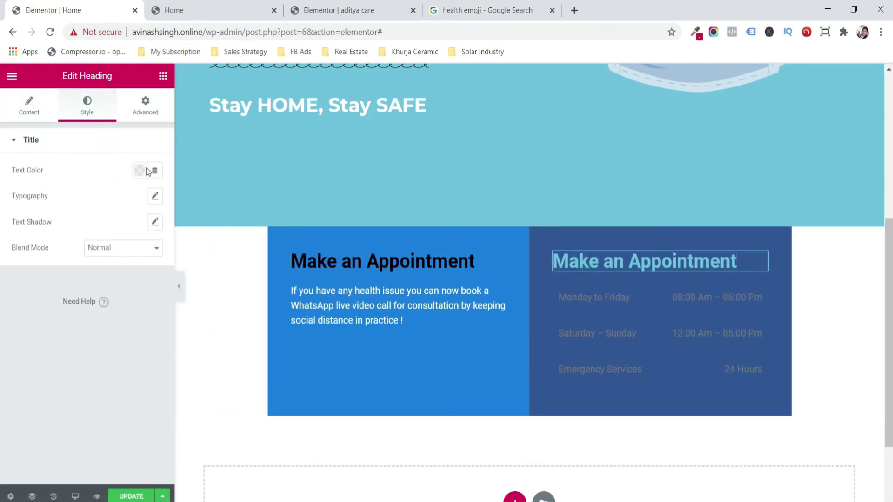
click(139, 170)
drag(144, 279, 4, 403)
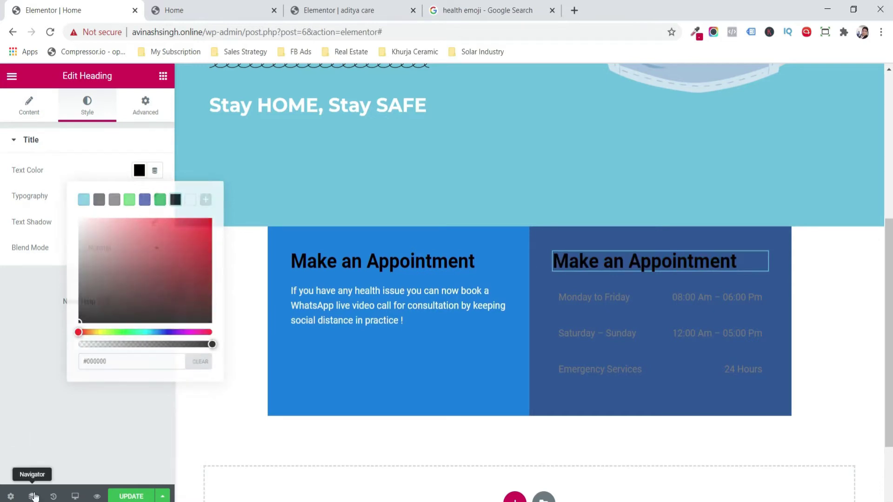
click(32, 497)
- Make the Monday to Friday text white Montserrat and copy its style
click(599, 299)
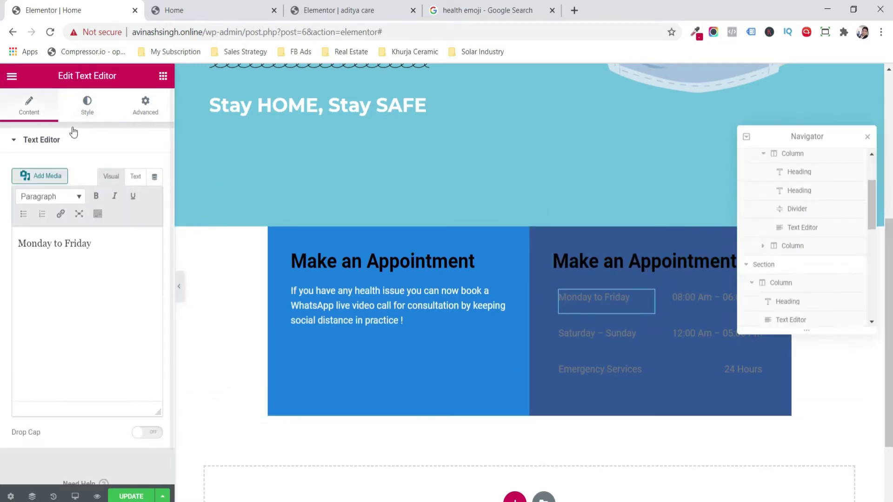
click(88, 107)
click(138, 199)
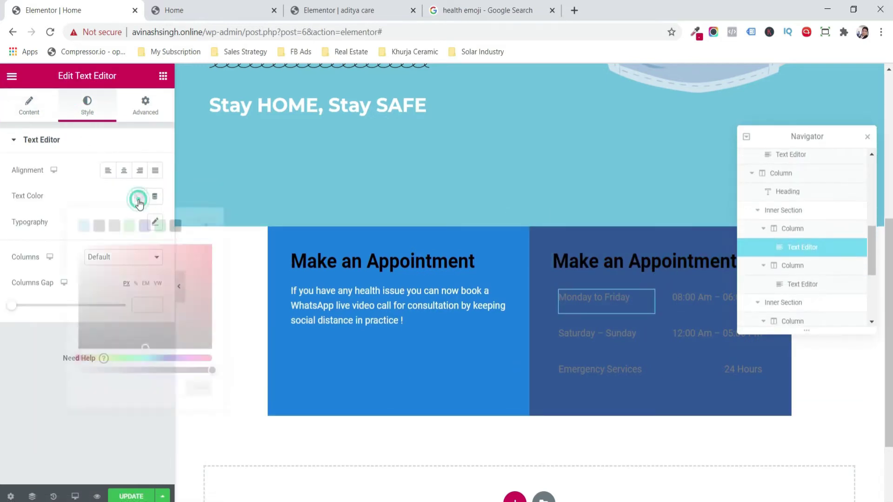
click(7, 395)
click(155, 222)
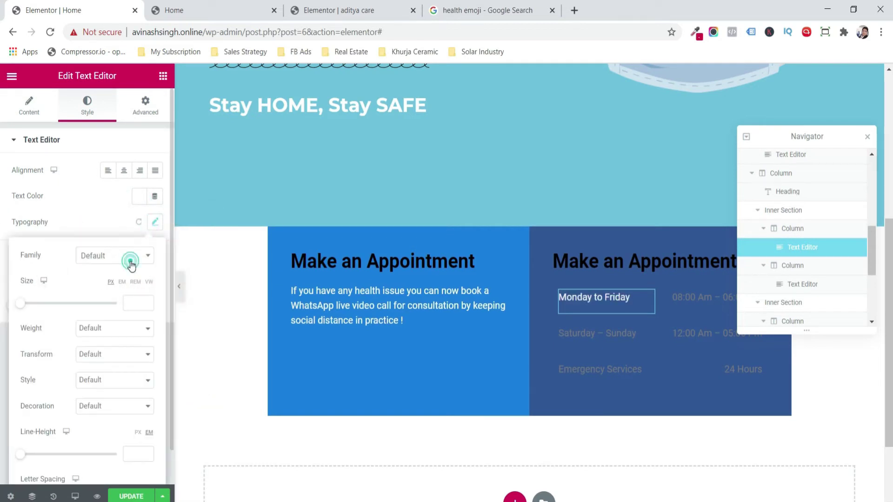
click(131, 264)
text(mont)
key(Down)
key(Down)
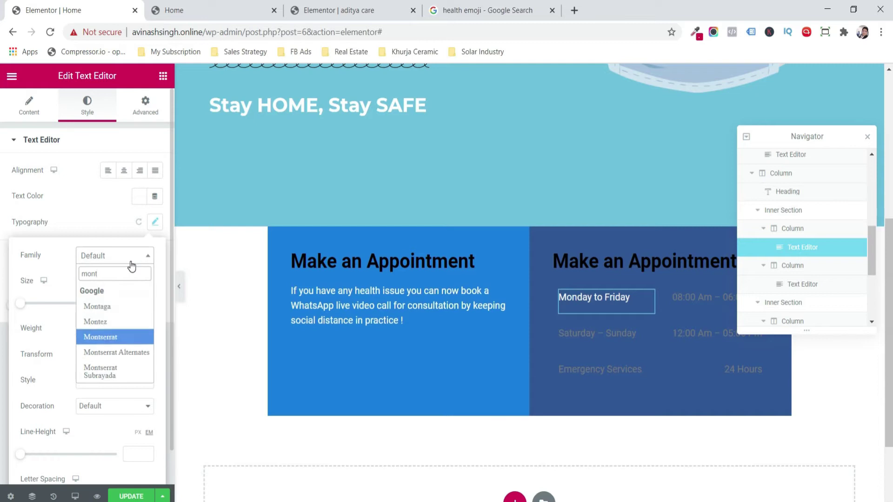
key(Return)
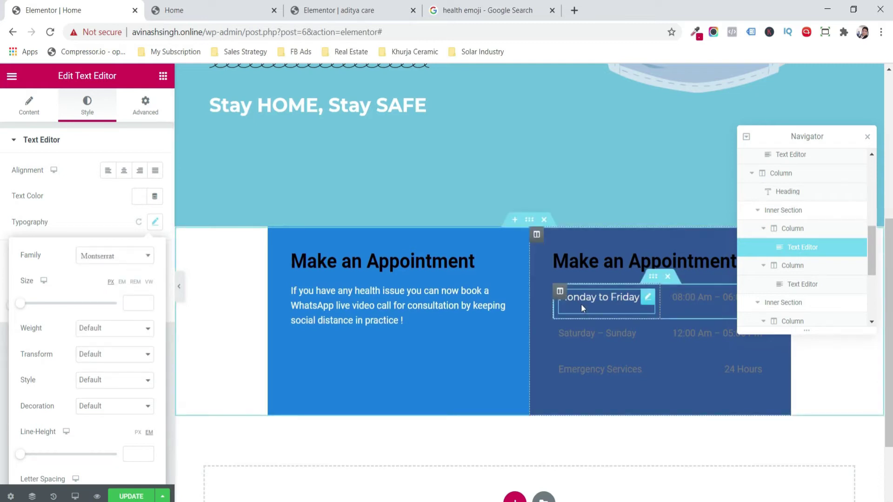
right_click(581, 303)
click(631, 359)
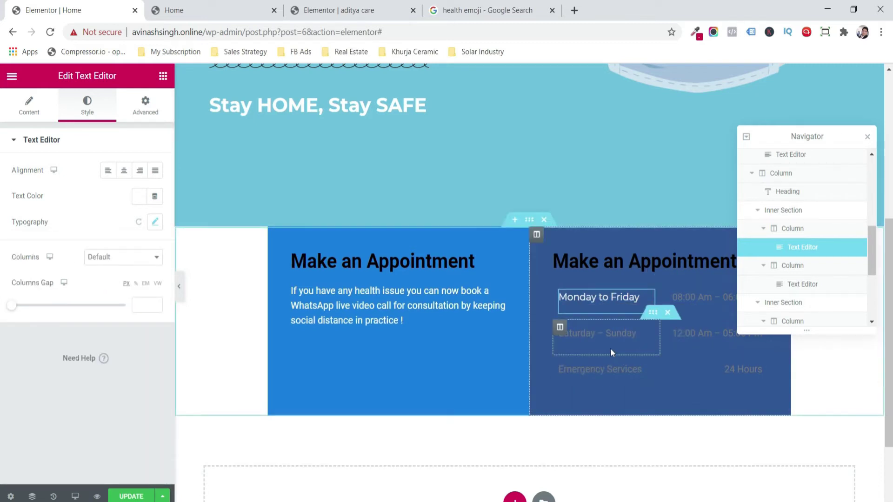
click(36, 195)
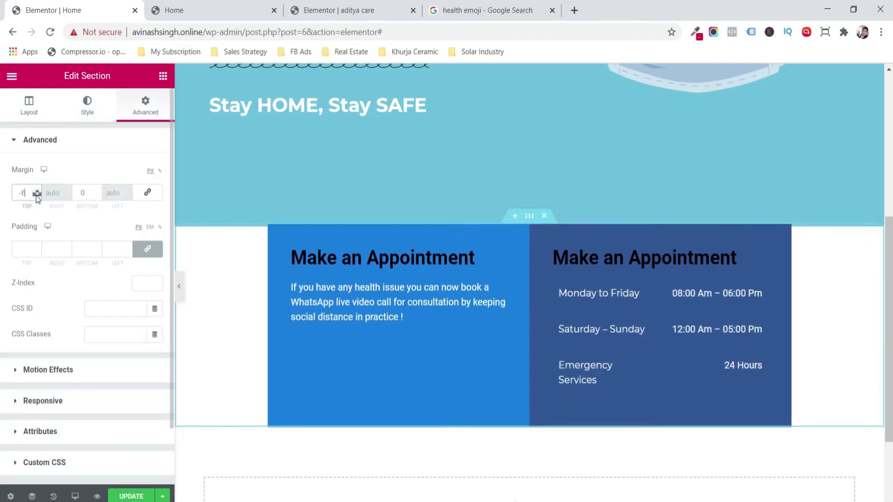
- Give the appointment section a -100 top margin so it overlaps the banner
drag(35, 195, 37, 195)
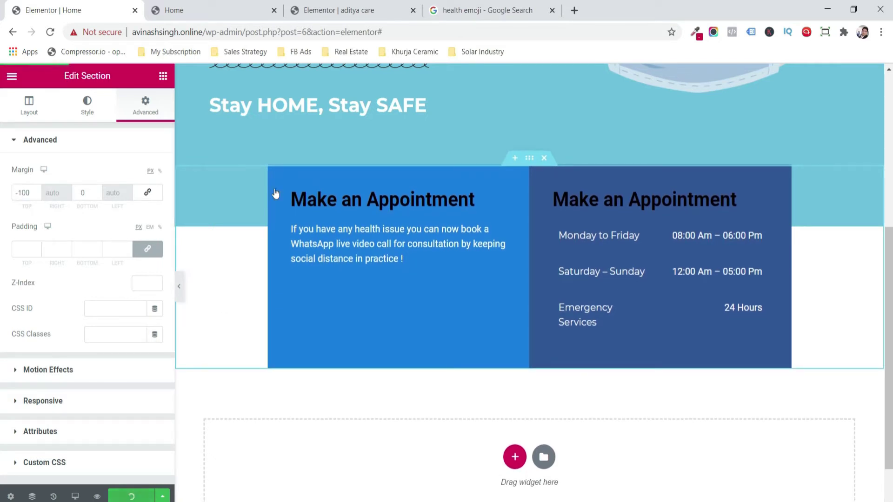
click(354, 10)
click(114, 6)
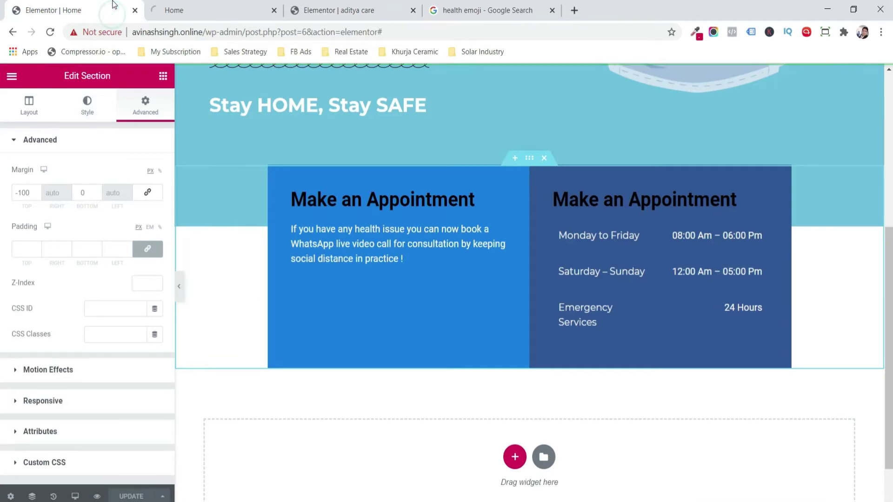
- Give the appointment section's left column a Fade In Up entrance animation
click(272, 173)
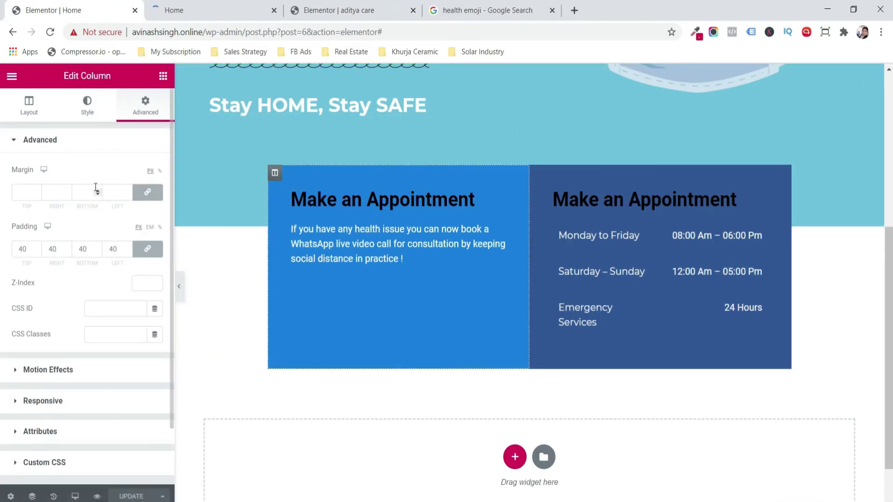
click(72, 372)
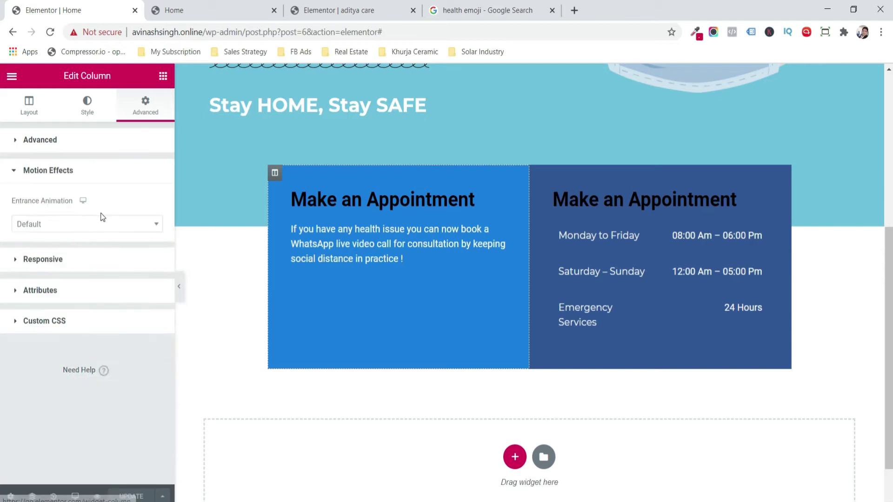
click(101, 225)
click(103, 351)
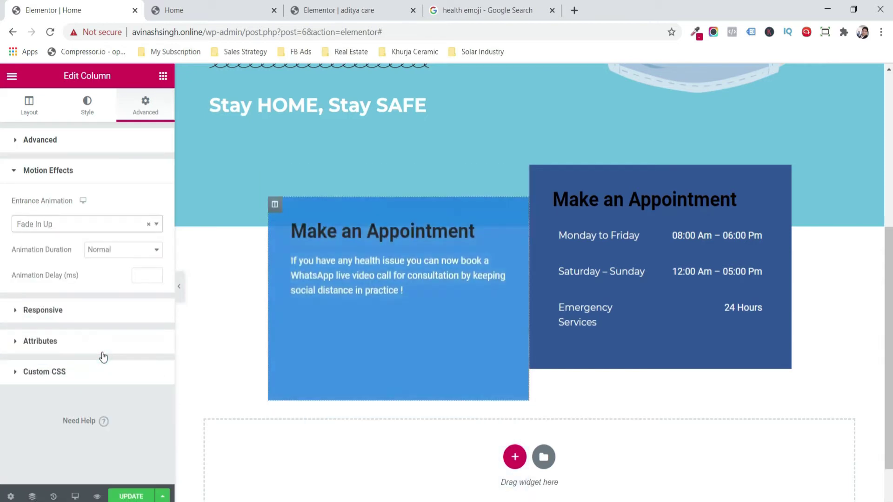
click(536, 174)
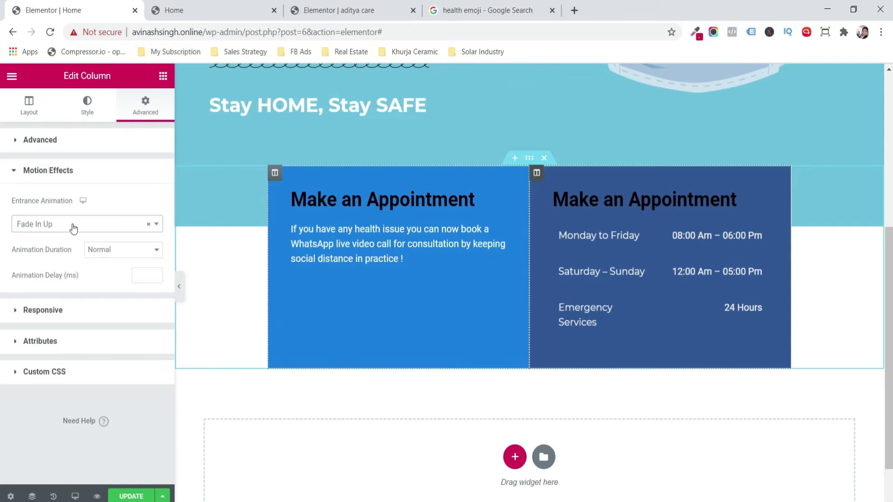
click(163, 75)
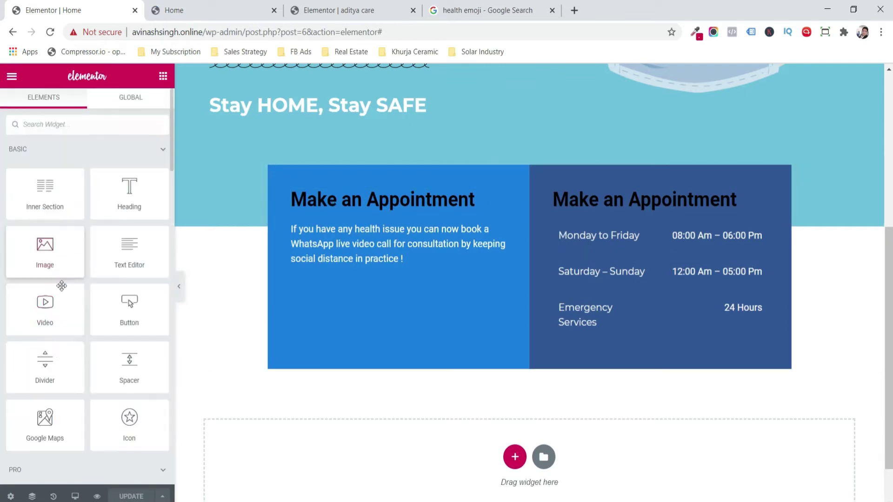
- Add a Divider under the left heading with gap 5 and white #FFFFFF colour
drag(186, 284, 336, 226)
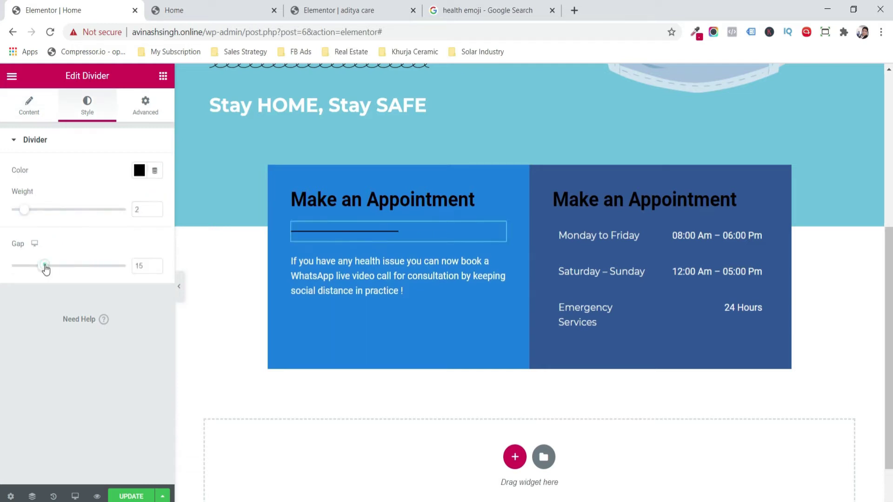
drag(43, 266, 4, 269)
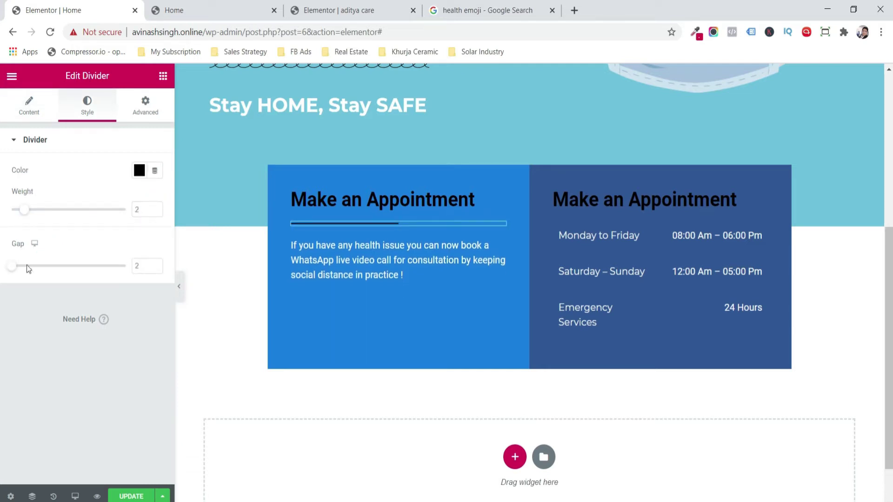
click(155, 264)
click(155, 264)
click(155, 264)
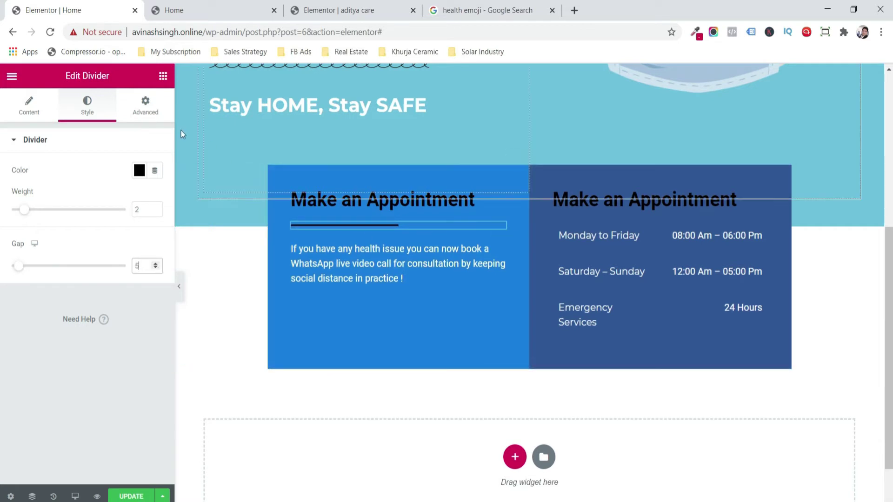
click(139, 170)
text(#FFFFFF)
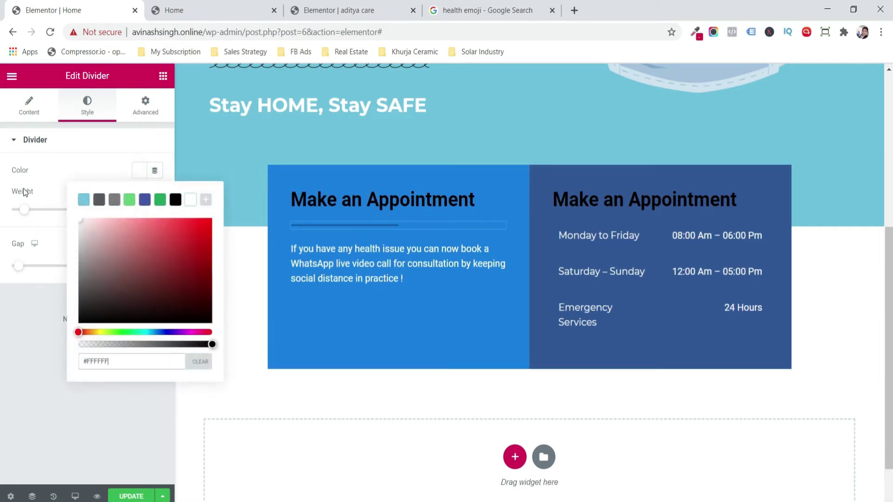
click(11, 337)
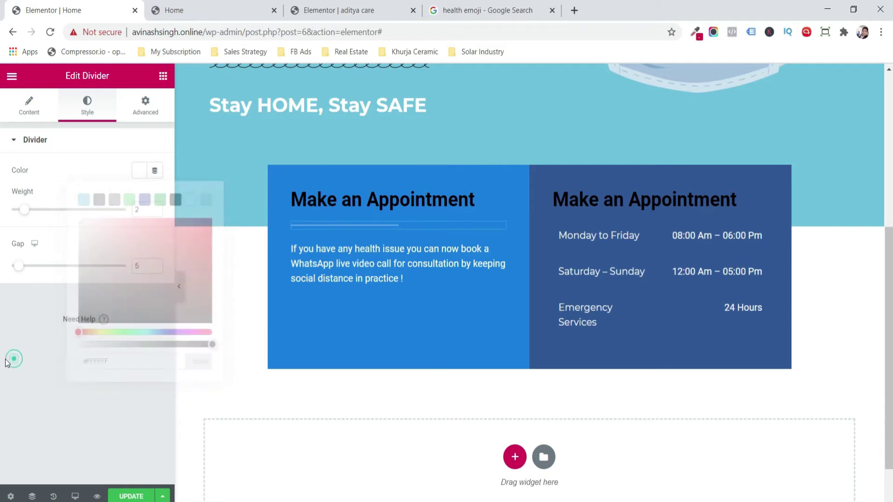
- Copy the white divider under the right heading and save the page
right_click(443, 226)
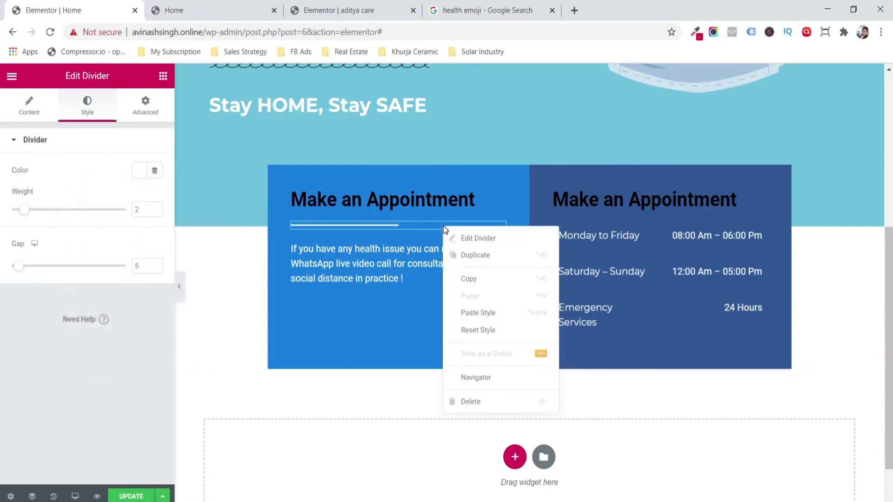
click(506, 272)
right_click(599, 199)
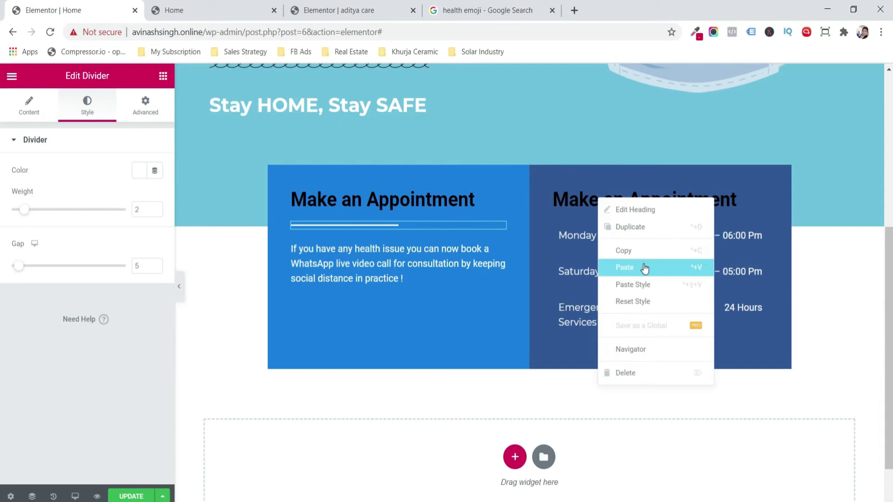
click(644, 264)
click(126, 497)
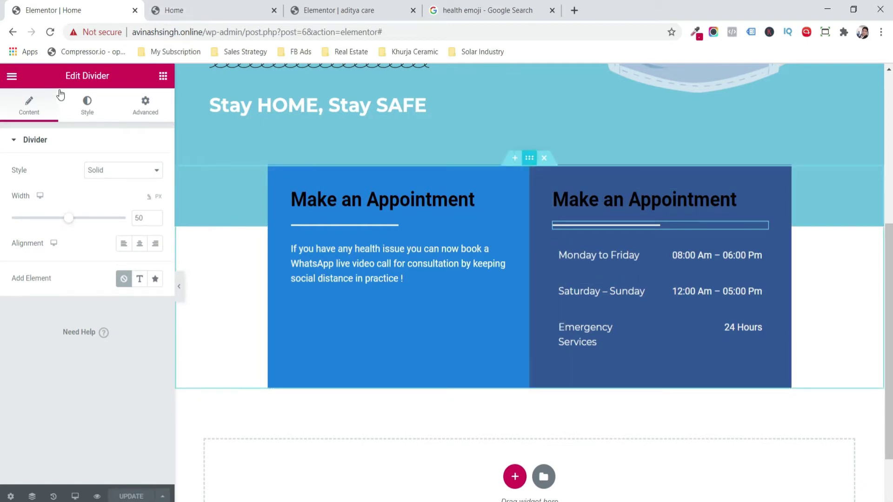
- Set the appointment section's content width to 1050
click(22, 102)
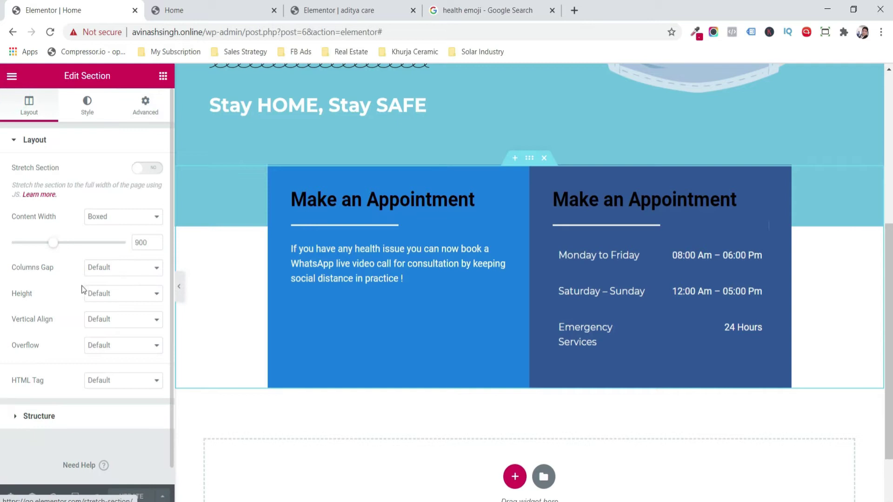
drag(53, 249, 66, 248)
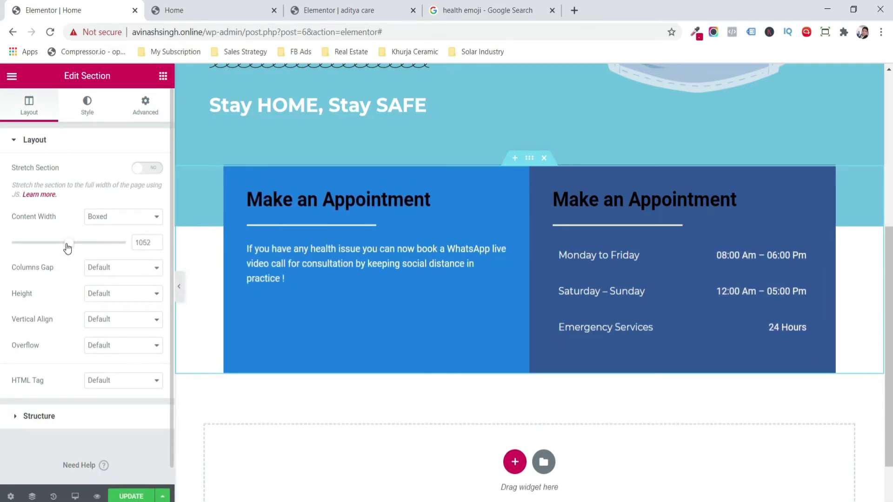
click(155, 241)
click(156, 240)
click(156, 241)
click(156, 241)
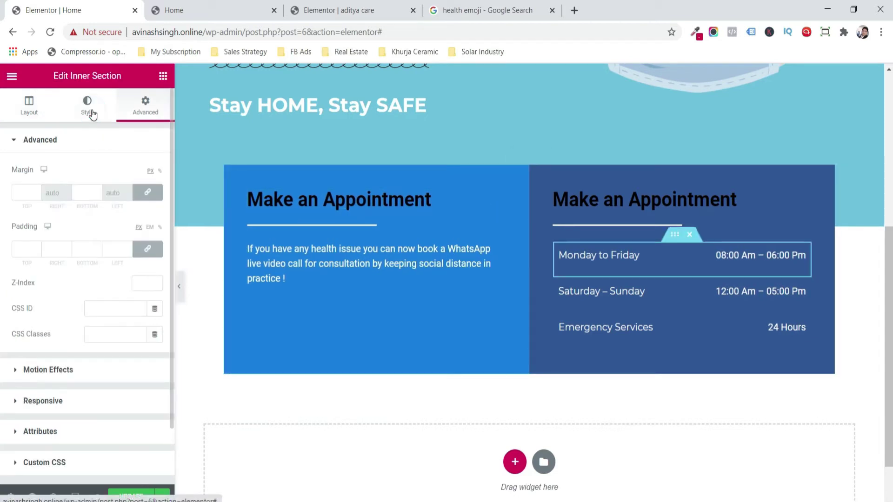
- Give the Monday–Friday hours row a dotted border with a brown border colour
click(91, 111)
click(69, 263)
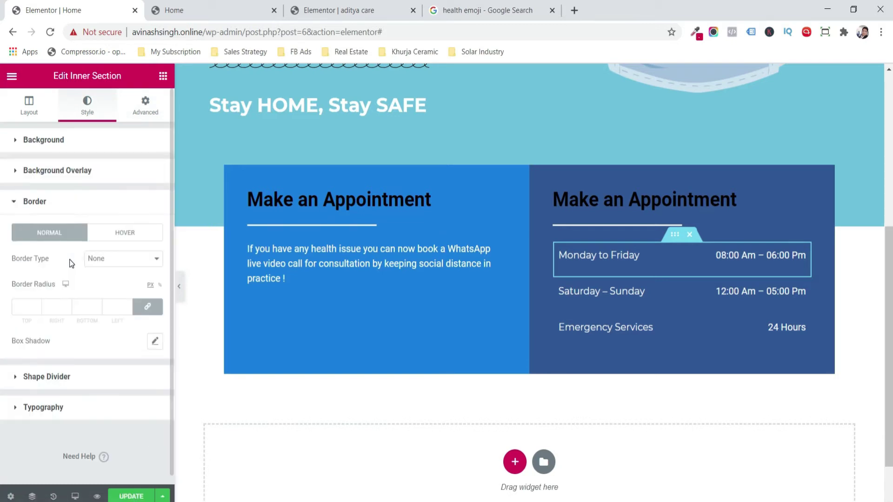
click(130, 265)
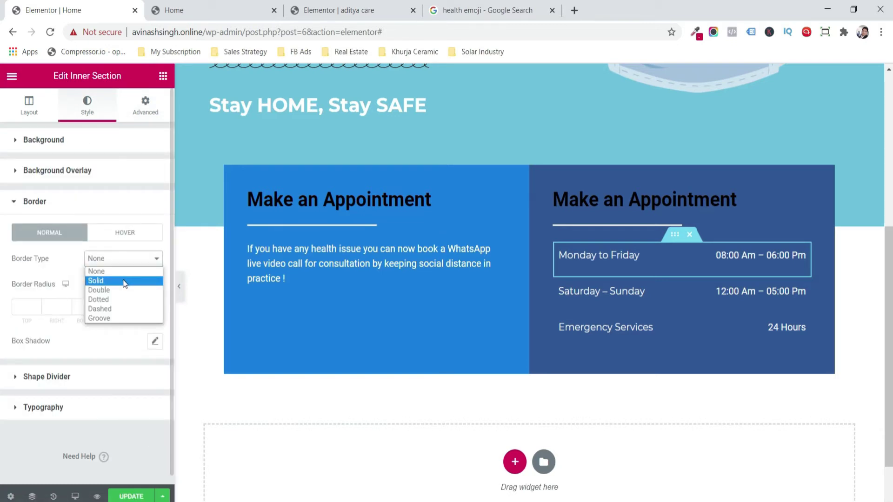
click(123, 290)
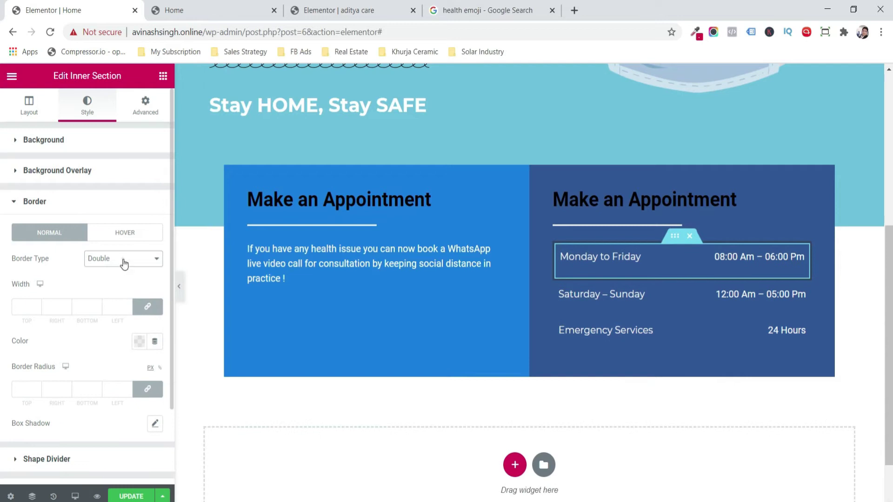
click(123, 262)
click(119, 302)
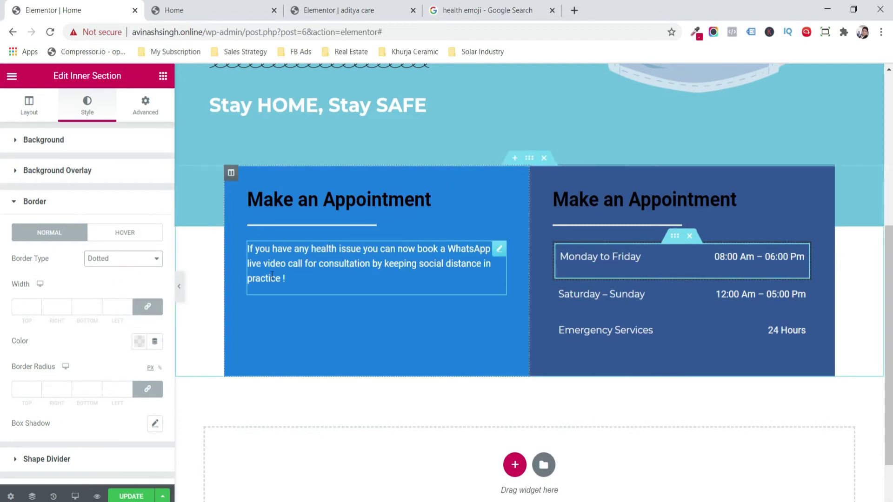
click(139, 341)
click(101, 221)
click(12, 282)
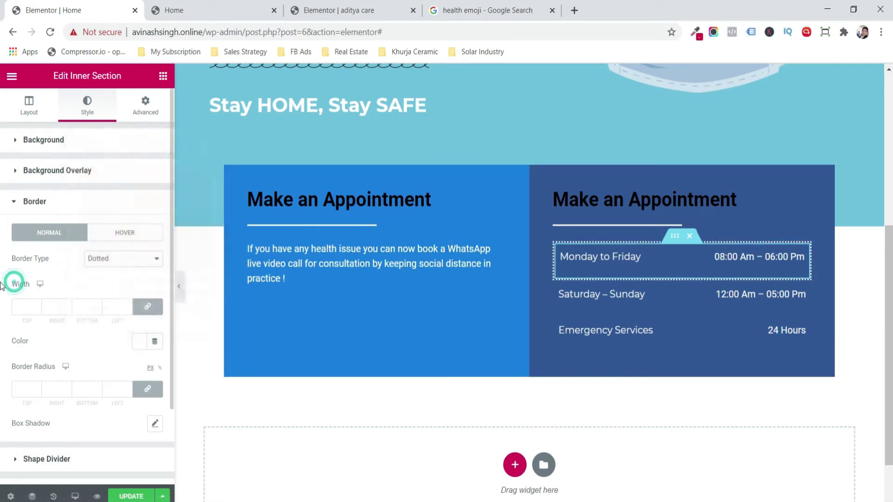
- Copy the Monday–Friday row's style onto the Saturday–Sunday and Emergency Services rows
right_click(676, 237)
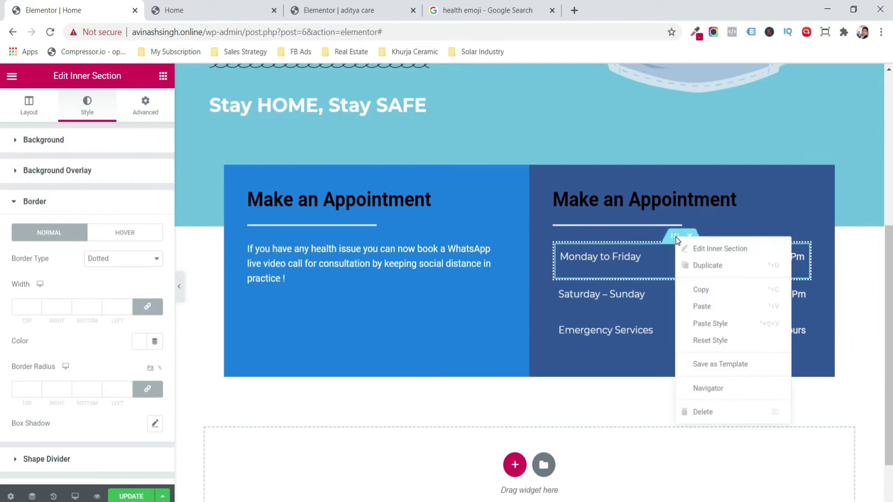
click(695, 291)
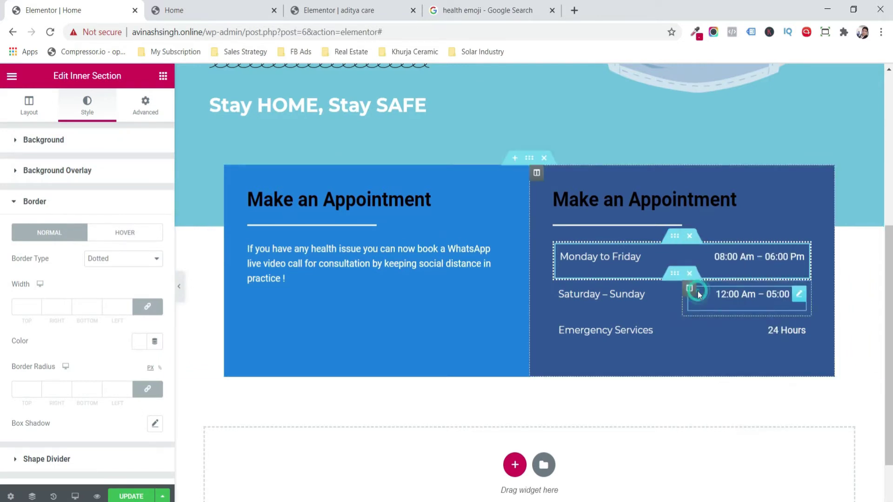
right_click(676, 278)
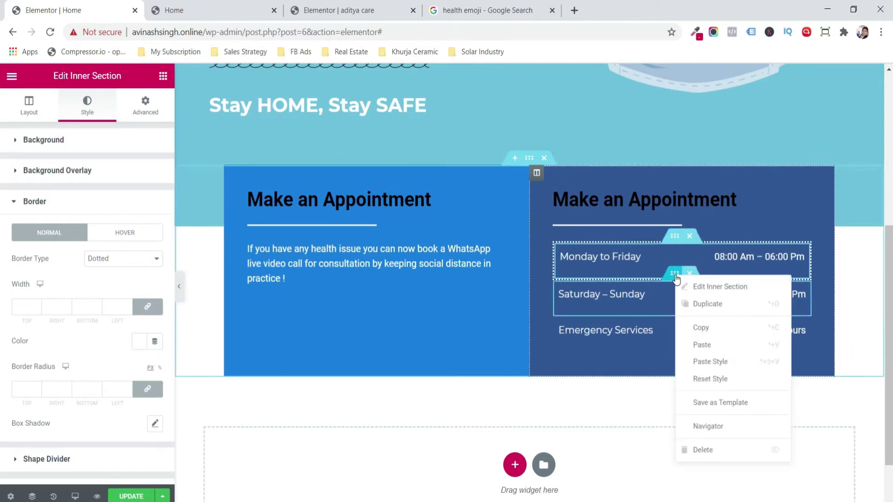
click(715, 359)
right_click(675, 319)
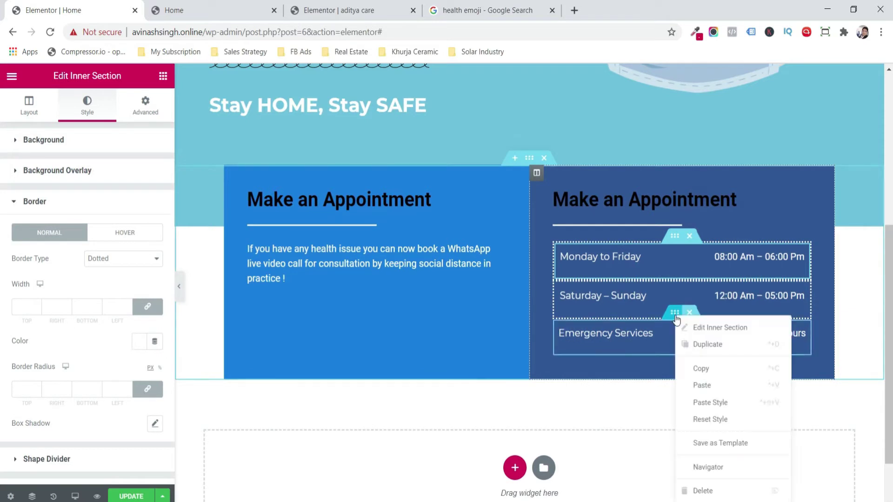
click(714, 400)
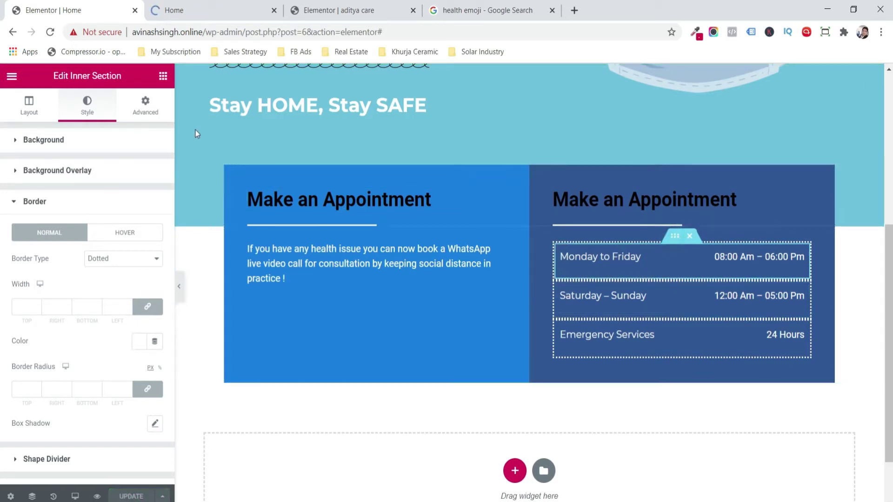
- Set the row's padding to 0 and increase its bottom margin
click(161, 115)
click(147, 249)
click(96, 249)
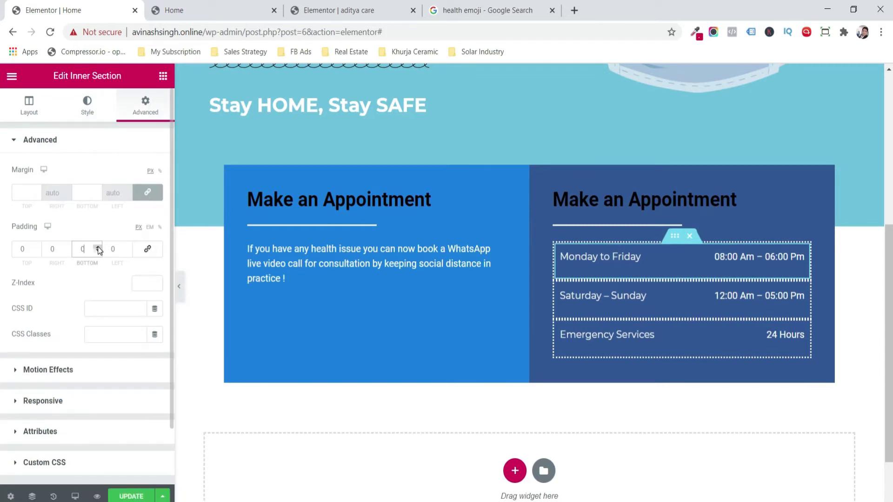
click(144, 192)
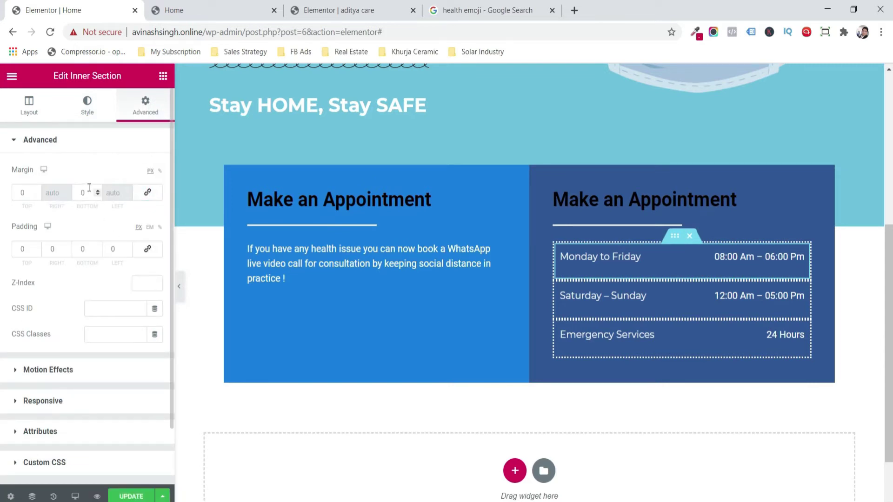
click(98, 190)
click(99, 189)
click(99, 189)
click(98, 189)
click(99, 190)
click(99, 189)
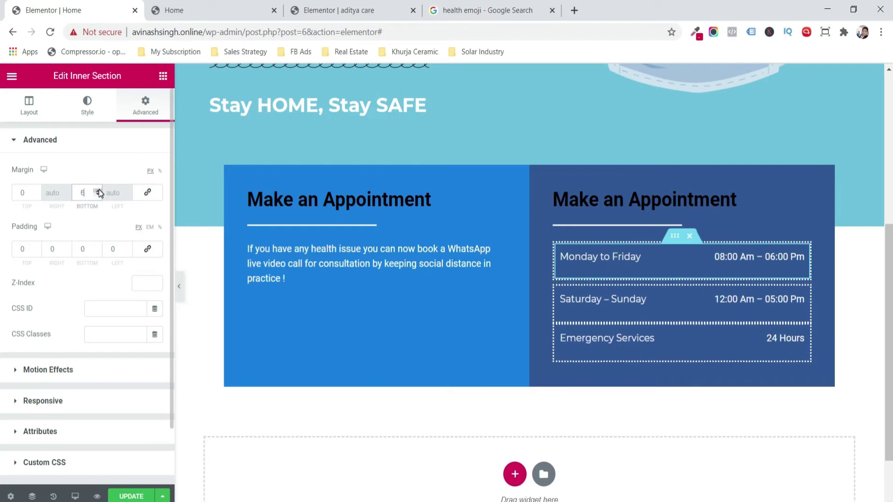
click(99, 189)
click(98, 190)
click(99, 189)
click(99, 189)
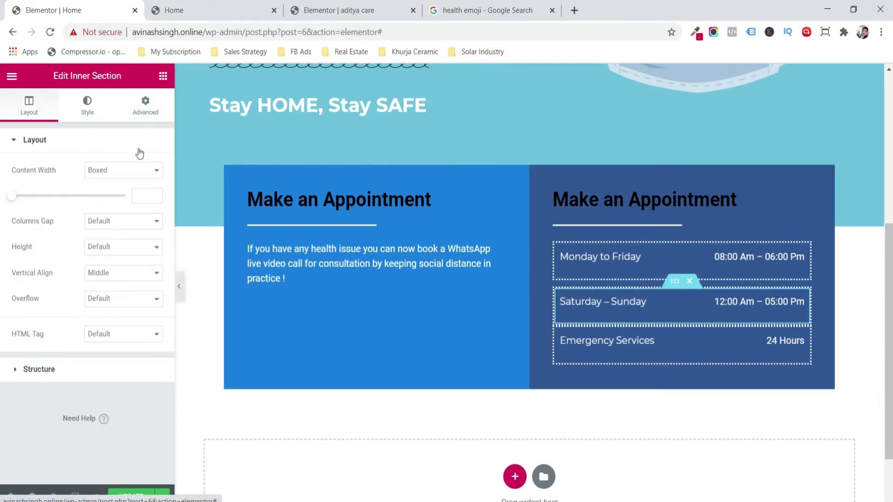
- Set the Saturday–Sunday row's bottom margin to 10 and save the page
click(144, 111)
click(146, 193)
click(97, 192)
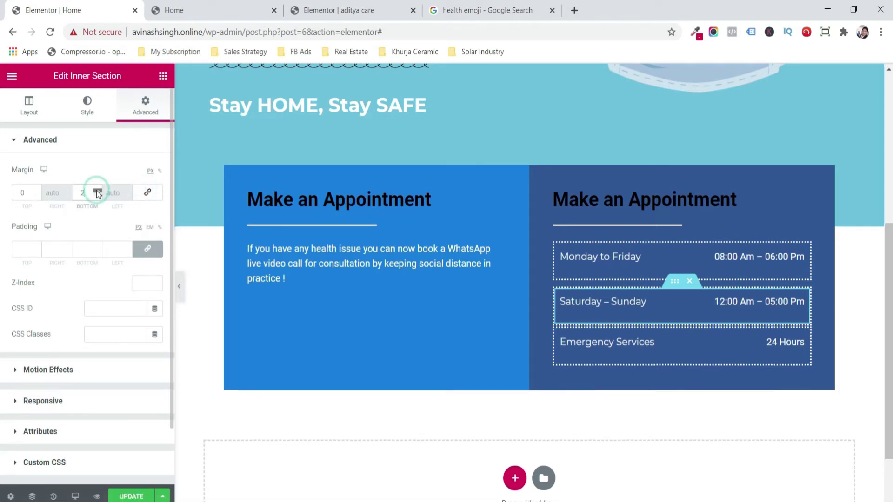
click(97, 192)
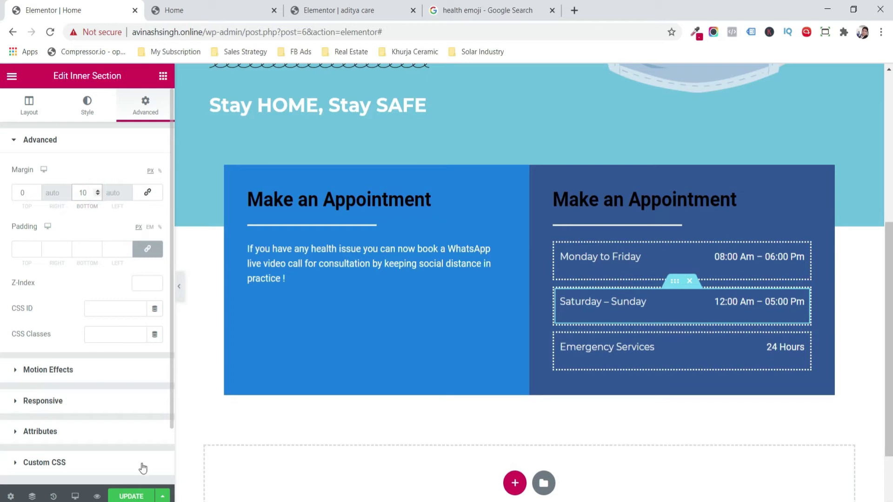
click(131, 496)
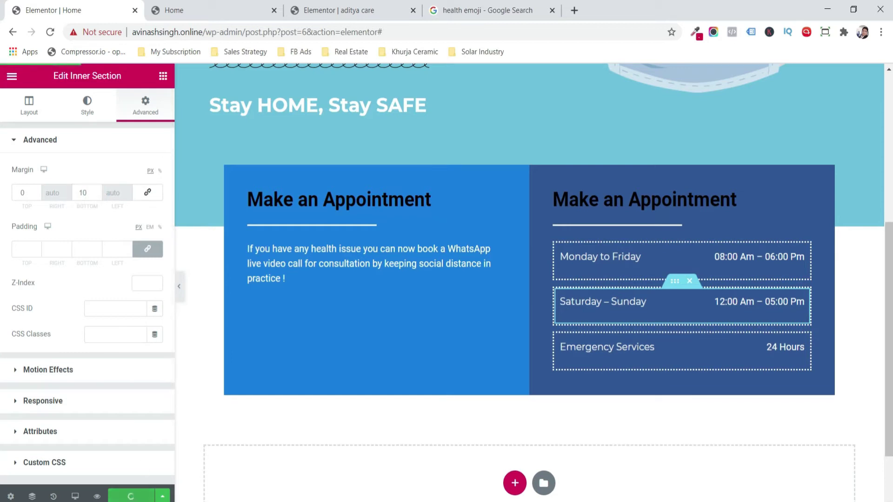
- Check the live Home page preview, scrolling down to the opening-hours rows
click(170, 6)
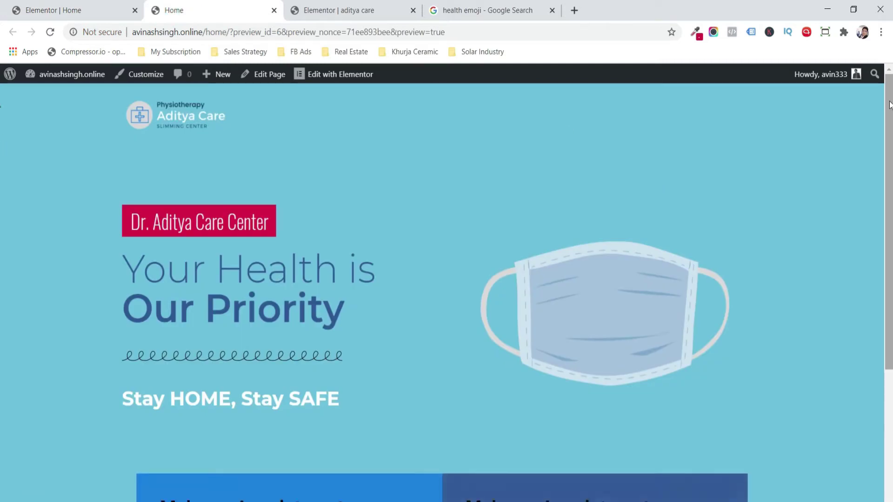
drag(889, 101, 892, 260)
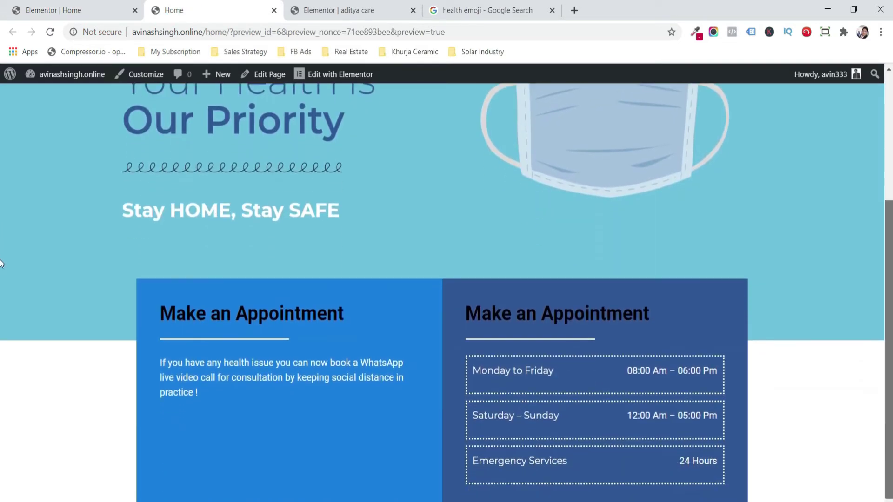
text(ning Hours)
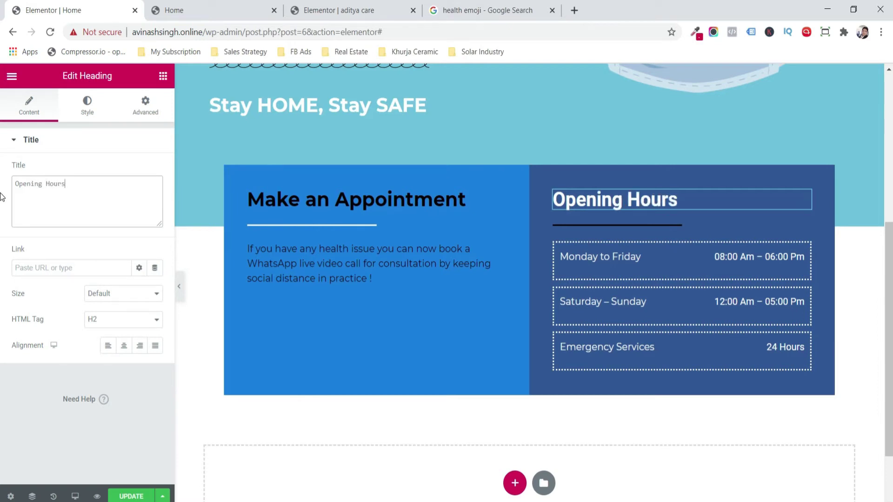
- Set the Opening Hours heading font family to Montserrat
click(92, 108)
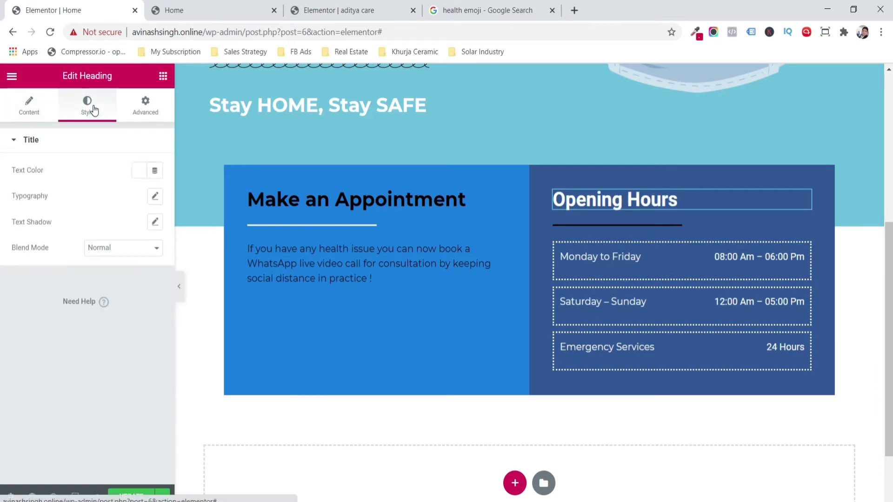
click(155, 199)
click(121, 232)
text(ont)
key(Down)
key(Down)
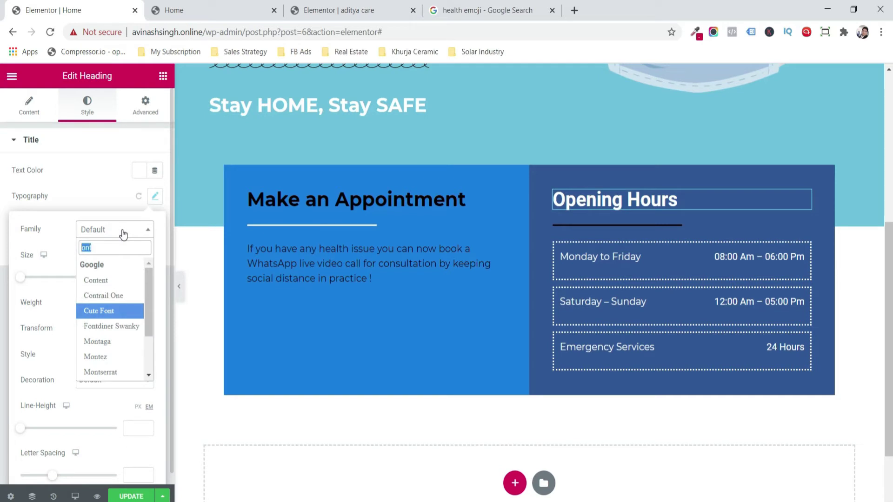
key(BackSpace)
text(mont)
key(Down)
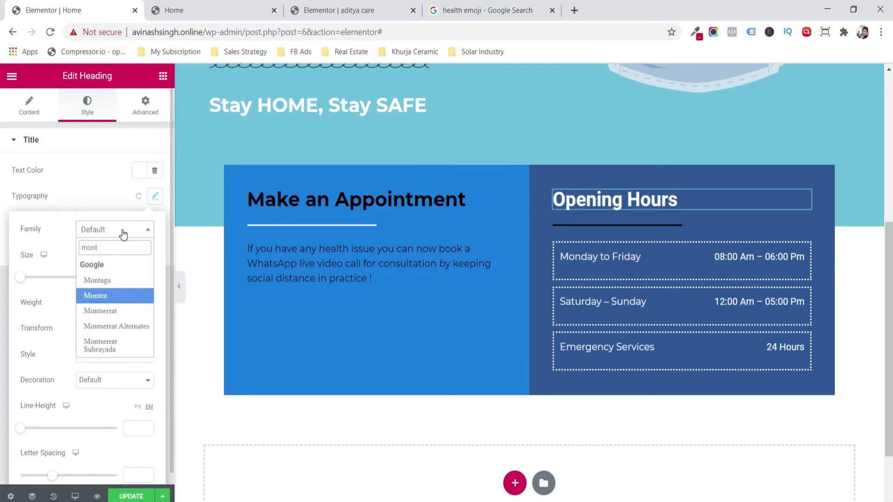
key(Down)
key(Return)
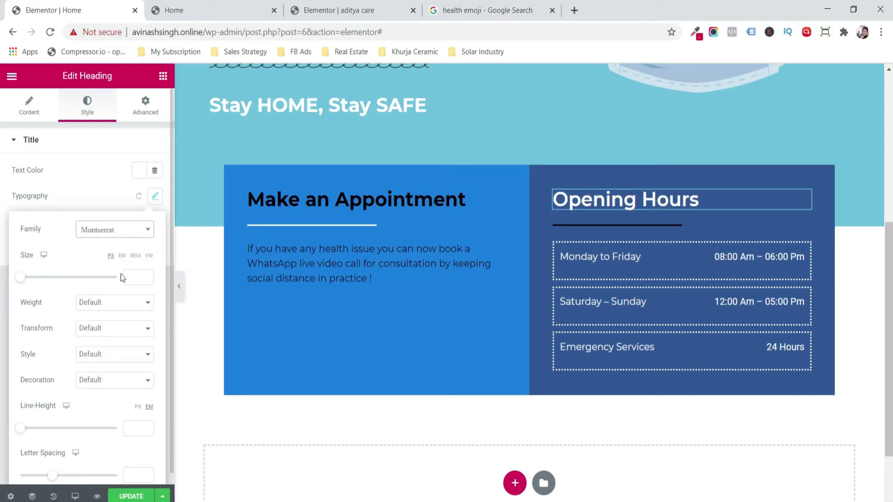
- Make the Opening Hours heading bold and uppercase
click(127, 305)
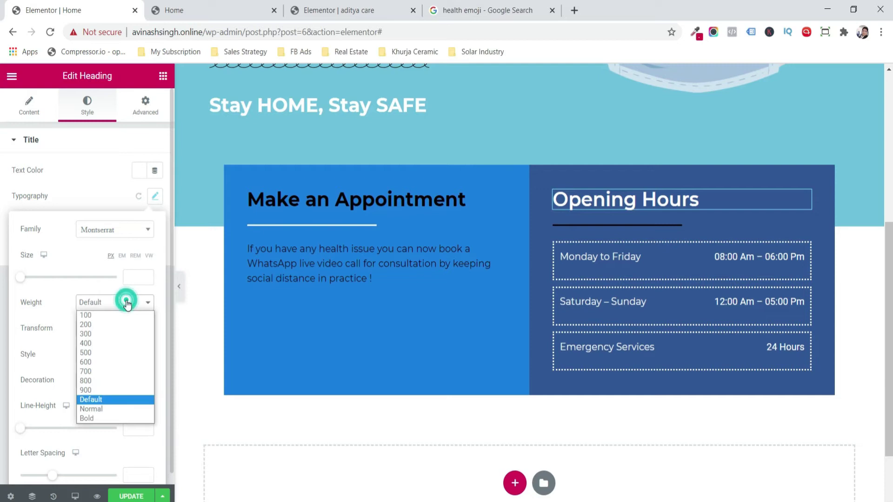
click(127, 415)
click(112, 329)
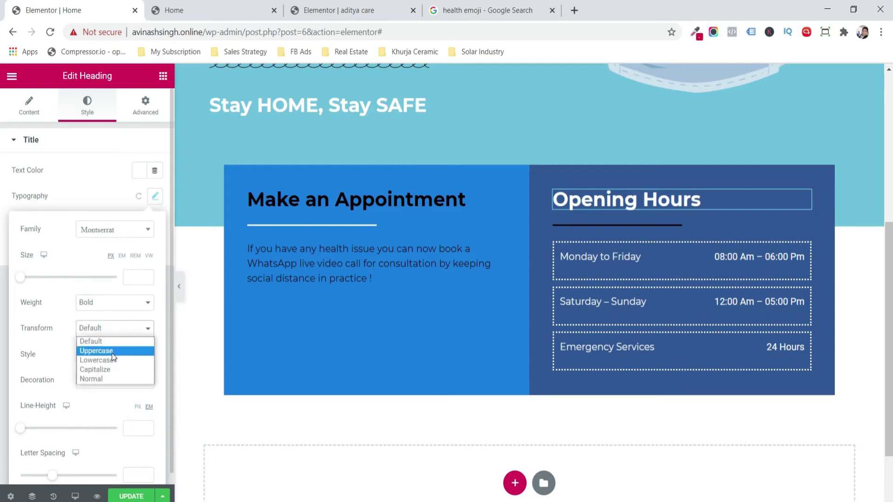
click(113, 354)
- Make the Make an Appointment heading uppercase and save the page
click(41, 117)
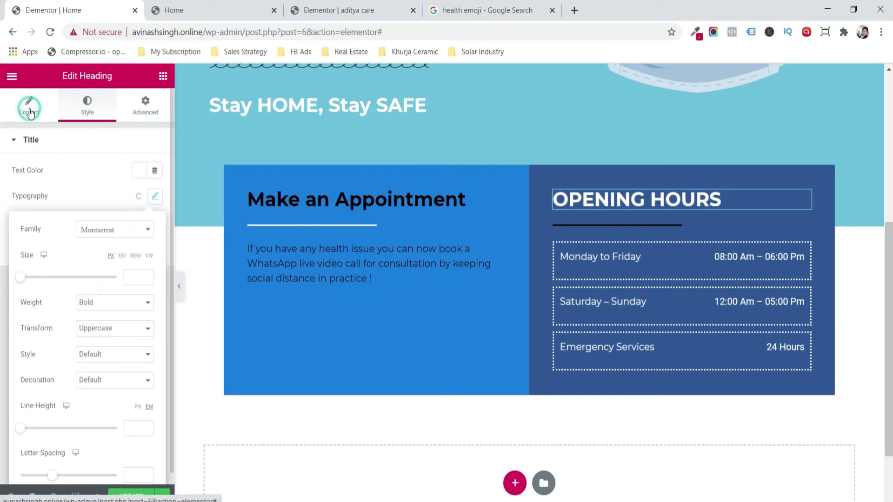
click(87, 106)
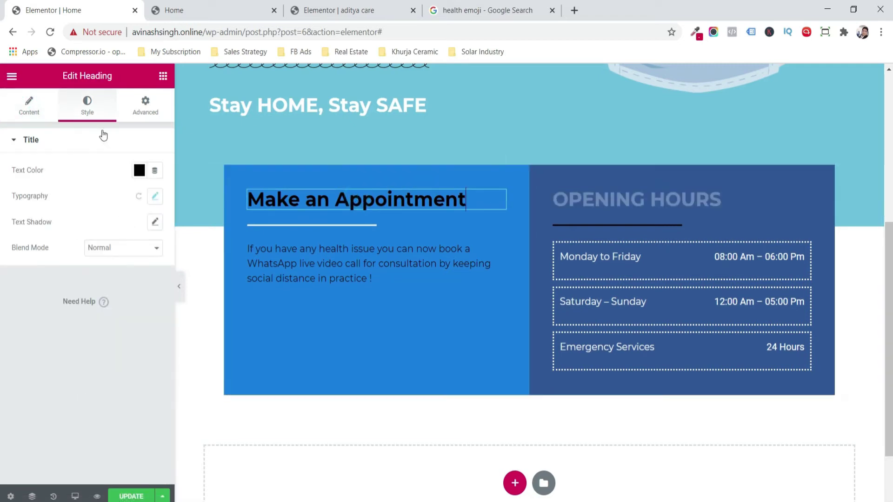
click(156, 201)
click(125, 327)
click(118, 355)
click(129, 497)
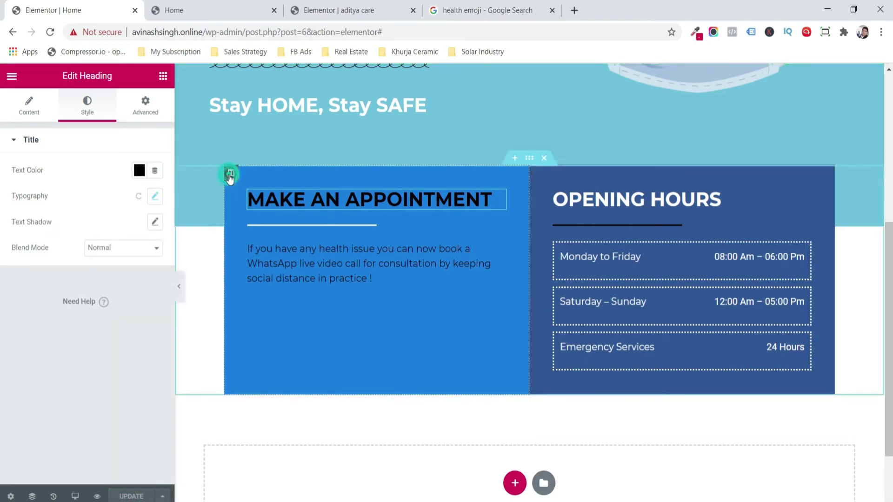
- Set the Make an Appointment column's top and bottom padding to 60 px and save
click(230, 175)
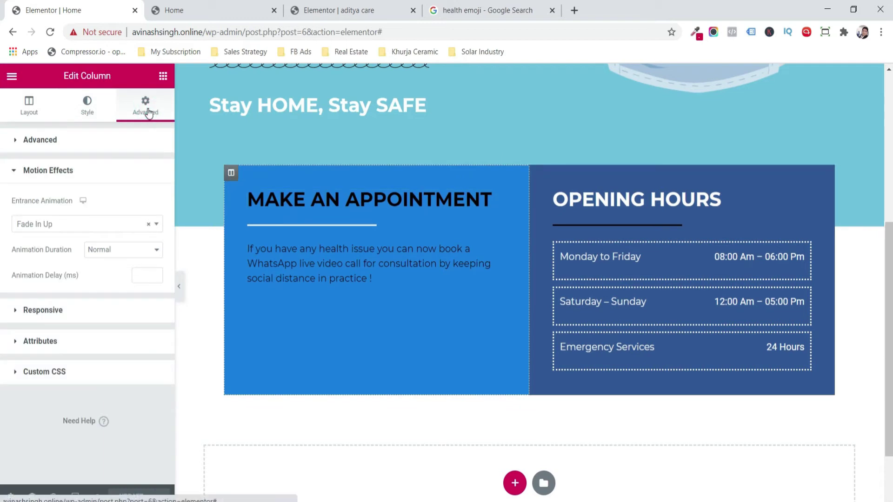
click(102, 141)
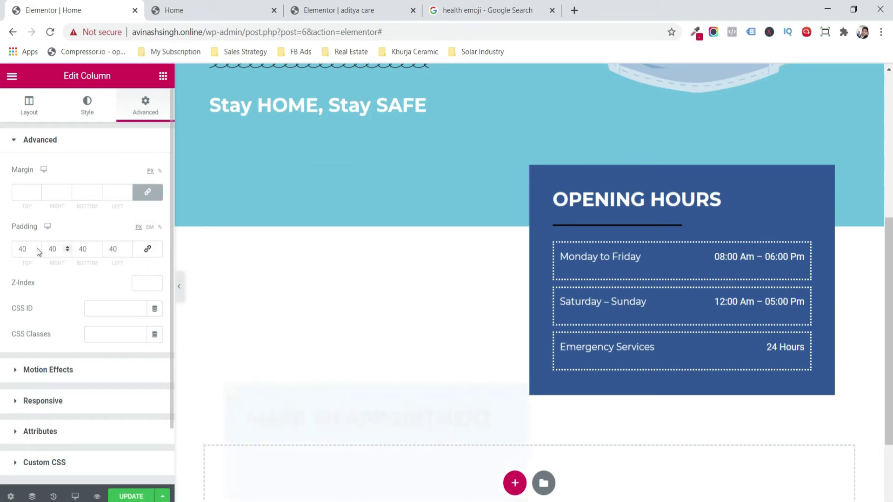
click(37, 247)
click(37, 247)
drag(37, 247, 37, 247)
click(99, 248)
drag(99, 248, 98, 248)
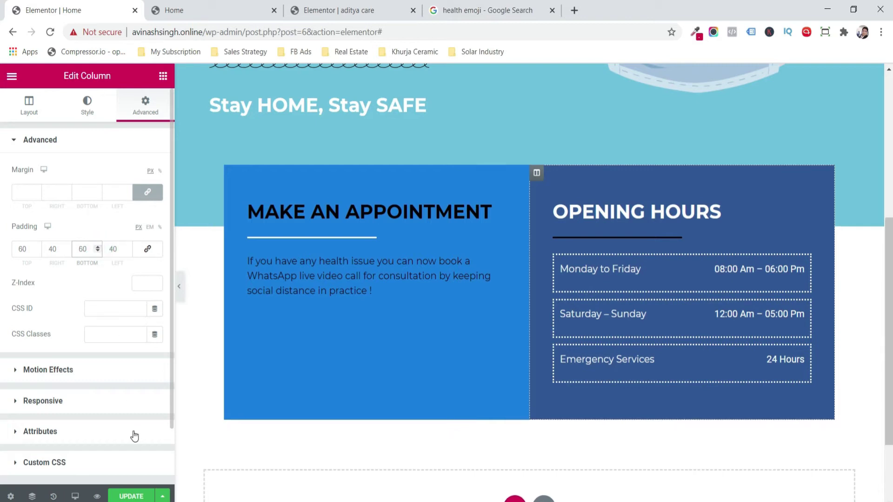
click(135, 497)
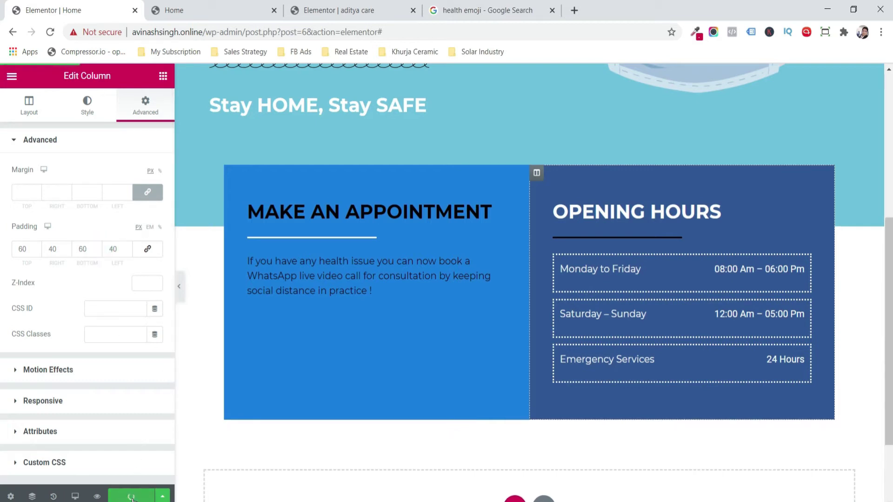
click(132, 497)
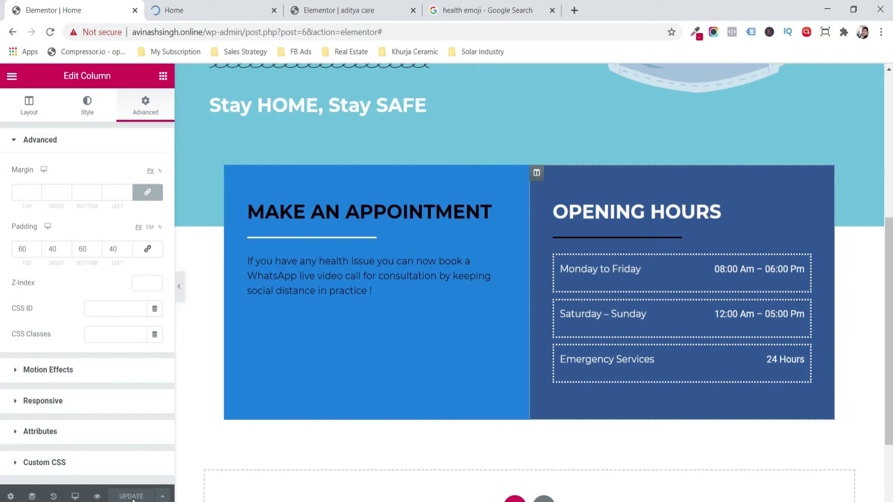
scroll(718, 439, down, 2)
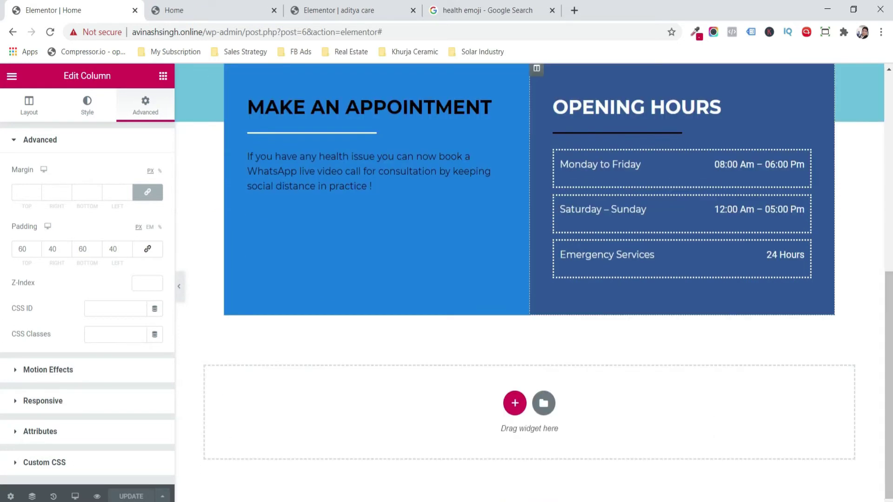
- Add a Fit To Screen height section holding a two-column inner section below the appointment area
click(515, 403)
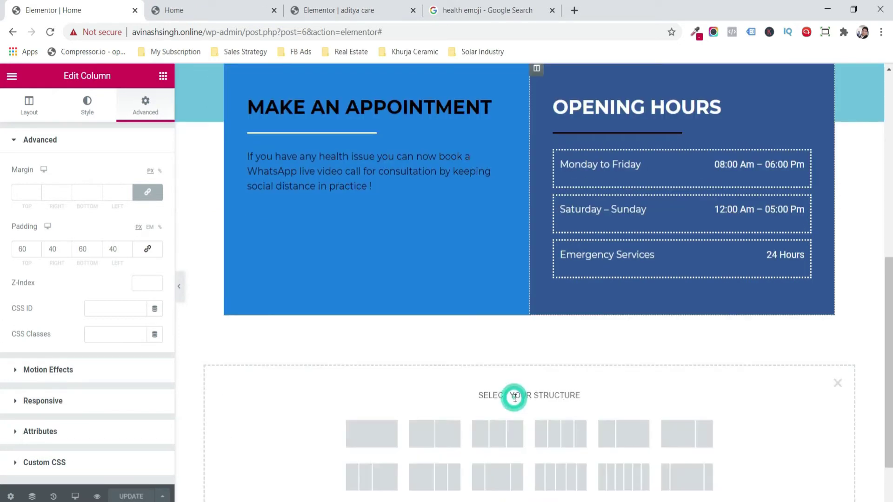
click(393, 434)
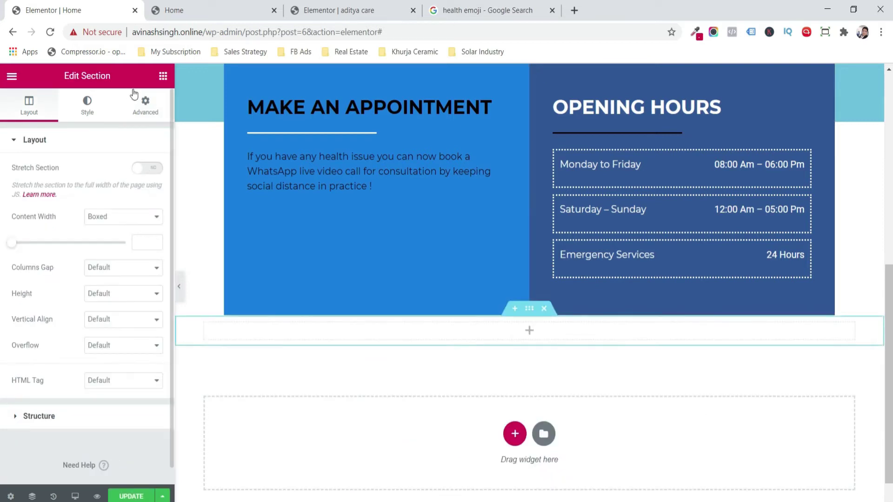
click(160, 79)
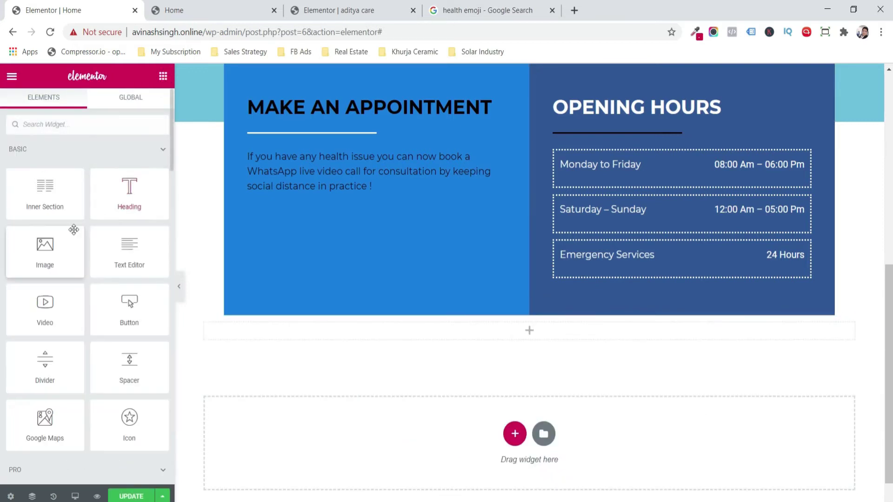
drag(55, 198, 456, 331)
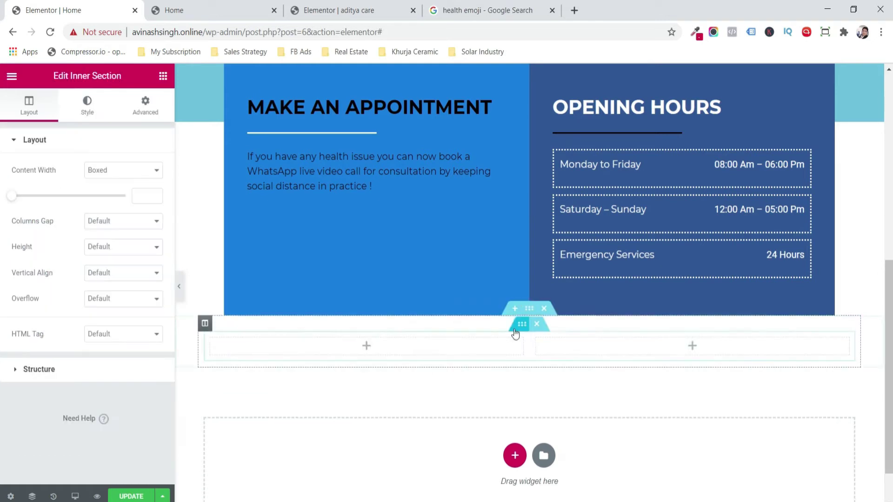
click(532, 310)
click(122, 292)
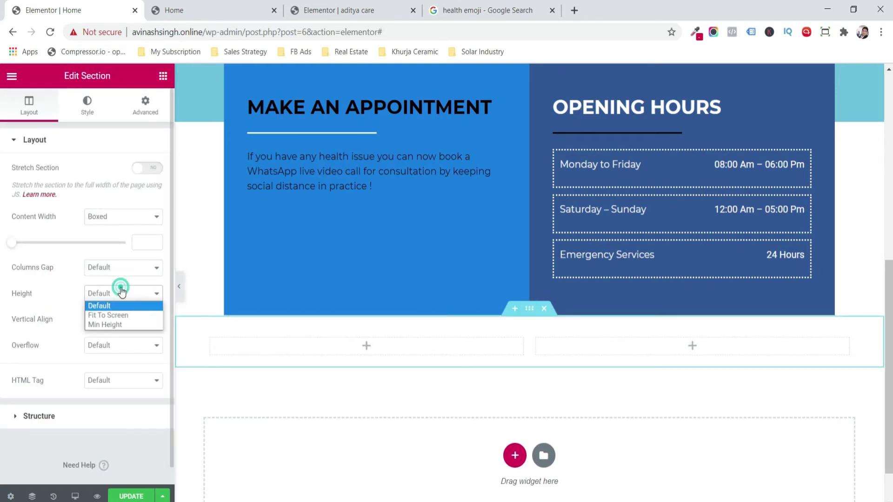
click(125, 315)
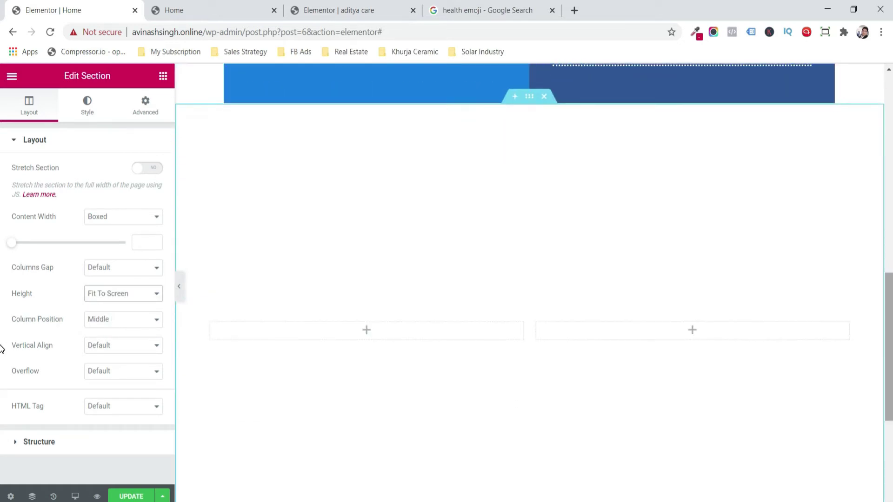
click(162, 76)
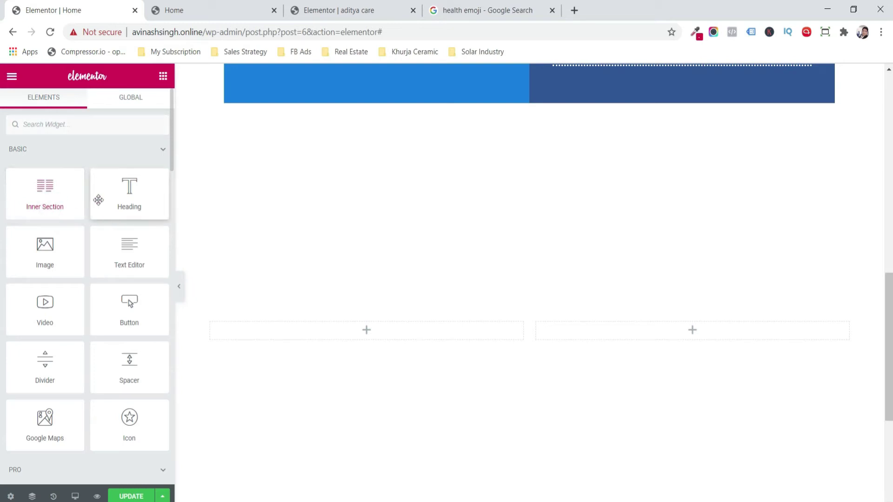
- Add a heading and a text block reading 'Aditya Care Center' to the left column
drag(118, 201, 258, 336)
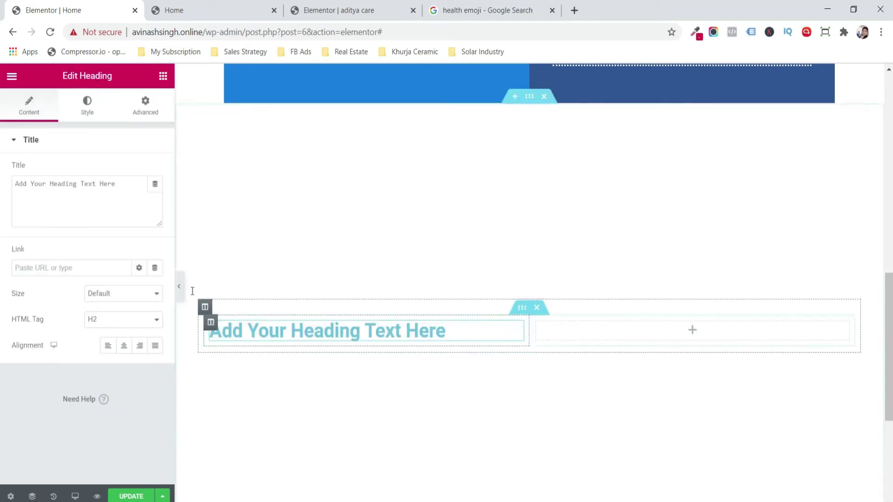
click(162, 77)
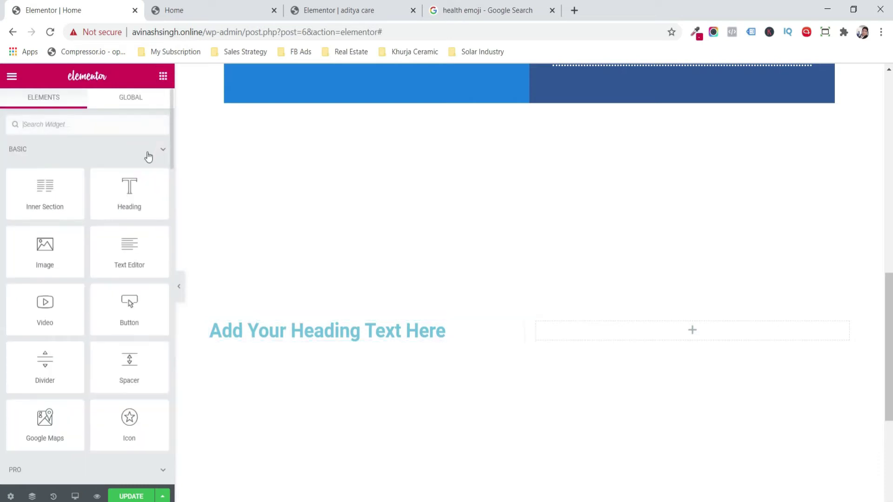
drag(134, 233, 256, 342)
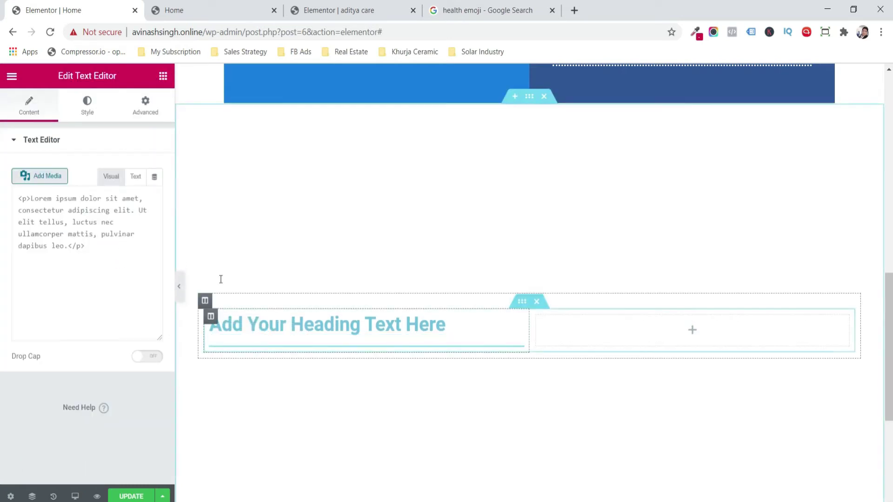
click(144, 311)
key(ctrl+a)
text(Aditya C)
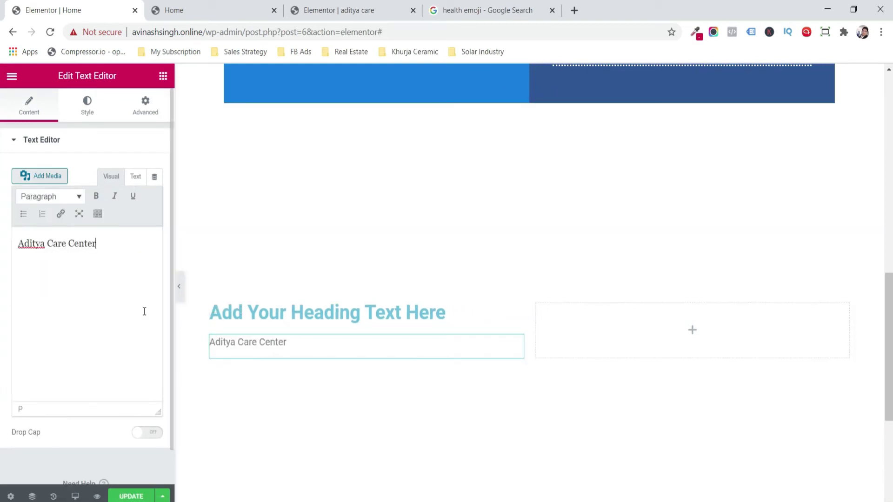
click(269, 308)
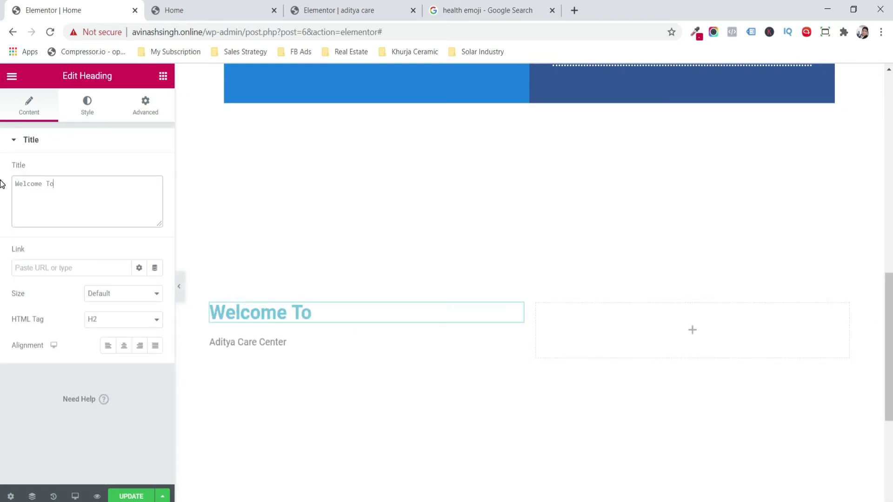
- Style the 'Welcome To' heading black Montserrat at 32 px
click(90, 108)
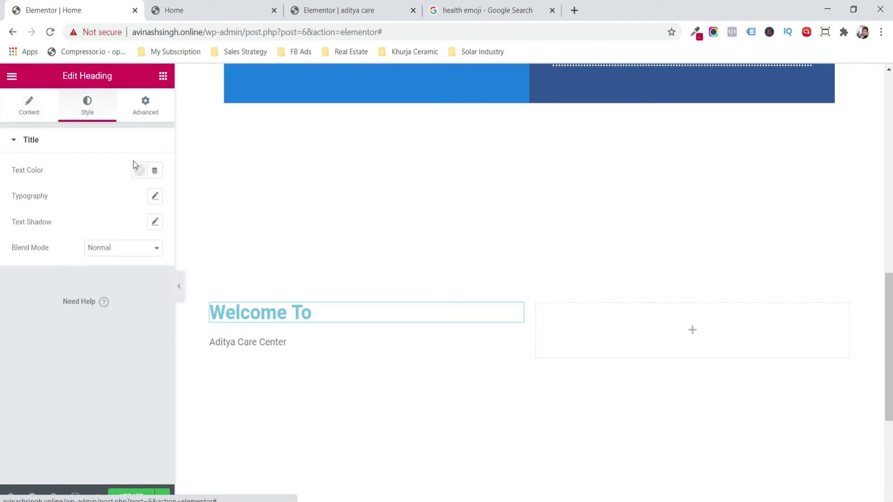
click(139, 170)
click(129, 250)
drag(129, 251, 47, 380)
click(13, 297)
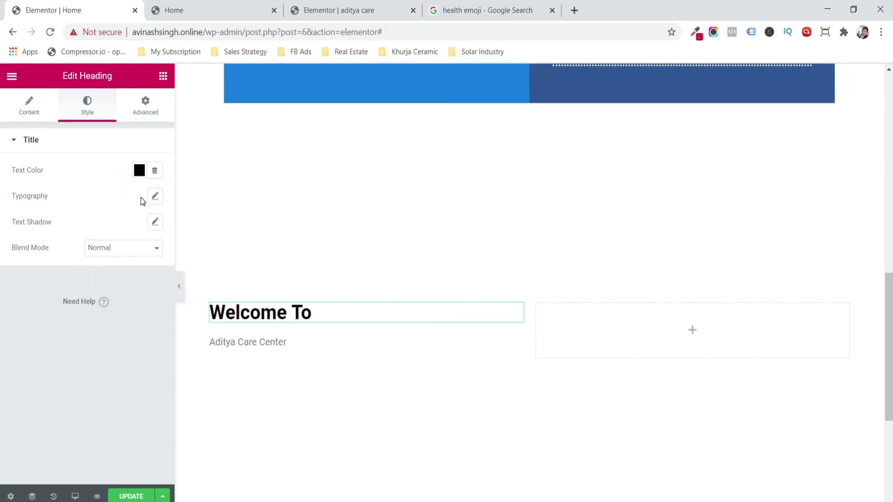
click(155, 197)
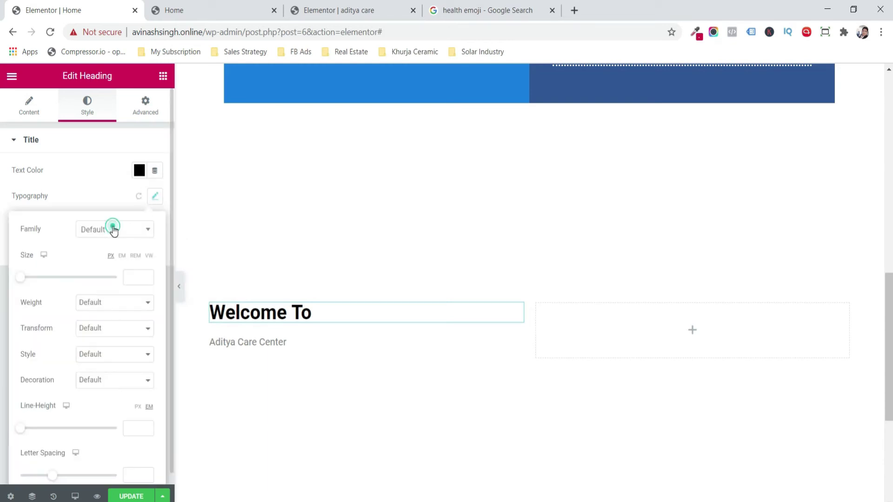
click(113, 228)
text(mont)
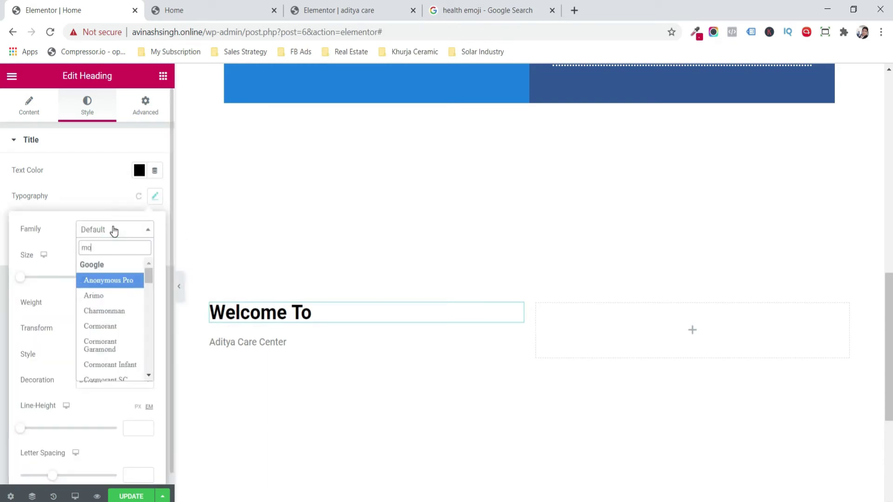
key(Down)
key(Down)
key(Return)
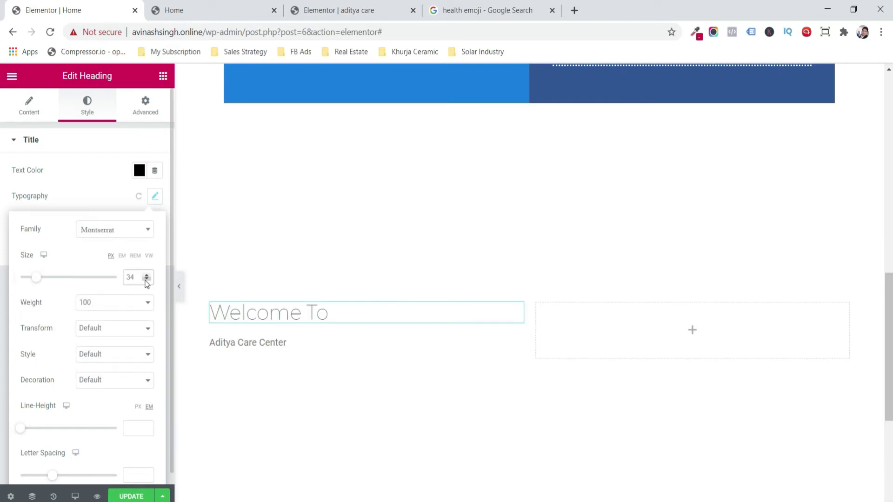
double_click(146, 281)
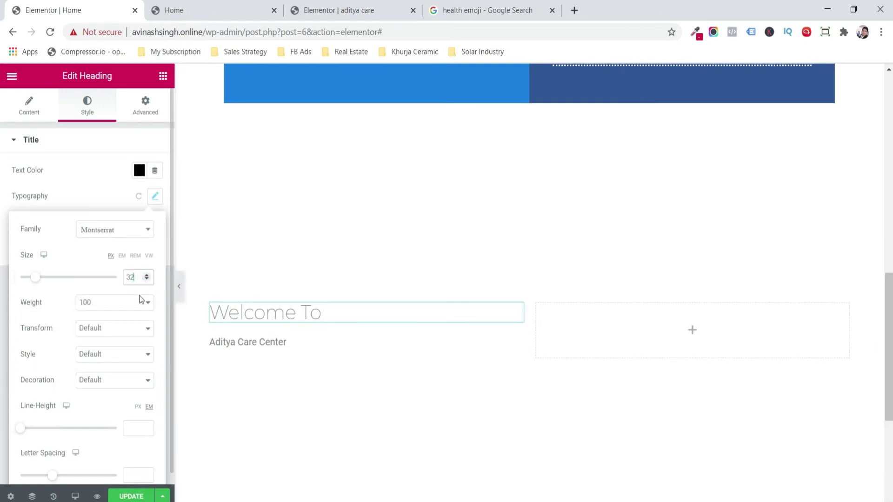
click(137, 311)
- Set the heading weight to 200 and the Aditya Care Center font to Montserrat
click(123, 329)
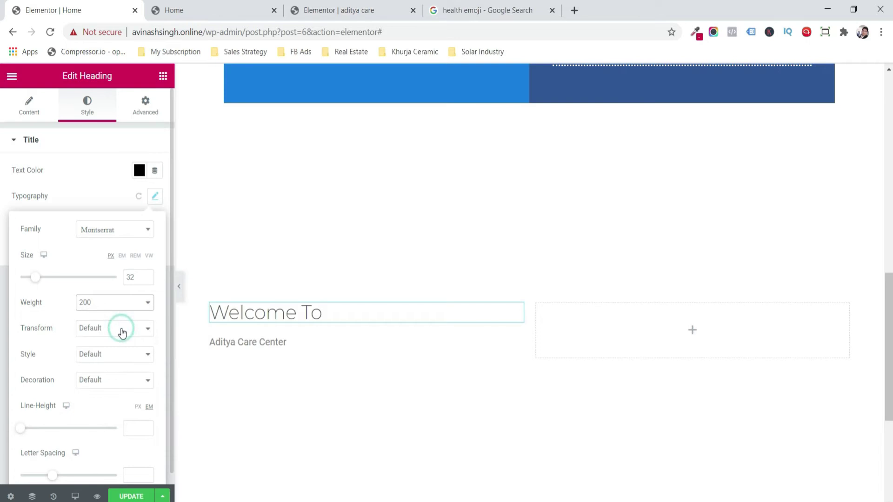
click(260, 337)
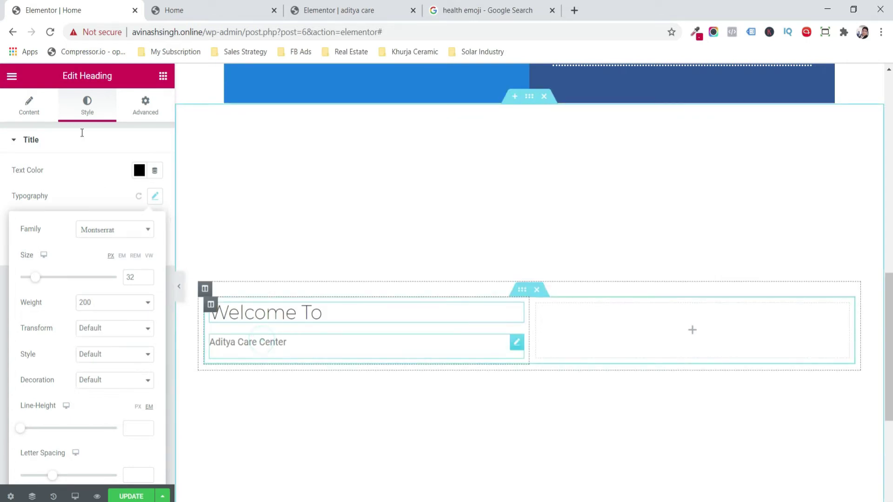
click(95, 104)
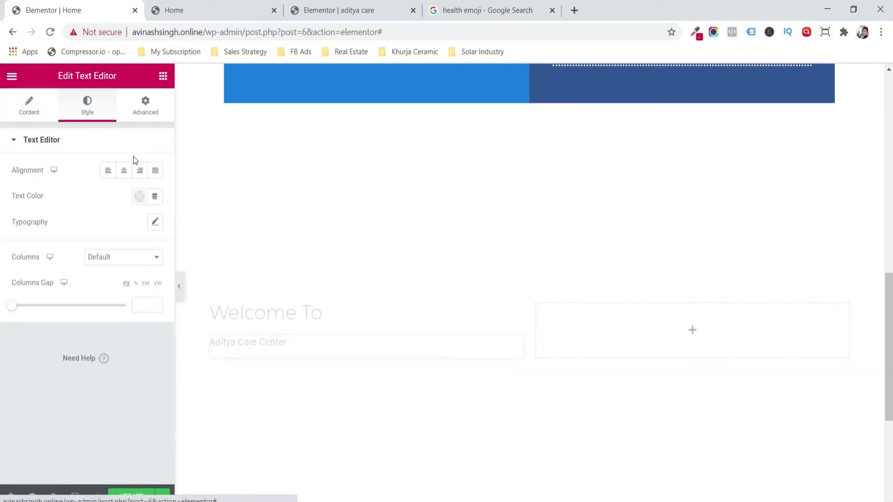
click(140, 197)
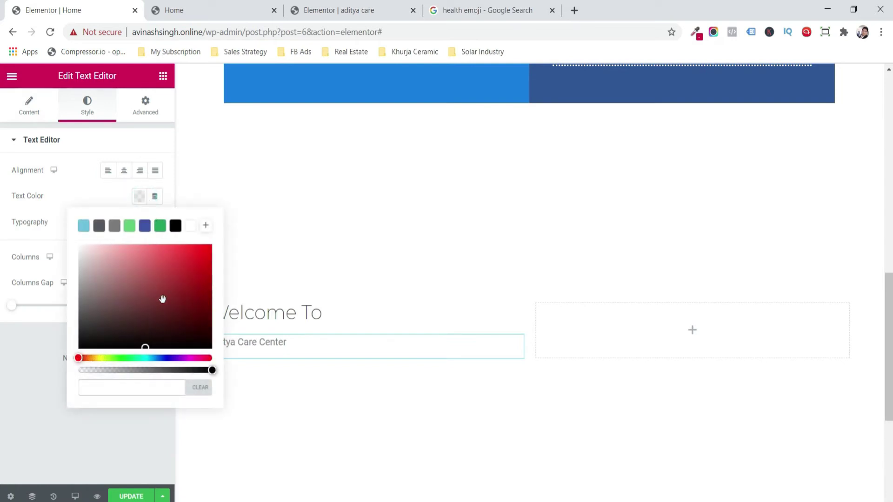
click(119, 195)
click(157, 224)
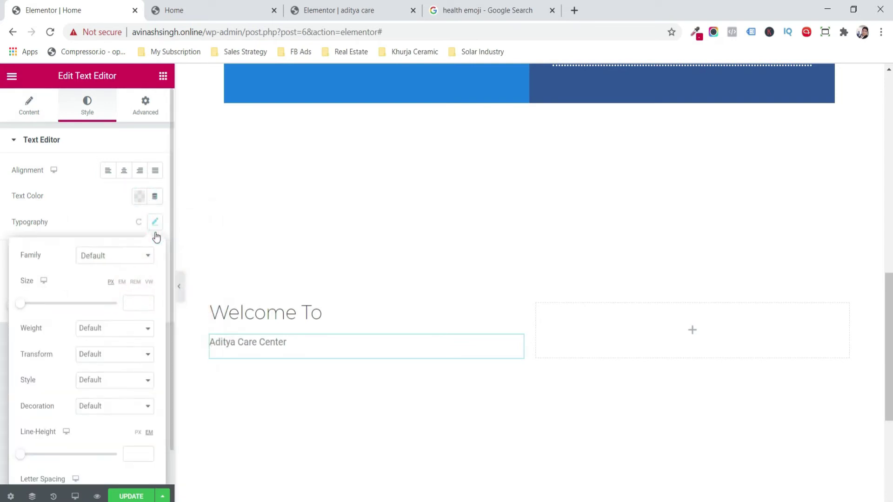
click(142, 255)
text(ont)
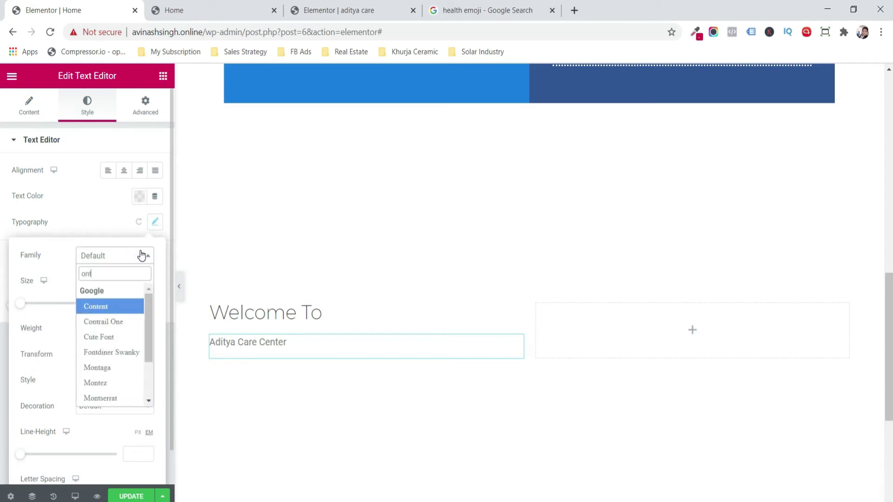
key(Down)
key(Down)
key(BackSpace)
key(BackSpace)
key(BackSpace)
text(mont)
key(Down)
key(Down)
key(Return)
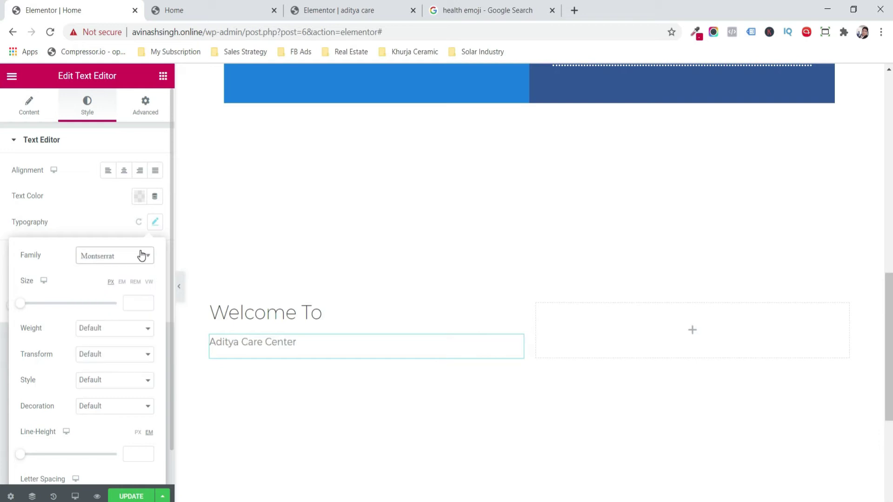
- Make the Aditya Care Center text bold, 48 px, and crimson #d61747
click(126, 330)
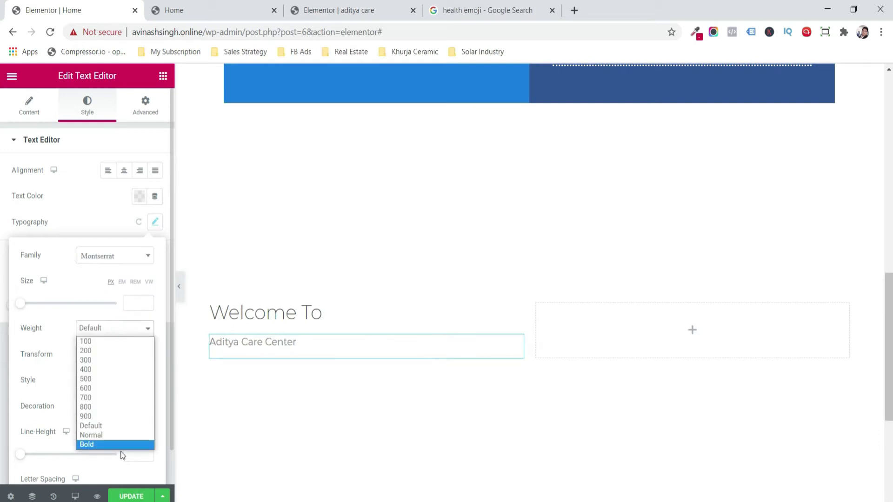
click(117, 445)
click(136, 304)
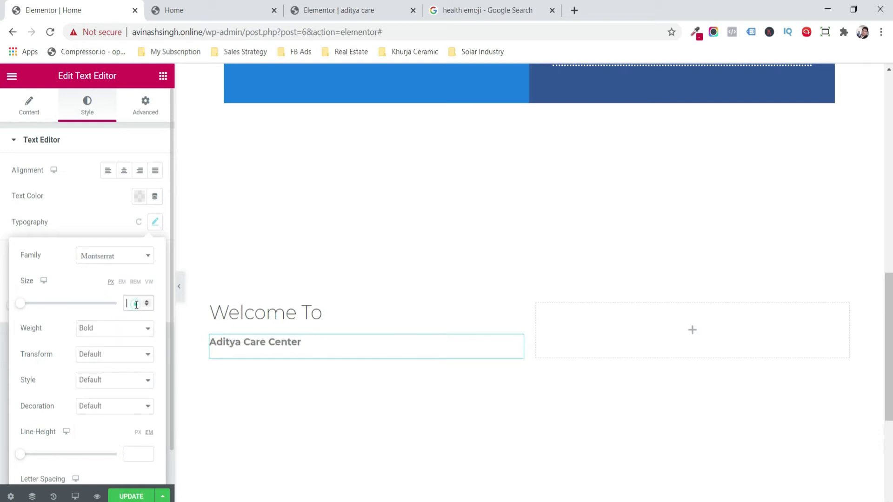
text(48)
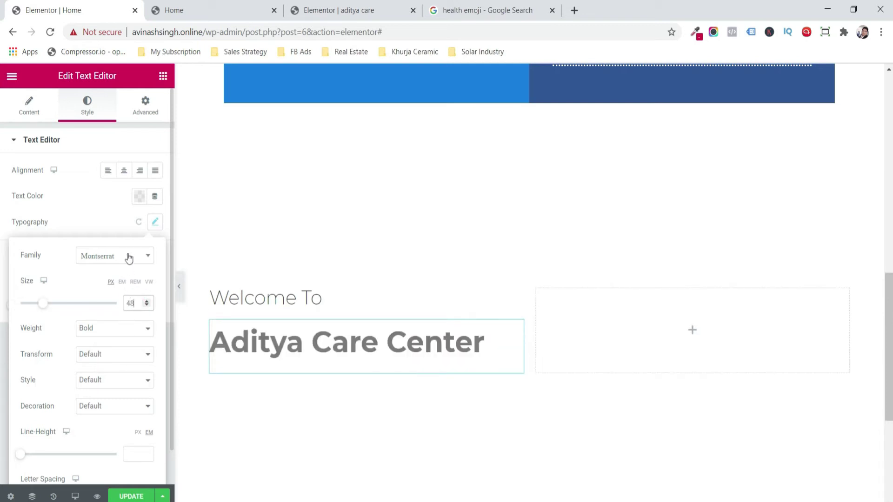
click(138, 196)
key(ctrl+v)
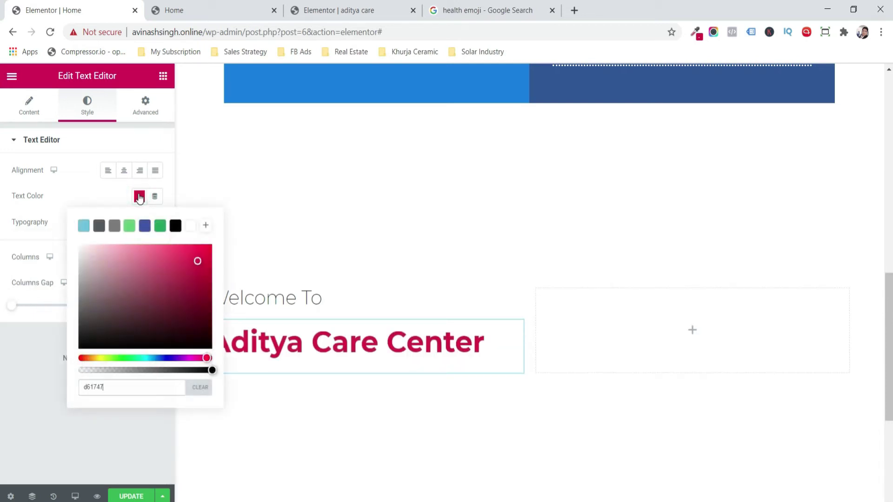
click(139, 195)
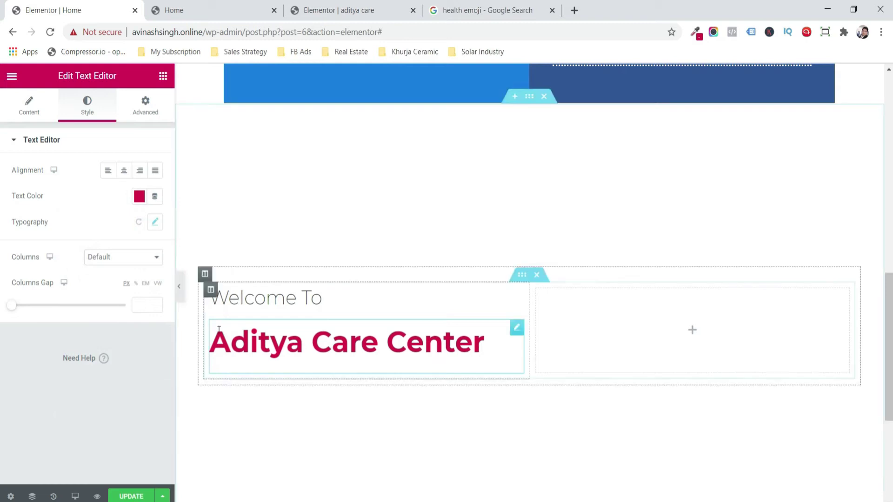
click(163, 75)
- Add a text block with the pasted Aditya Care Center paragraphs, set in Montserrat
drag(135, 255, 235, 355)
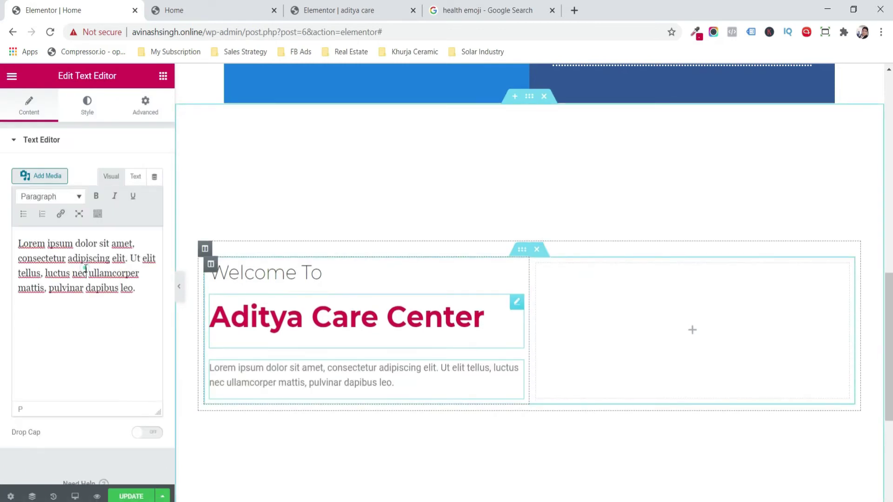
key(ctrl+a)
text(Bringing about incredible improvement in the lifestyle of patients is Aditya Physiotherapy And Slimming Centre. HEALTH FOCUS creates an environment through its tenets of Treat, Train, and Teach, to maximize recovery, and minimize pain and limitation to activity by its fully integrated approach to dealing with patients. To achieve this, we have a vast array of clinicians and a dedicated support team to help patients reach their goals.)
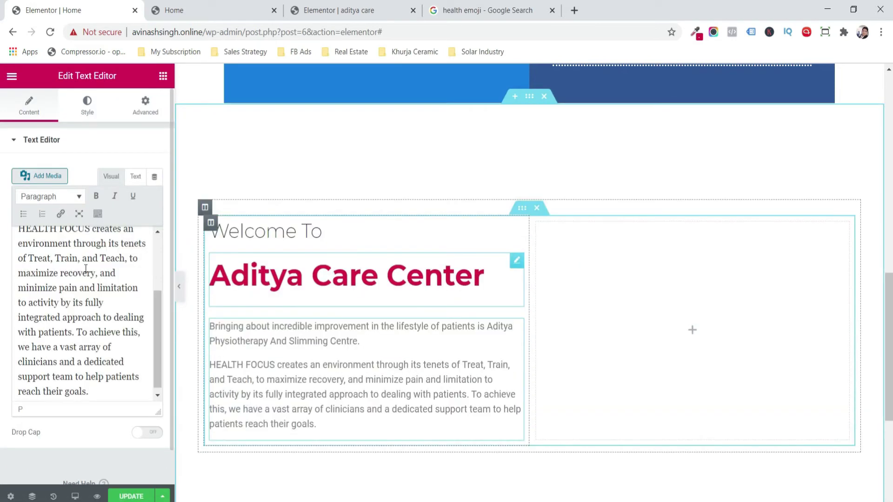
click(88, 96)
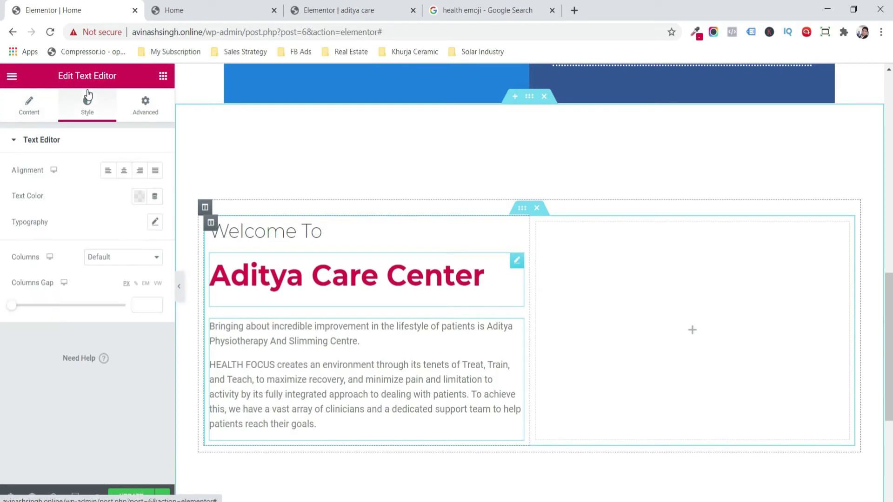
click(155, 223)
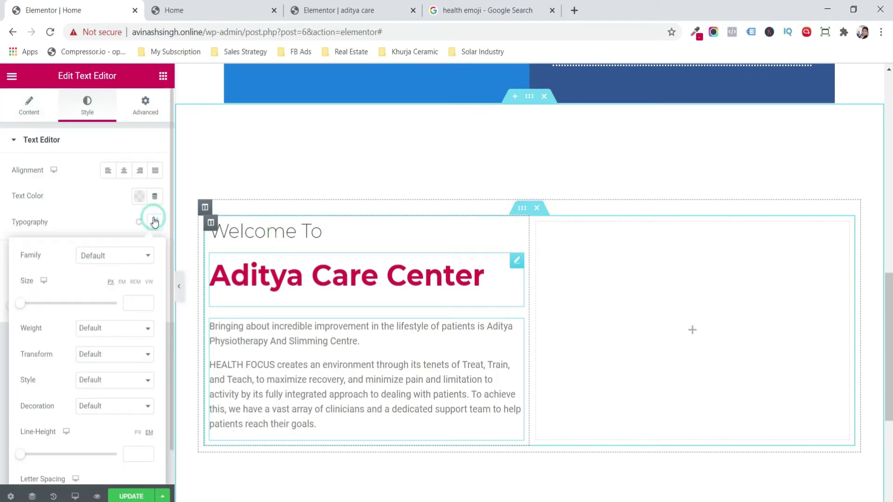
click(119, 259)
text(mont)
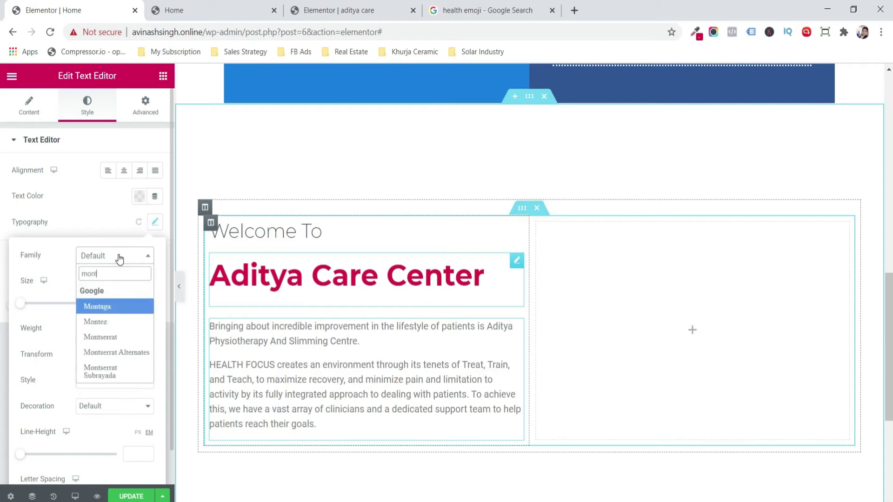
key(Down)
key(Down)
key(Return)
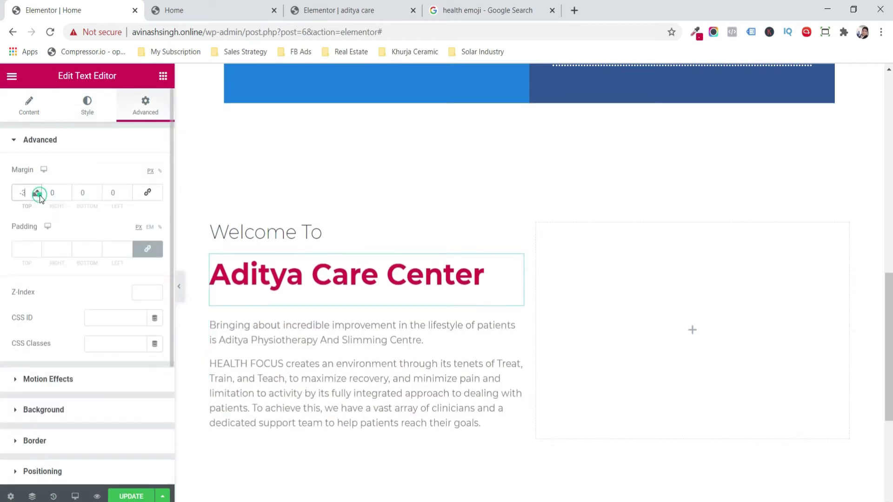
- Give the Aditya Care Center heading a -30 px top margin, tucking it under 'Welcome To'
click(39, 196)
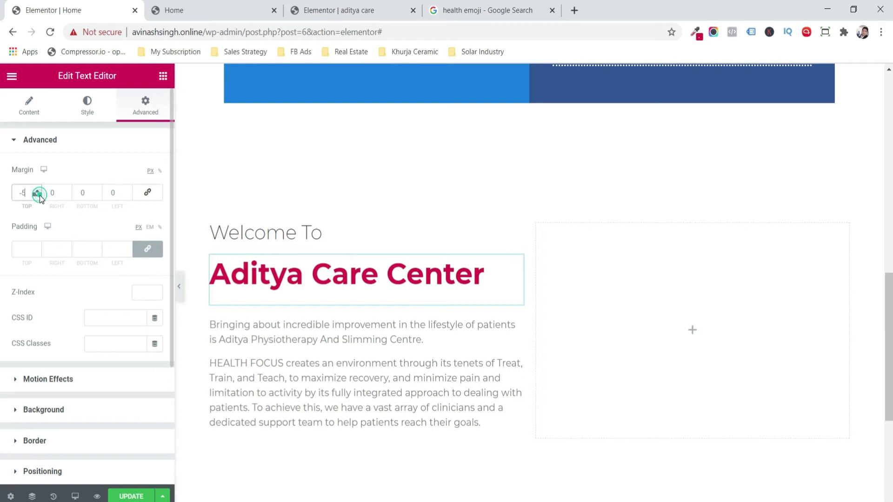
click(39, 195)
click(40, 195)
click(40, 195)
click(39, 196)
click(39, 195)
click(39, 195)
click(39, 195)
click(39, 195)
click(39, 195)
click(39, 195)
click(39, 195)
click(39, 195)
click(39, 195)
click(39, 195)
click(39, 195)
click(40, 196)
click(39, 195)
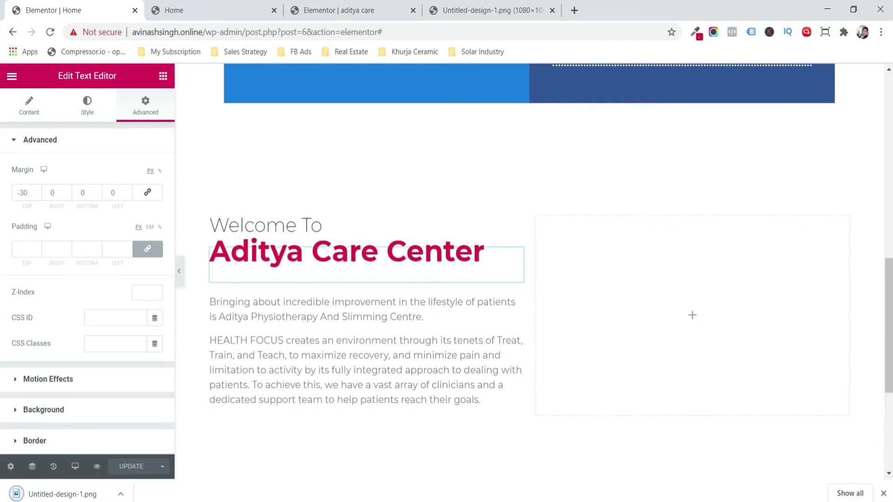
- Upload the Untitled-design-1 doctor illustration and insert it into the right column
click(882, 494)
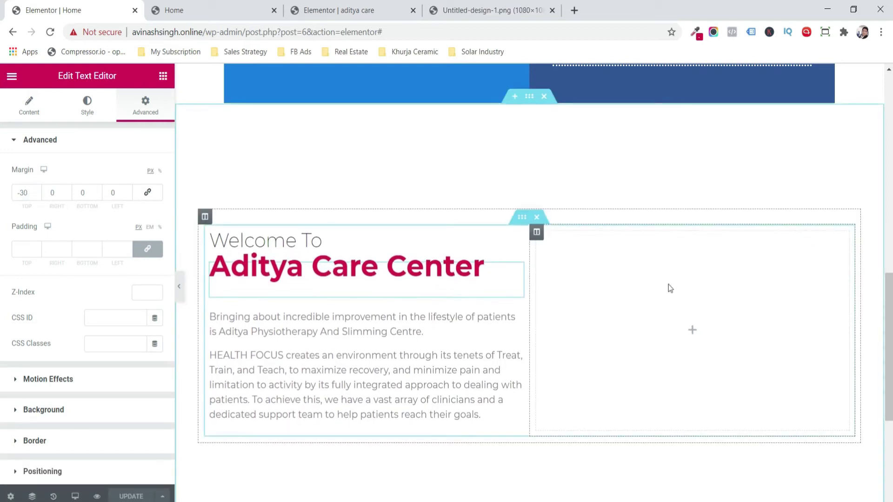
click(484, 23)
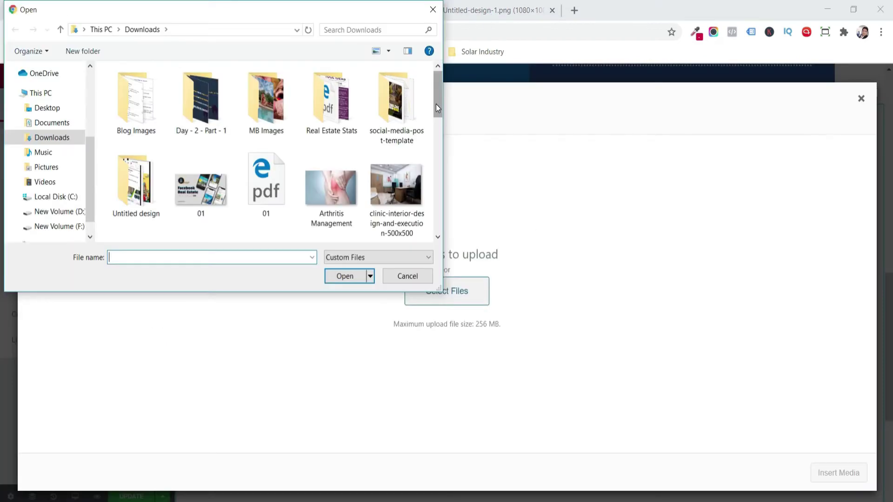
drag(432, 143, 433, 246)
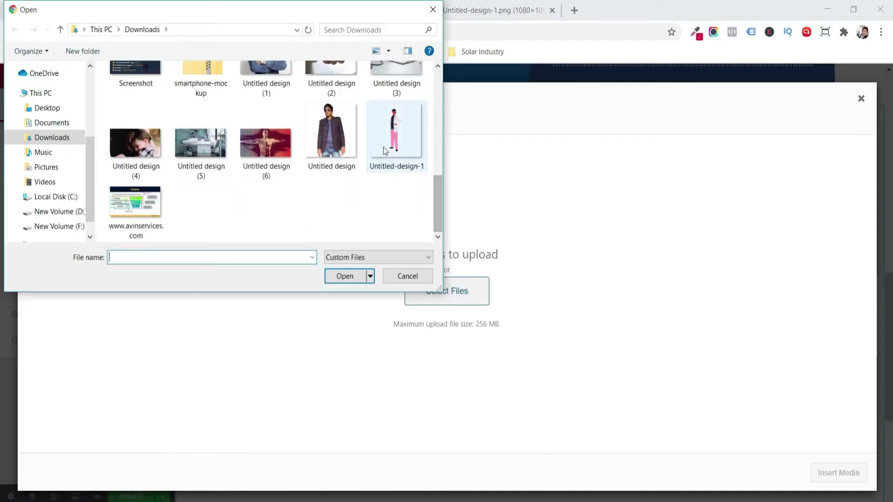
double_click(383, 147)
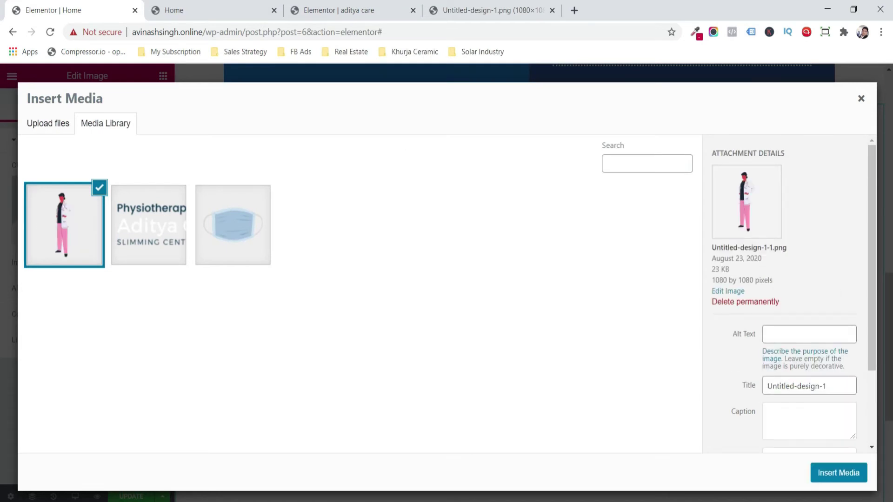
click(832, 475)
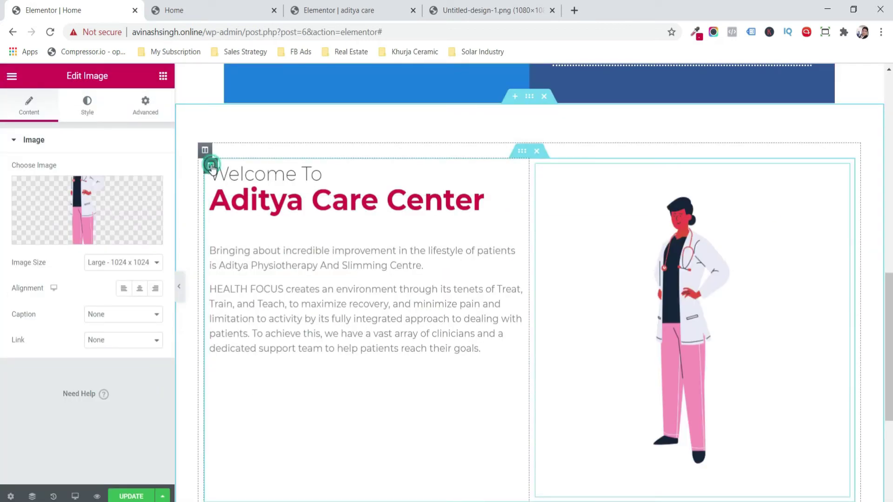
- Vertically align the left welcome text column to Middle and update the page
click(211, 166)
click(85, 112)
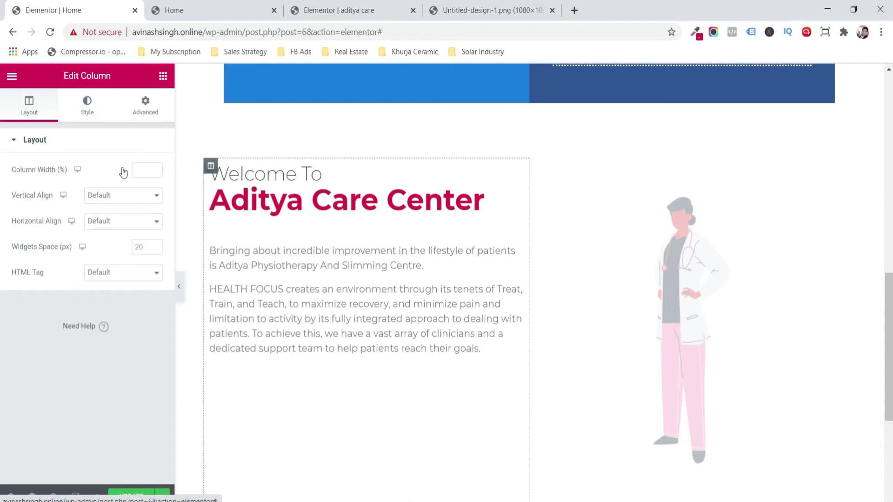
click(29, 105)
click(132, 198)
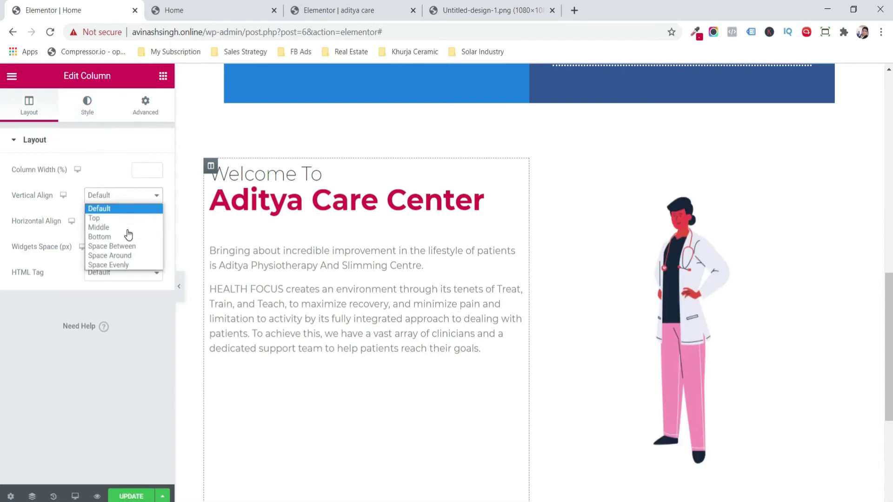
click(126, 227)
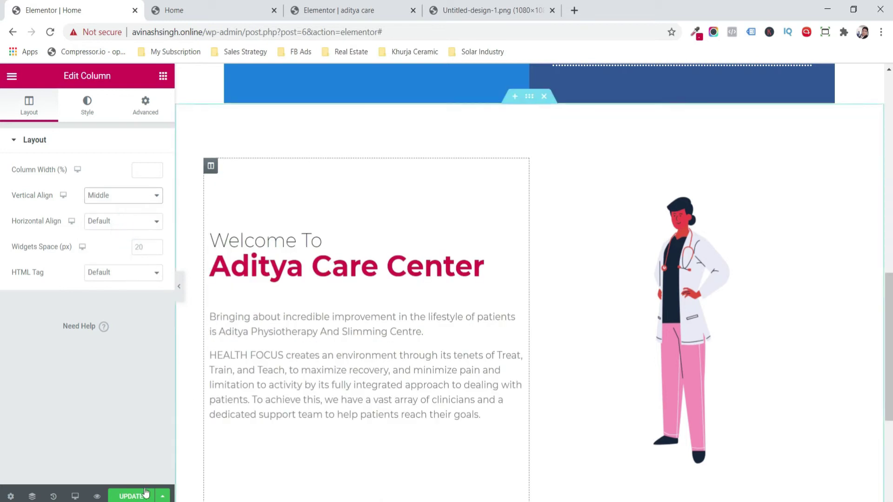
click(132, 496)
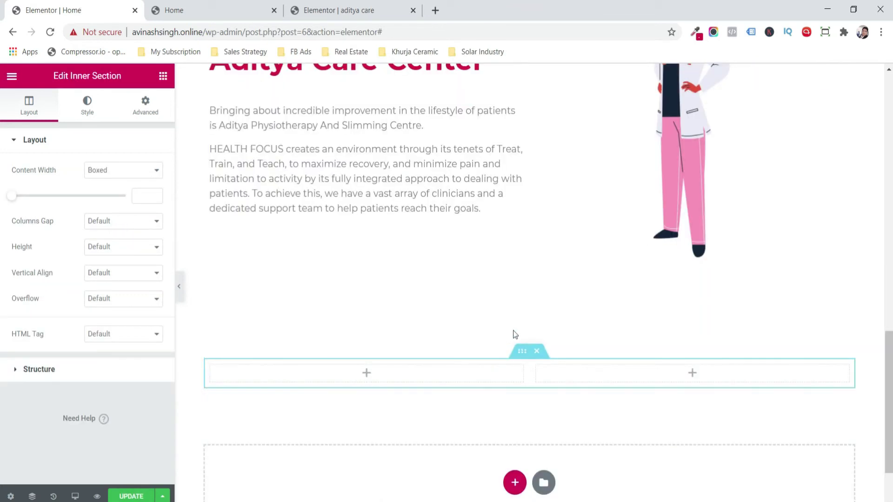
mouse_move(528, 340)
click(83, 109)
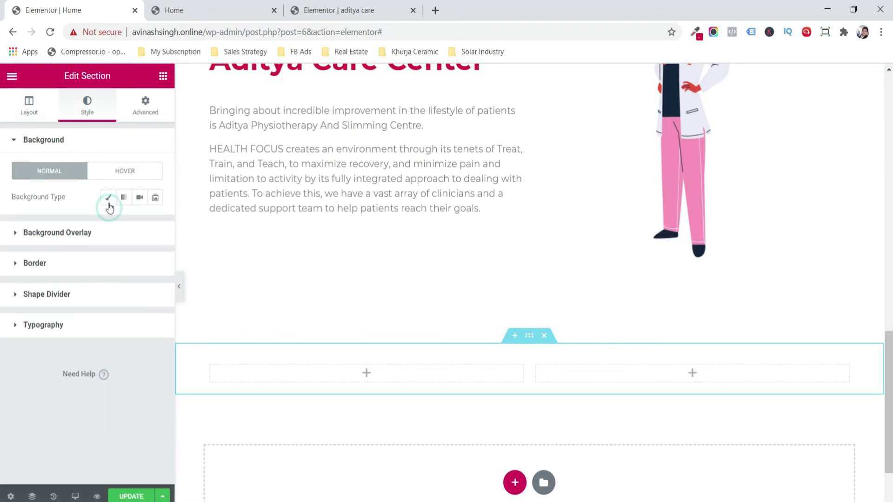
- Give the new section a classic #1B80F3 blue background and Fit To Screen height
click(108, 197)
click(139, 222)
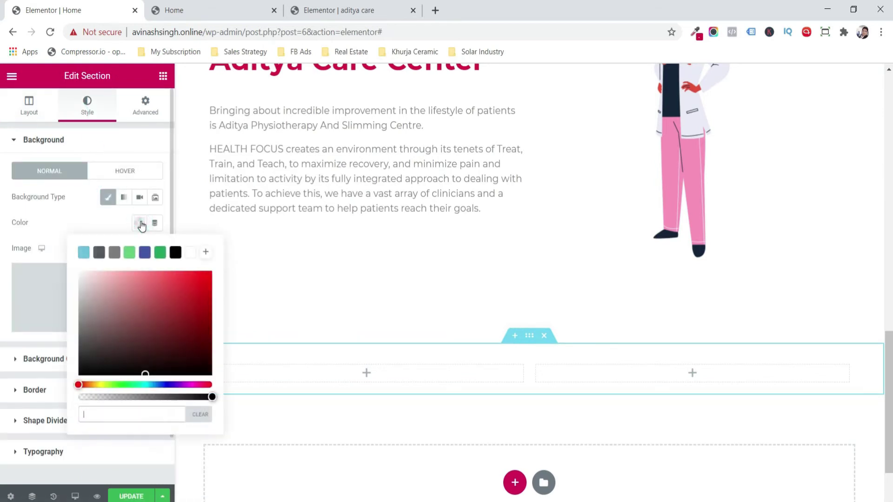
text(#1B80F3)
click(16, 114)
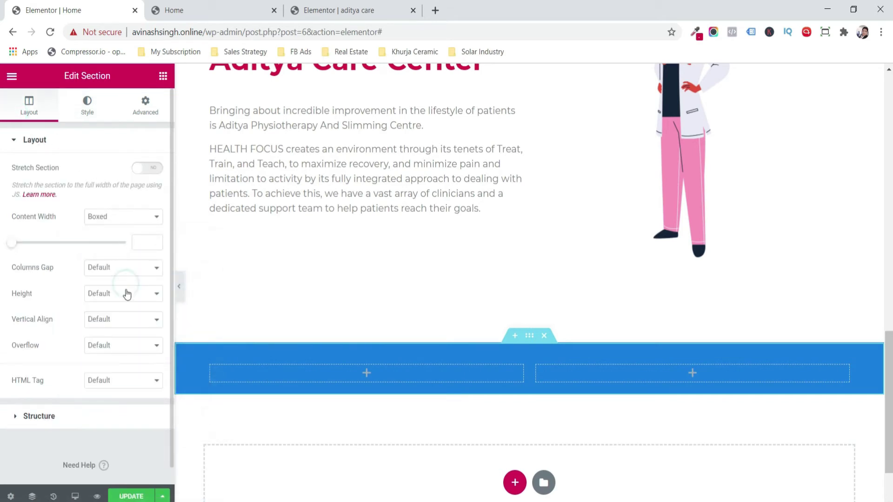
click(125, 293)
click(126, 316)
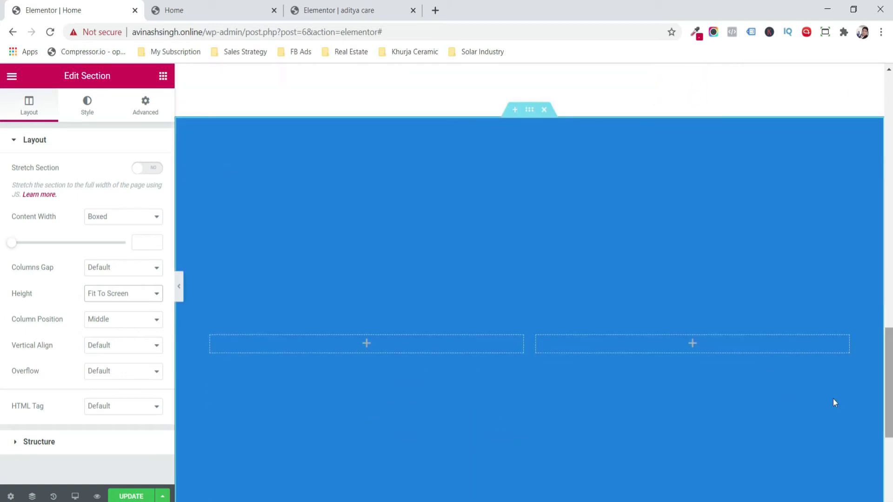
- Add an Image widget to the left column and upload and insert the Doctor-calling photo
click(167, 77)
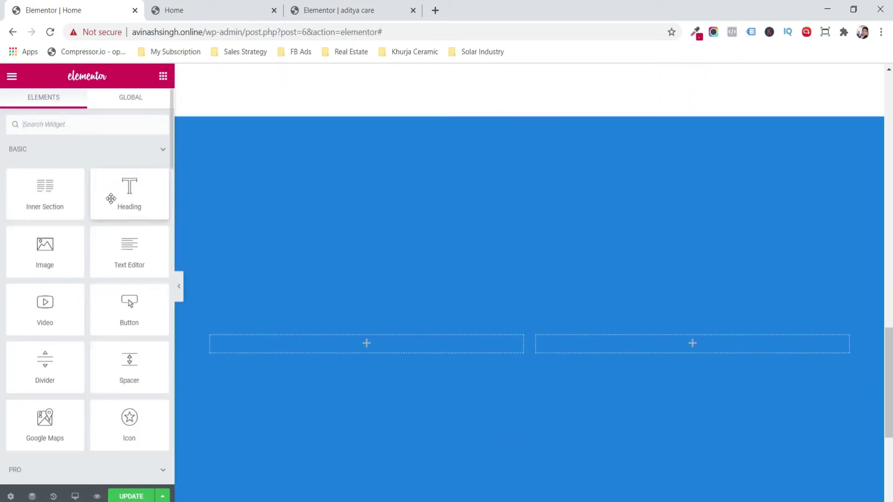
drag(50, 246, 265, 352)
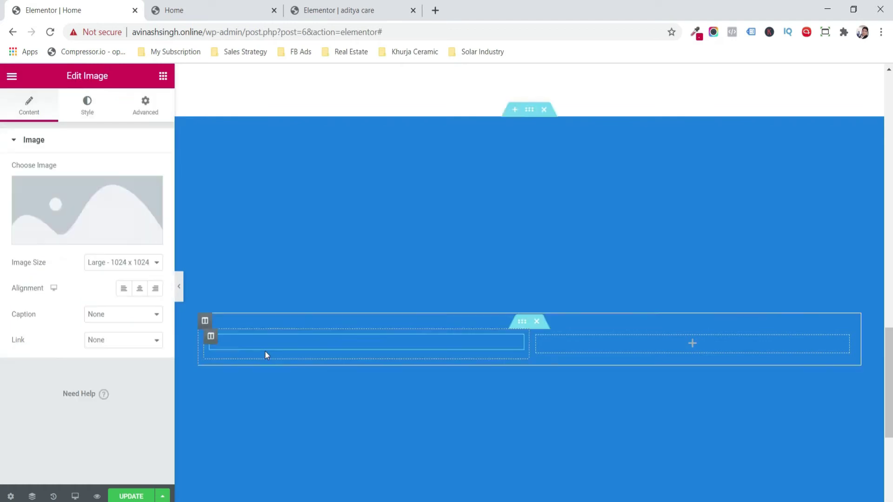
click(313, 294)
click(457, 289)
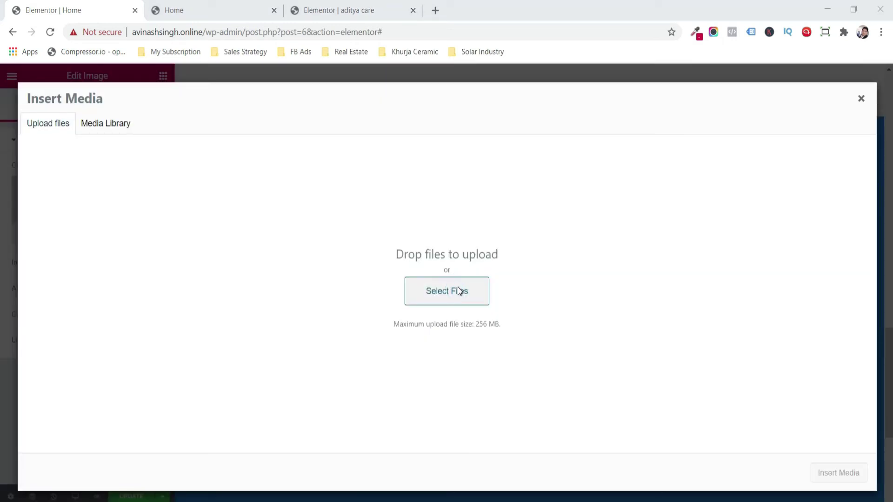
drag(439, 98, 438, 151)
click(210, 68)
double_click(198, 80)
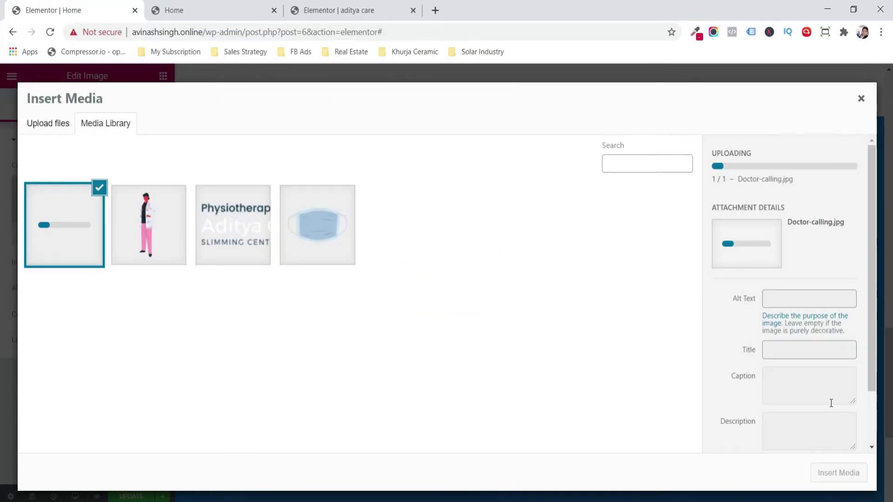
click(824, 474)
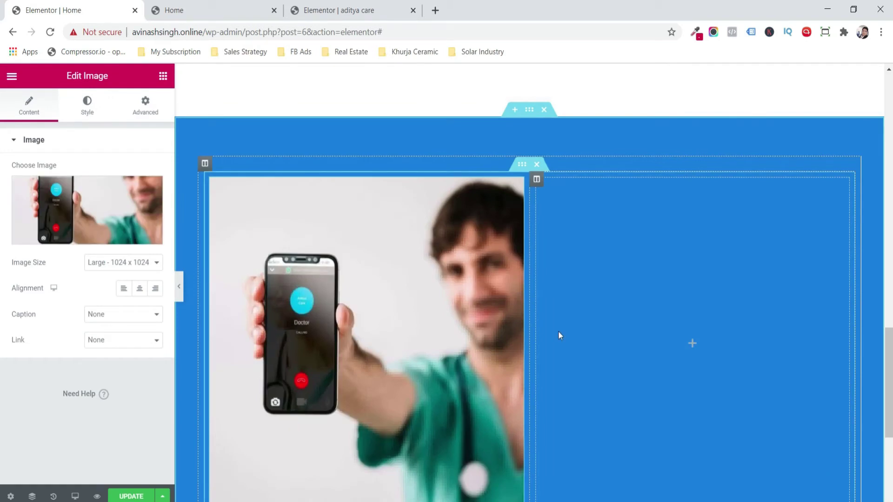
click(87, 104)
click(163, 76)
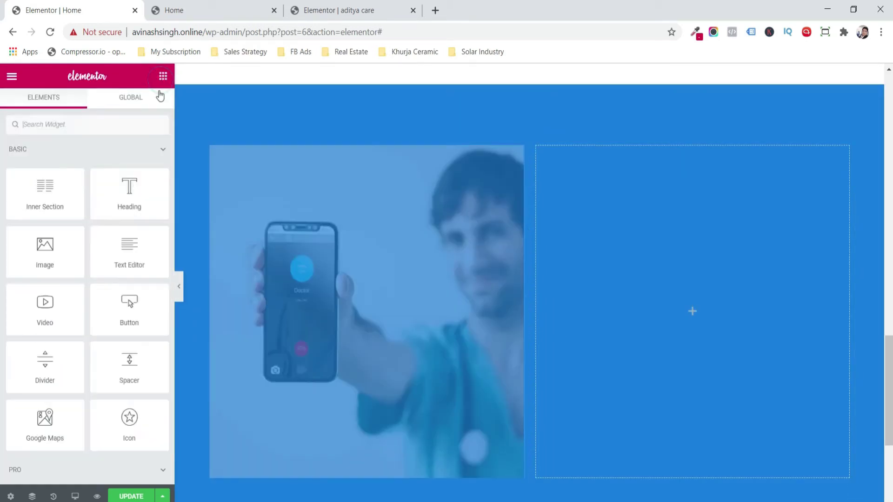
- Add a heading and a text block to the right column, colouring the paragraph #FFFFFF
drag(123, 193, 641, 275)
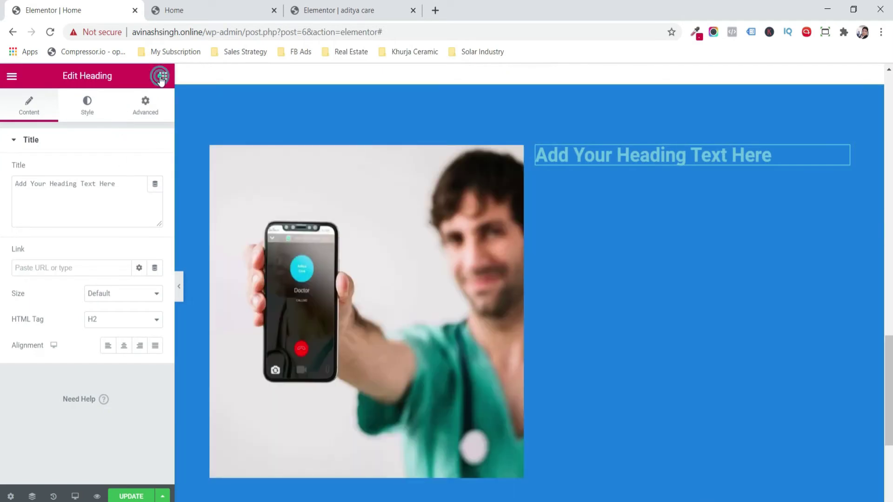
click(161, 76)
drag(129, 246, 679, 166)
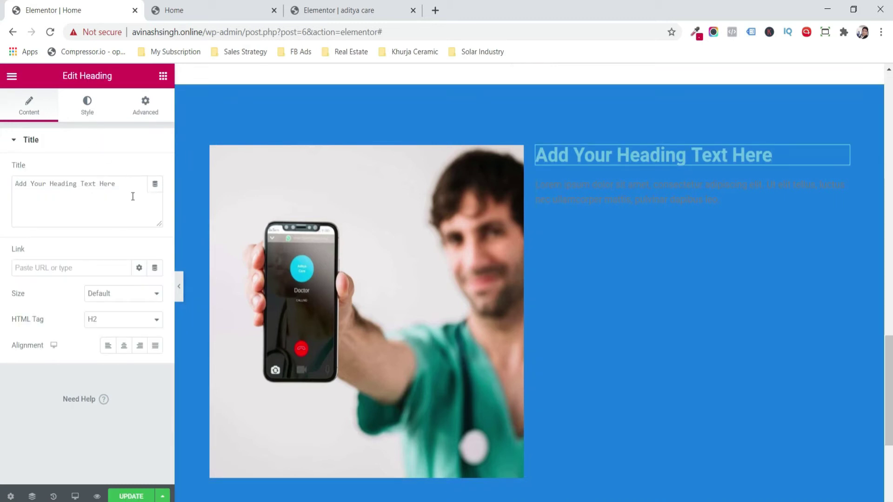
triple_click(133, 196)
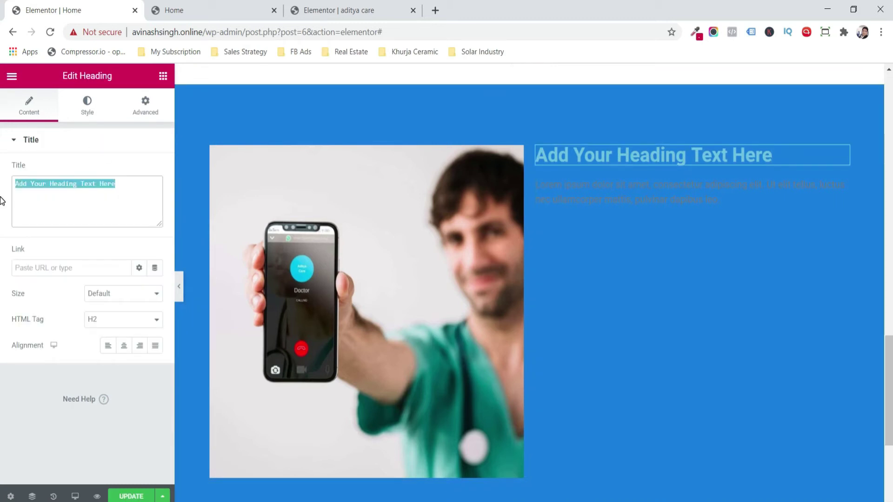
click(138, 197)
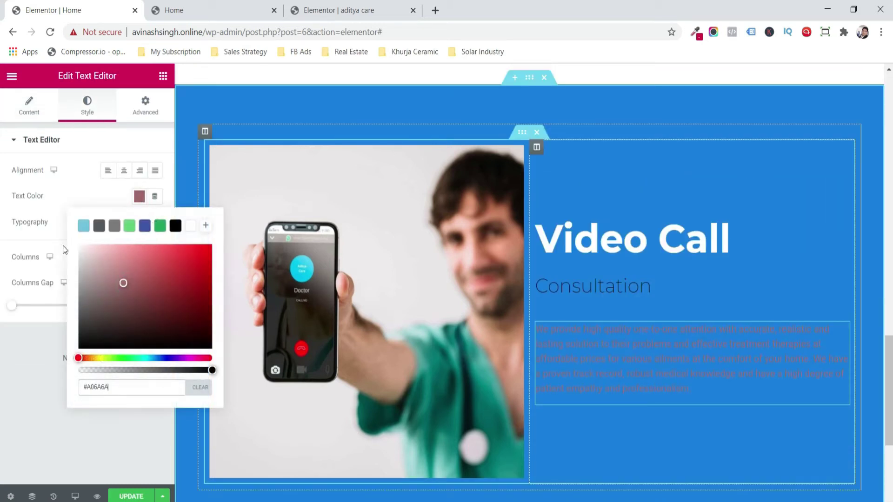
text(#FFFFFF)
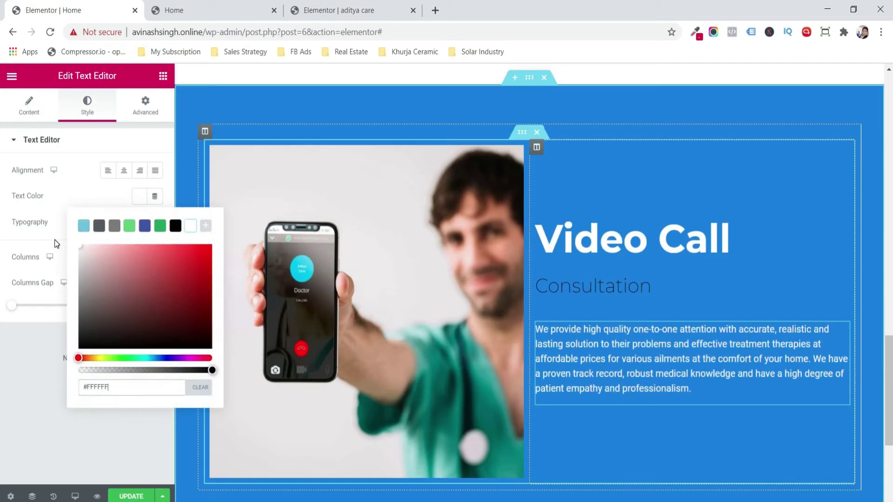
click(20, 403)
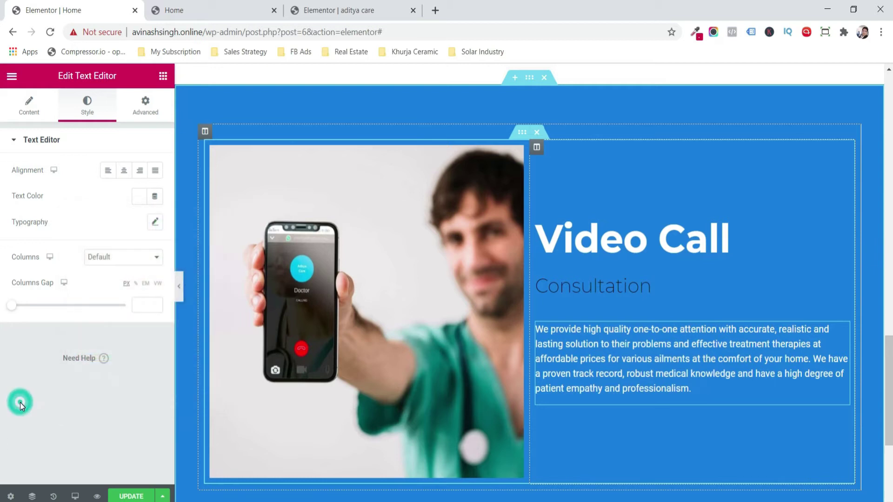
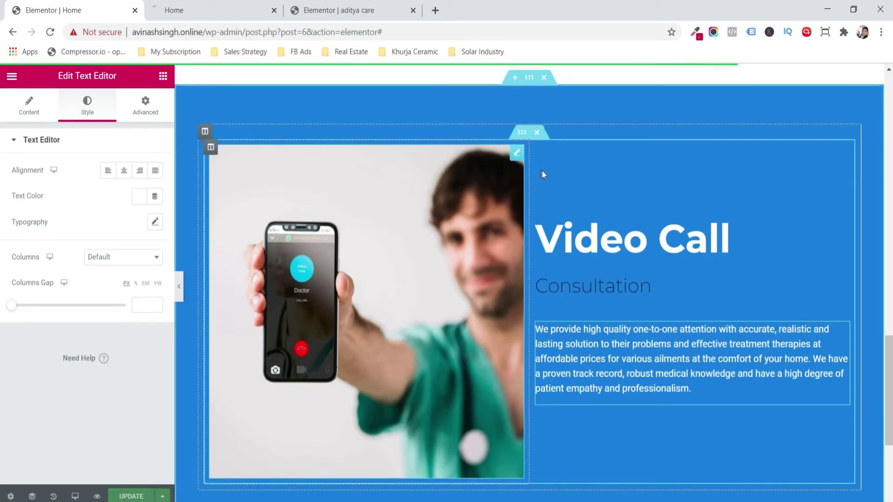
- Give the Video Call text column 30 padding on every side
click(537, 148)
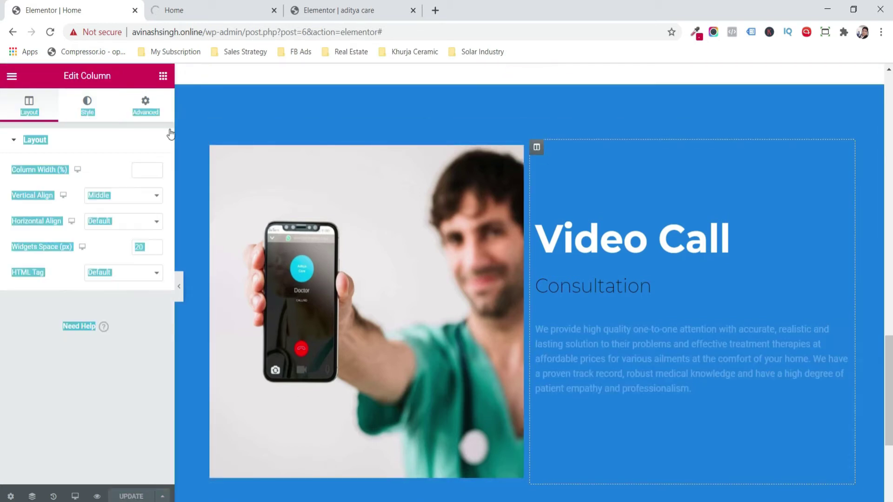
click(146, 105)
click(37, 248)
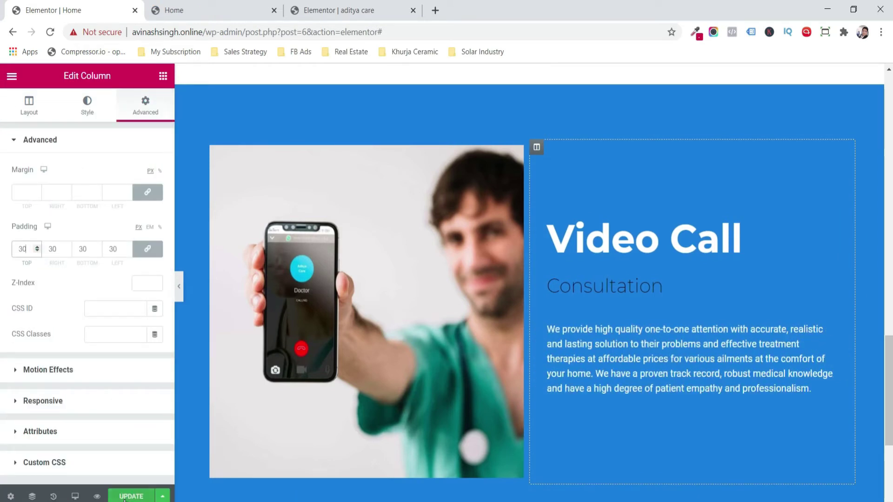
- Add a left-aligned divider under Consultation with 24% width, weight 2 and gap 5
click(159, 80)
drag(46, 365, 658, 309)
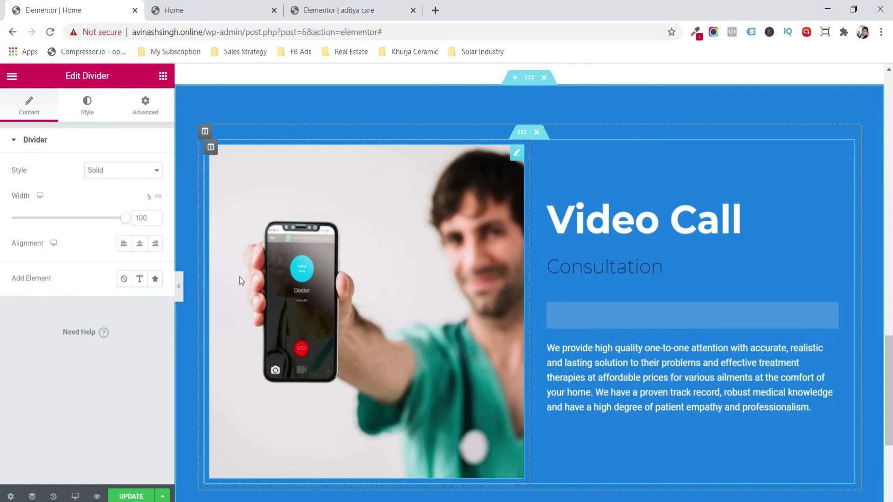
click(130, 250)
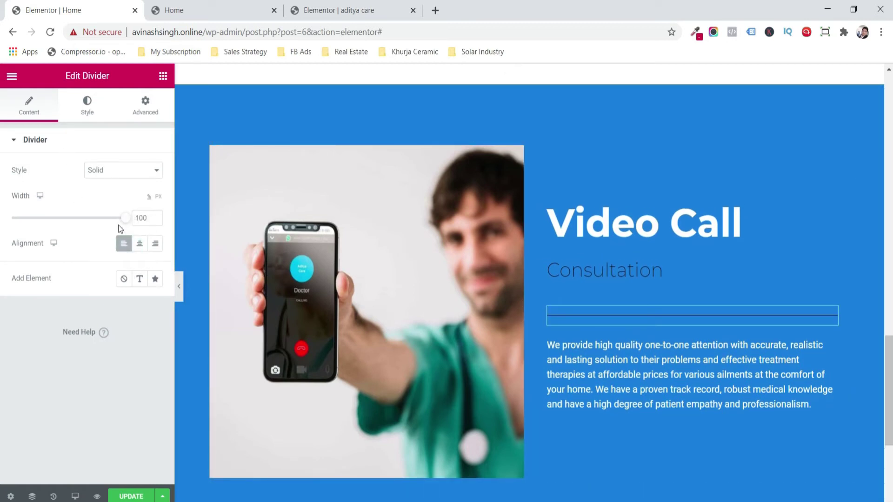
drag(125, 225, 71, 228)
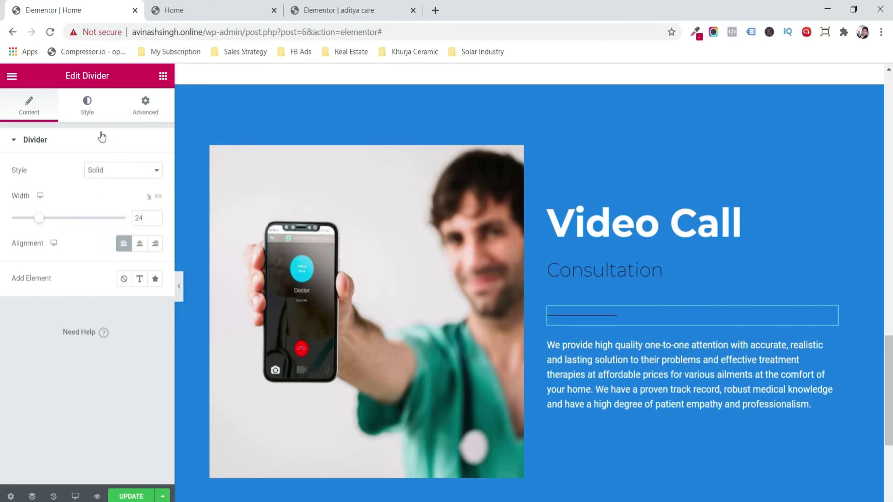
click(94, 119)
click(156, 207)
click(156, 207)
click(156, 208)
click(156, 208)
click(156, 208)
click(138, 264)
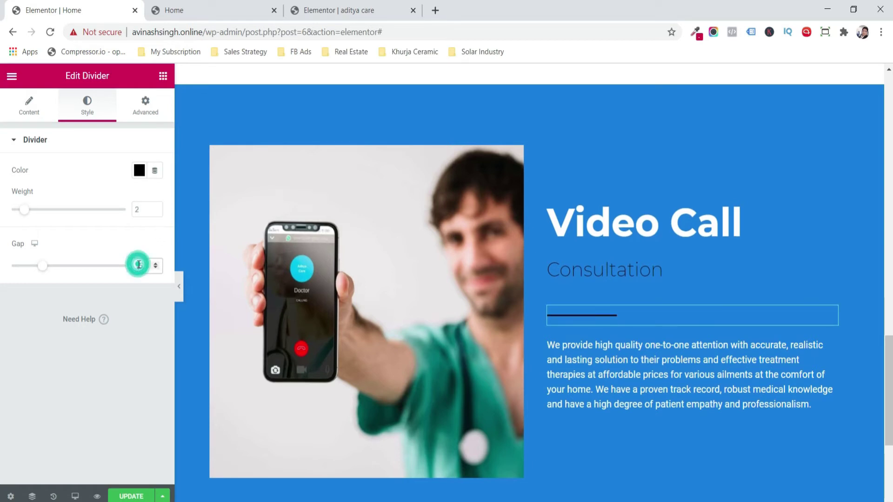
text(5)
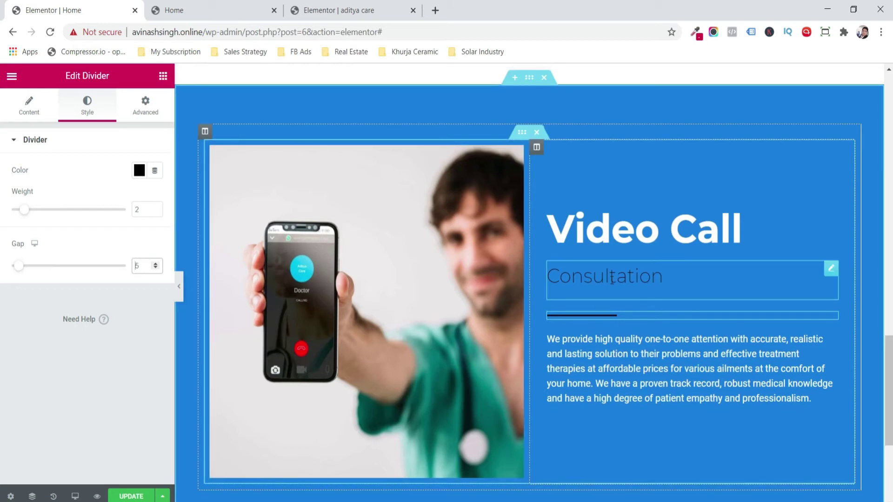
- Set Consultation's bottom margin to -40 so the divider sits beneath it, and save
click(607, 278)
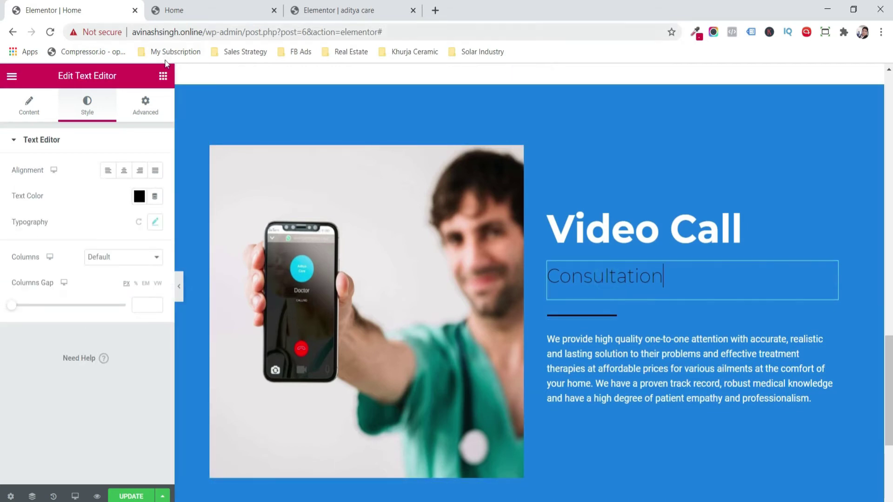
click(146, 109)
click(148, 192)
click(39, 194)
click(39, 195)
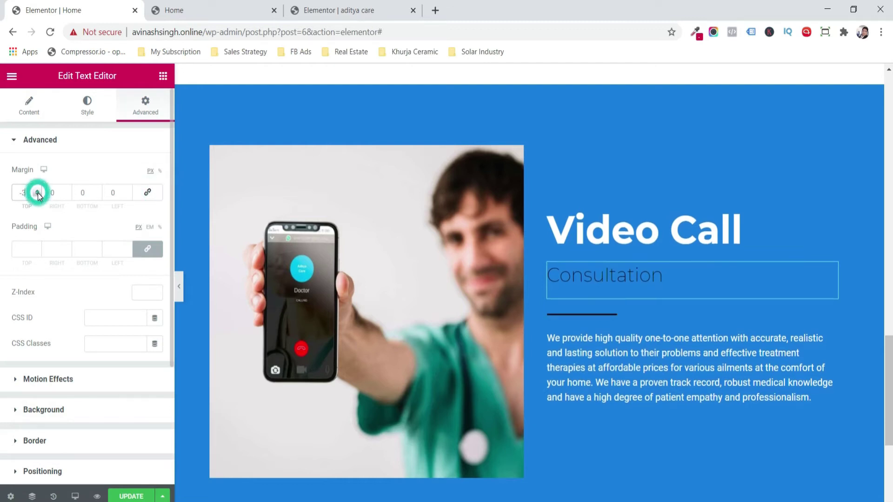
click(101, 196)
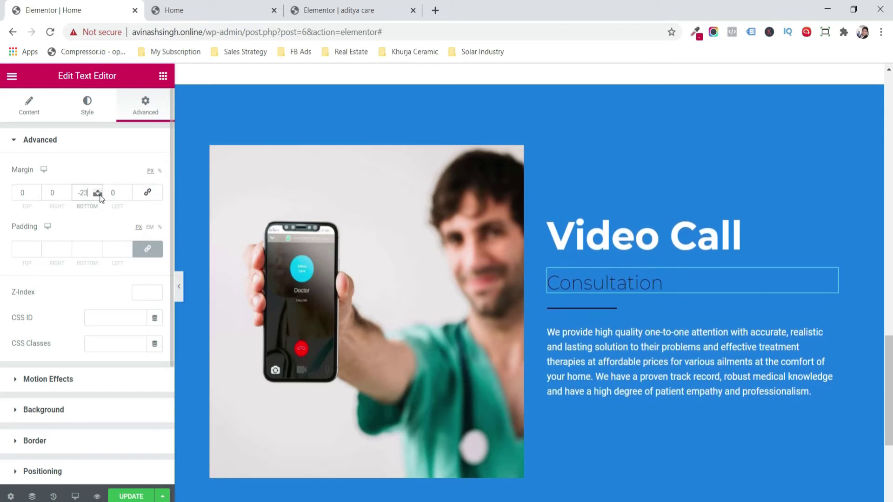
click(101, 195)
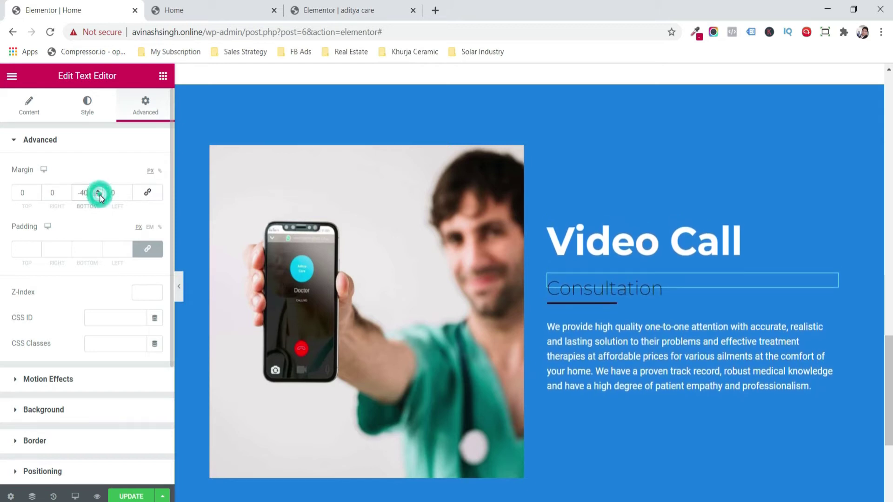
key(ctrl+s)
- Add a one-column section with a heading titled 'Services' using the p tag
scroll(518, 326, down, 5)
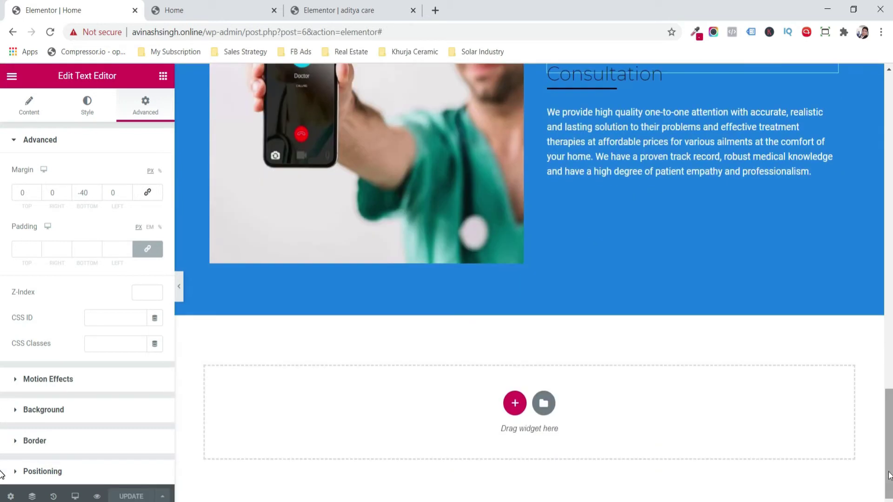
click(518, 407)
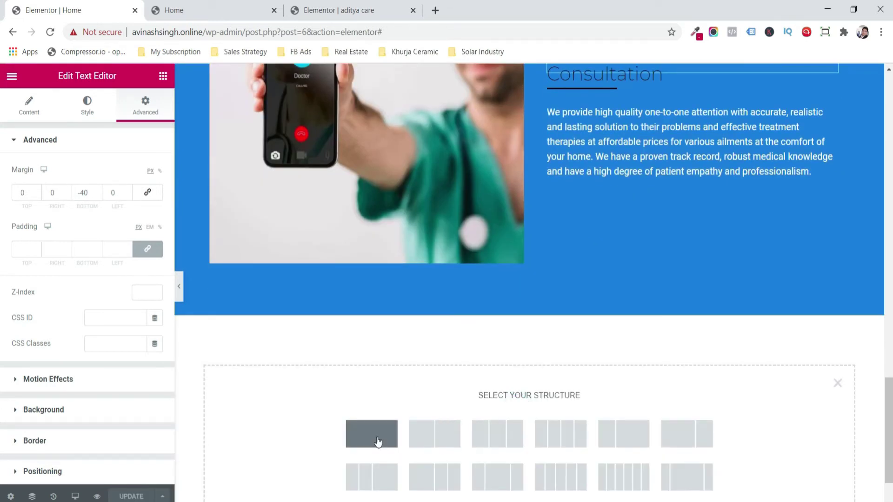
click(373, 439)
click(163, 75)
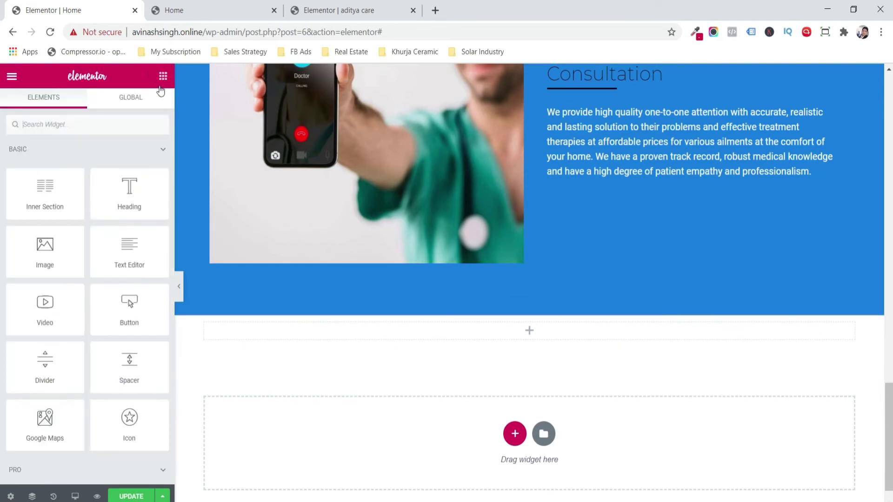
drag(112, 195, 430, 331)
click(127, 193)
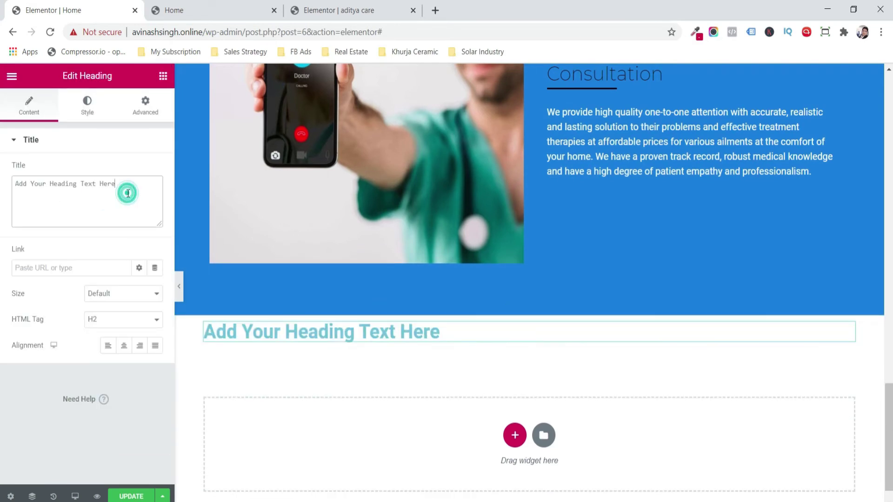
key(ctrl+a)
text(Ser)
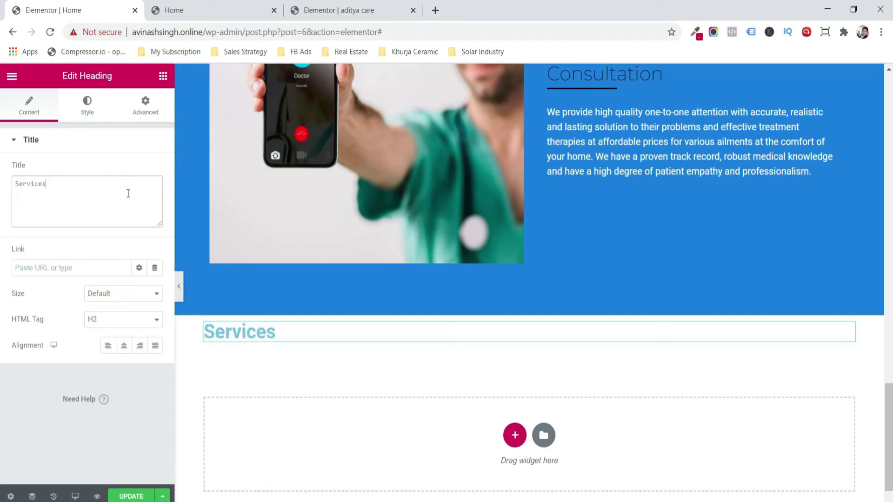
click(137, 324)
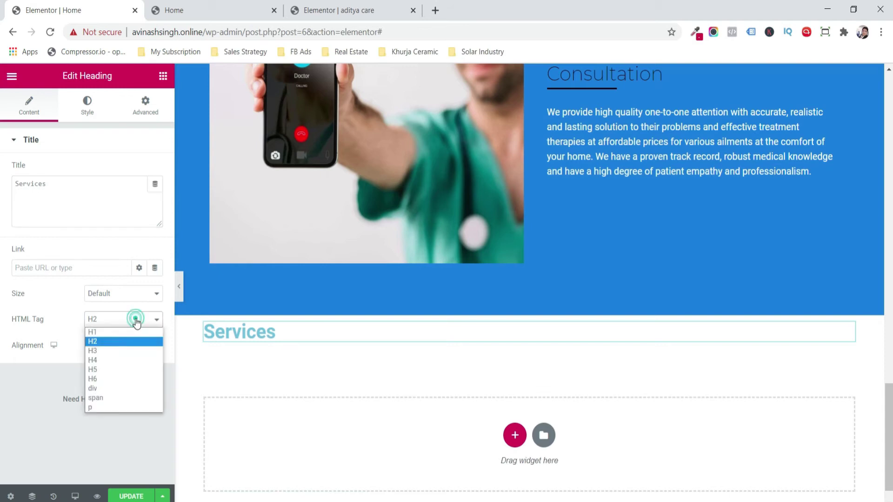
click(123, 408)
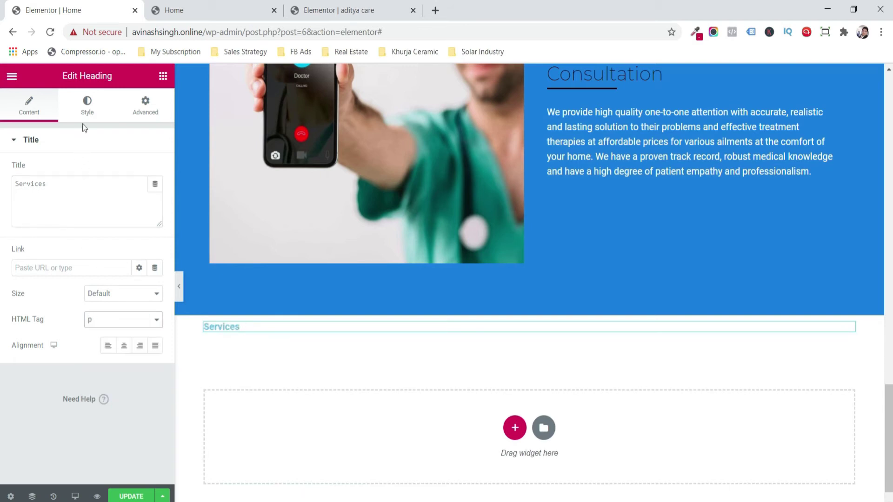
- Colour the Services heading black
click(87, 104)
click(139, 170)
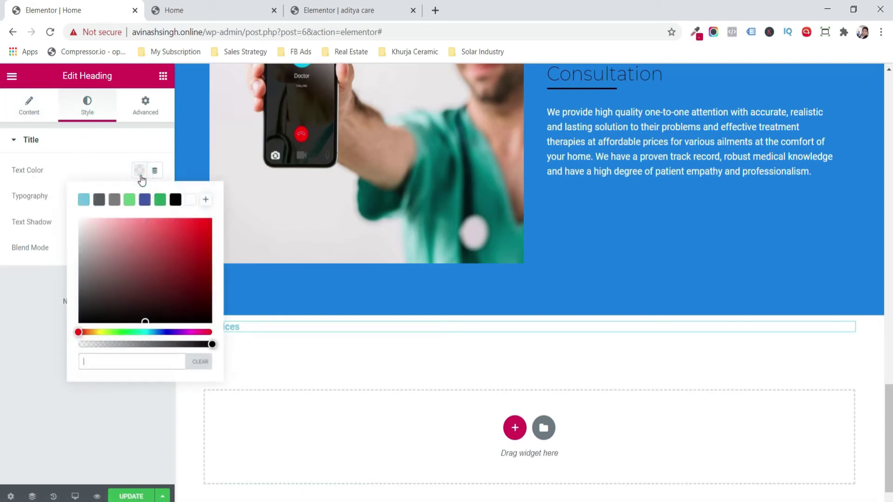
drag(146, 264, 52, 370)
click(12, 322)
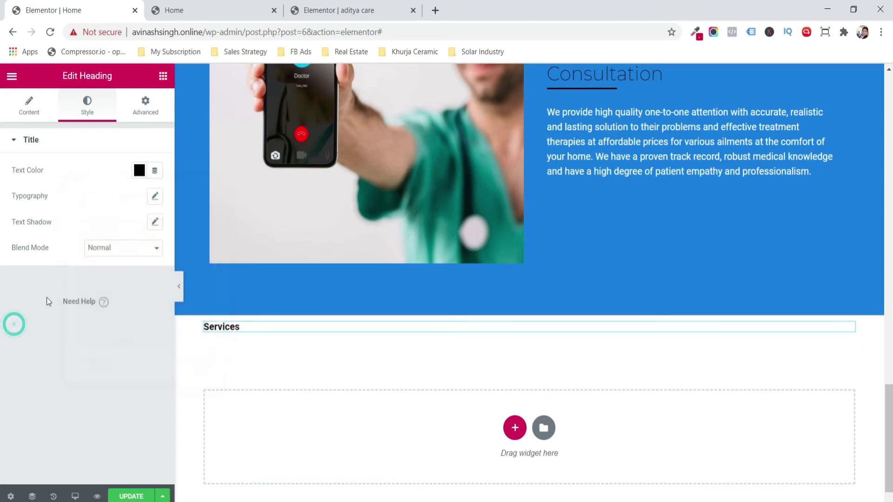
- Set the heading in Montserrat 48, weight 200, and centre it
click(150, 196)
click(122, 231)
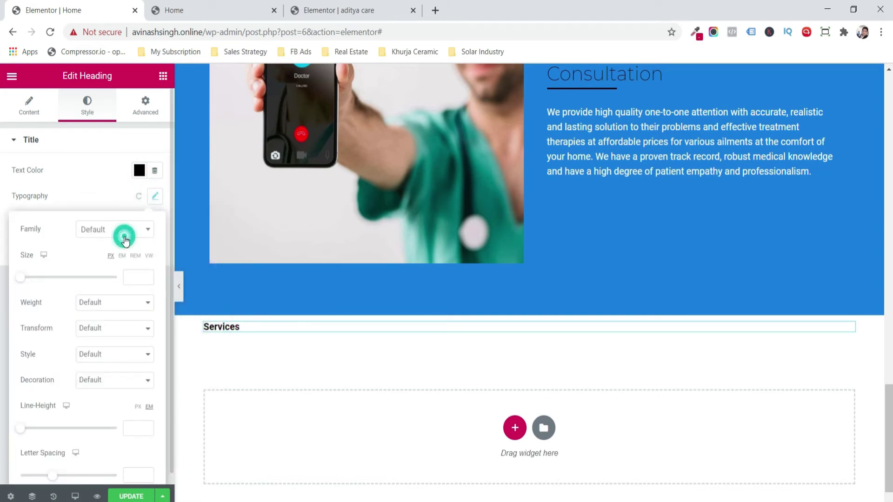
text(mont)
key(Down)
key(Down)
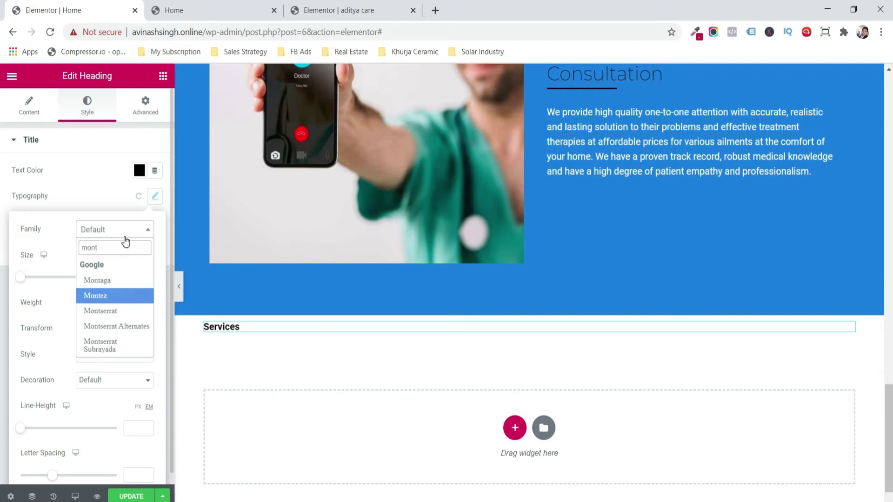
key(Return)
click(134, 276)
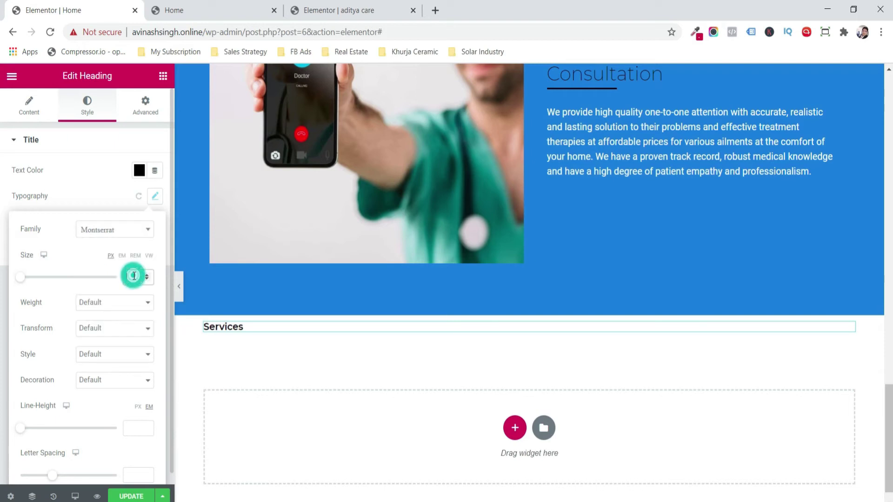
text(48)
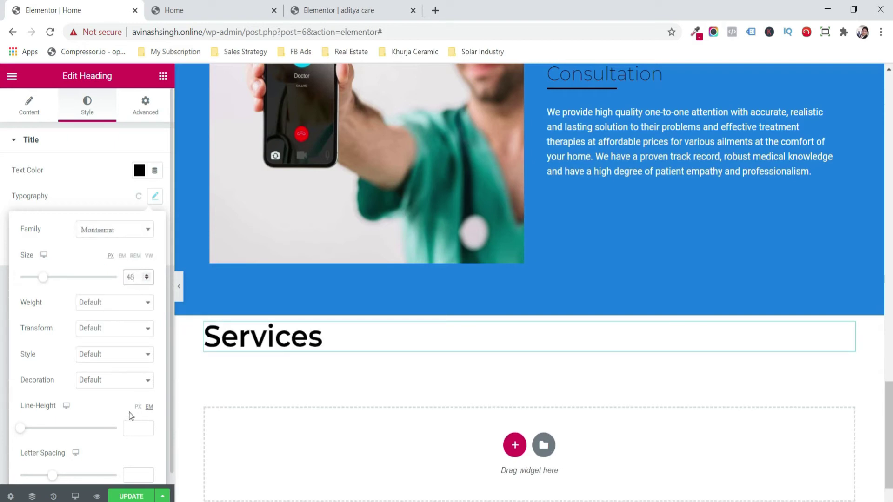
click(122, 304)
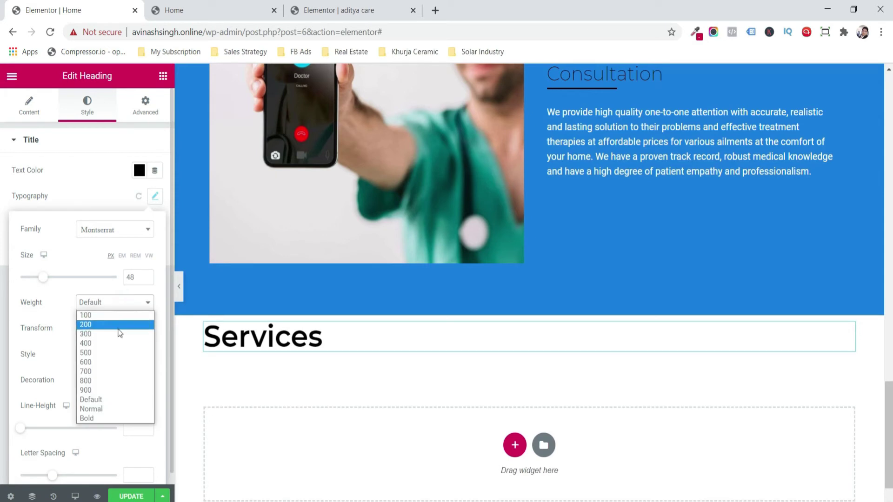
click(120, 325)
click(33, 119)
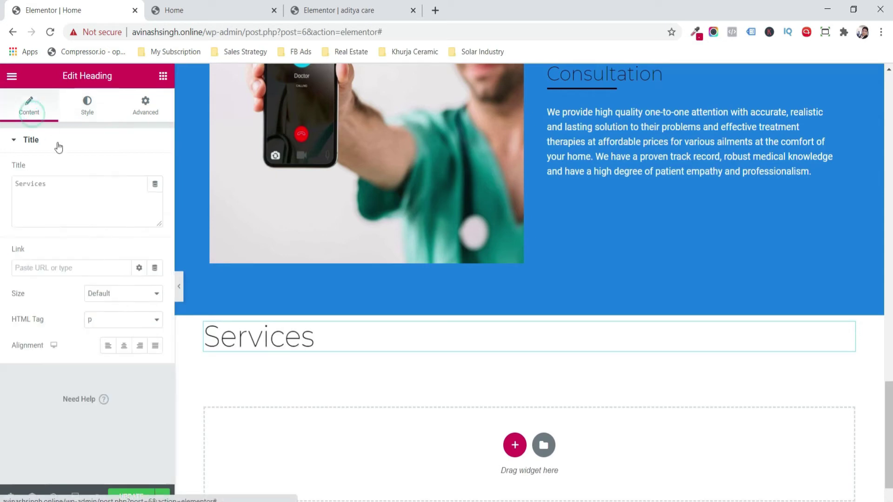
click(126, 350)
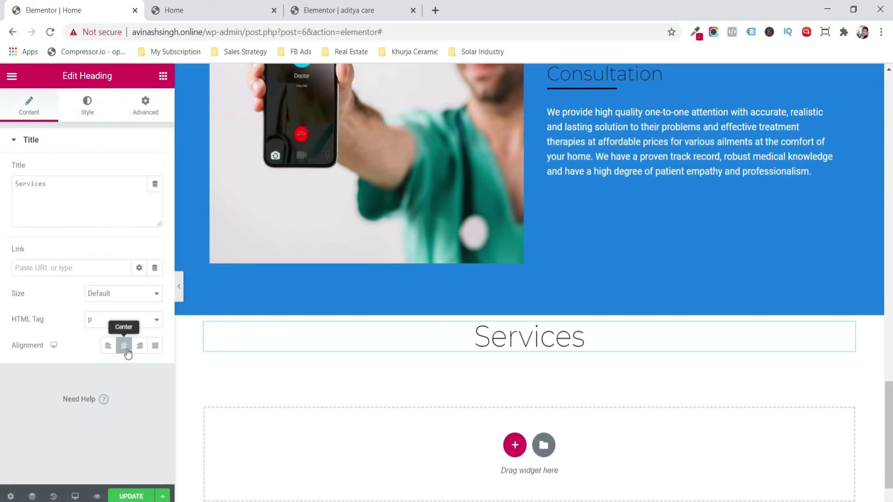
- Give the Services section 50 top padding
click(163, 77)
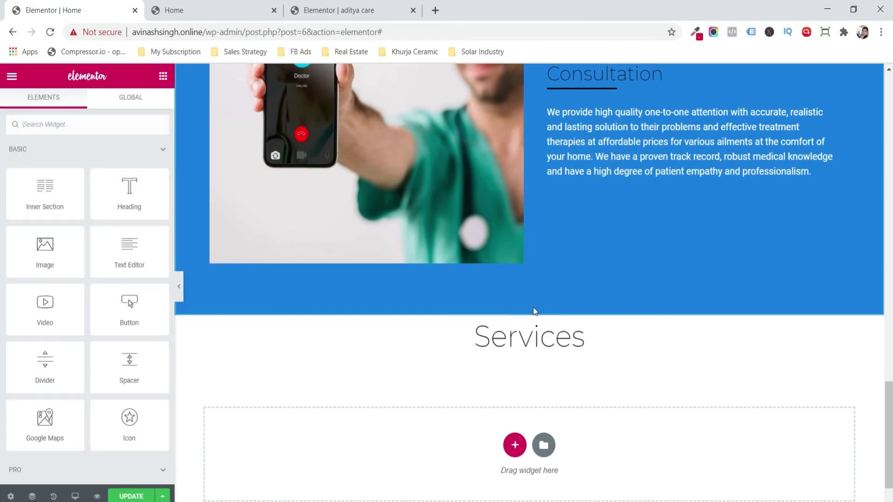
click(195, 248)
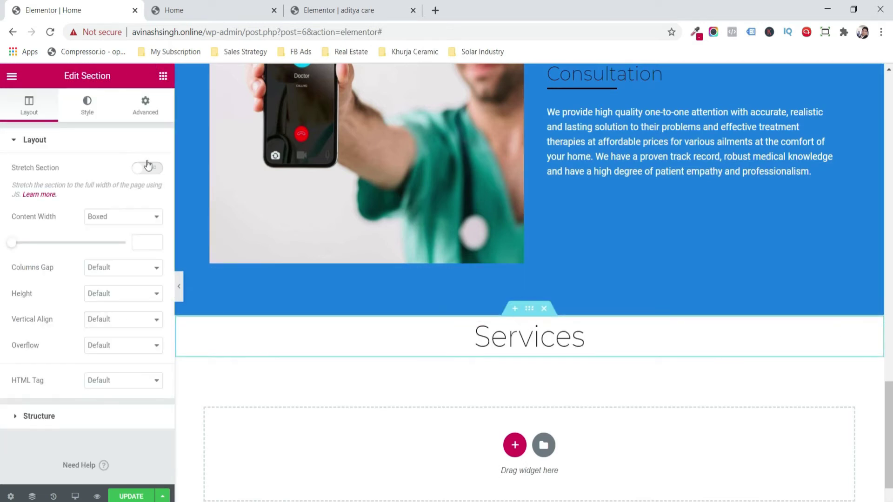
click(145, 116)
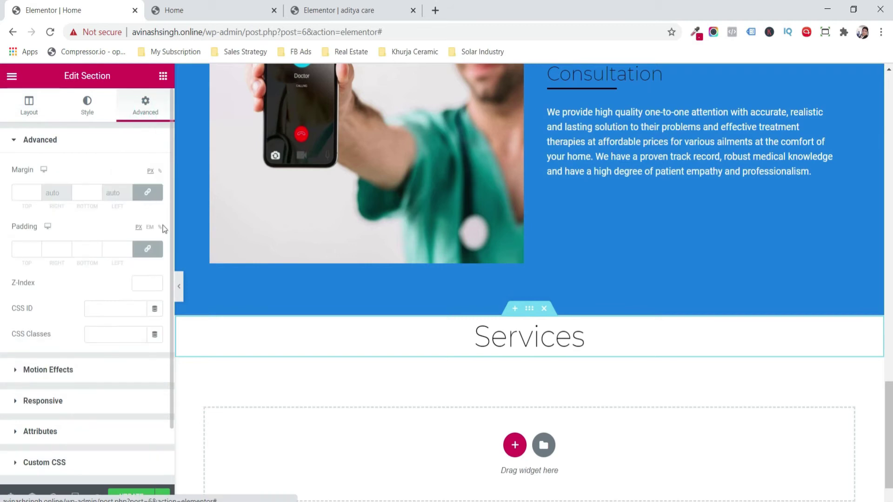
click(147, 249)
click(27, 252)
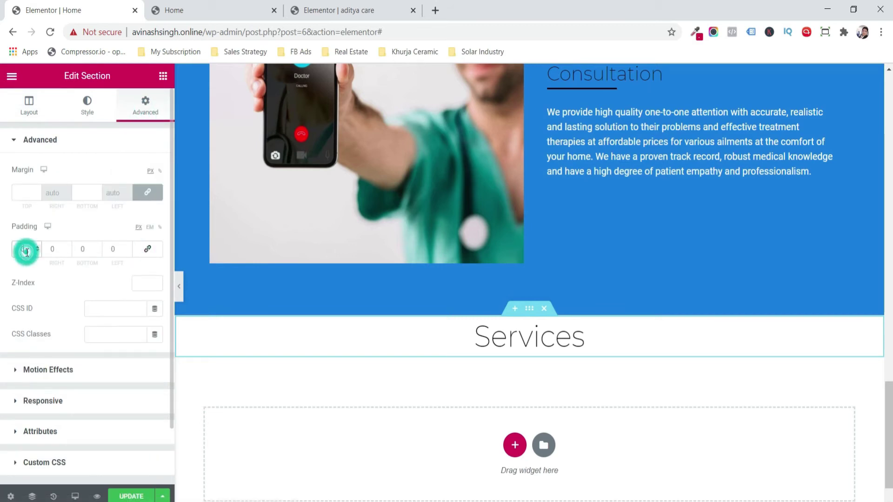
text(50)
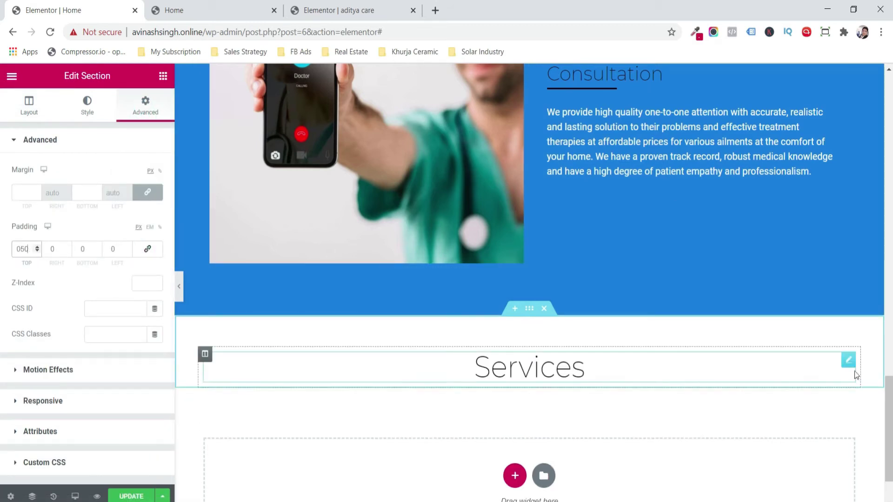
scroll(856, 372, down, 1)
- Add a text block under Services holding the pasted modern-equipment paragraph
click(163, 76)
drag(126, 250, 479, 336)
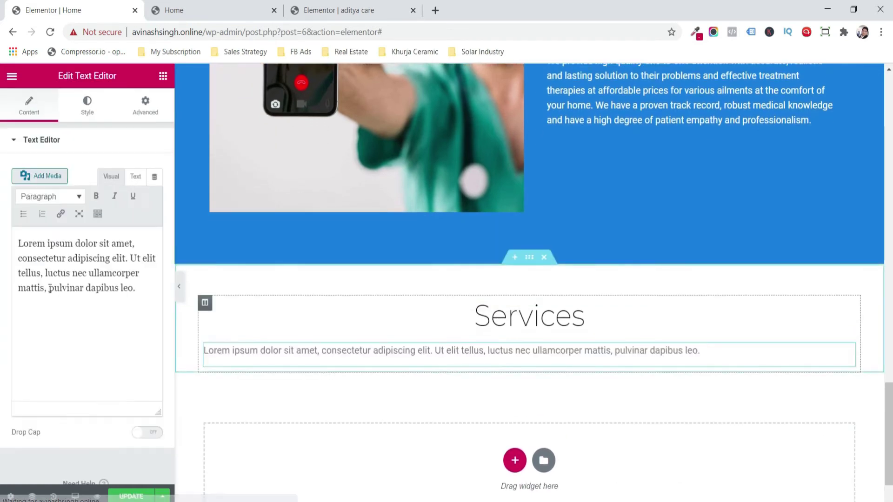
key(ctrl+a)
text(We have modern equipment such as Real Time class III Cold Laser Therapy ,Ultrasound ,Shortwave treatment, Interferential therapy)
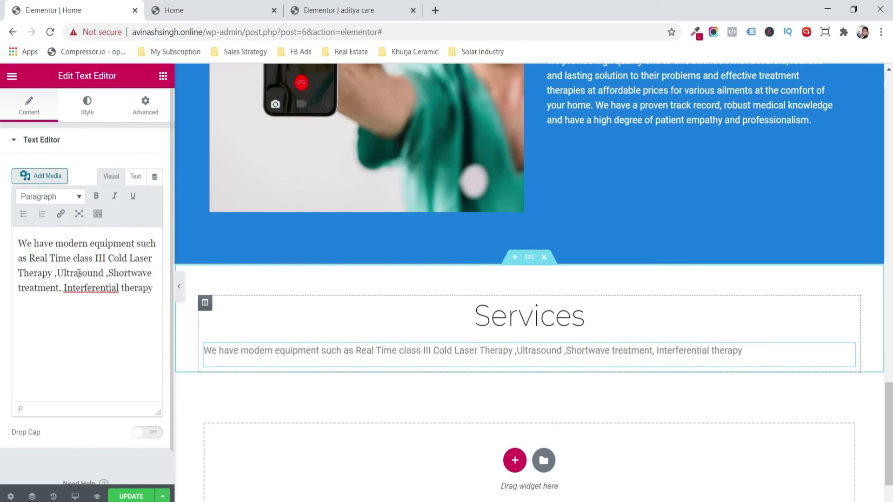
- Centre the paragraph and style it in black Montserrat
click(88, 110)
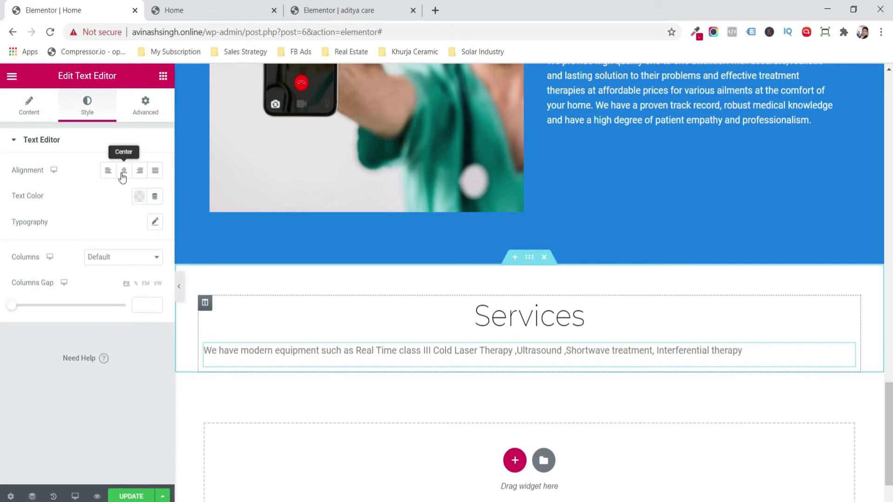
click(124, 170)
click(139, 196)
drag(135, 266, 64, 391)
click(63, 391)
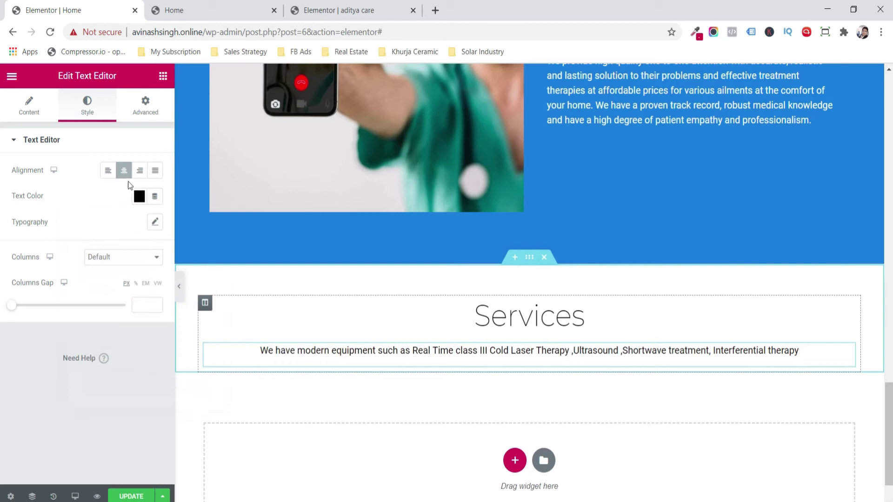
click(155, 223)
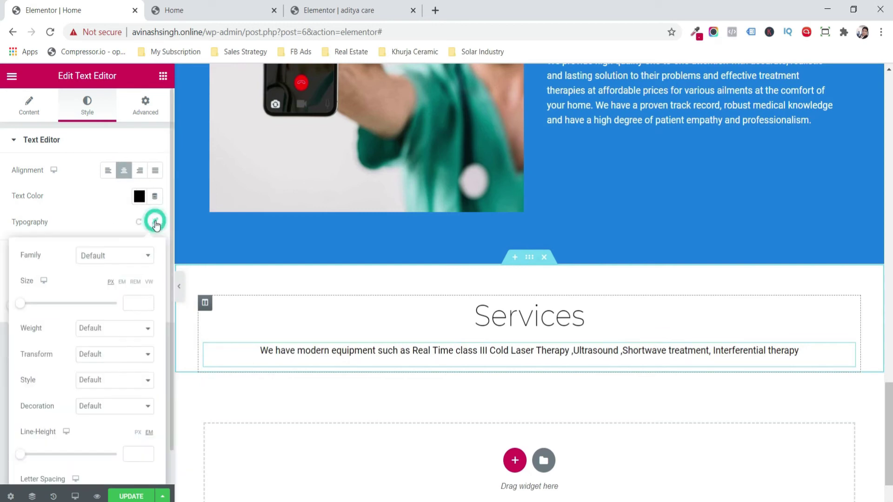
click(136, 255)
text(mon)
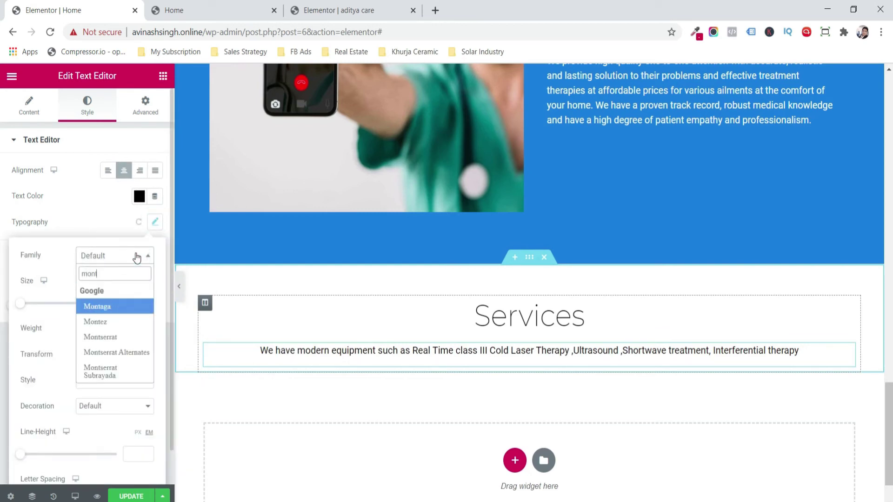
key(Down)
key(Down)
key(Return)
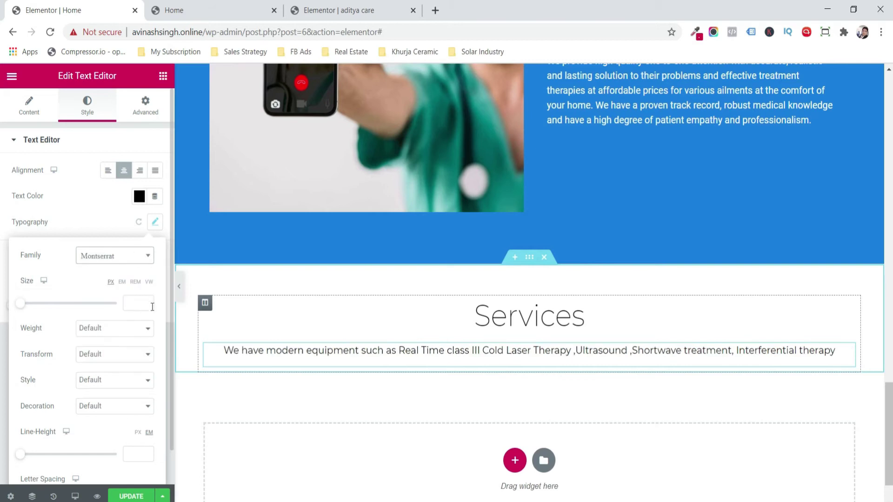
click(412, 370)
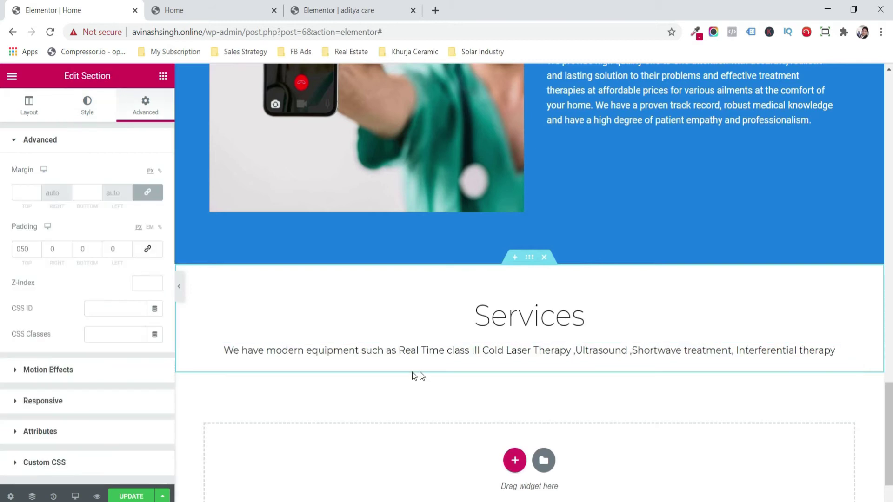
click(512, 462)
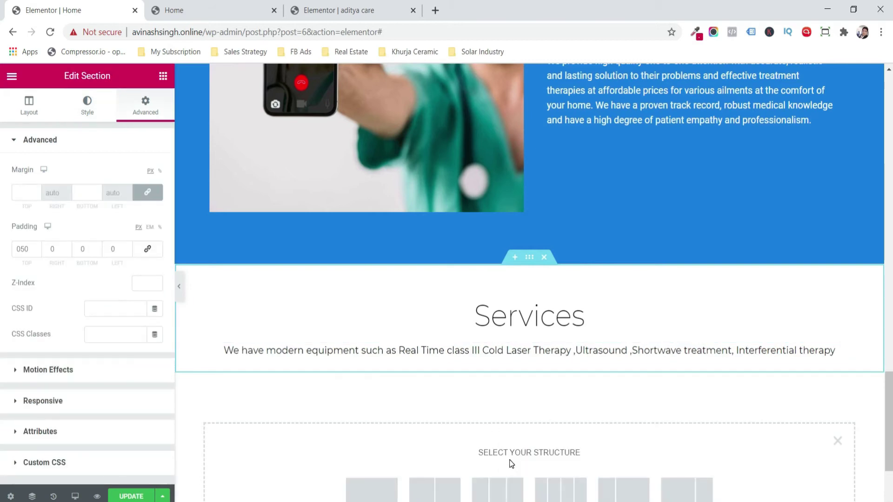
- Add a three-column section with a single-column inner section in the first column
click(514, 485)
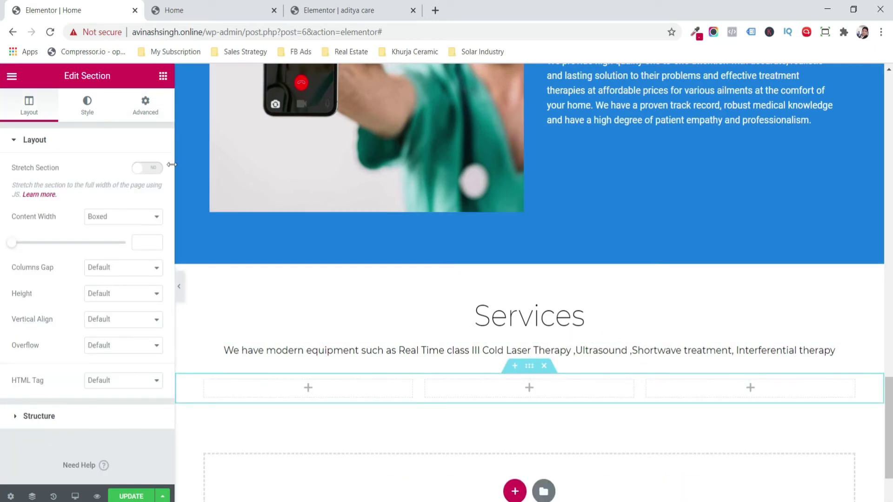
click(157, 77)
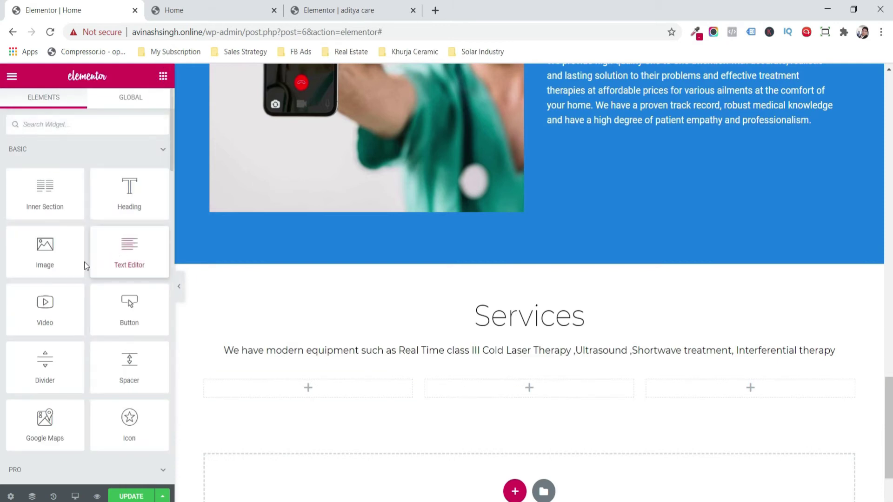
drag(34, 201, 293, 393)
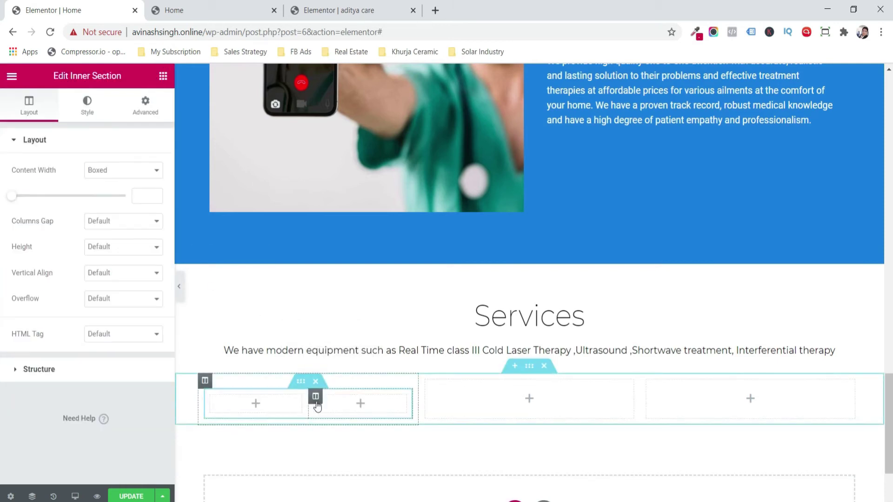
right_click(317, 403)
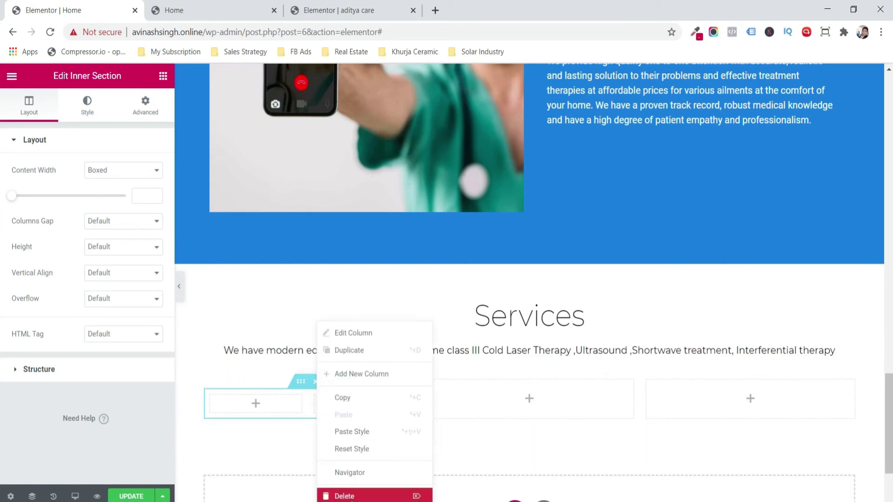
click(344, 496)
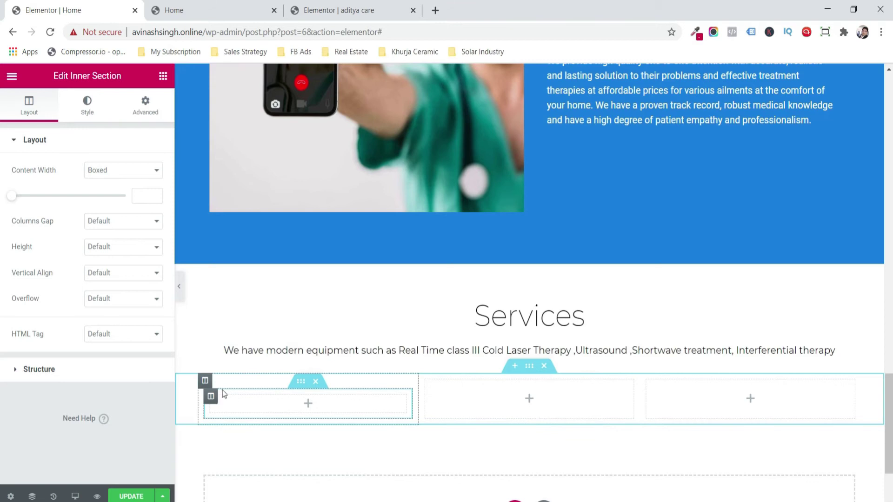
- Stack Image, Heading and Text Editor widgets in the first card
click(162, 76)
drag(58, 250, 267, 403)
click(163, 77)
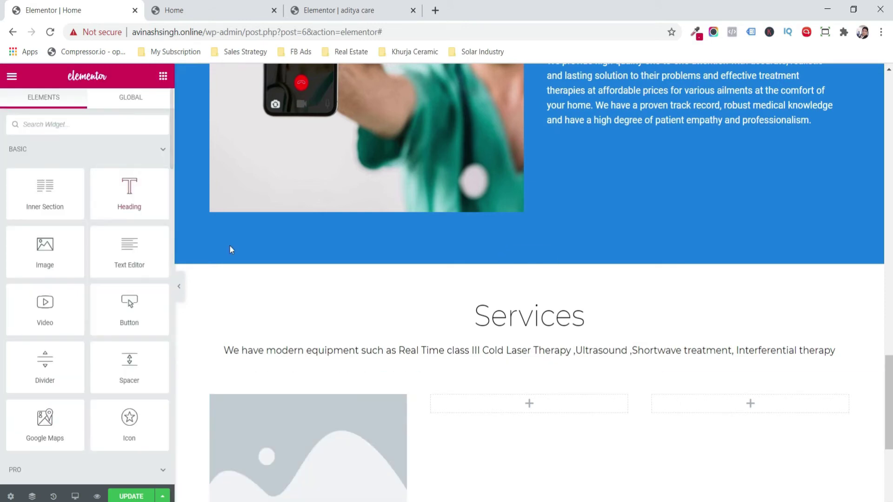
scroll(540, 383, down, 4)
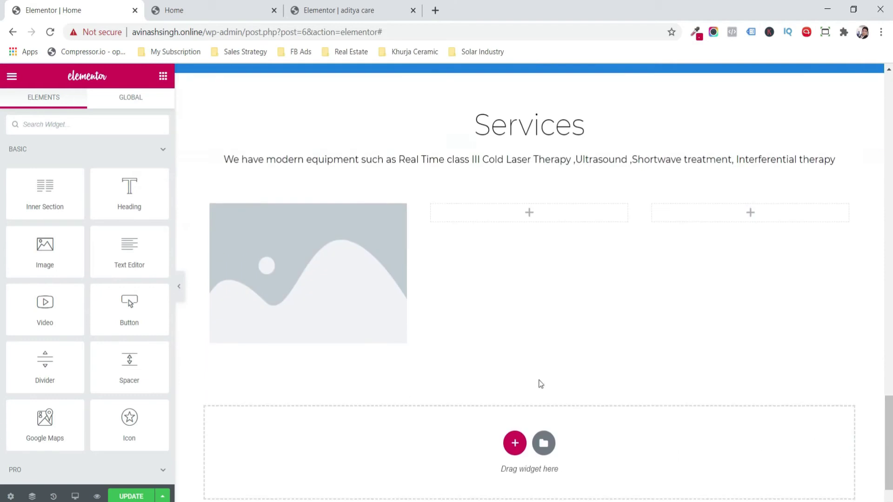
drag(140, 211, 267, 331)
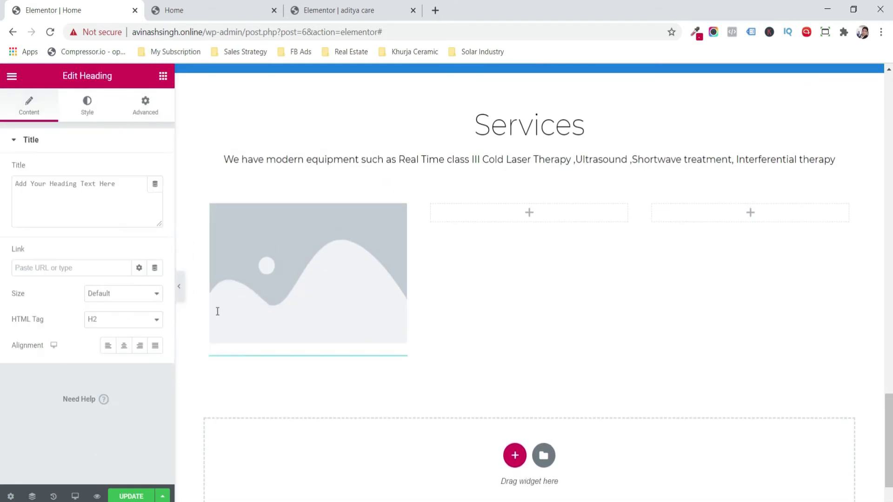
click(163, 76)
drag(130, 245, 280, 390)
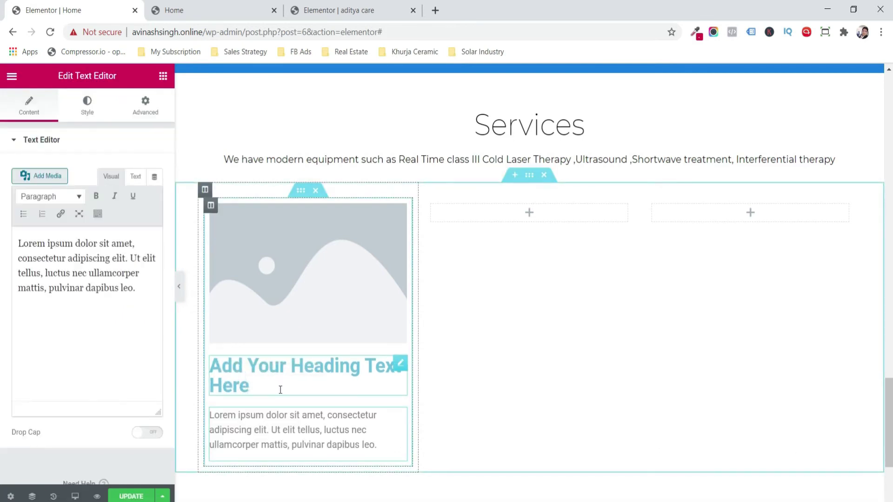
- Retitle the heading 'Geriatric Physiotherapy' and begin uploading the card's image
click(260, 385)
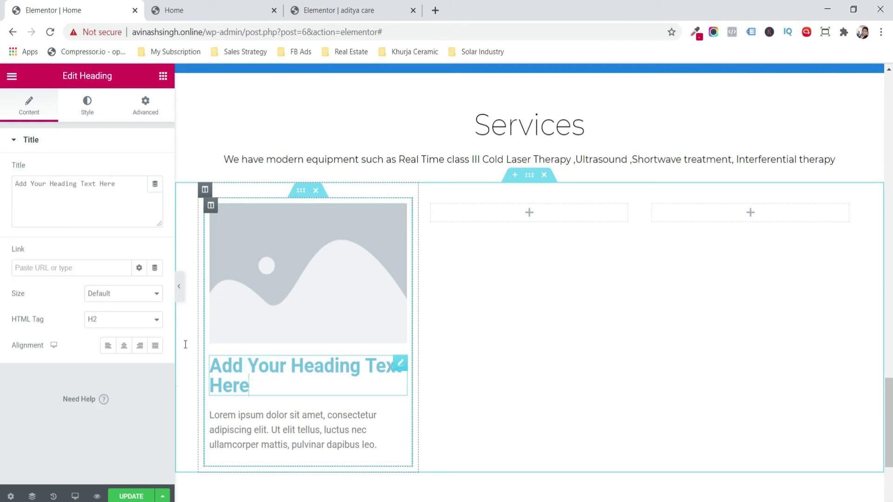
triple_click(108, 210)
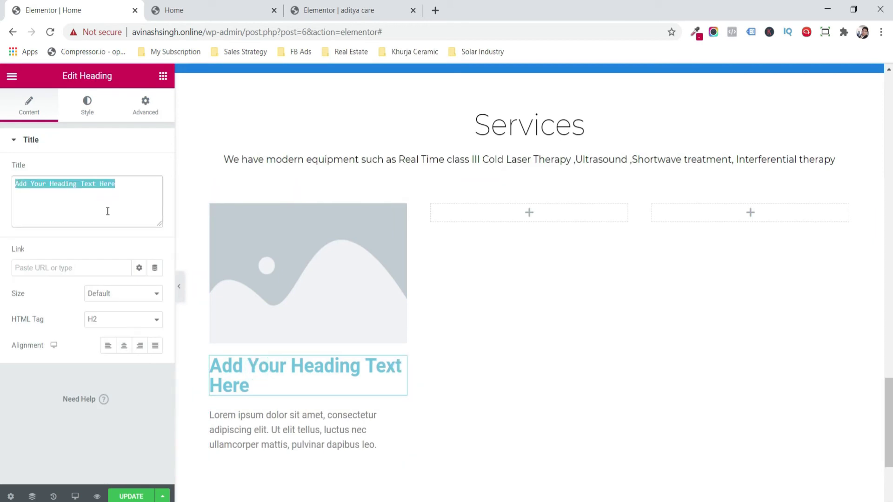
text(Geriatric Physiotherapy)
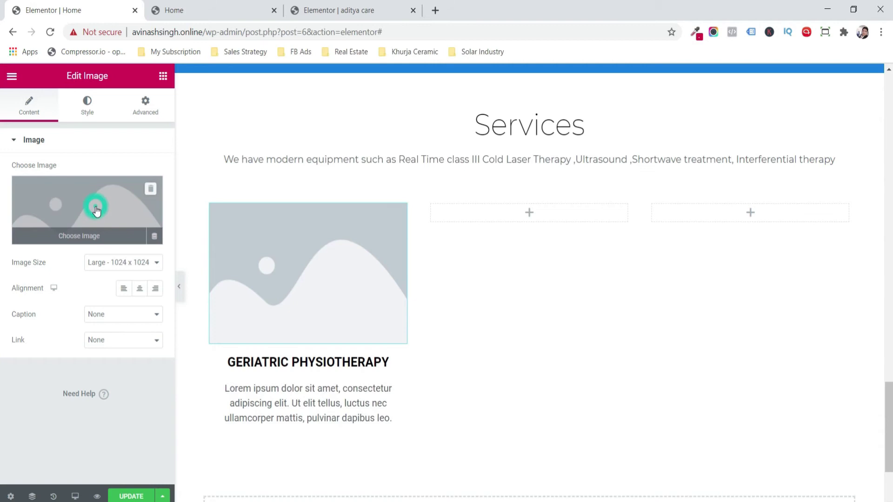
click(95, 210)
click(63, 131)
click(420, 307)
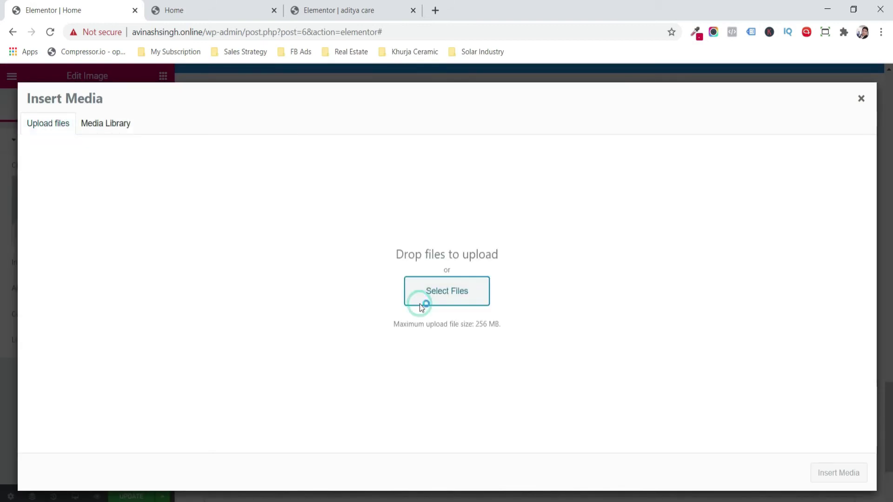
- Upload Geriatric Physiotherapy.jpg and insert it into the card
drag(434, 109, 436, 171)
double_click(135, 129)
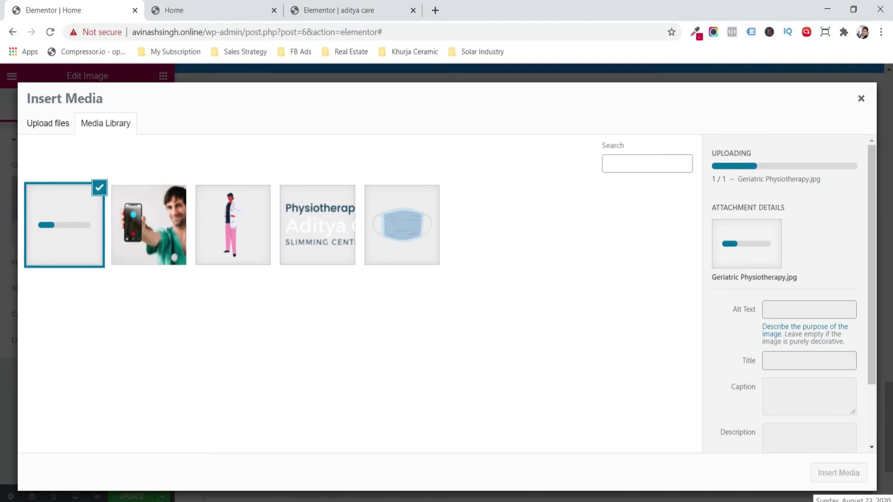
click(839, 473)
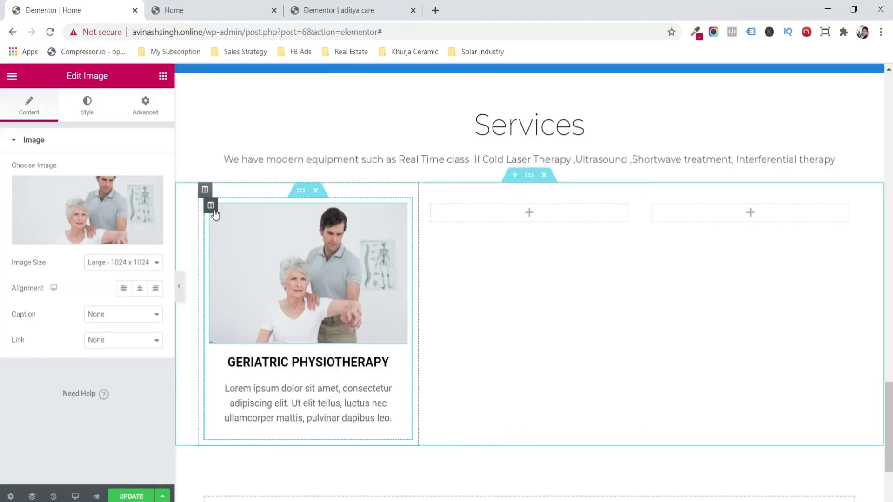
- Colour the card heading blue #3358A1
click(308, 362)
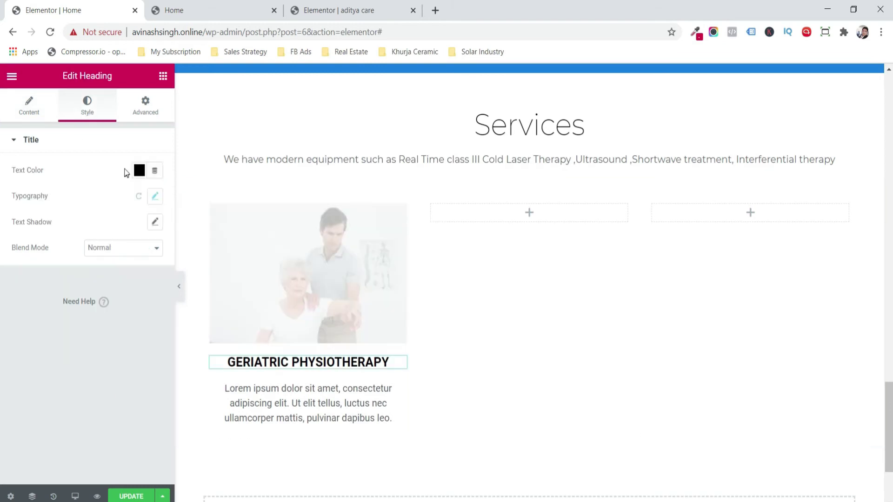
click(140, 170)
text(#3358A1)
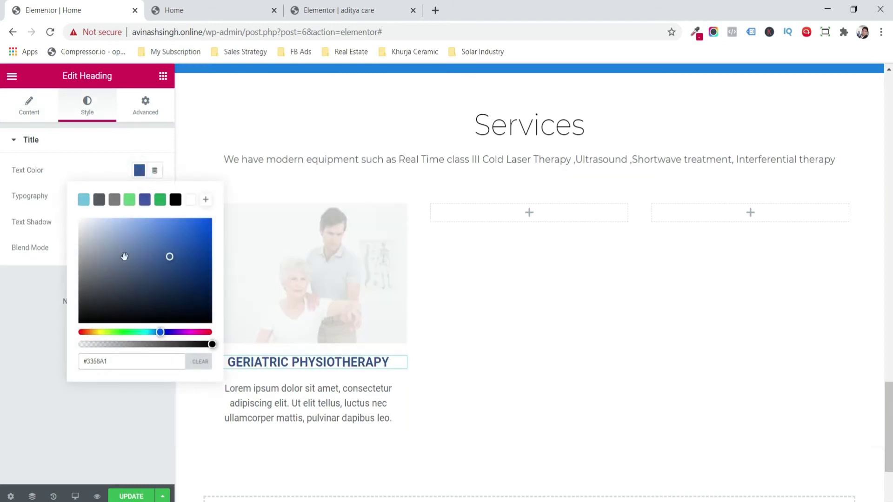
click(67, 377)
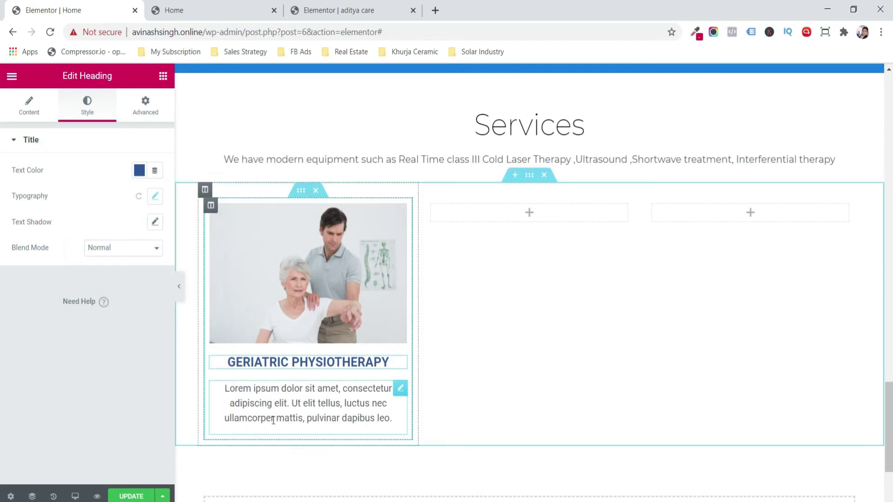
- Set the card's body text font to Montserrat
click(155, 222)
click(118, 257)
text(mon)
key(Down)
key(Down)
key(Return)
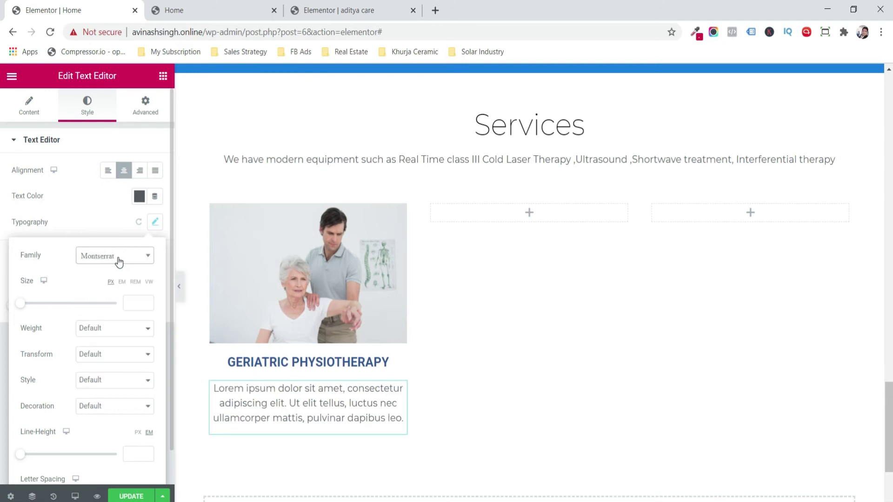
click(239, 265)
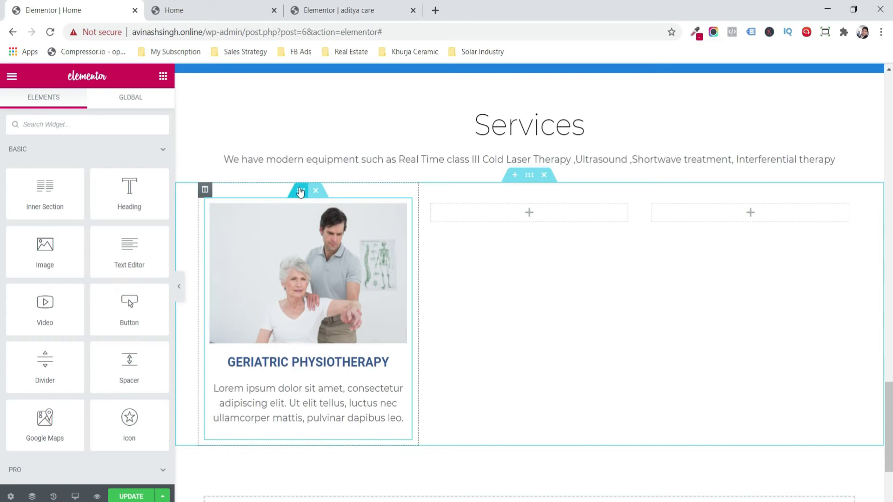
- Copy the finished card and paste it into the middle and right columns
right_click(300, 190)
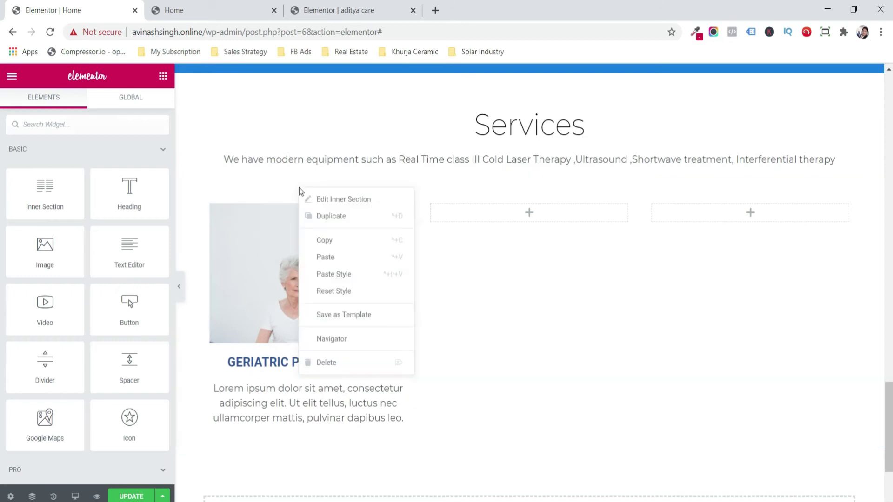
click(332, 238)
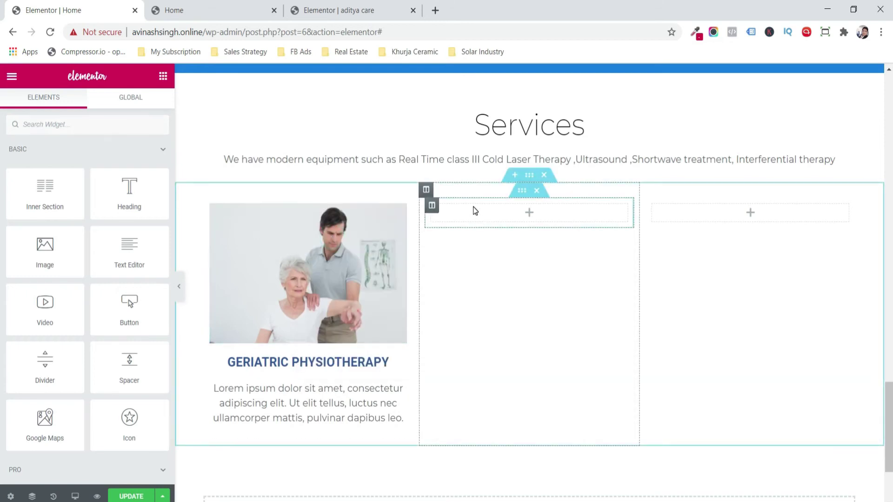
right_click(473, 207)
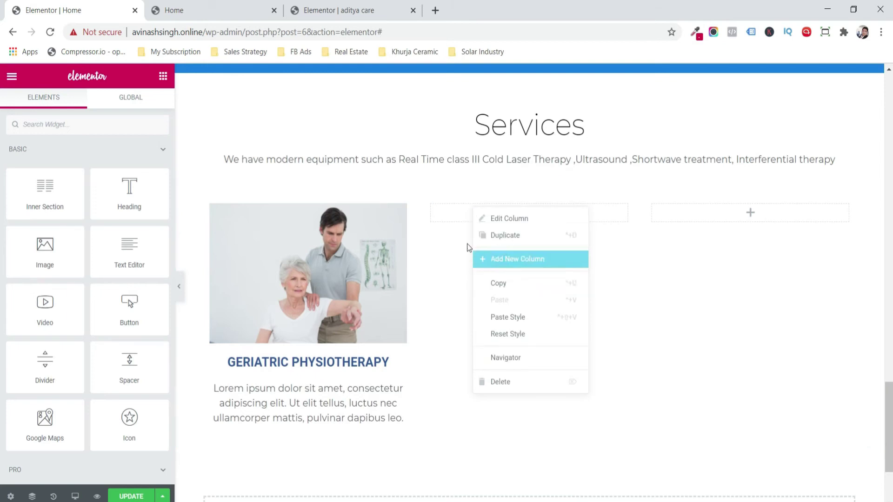
right_click(448, 230)
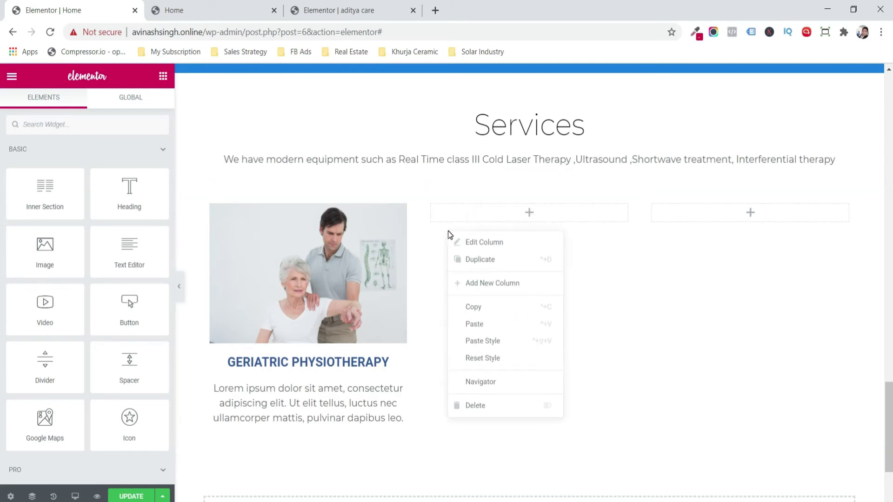
click(486, 324)
right_click(713, 280)
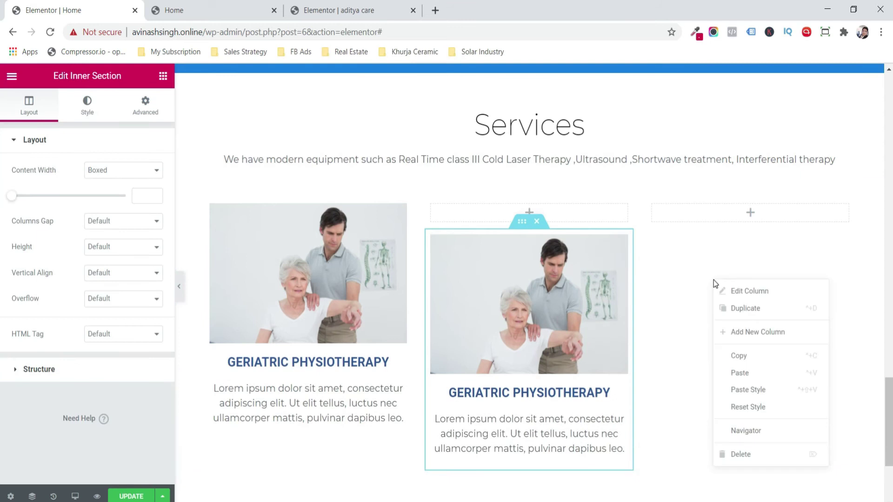
click(757, 374)
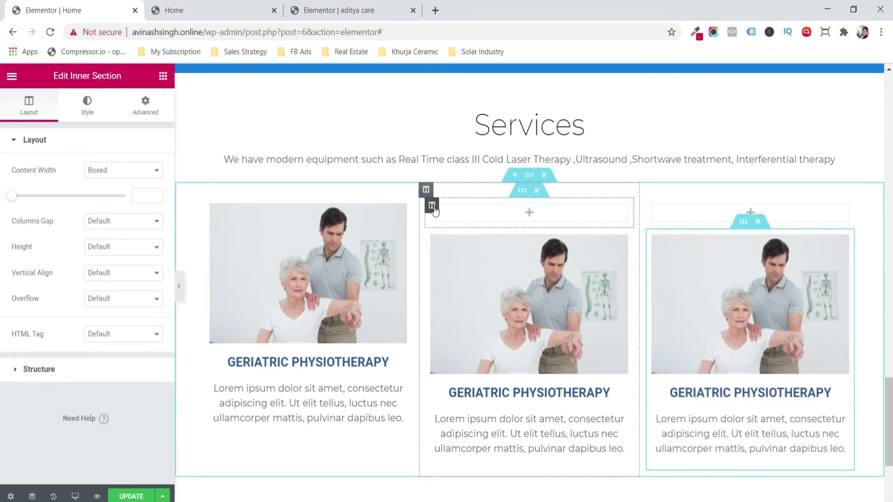
- Remove the empty boxes above the pasted cards and start replacing the middle card's photo
right_click(435, 208)
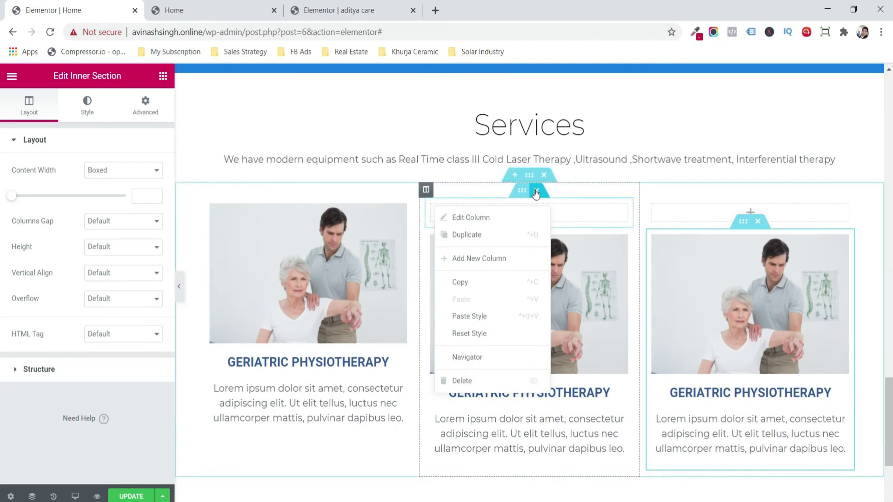
click(626, 213)
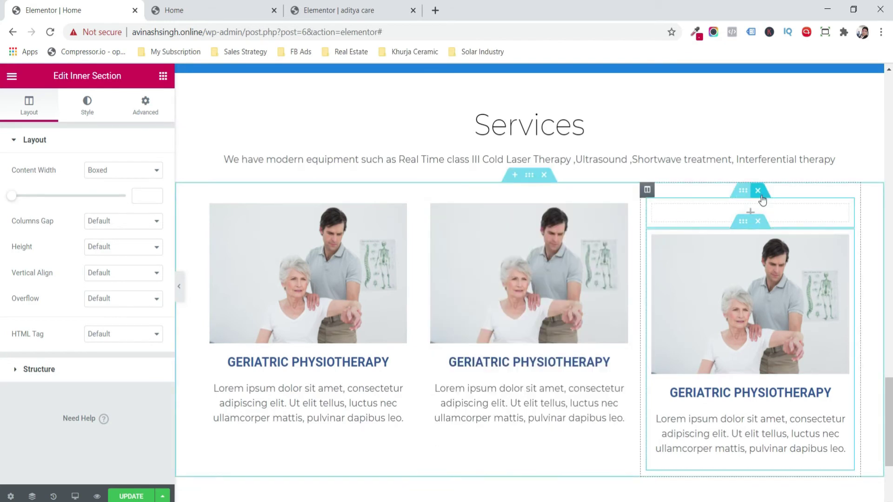
click(758, 191)
click(514, 256)
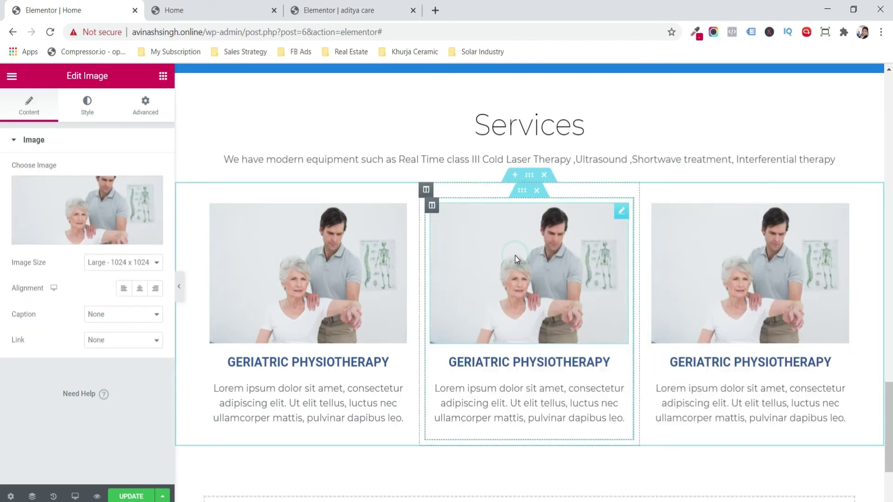
click(130, 209)
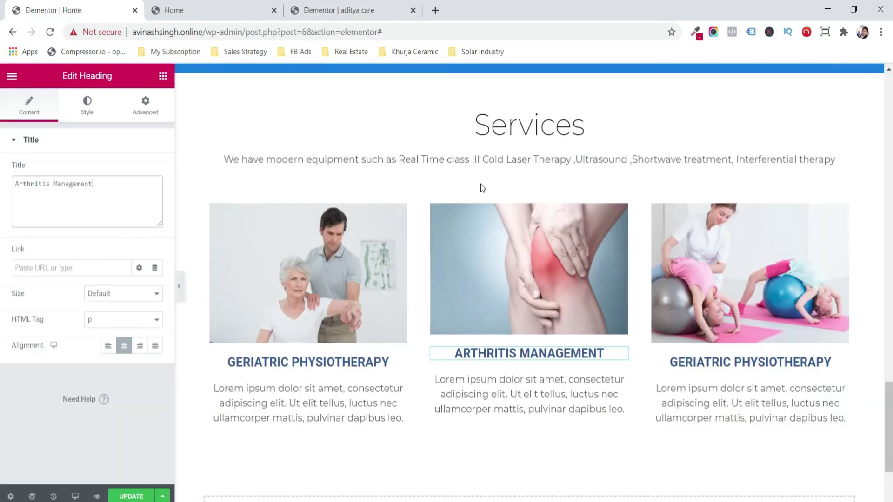
- Retitle the right card 'Paediatric Physiotherapy'
click(706, 359)
triple_click(114, 205)
text(Paediatric Physiotherapy)
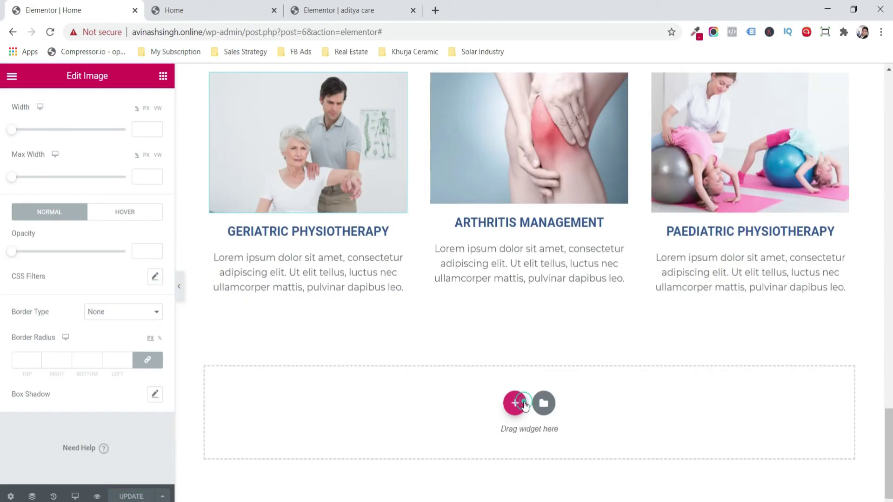
click(518, 403)
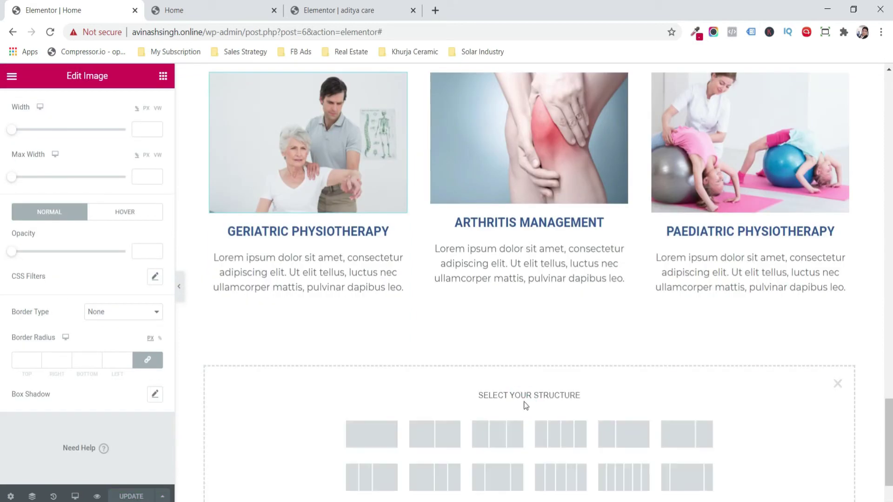
- Add a single-column section containing an inner section with two side-by-side columns
click(380, 441)
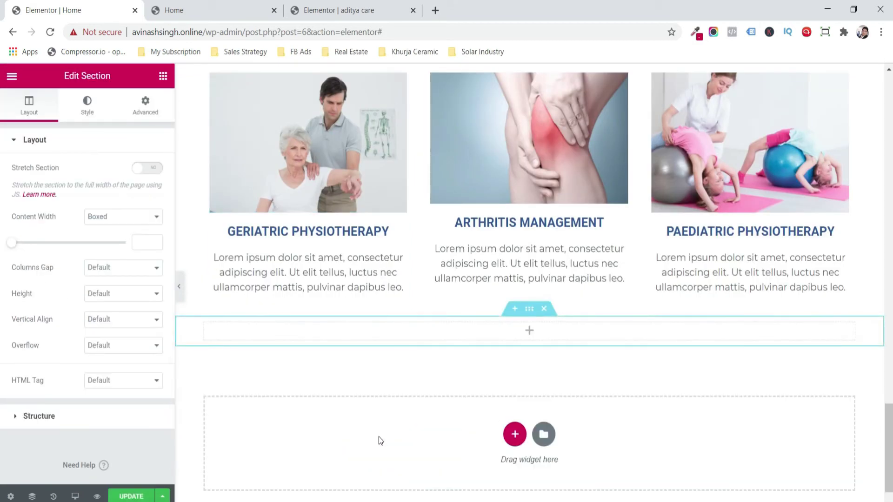
click(162, 75)
drag(54, 188, 265, 330)
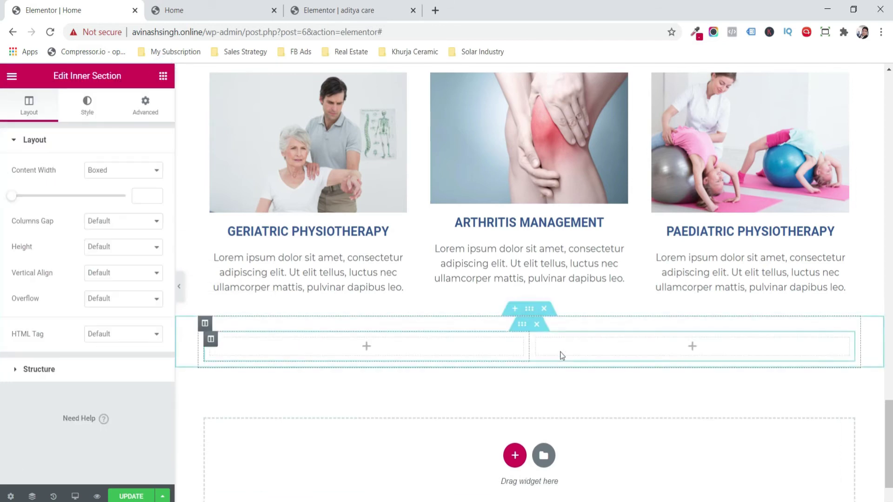
right_click(537, 323)
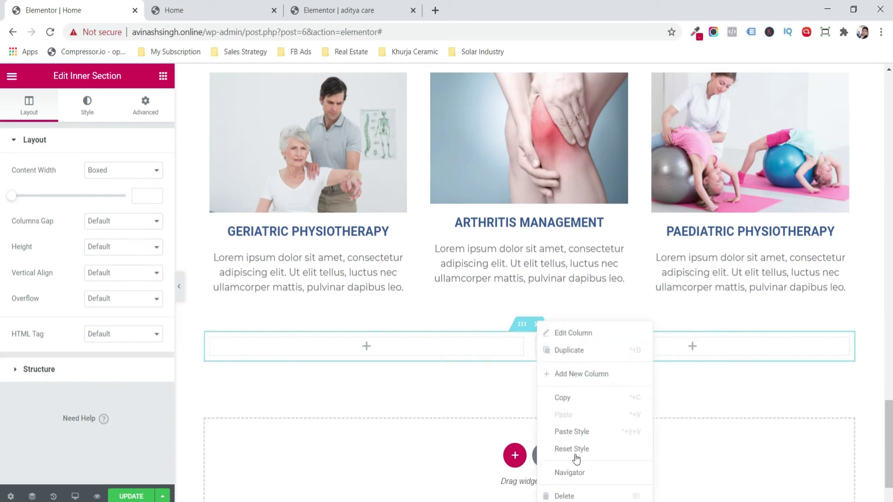
click(565, 495)
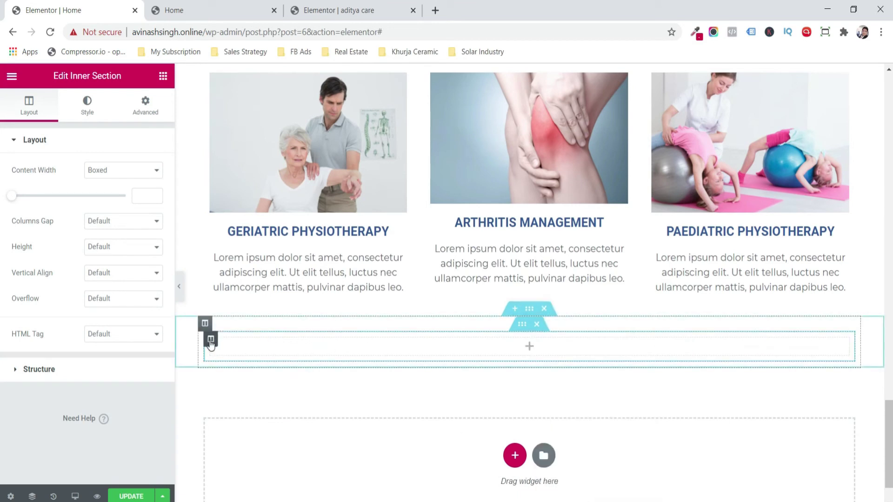
right_click(210, 341)
click(232, 352)
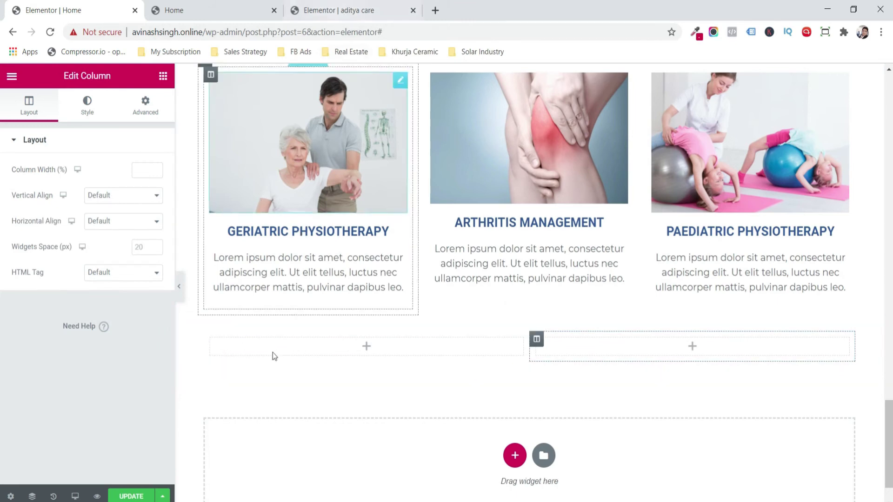
- Find the Counter widget with 'cou' and place it in the left column
click(163, 74)
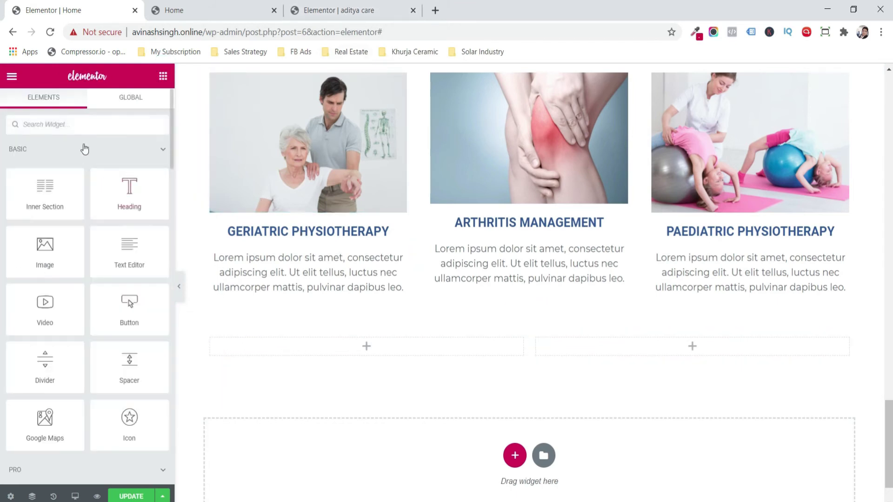
text(coun)
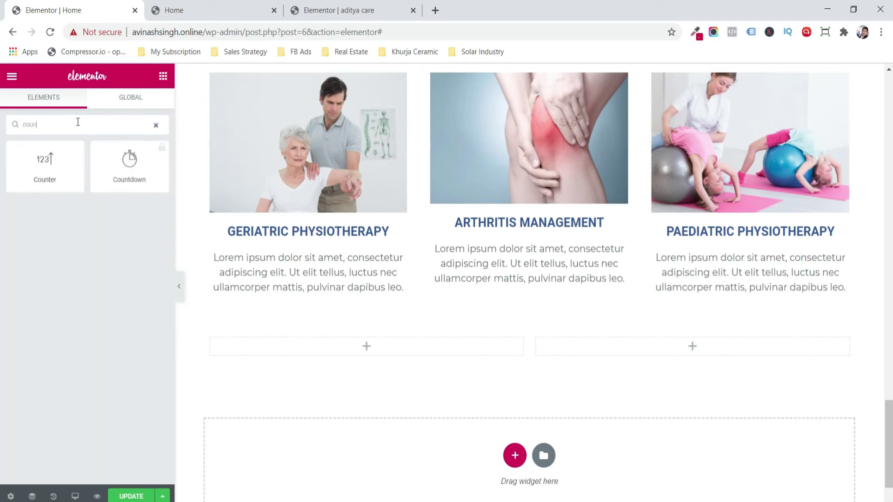
drag(60, 174, 280, 361)
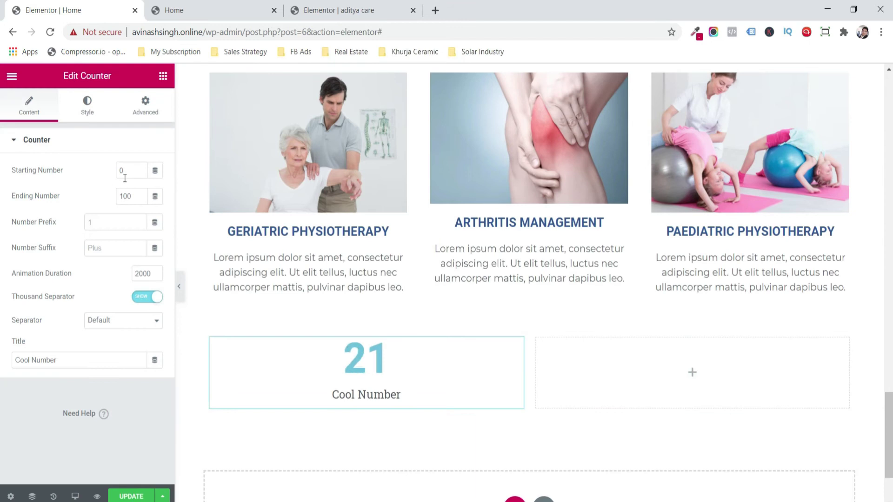
- Set the counter's ending number to 28 and change its title to Sections
double_click(132, 193)
text(28)
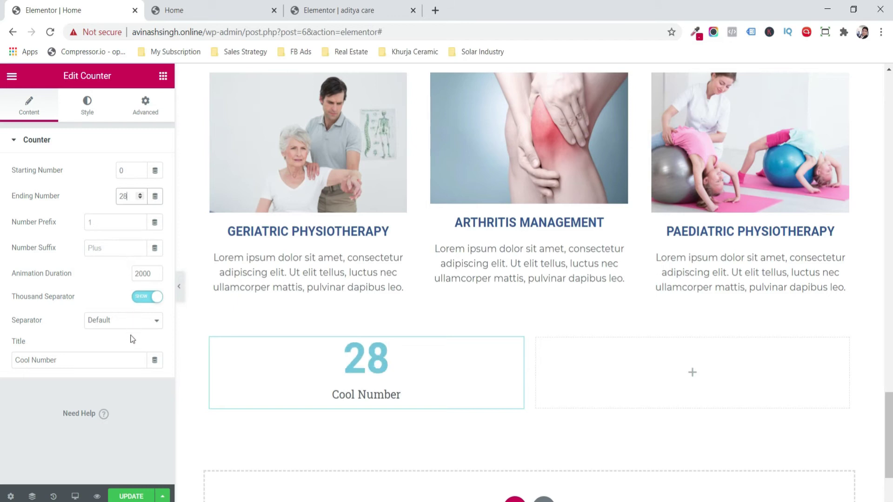
triple_click(110, 357)
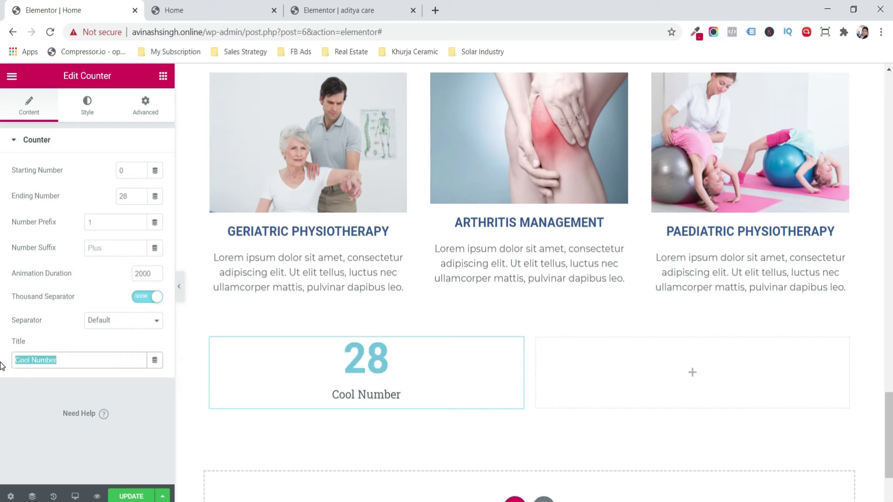
text(Se)
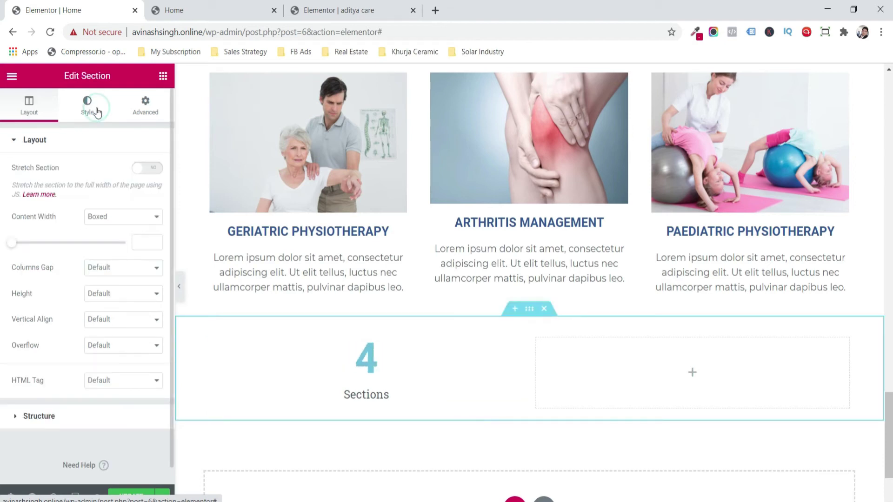
- Give the counter section a classic #3358A1 dark blue background
click(87, 105)
click(107, 197)
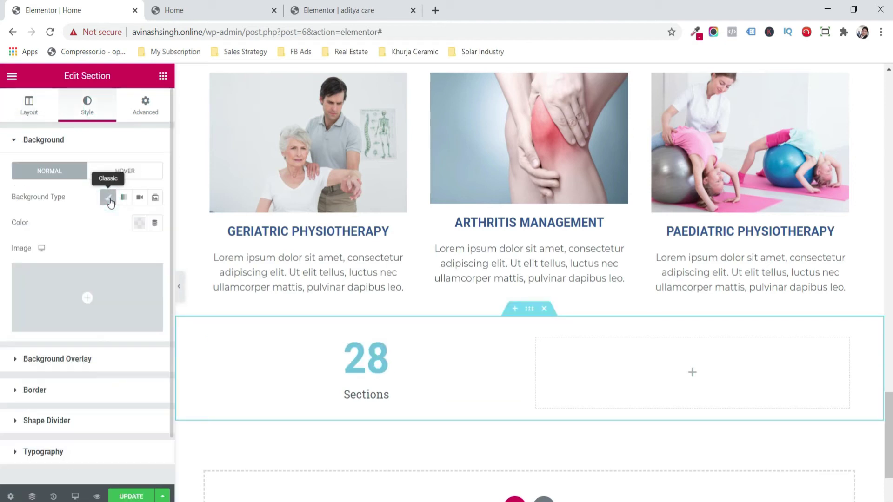
click(139, 223)
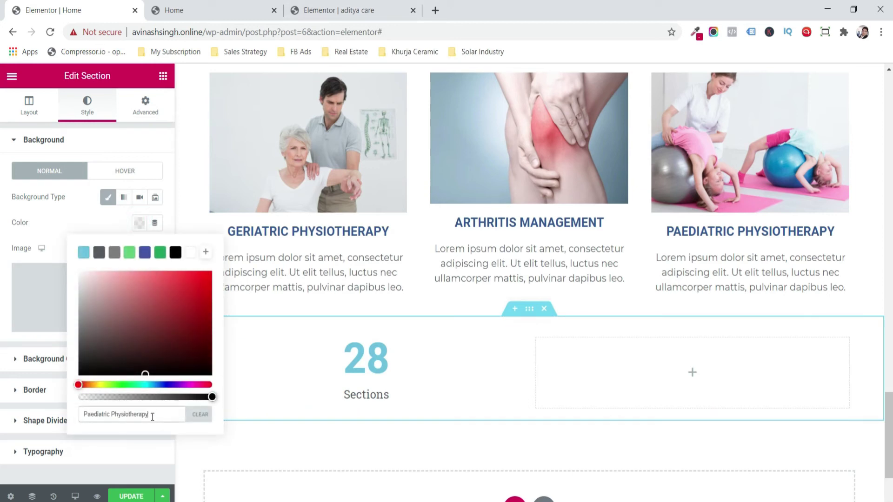
text(#3358A1)
click(186, 446)
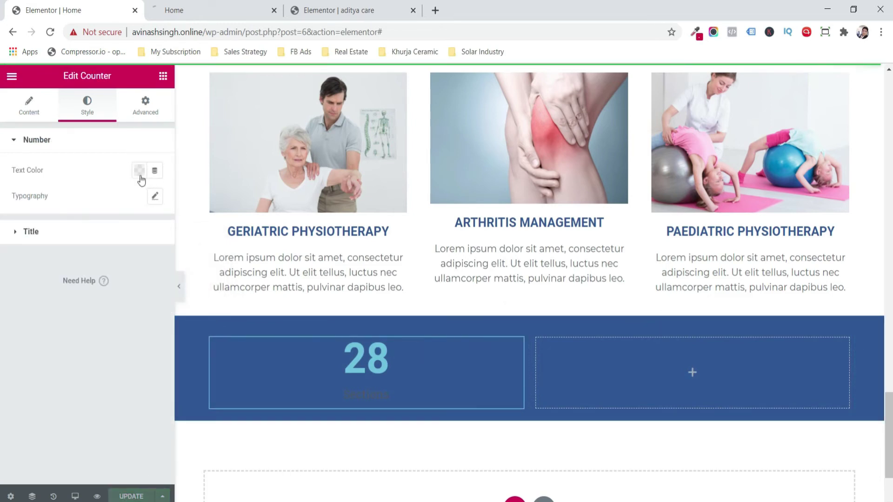
- Set the counter number's font family to Montserrat
click(140, 172)
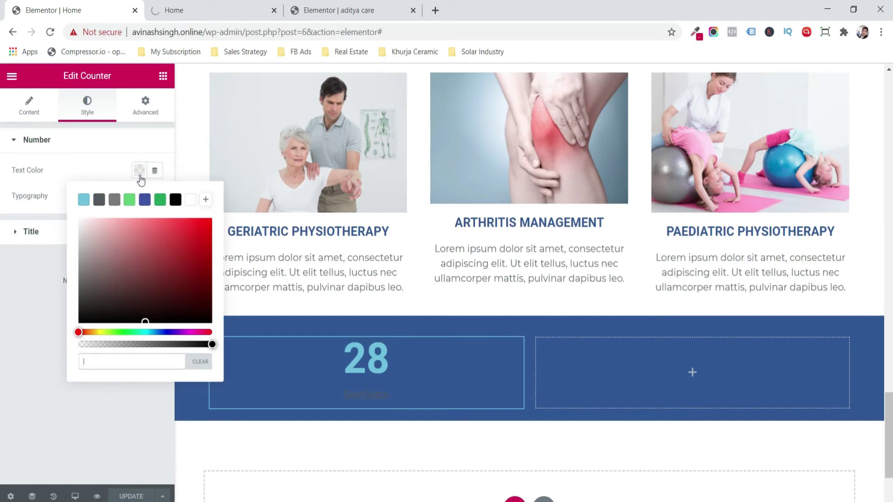
click(140, 174)
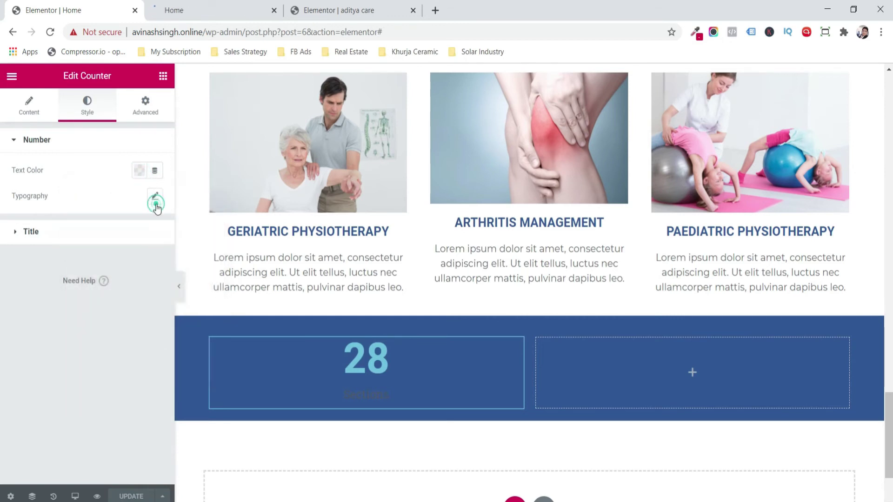
click(156, 204)
click(119, 229)
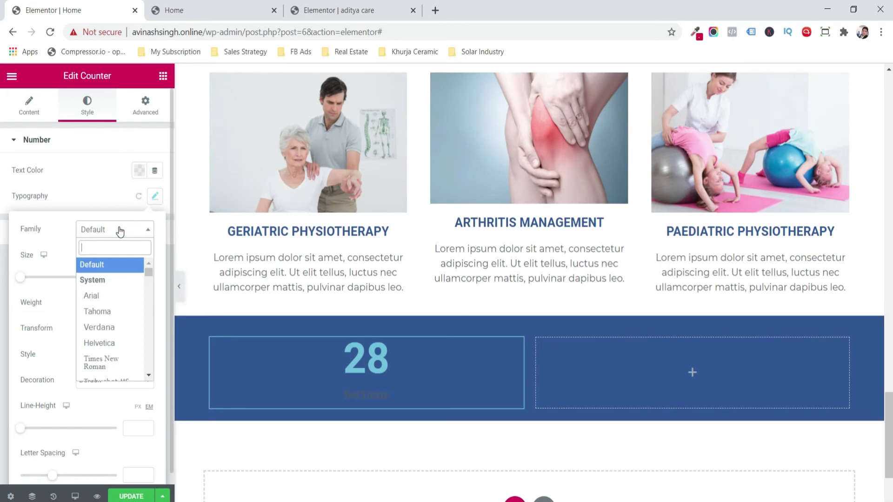
text(mont)
key(Down)
key(Down)
key(Up)
key(Return)
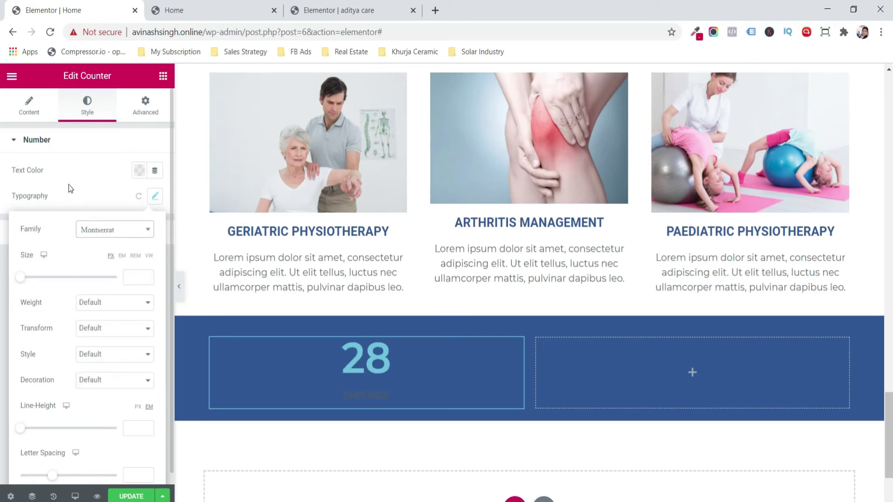
click(69, 185)
- Make the counter title #FFFFFF white, Montserrat and uppercase
click(107, 236)
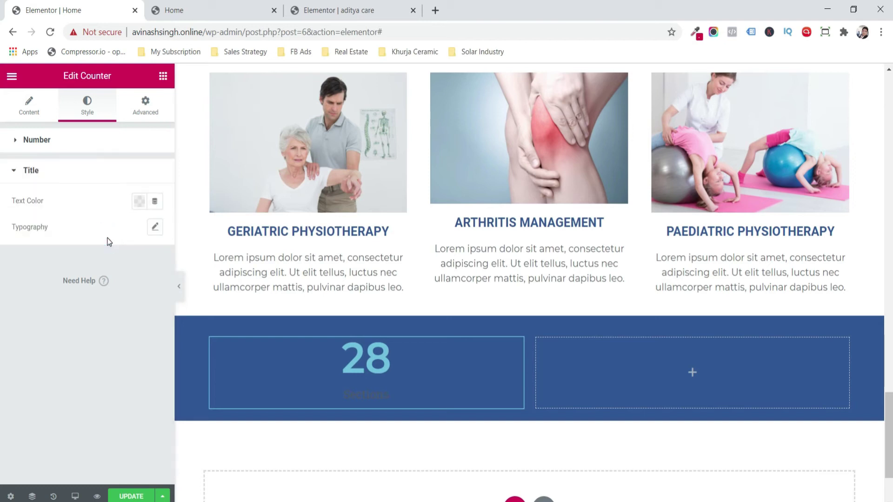
click(139, 210)
drag(126, 265, 80, 251)
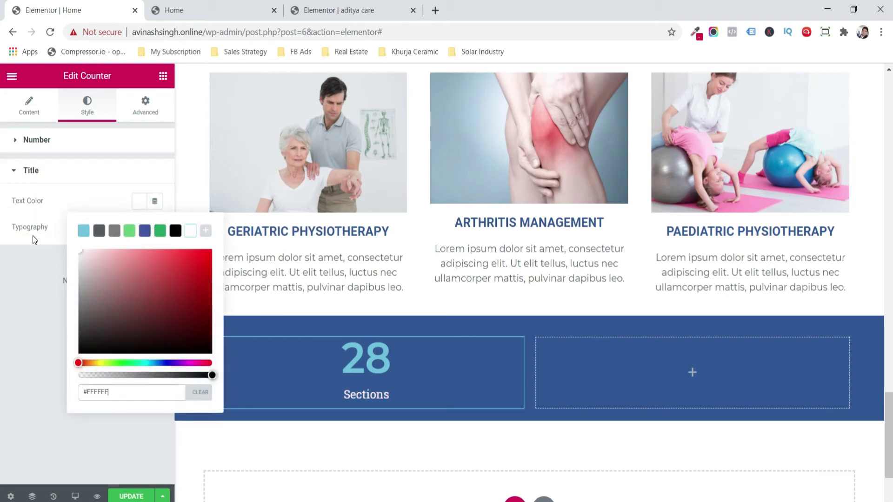
click(28, 327)
click(153, 229)
click(132, 259)
text(mont)
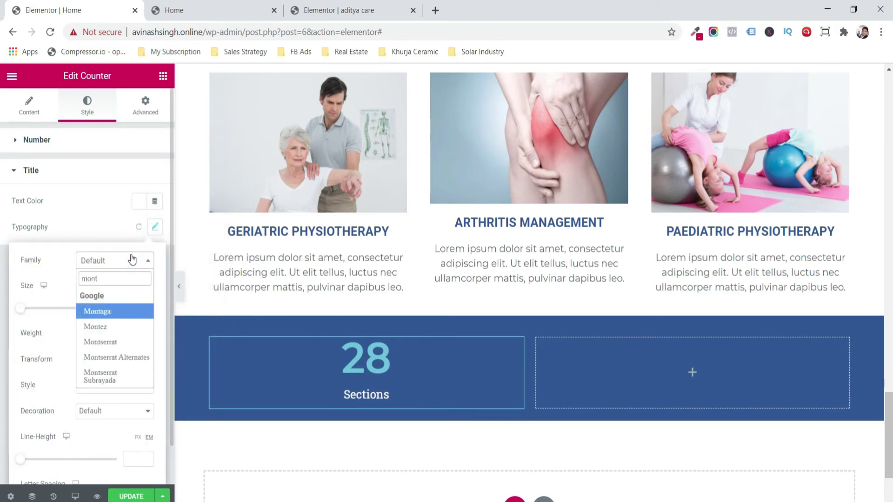
key(Down)
key(Down)
key(Return)
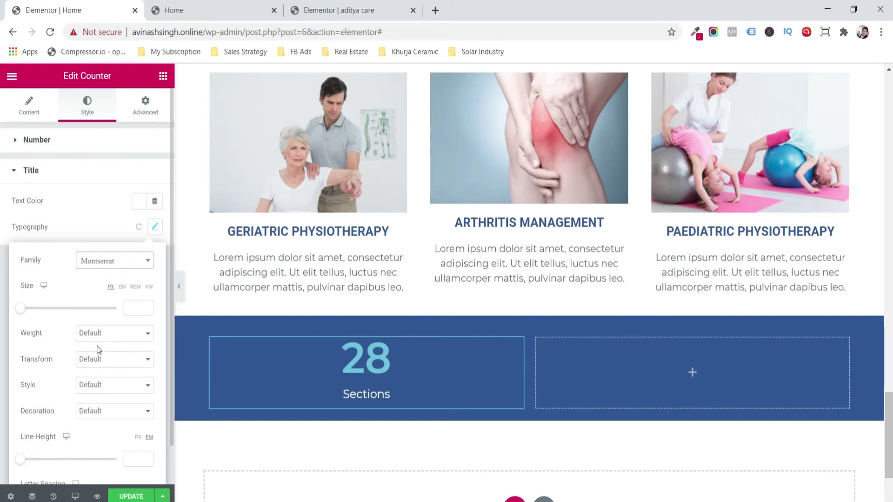
click(121, 360)
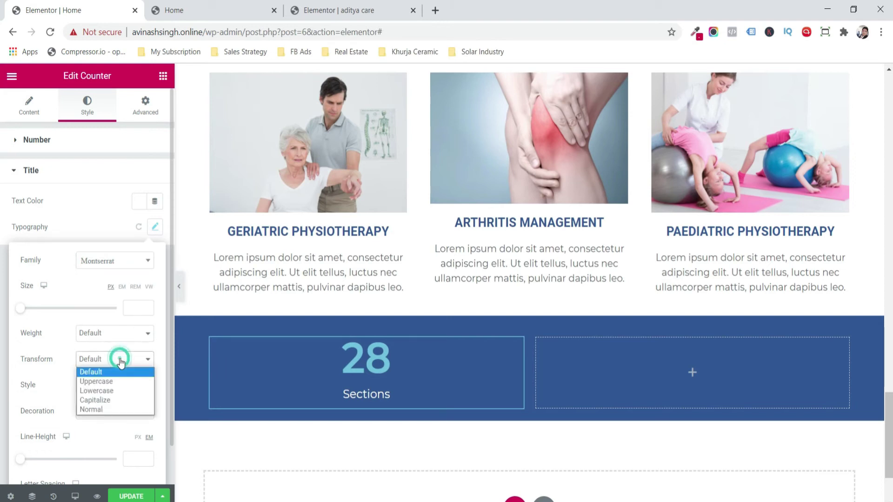
click(116, 381)
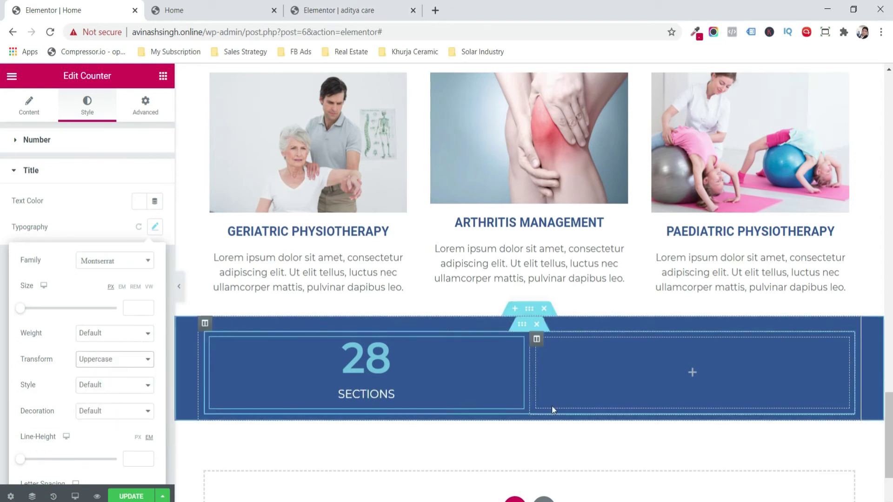
- Duplicate the counter column so the band shows four counters
right_click(214, 347)
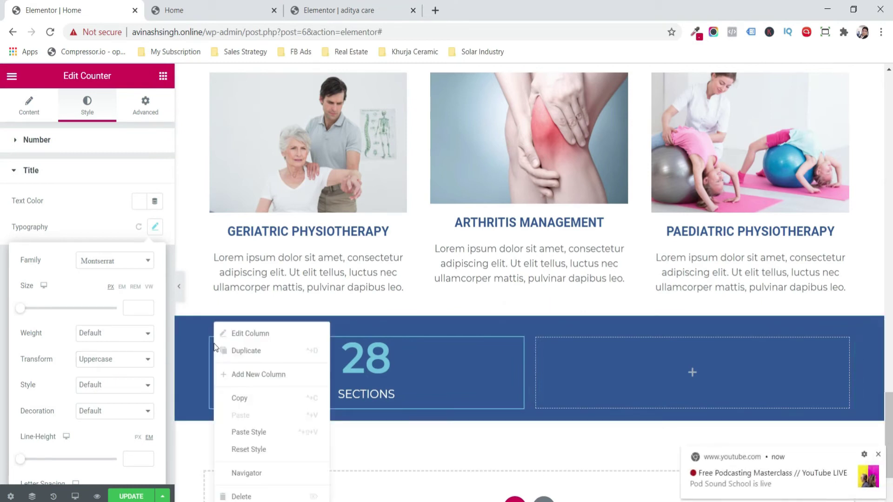
click(235, 351)
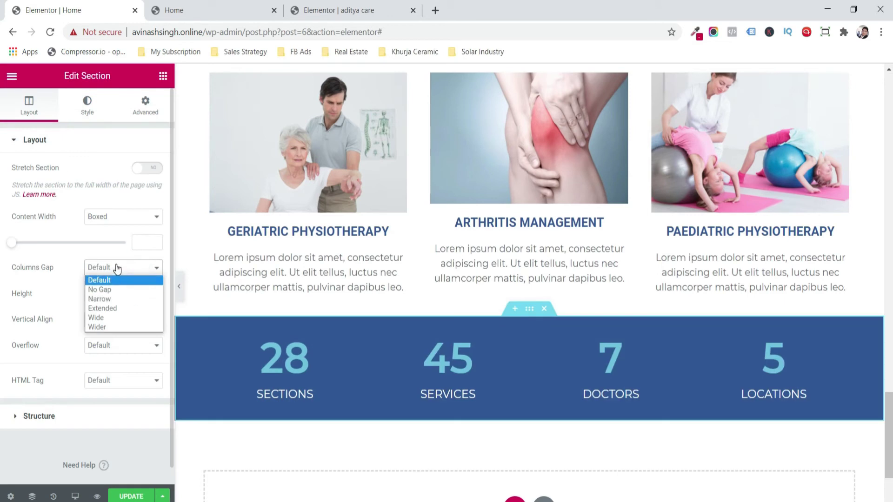
click(116, 265)
- Give the stats section a 400 px minimum height
click(116, 300)
click(107, 325)
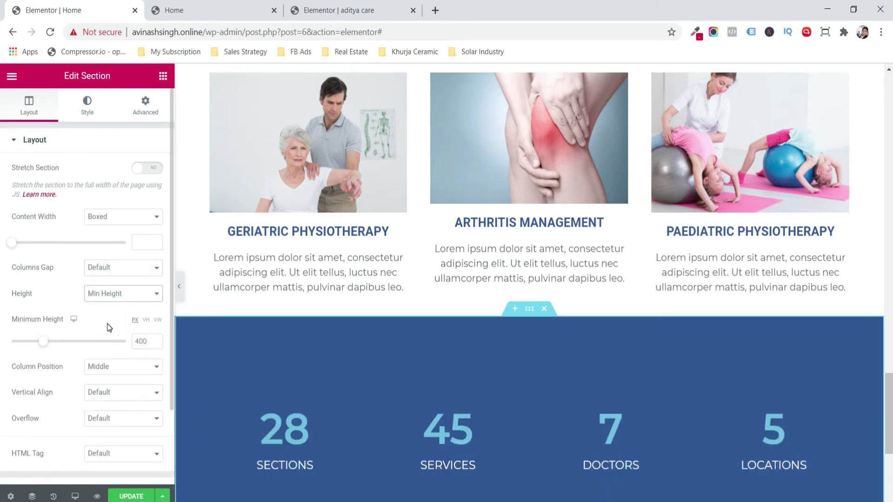
drag(885, 427, 670, 428)
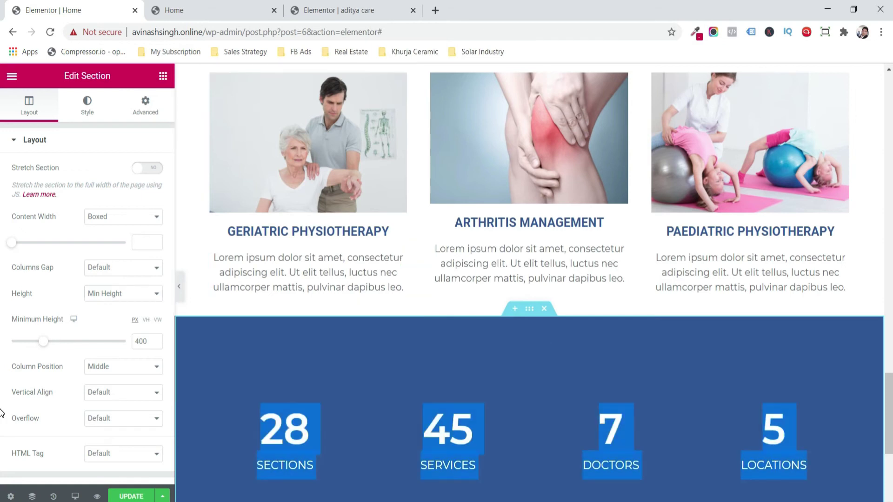
scroll(670, 428, down, 3)
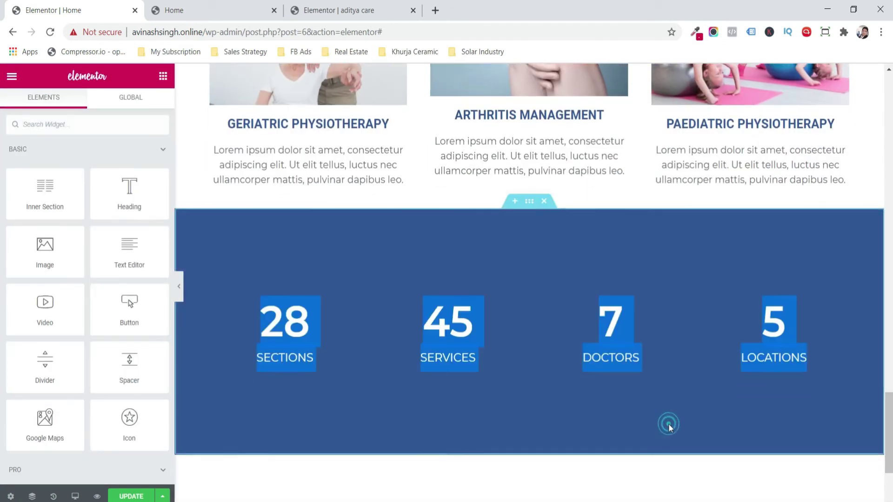
scroll(668, 423, up, 8)
right_click(527, 232)
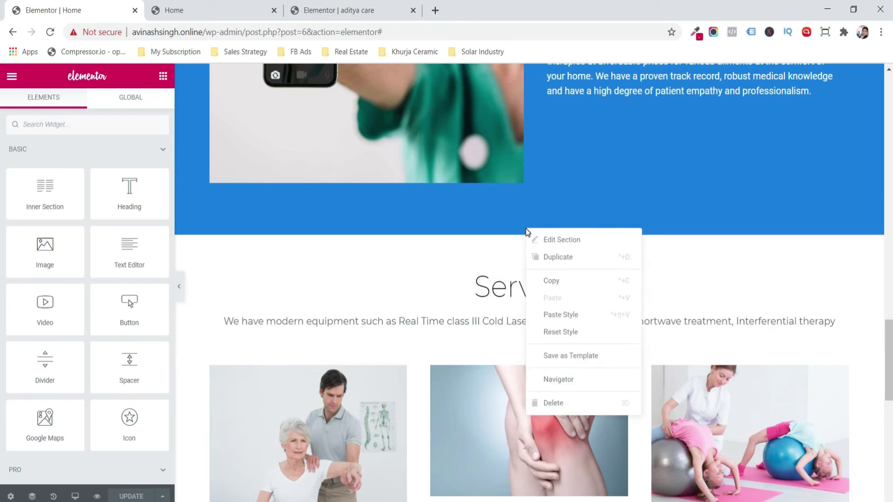
- Copy the Services section and paste it into the empty section below
click(557, 280)
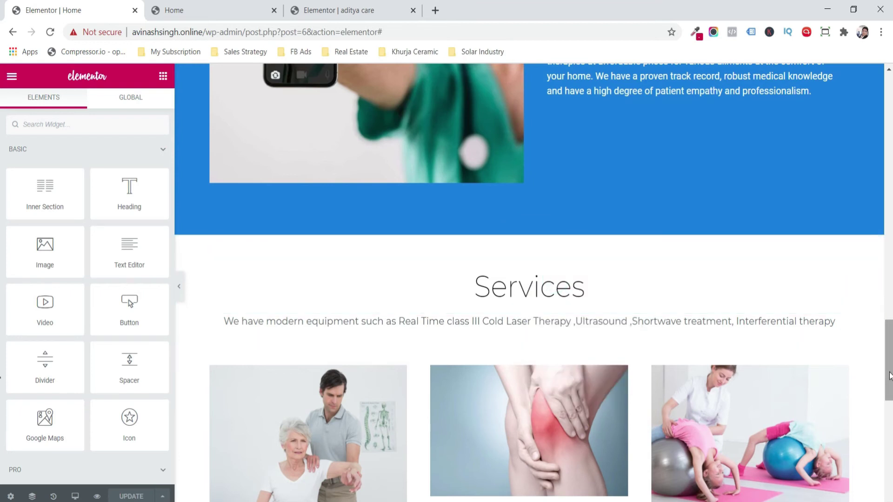
scroll(491, 473, down, 10)
right_click(350, 389)
click(383, 399)
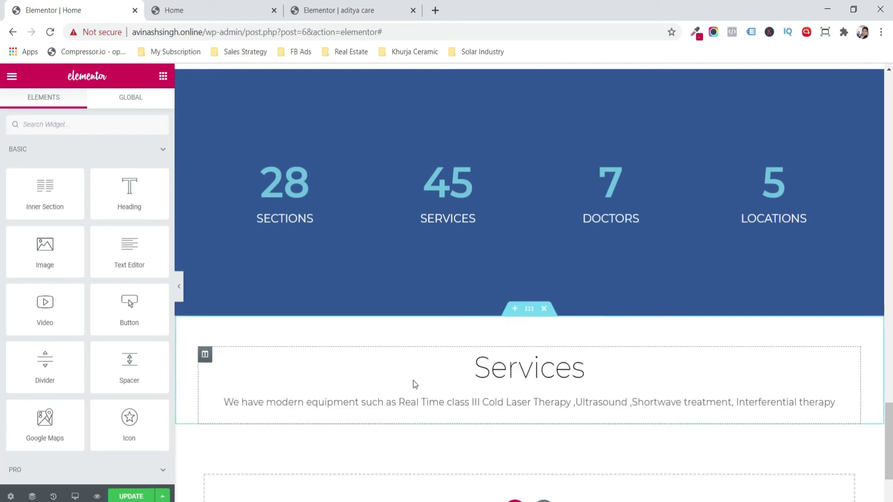
- Retitle the pasted heading 'Our Specialist' and replace its description text
click(458, 368)
click(77, 196)
key(ctrl+a)
text(Our Specialist)
click(465, 402)
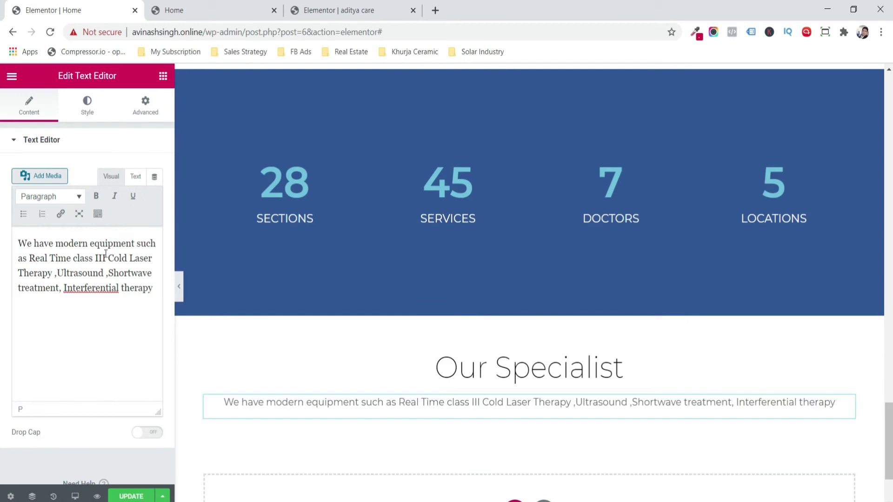
click(103, 258)
key(ctrl+a)
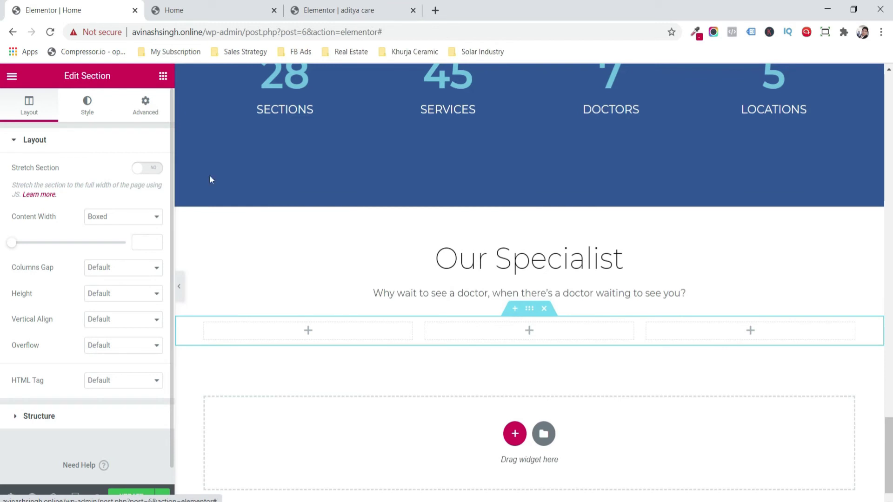
click(225, 329)
- Add Image, Heading, Text Editor and Icon List widgets to the first column
drag(41, 254, 229, 325)
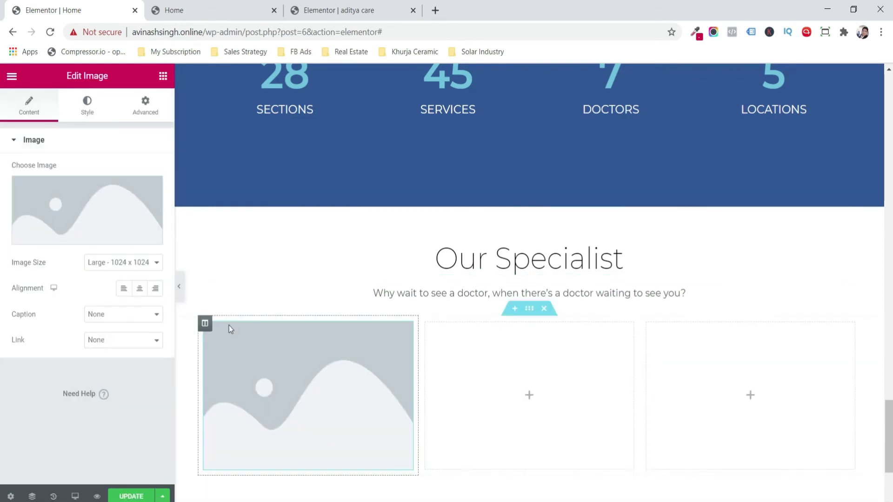
click(162, 77)
drag(116, 201, 239, 452)
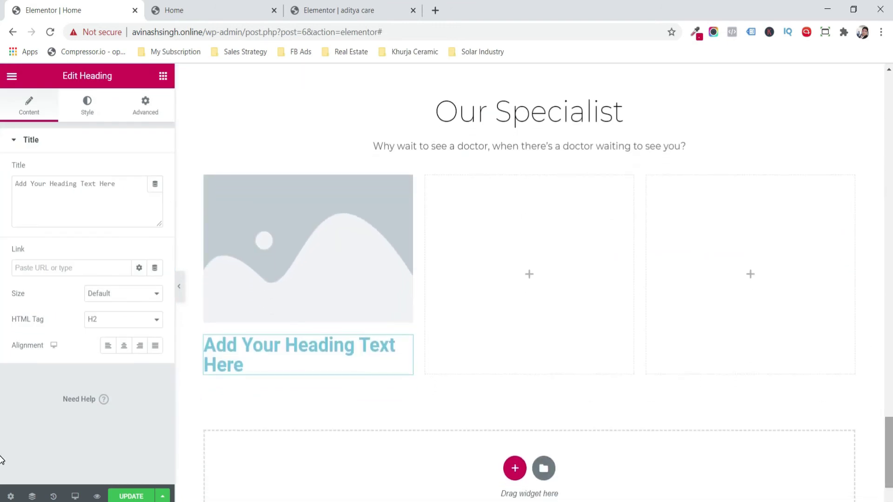
click(162, 76)
drag(121, 238, 239, 369)
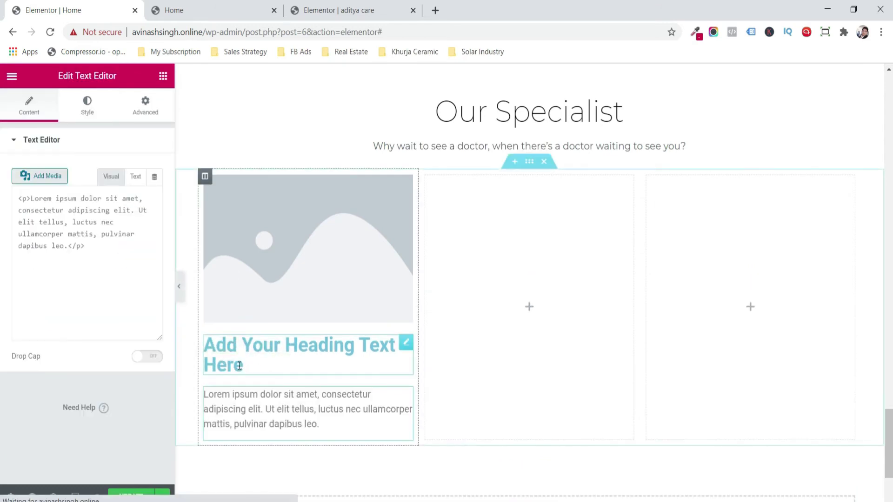
click(163, 76)
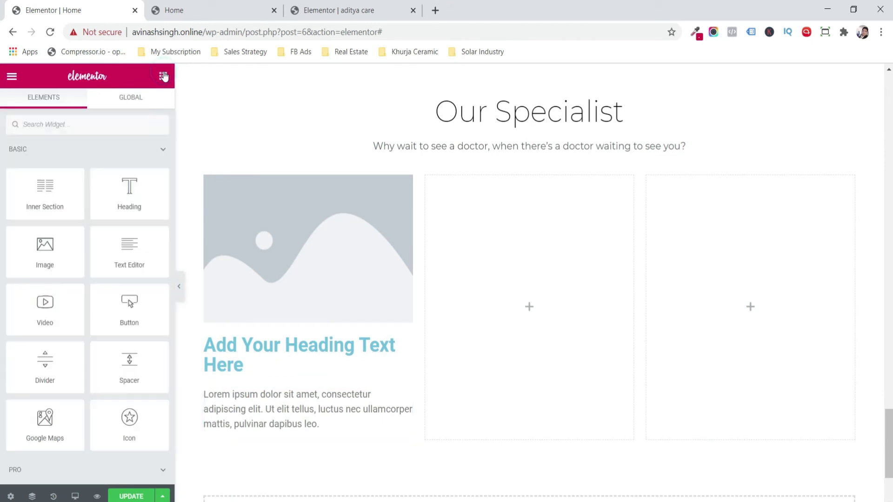
click(107, 125)
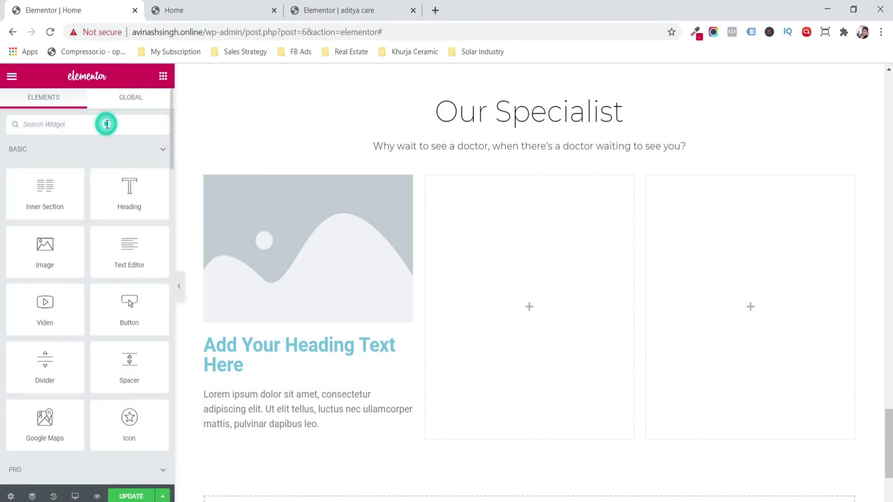
text(icon)
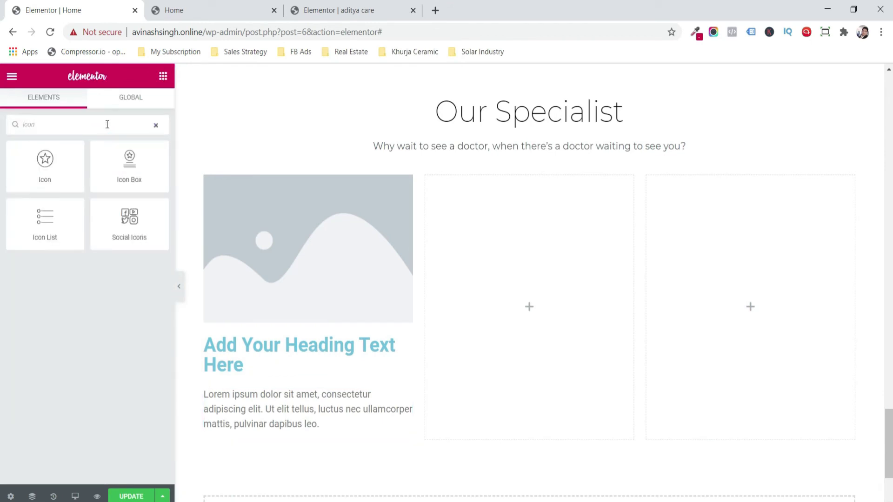
drag(50, 233, 286, 447)
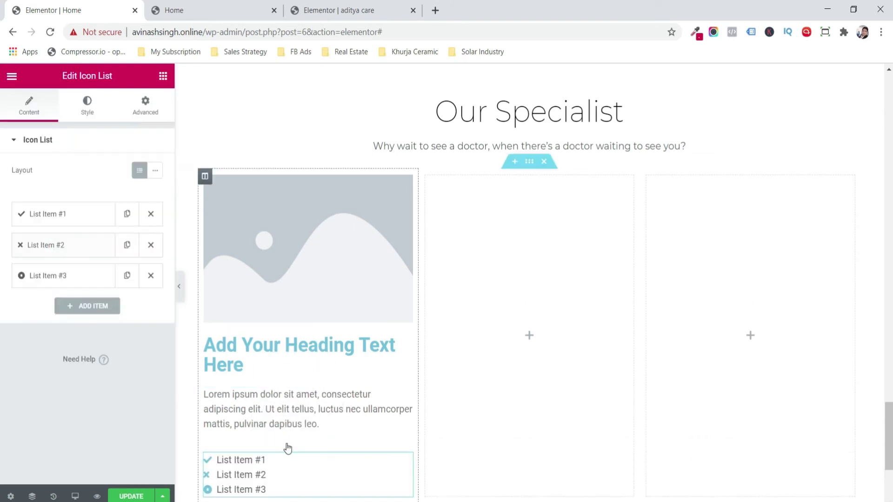
- Delete list item #2 and make item 1 an e-mail address with an envelope icon
click(150, 245)
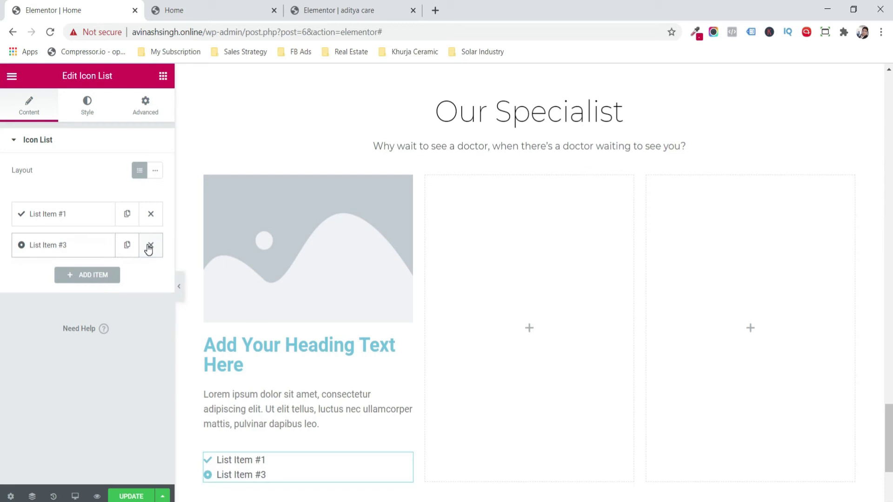
click(76, 211)
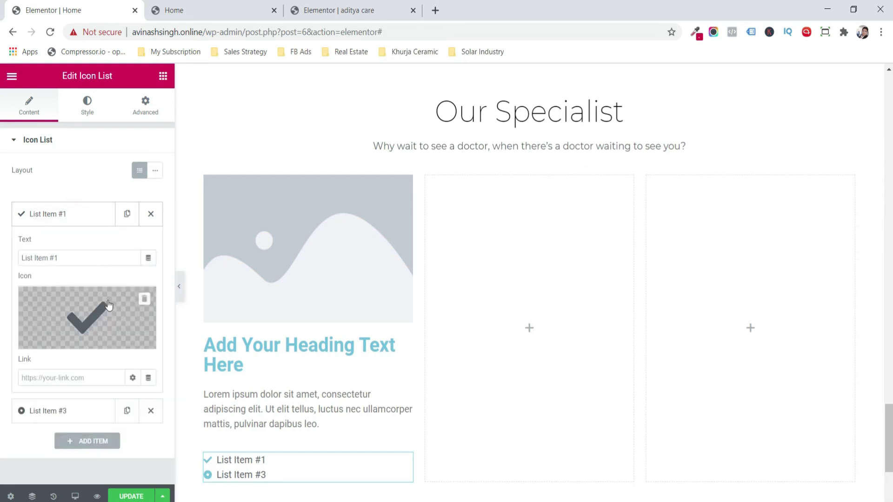
triple_click(93, 259)
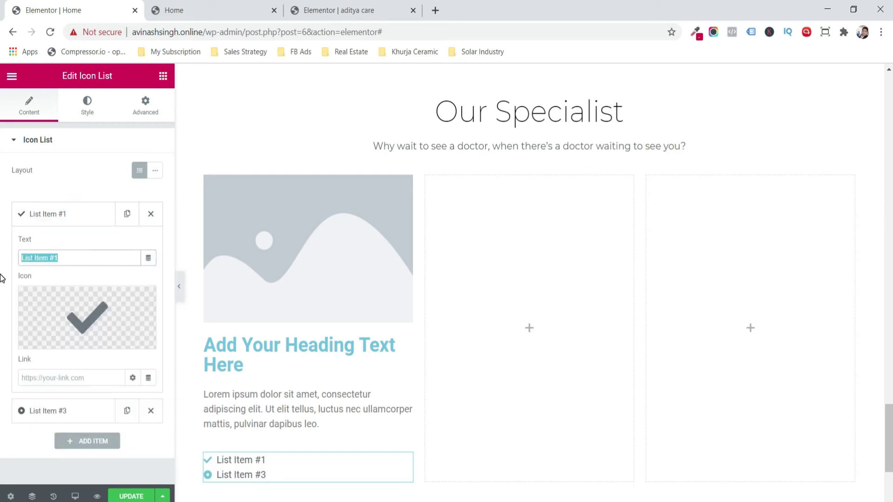
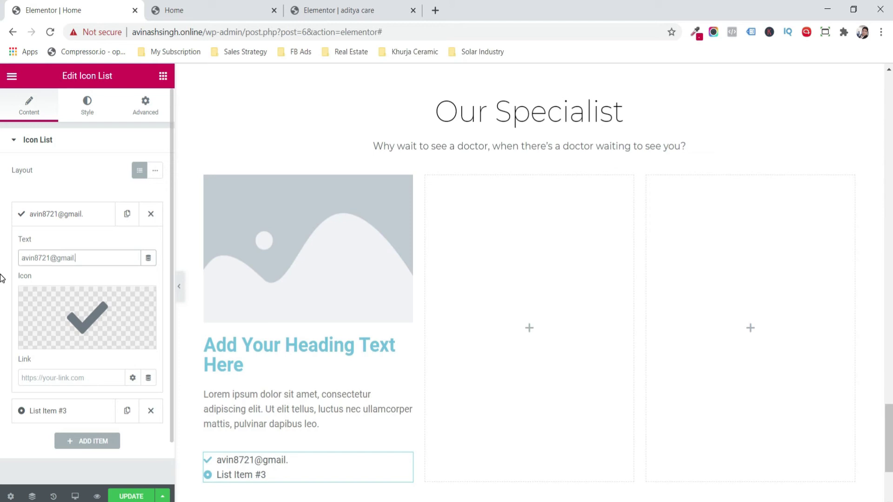
click(55, 311)
click(371, 119)
text(env)
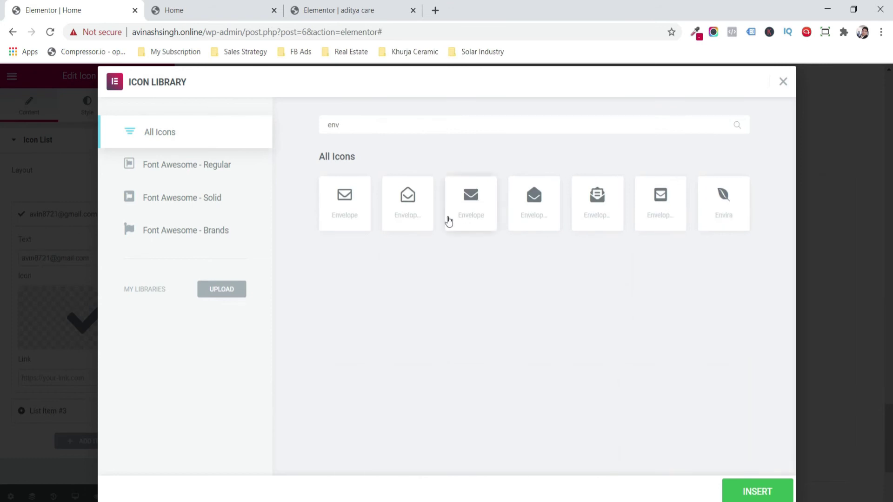
click(464, 207)
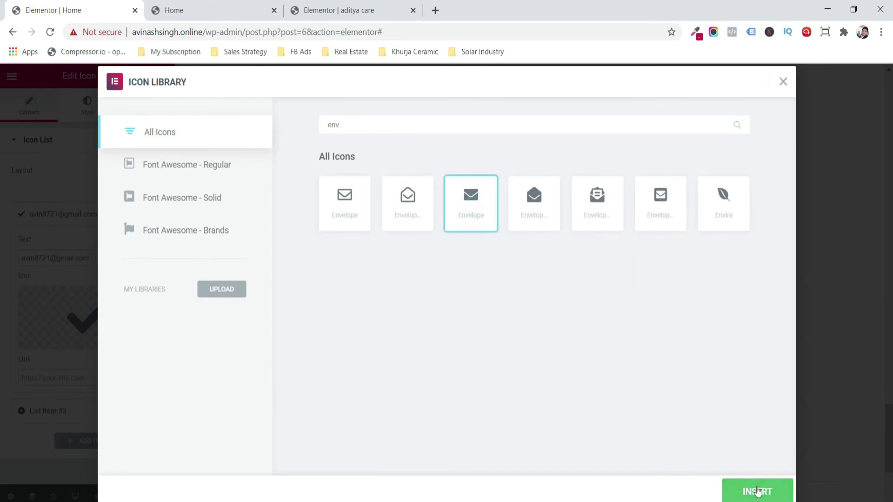
click(757, 492)
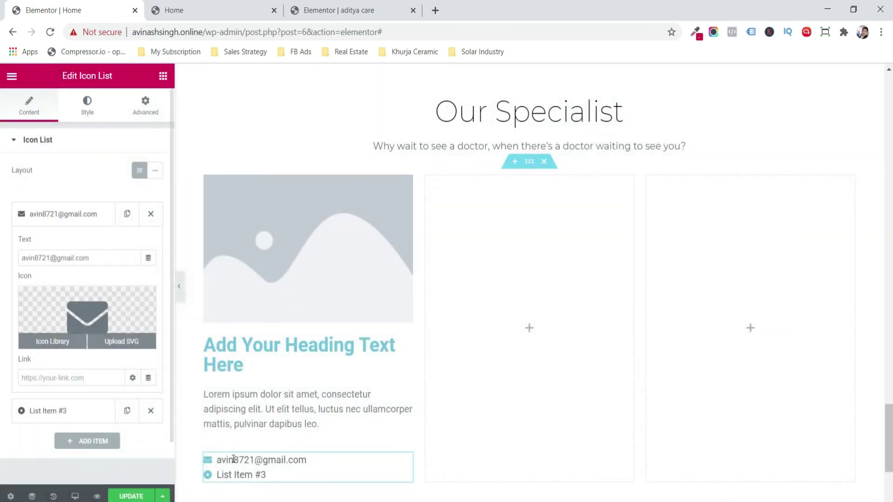
click(58, 214)
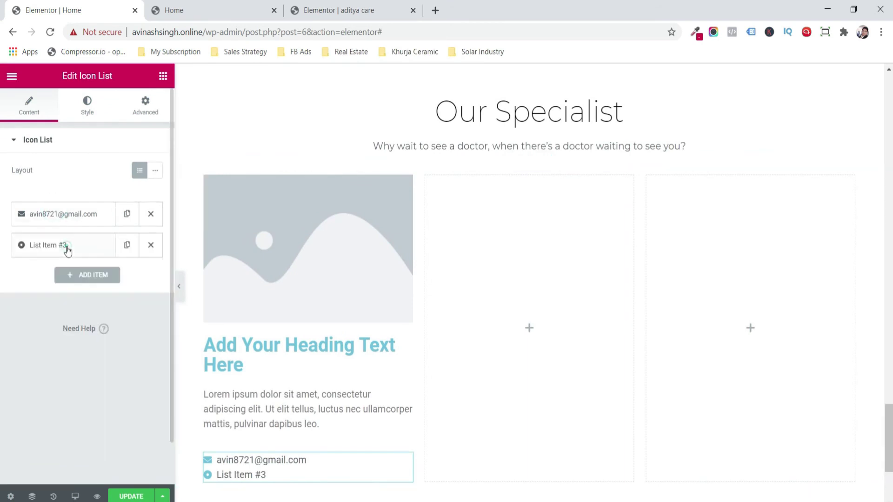
- Make item 3 a phone number with the Phone alt icon
click(66, 245)
triple_click(73, 289)
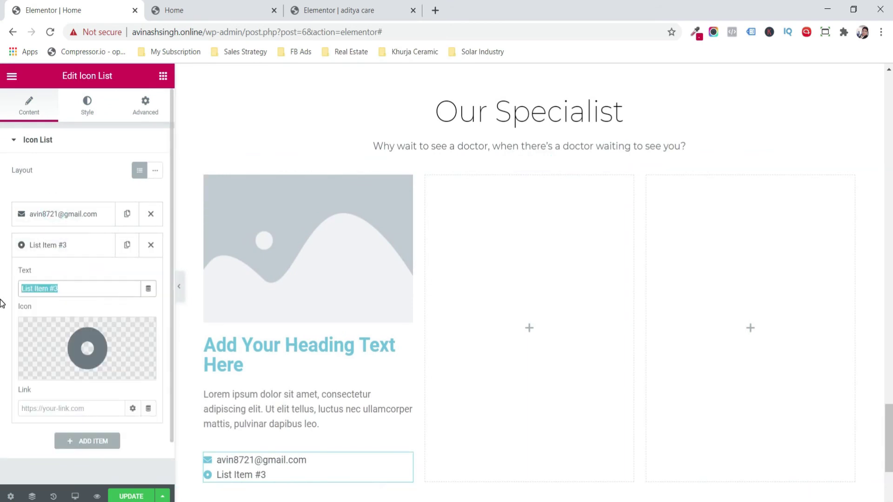
text(Call)
click(87, 349)
click(383, 127)
text(phon)
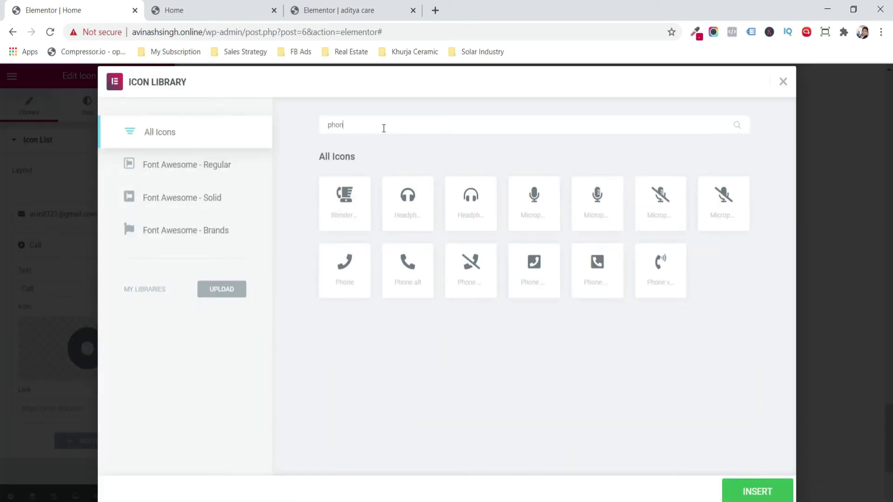
click(421, 280)
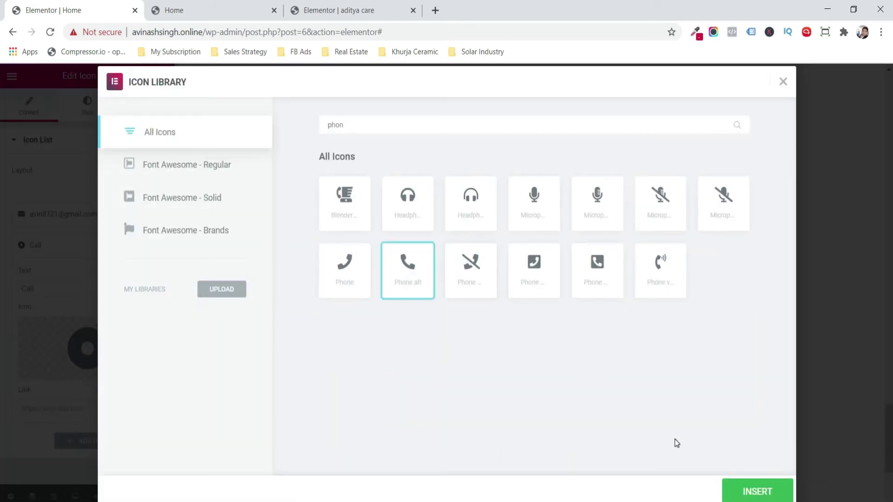
click(756, 494)
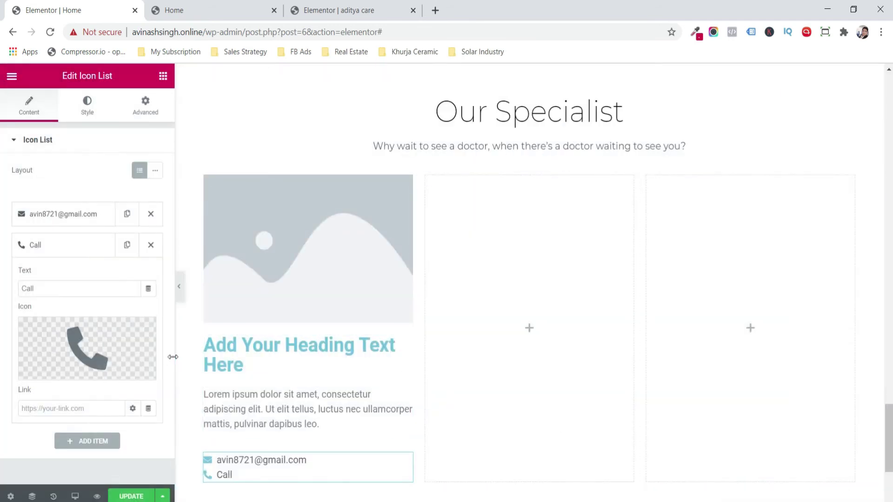
drag(83, 287, 1, 305)
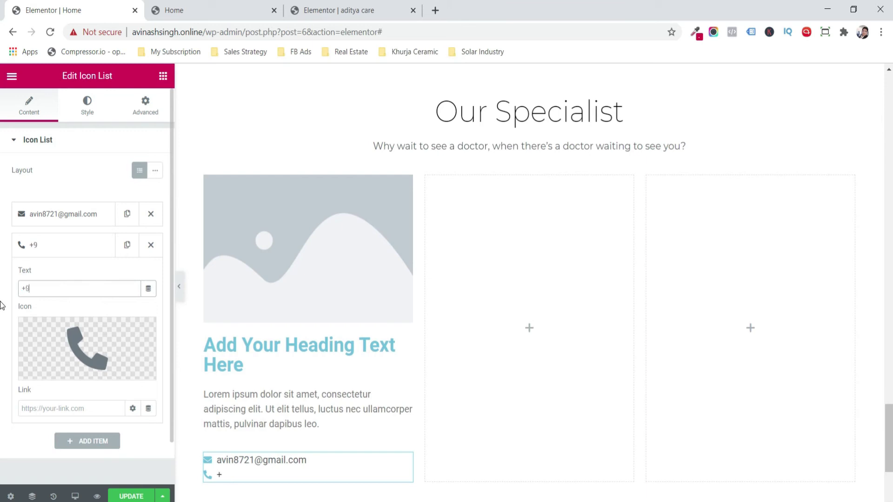
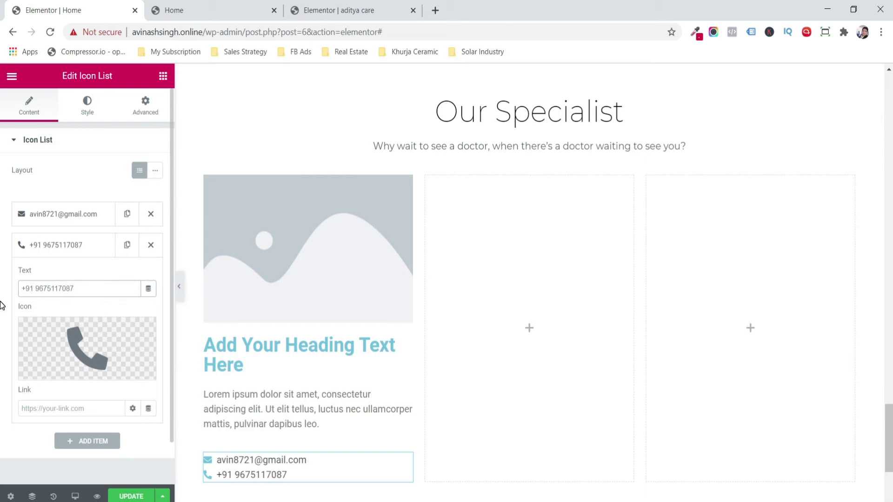
click(162, 76)
click(98, 124)
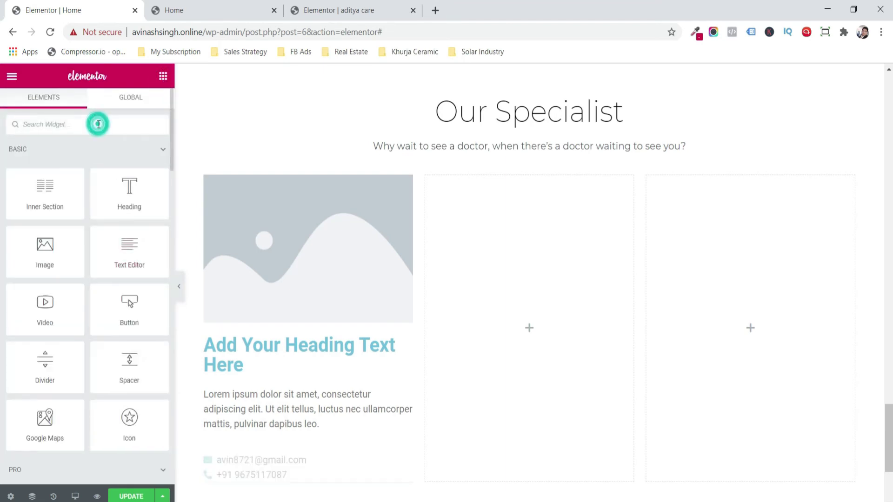
- Add a small, left-aligned, circular Social Icons row to the first column
text(socia)
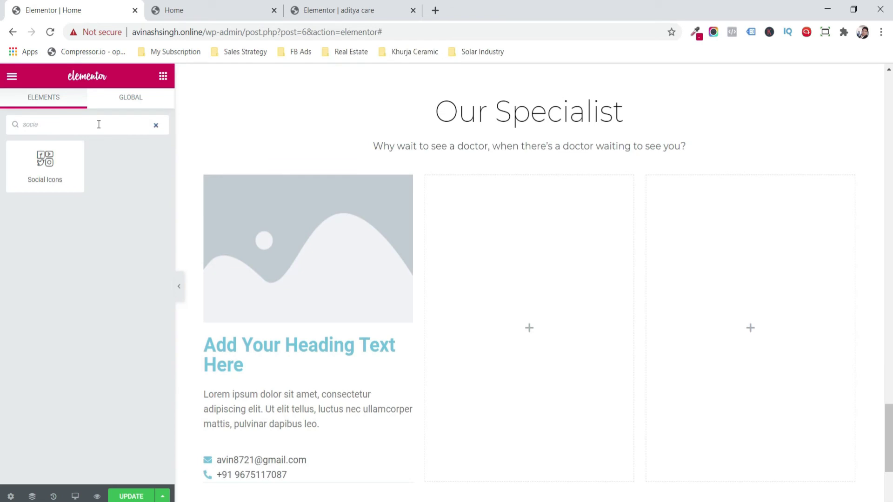
drag(44, 163, 266, 480)
drag(888, 447, 888, 458)
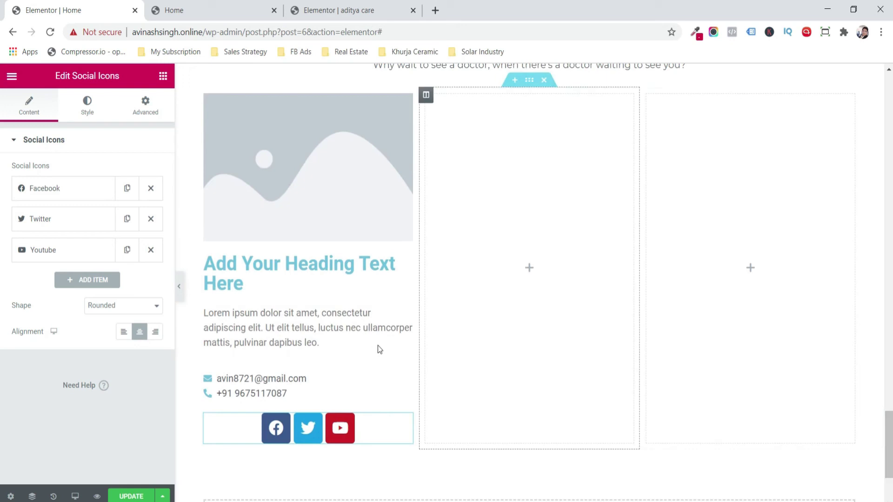
click(123, 332)
click(138, 305)
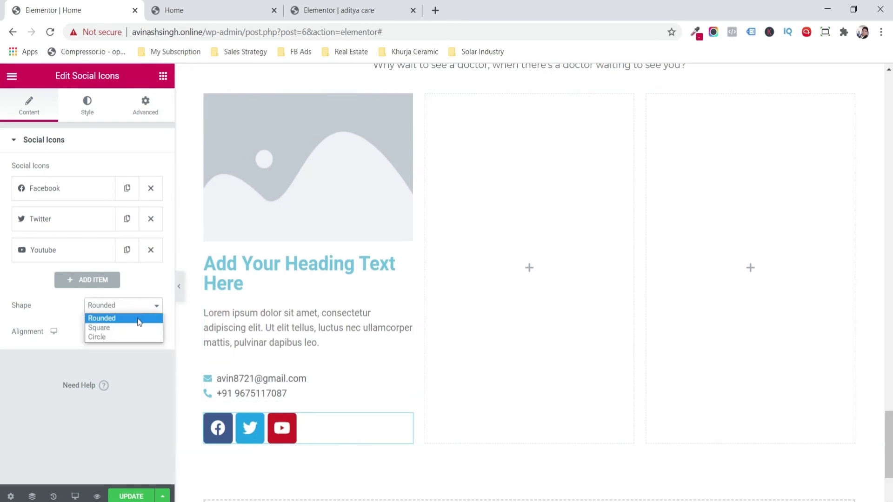
click(136, 328)
click(132, 305)
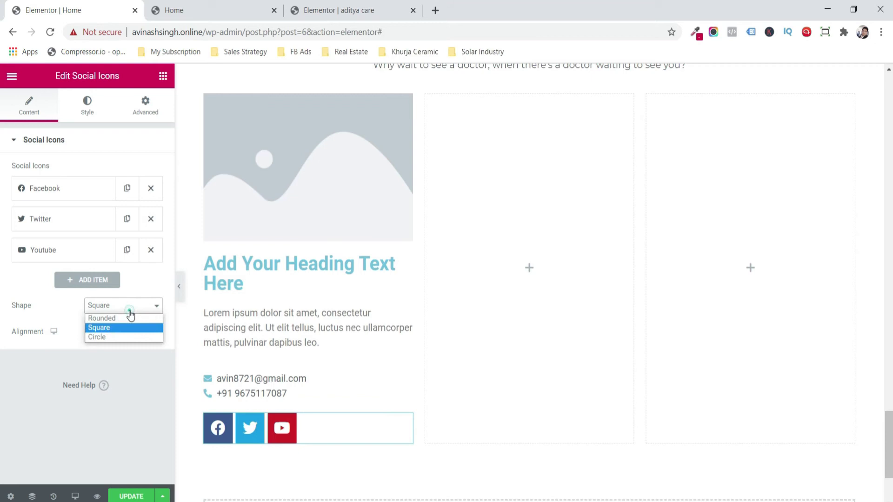
click(130, 335)
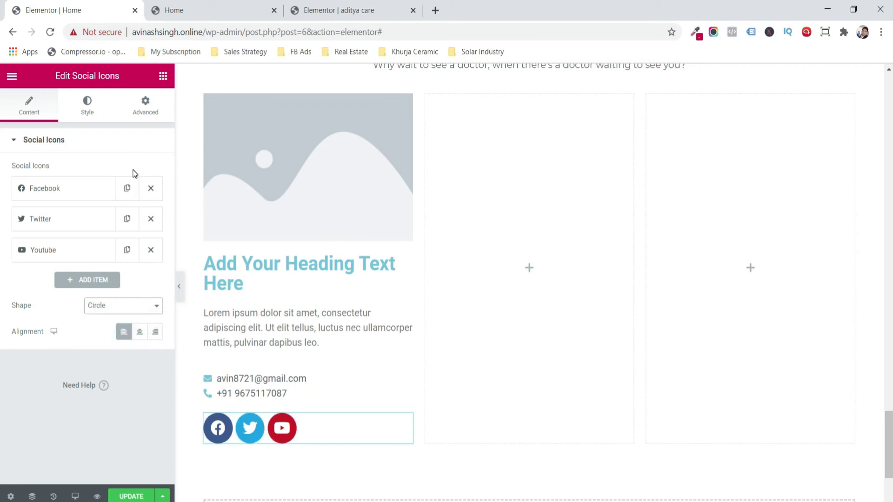
click(87, 103)
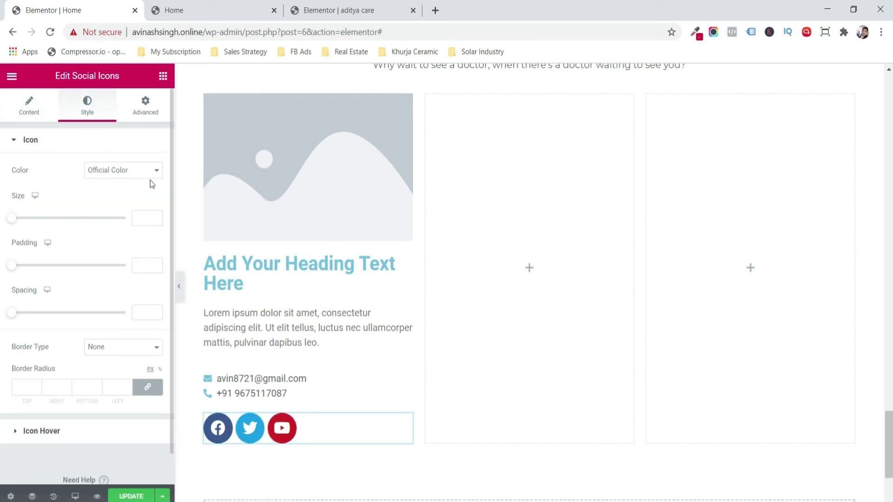
click(18, 218)
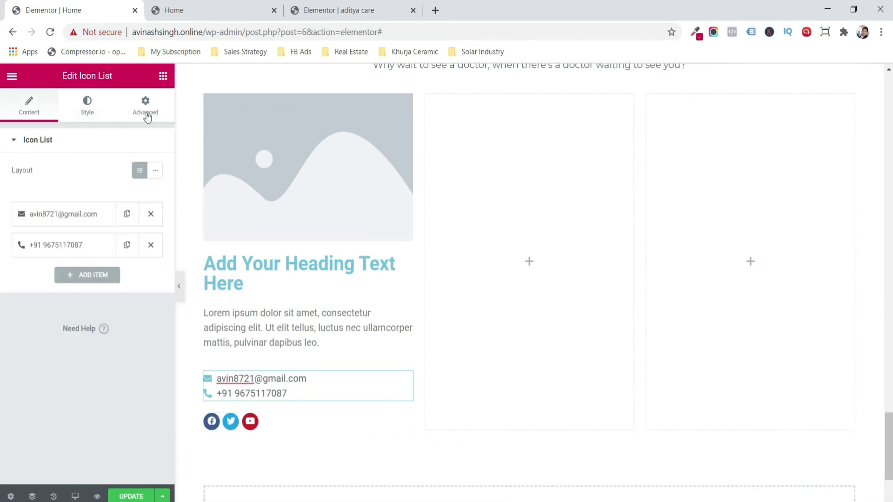
- Set the contact list's top margin to -25 and add a divider above it
click(145, 106)
click(147, 192)
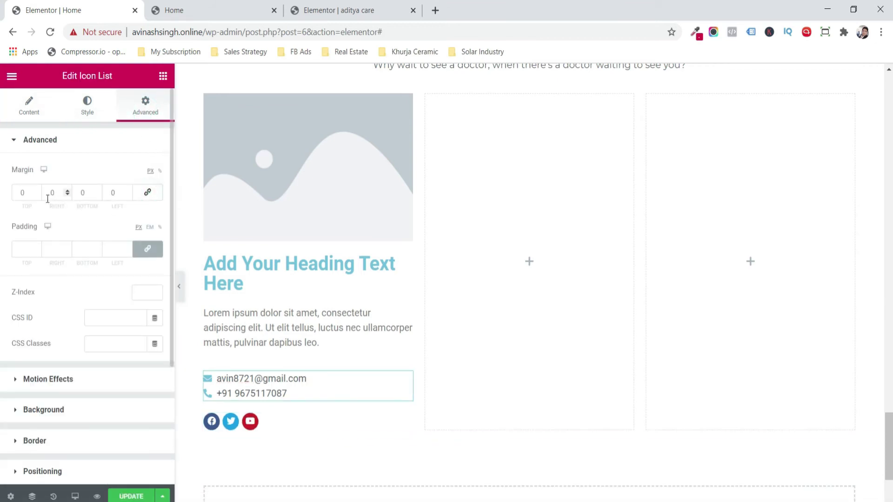
click(38, 195)
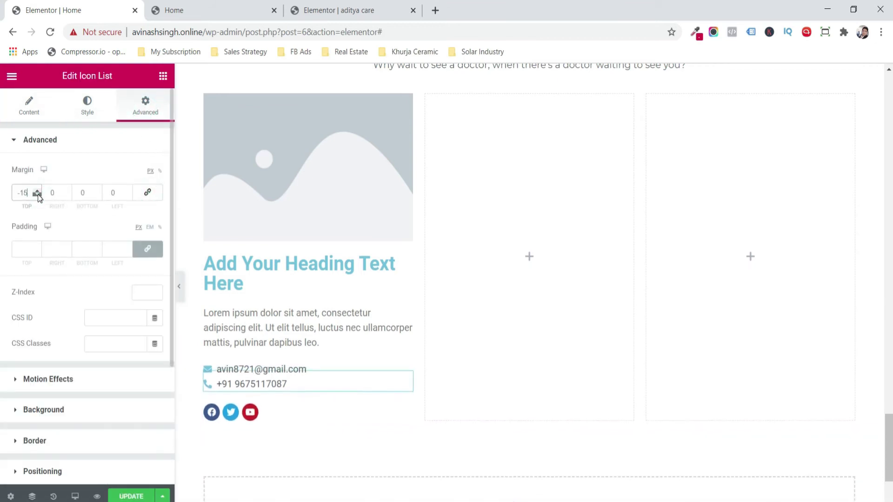
click(38, 194)
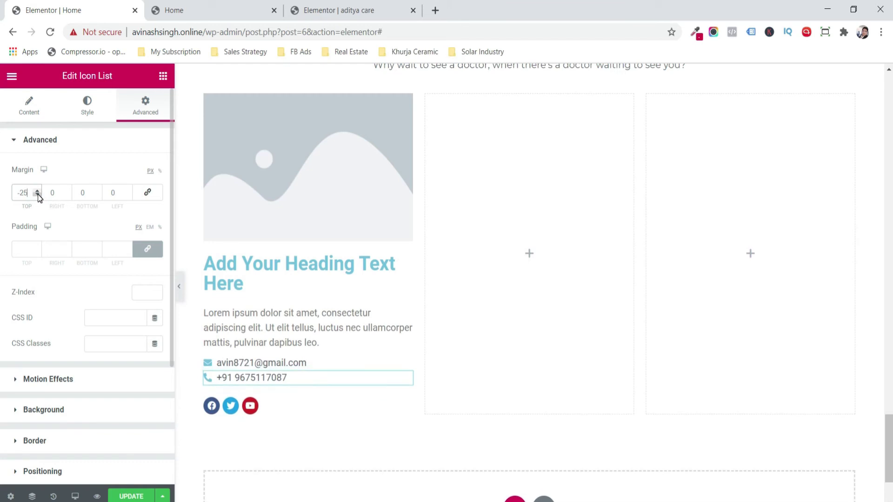
click(162, 76)
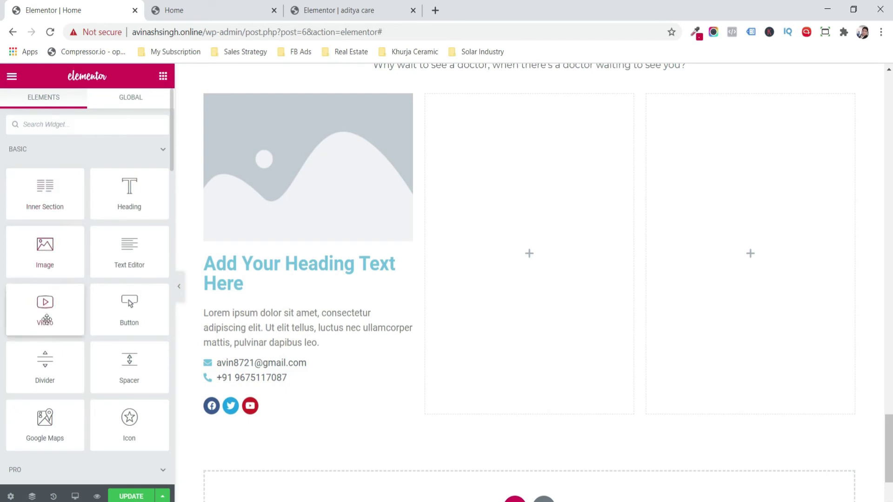
drag(44, 362, 235, 347)
- Set the divider width to 15 and its line weight to 2
drag(130, 221, 45, 225)
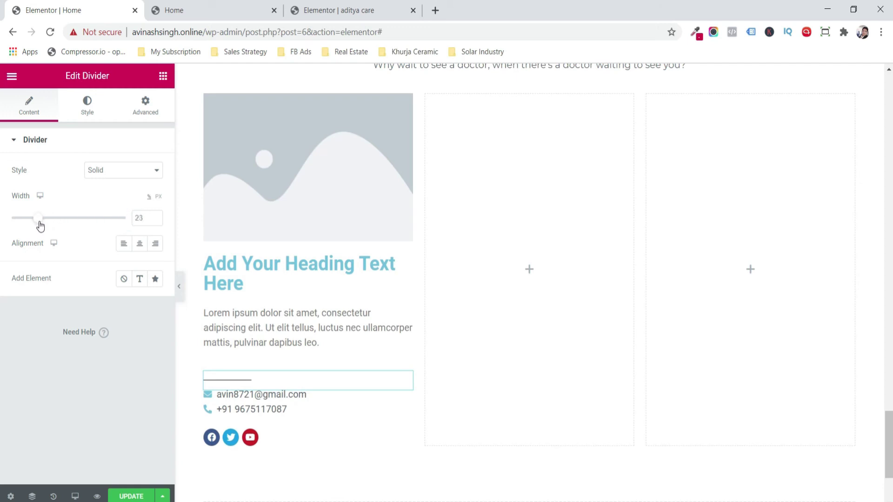
click(155, 220)
click(155, 220)
click(88, 109)
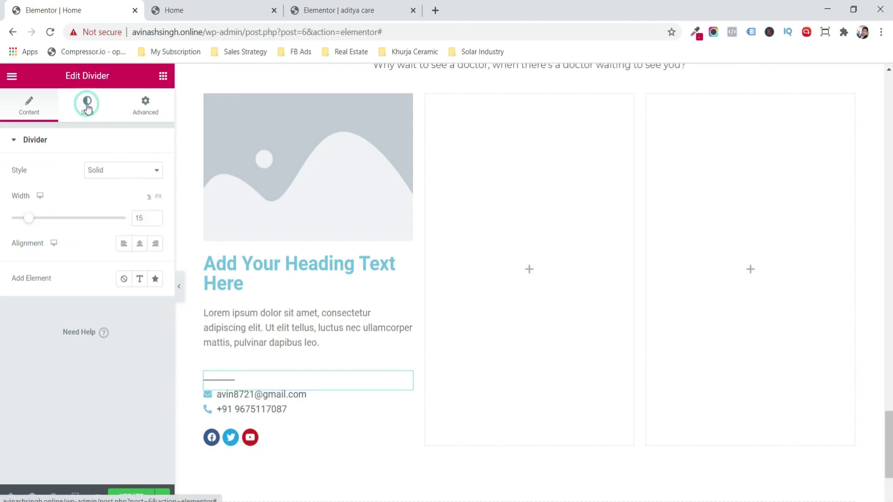
click(156, 209)
click(156, 208)
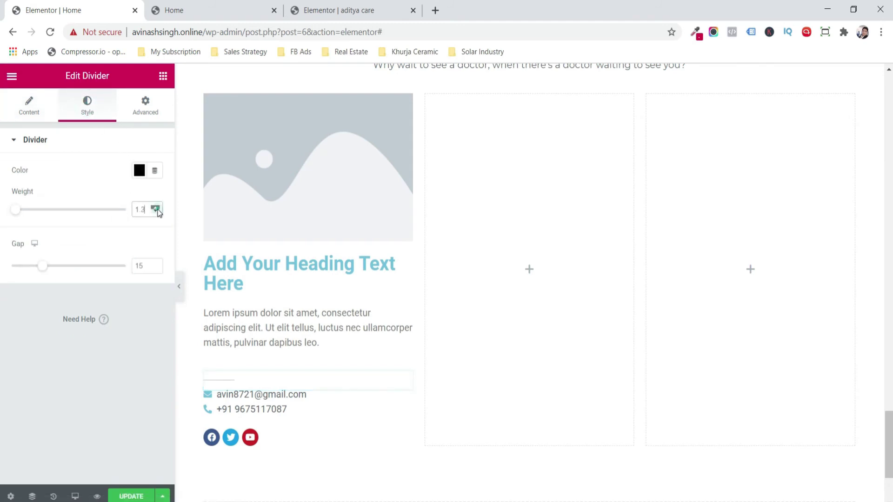
click(156, 208)
click(155, 207)
click(156, 207)
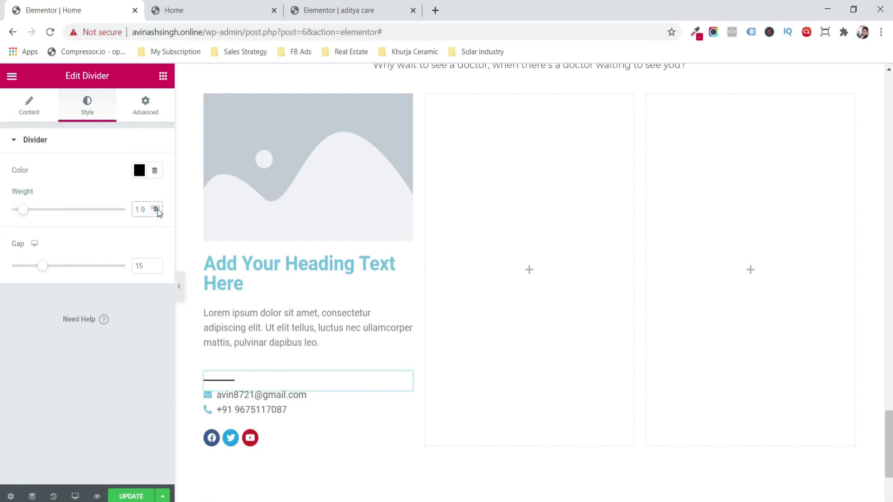
click(155, 208)
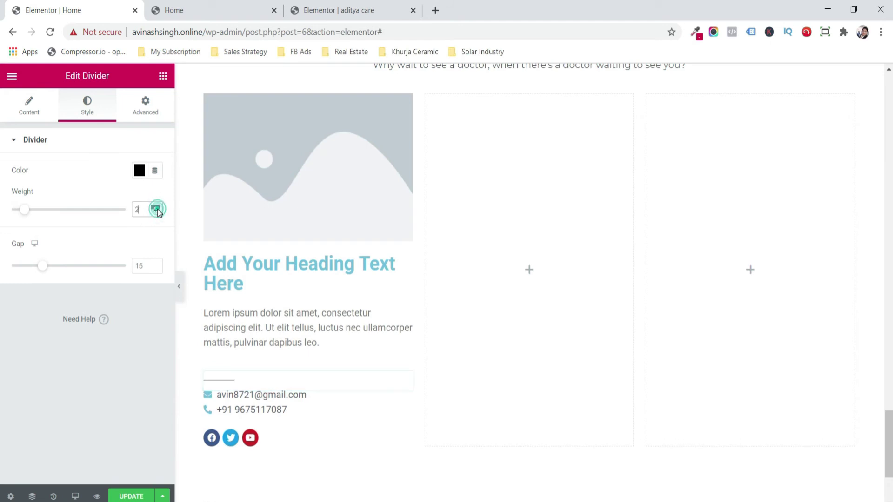
- Reduce the divider gap to 5
click(157, 268)
click(156, 268)
click(156, 268)
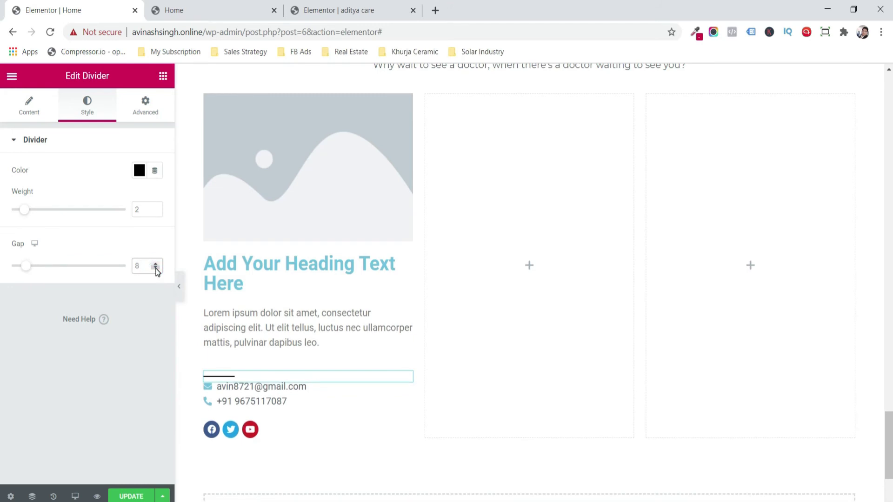
click(156, 269)
click(155, 269)
click(156, 268)
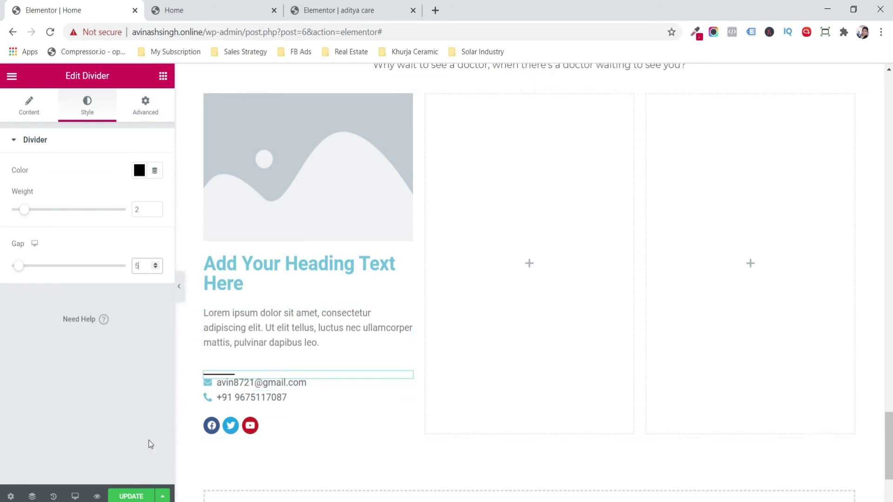
click(243, 385)
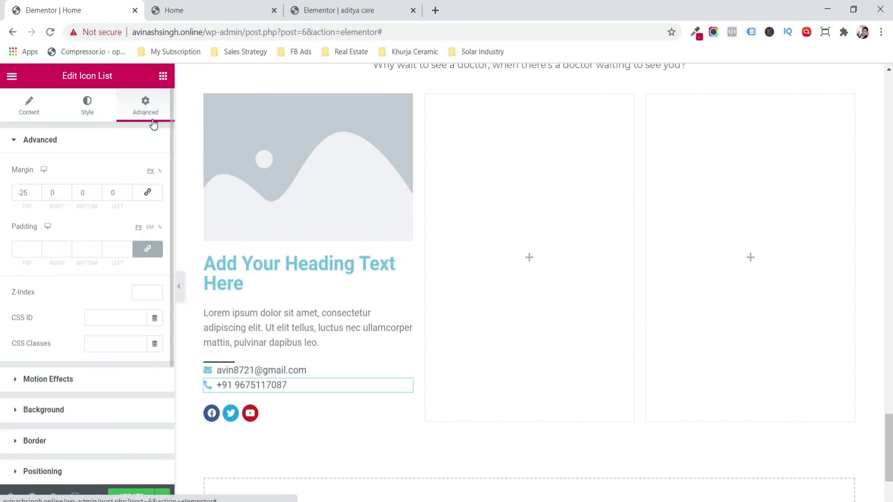
- Give the contact list a -20 top and -15 bottom margin, then update the page
click(38, 191)
click(38, 191)
click(38, 191)
click(38, 191)
click(39, 191)
click(38, 191)
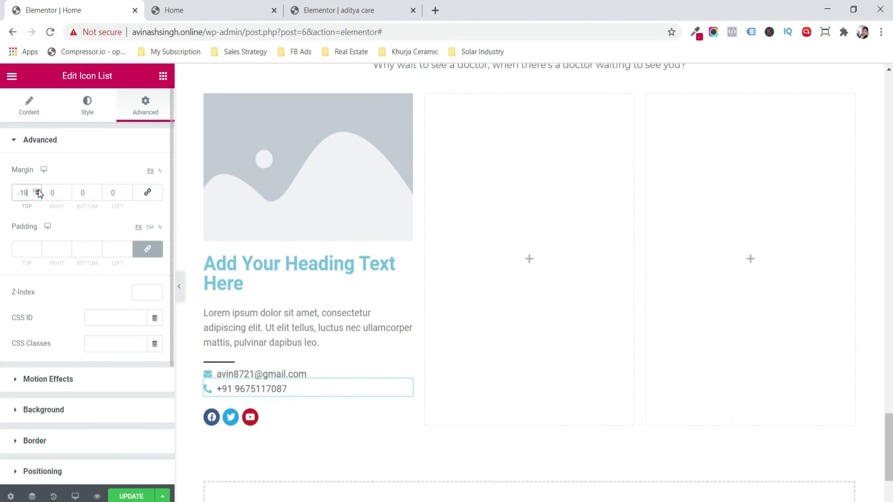
click(38, 194)
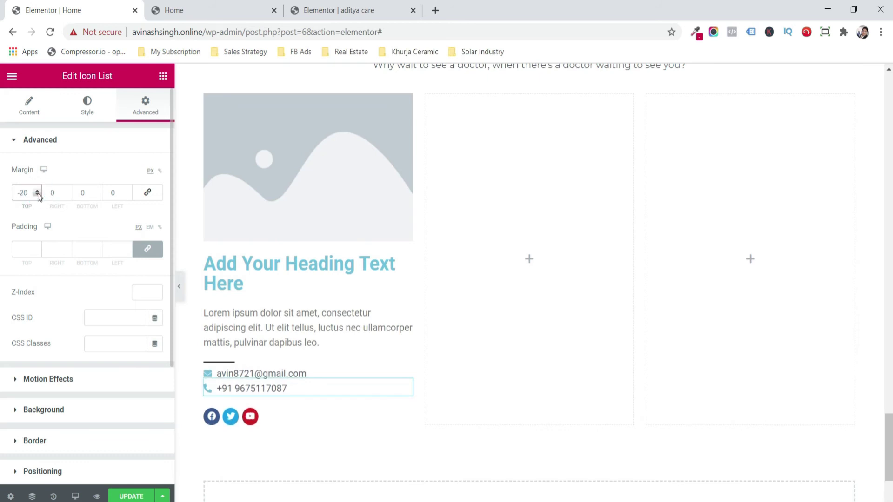
click(98, 196)
click(98, 196)
click(98, 196)
click(98, 195)
click(98, 195)
click(98, 196)
click(98, 195)
click(98, 196)
click(98, 195)
click(98, 195)
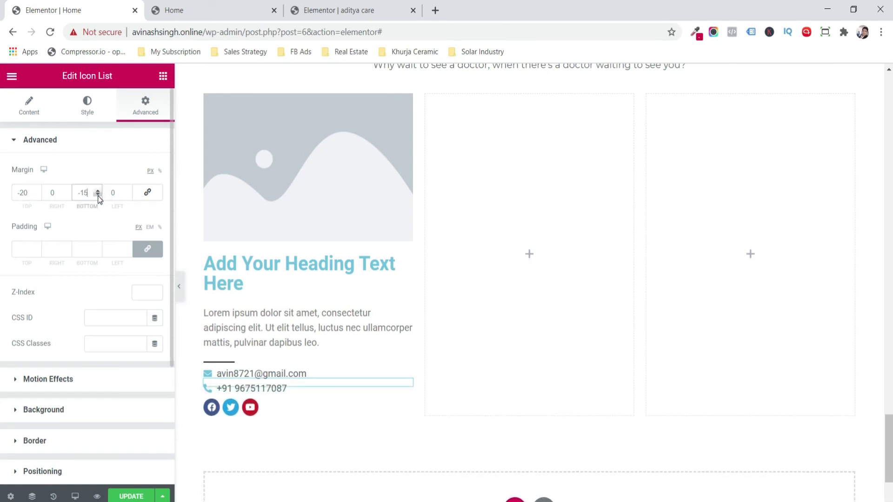
click(133, 497)
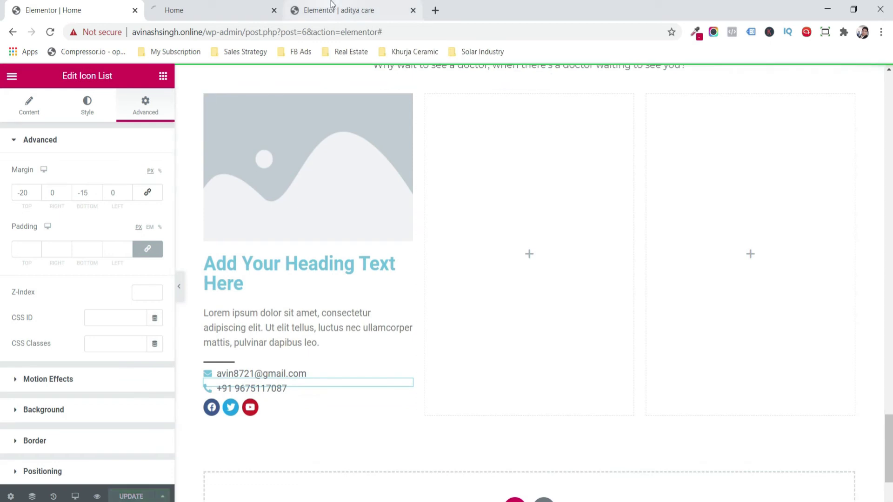
click(252, 283)
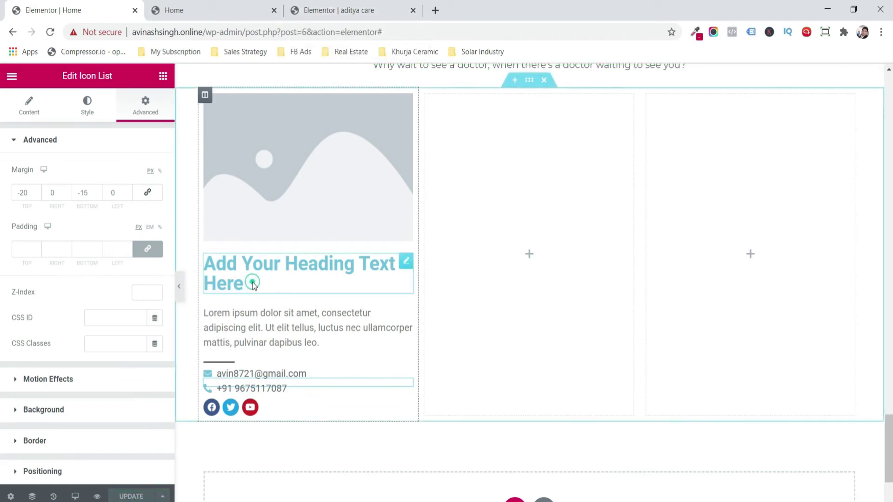
- Replace the placeholder heading with the doctor's full name
click(136, 201)
drag(136, 201, 1, 219)
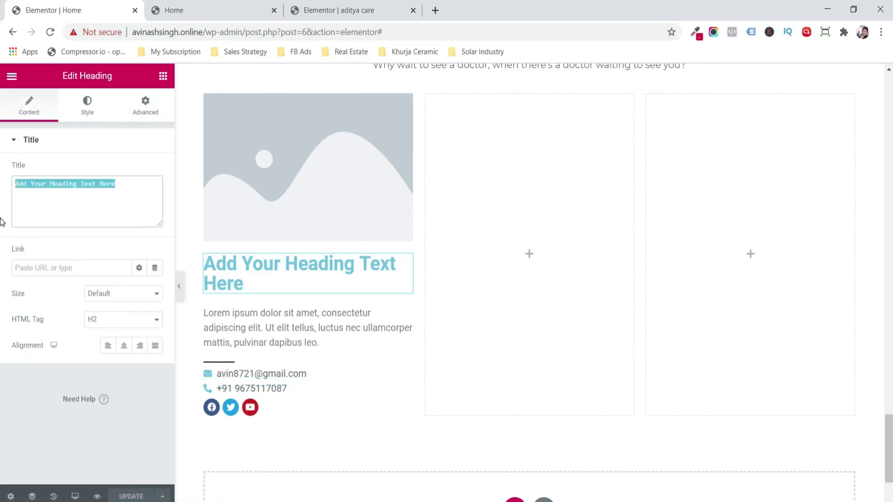
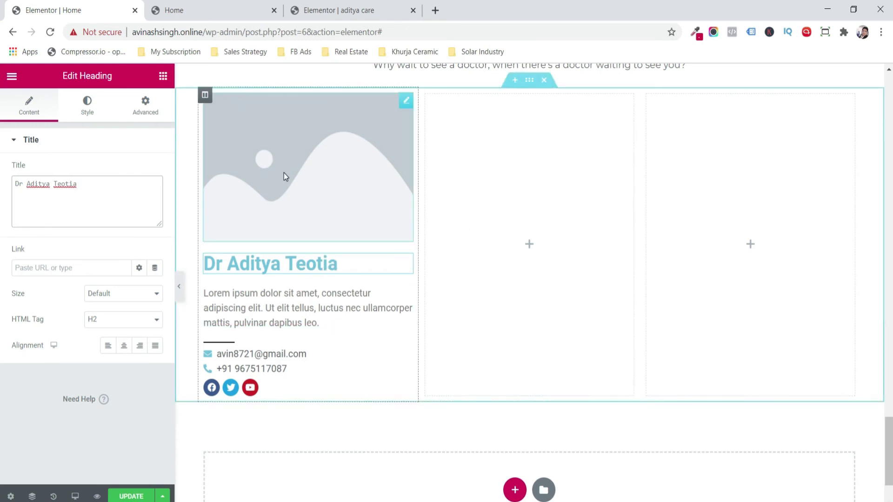
- Insert a portrait photo from the media library into the column's image
click(269, 165)
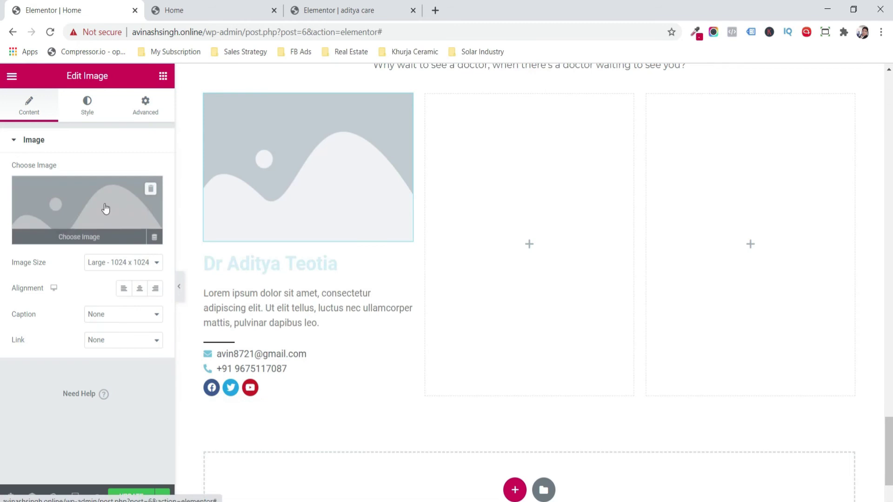
click(105, 208)
click(834, 470)
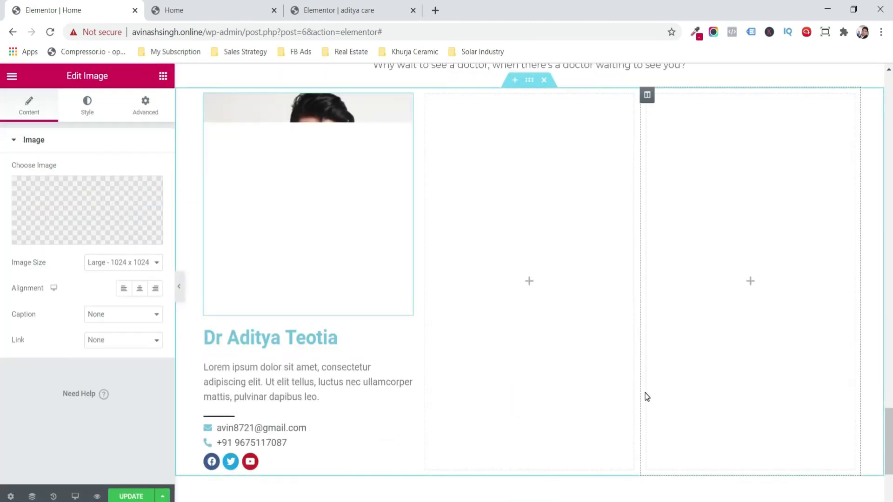
- Set the card's name heading font to Montserrat
click(279, 338)
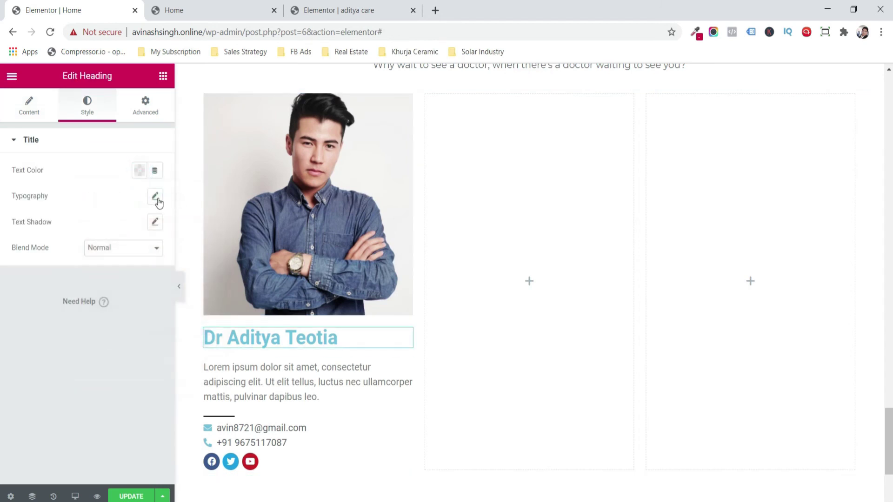
click(155, 197)
click(119, 229)
text(mo)
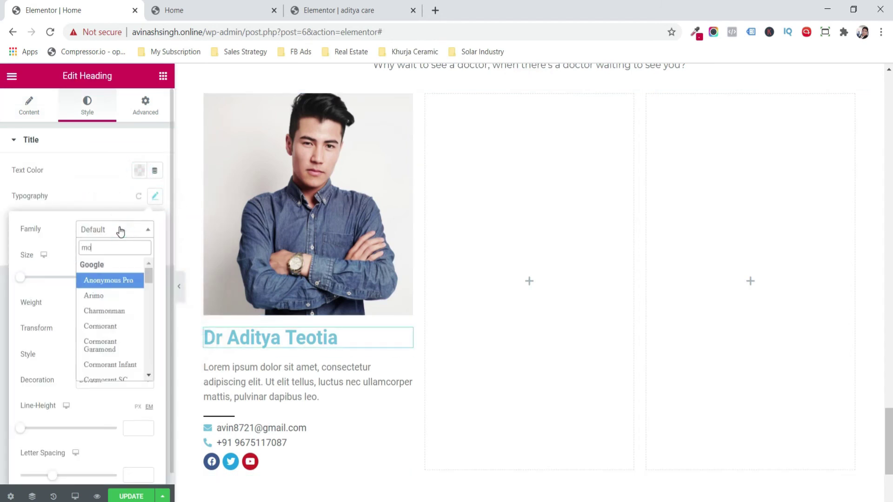
text(nt)
key(Down)
key(Down)
key(Return)
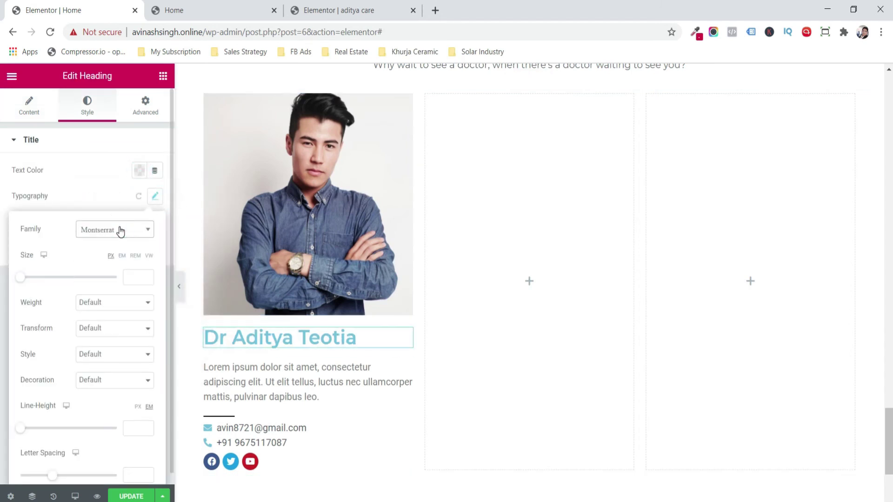
- Style the description paragraph in Montserrat with dark grey text colour
click(307, 382)
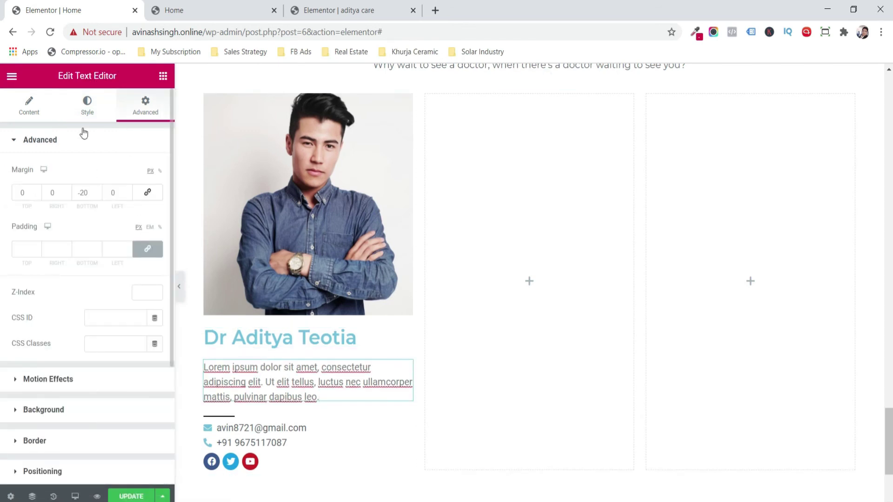
click(80, 114)
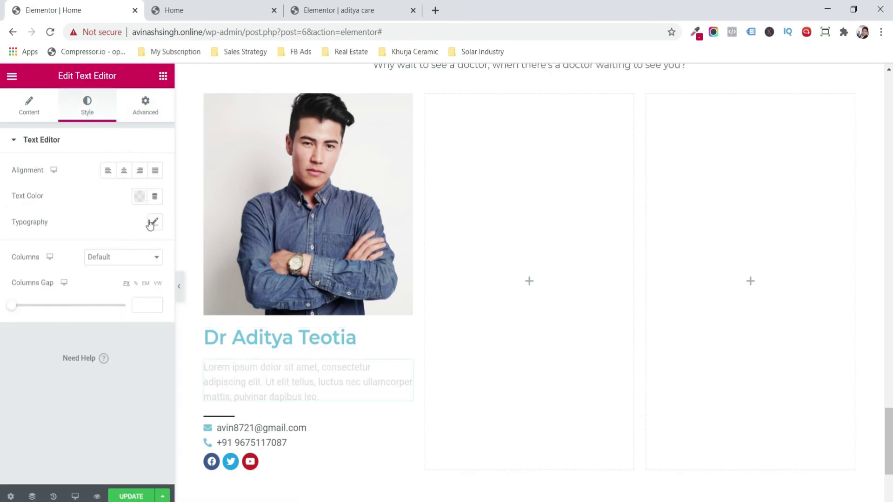
click(151, 224)
click(123, 258)
text(mont)
key(Return)
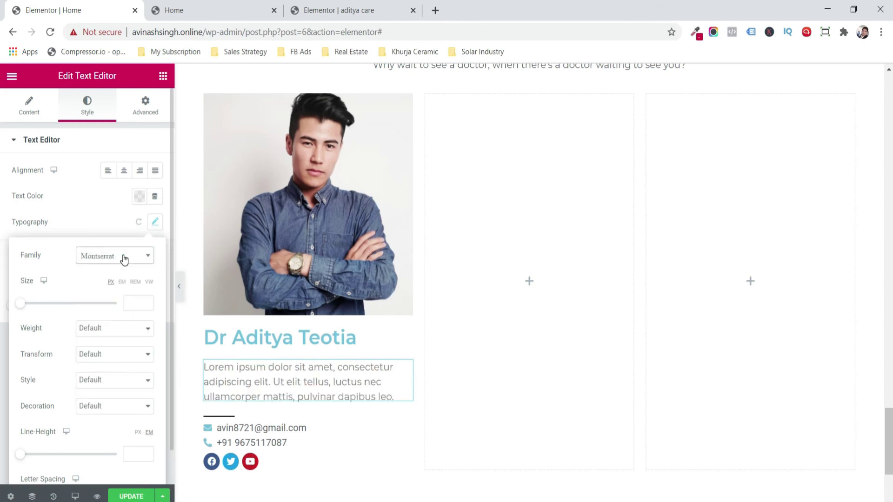
click(95, 200)
click(138, 197)
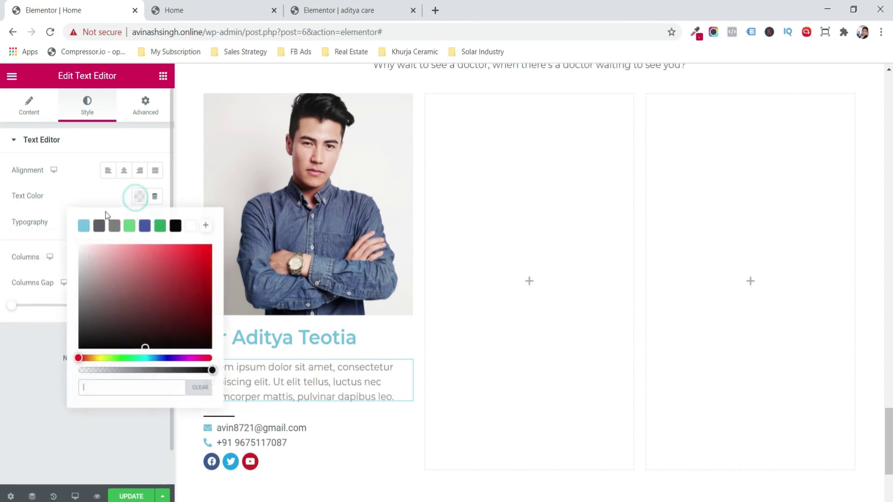
click(100, 226)
click(52, 385)
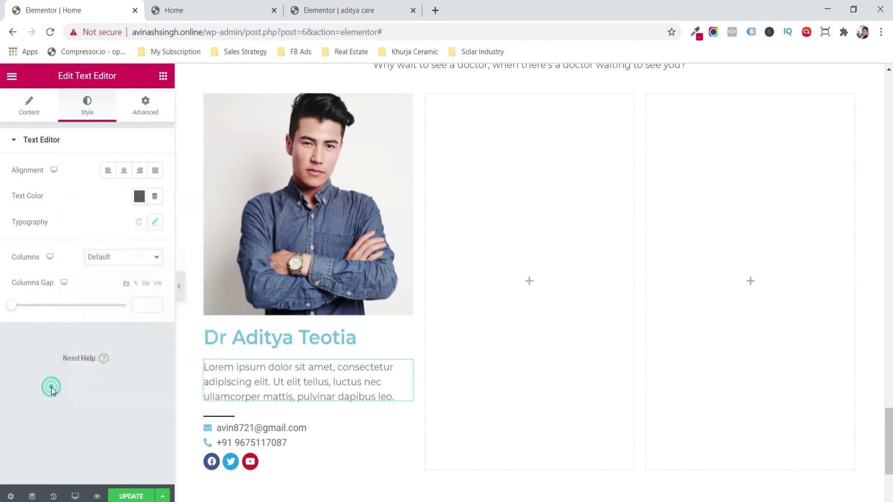
- Set the contact details icon list text to Montserrat
click(239, 427)
click(100, 336)
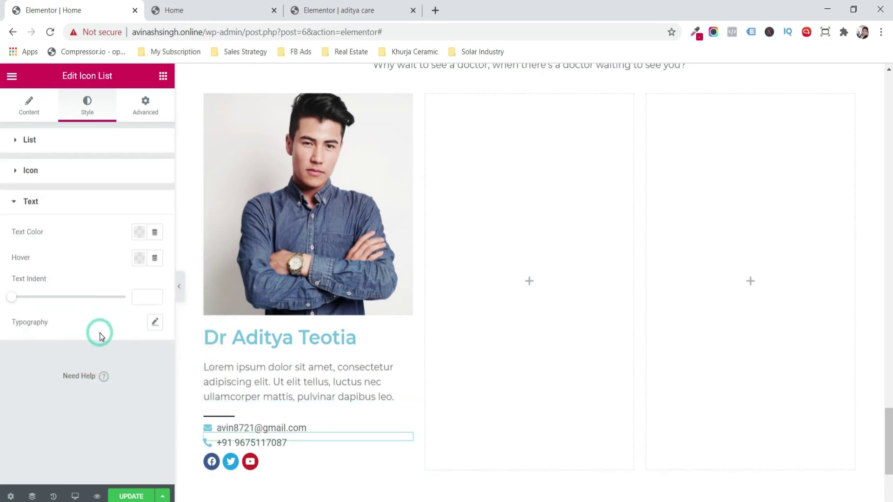
click(155, 322)
click(120, 357)
text(mo)
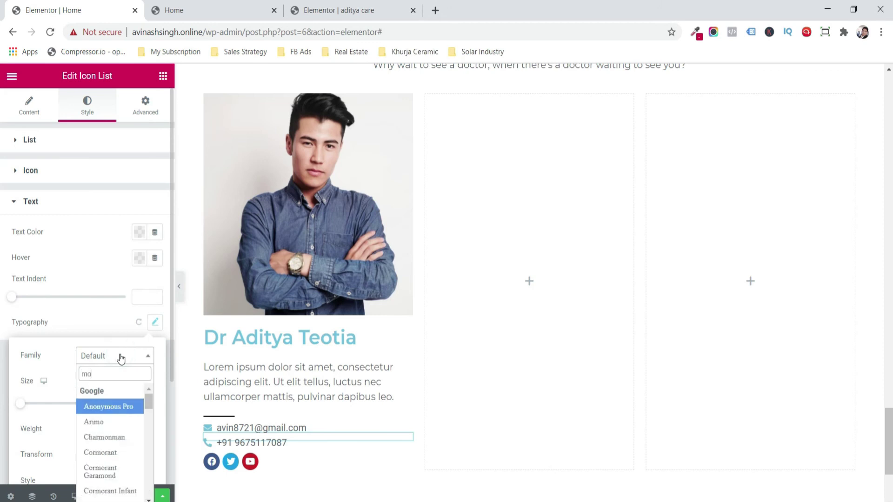
text(nt)
key(Down)
key(Down)
key(Return)
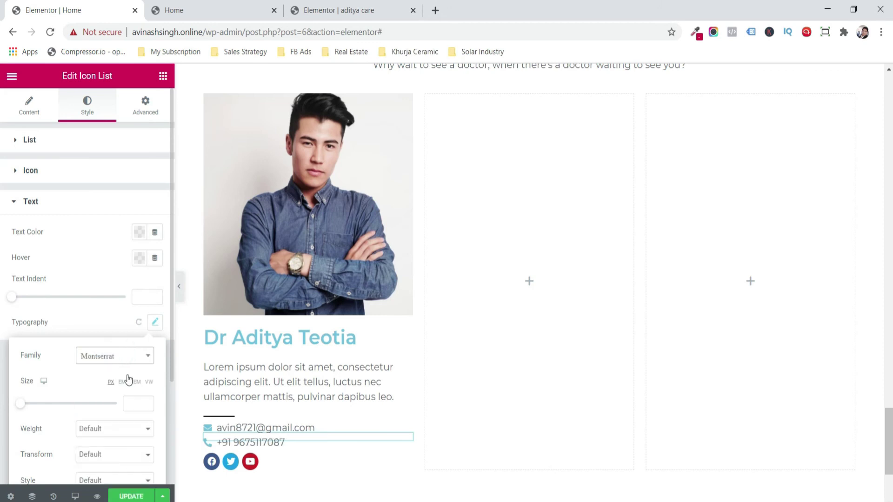
key(Escape)
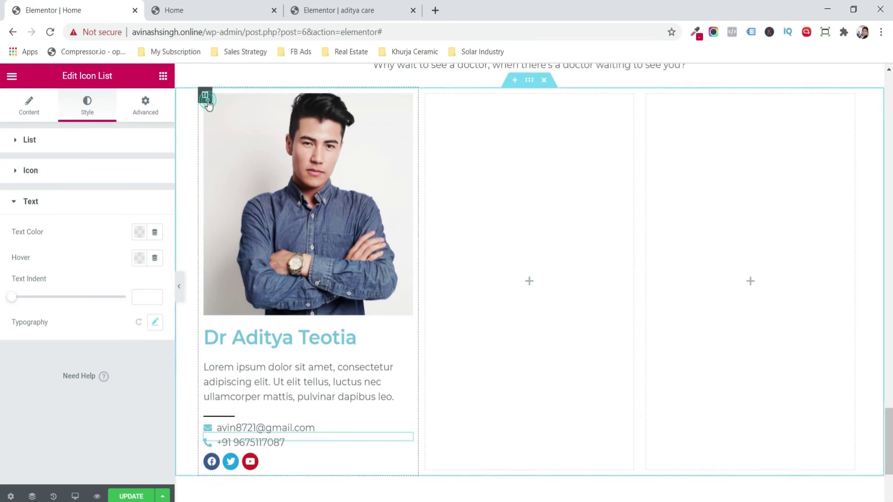
- Enable a soft box shadow on the doctor card column
click(205, 98)
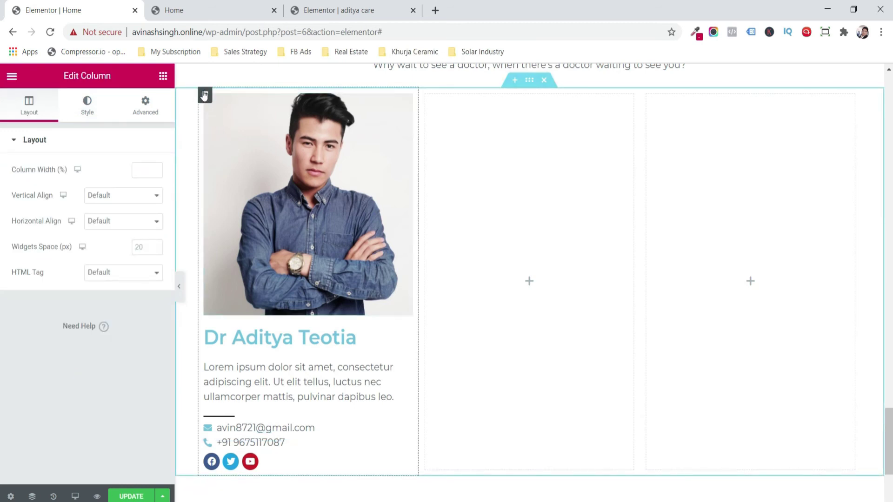
click(144, 100)
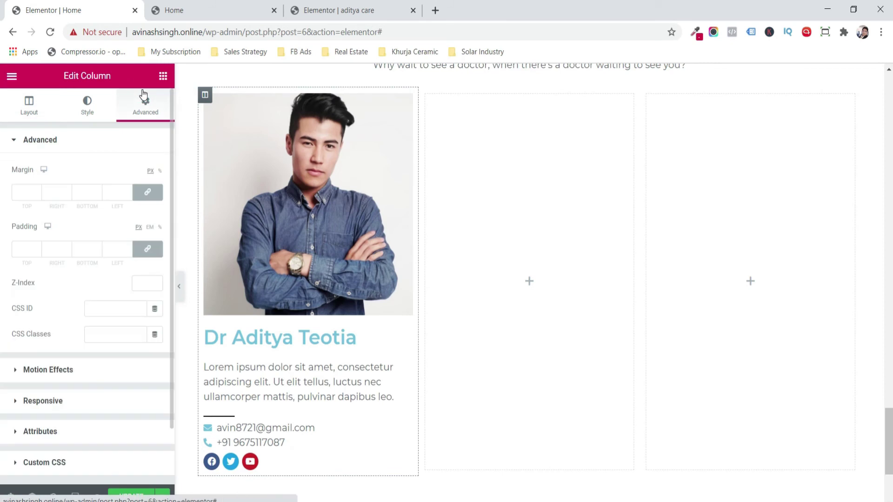
click(87, 112)
click(91, 242)
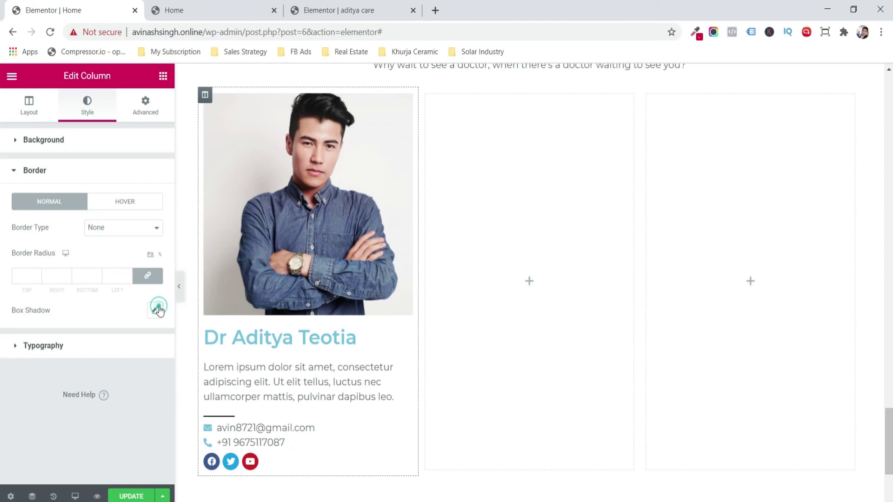
click(158, 308)
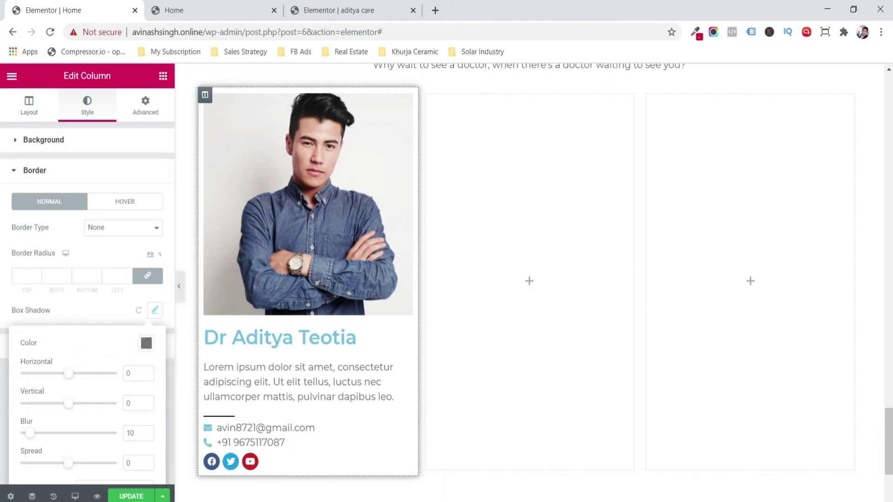
click(136, 499)
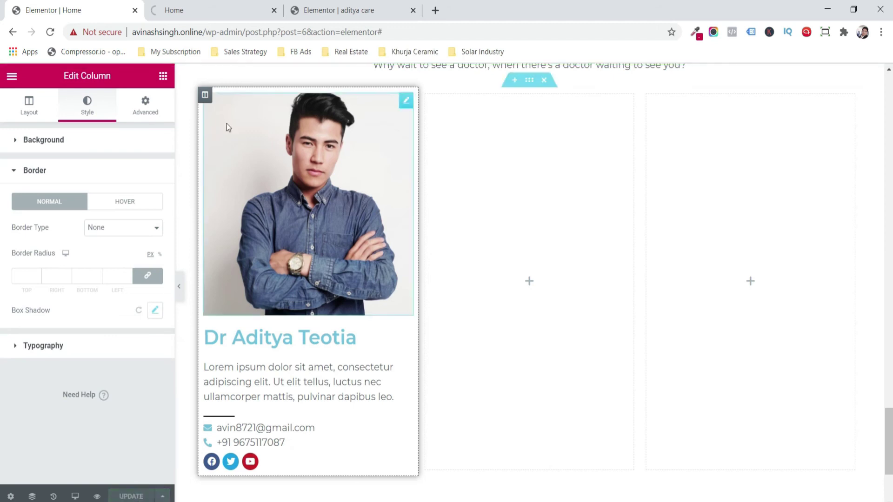
- Set the column's padding to 25 on every side
click(138, 107)
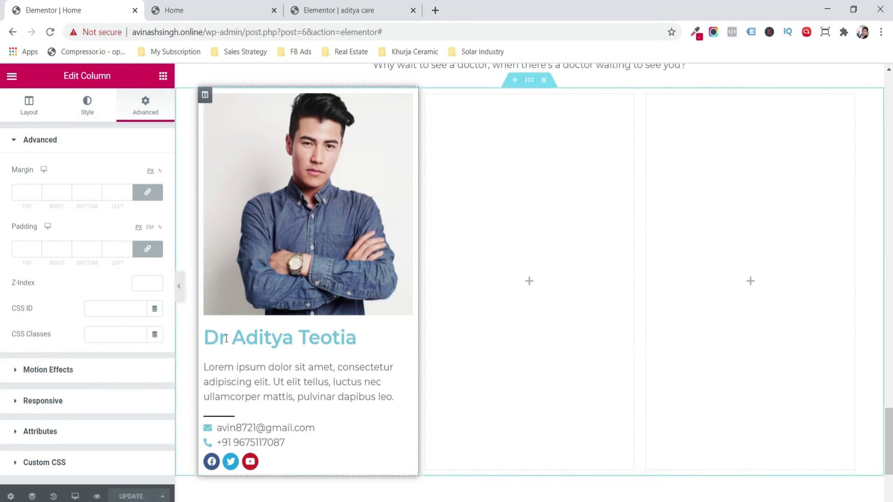
click(36, 247)
click(36, 248)
click(36, 248)
click(37, 247)
click(36, 247)
click(37, 248)
click(37, 248)
click(36, 247)
click(36, 247)
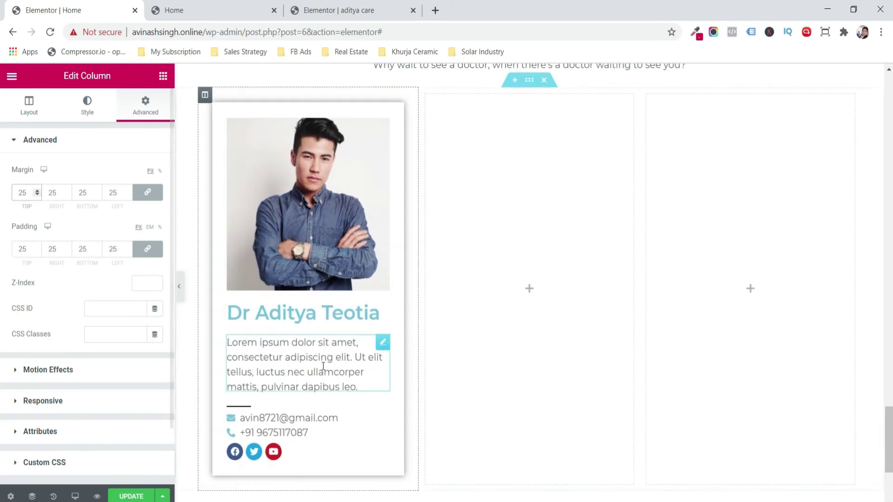
right_click(209, 101)
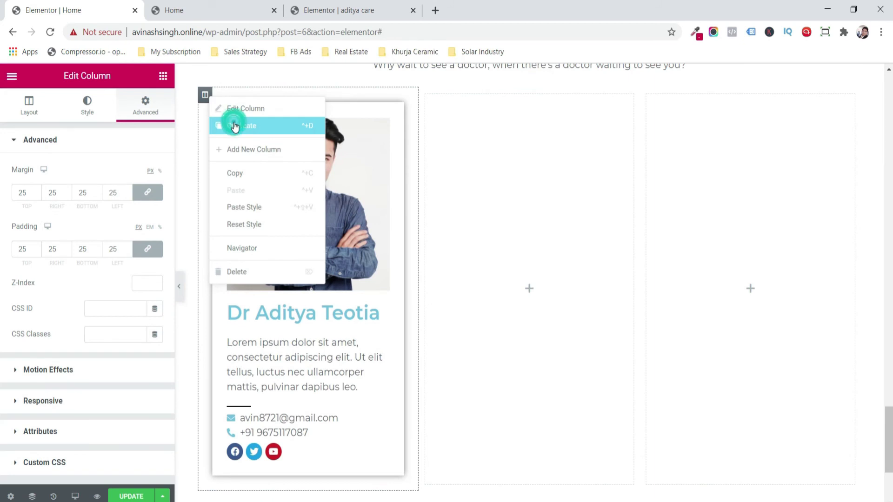
- Duplicate the doctor card column twice and delete the leftover empty fourth column
click(233, 123)
right_click(205, 95)
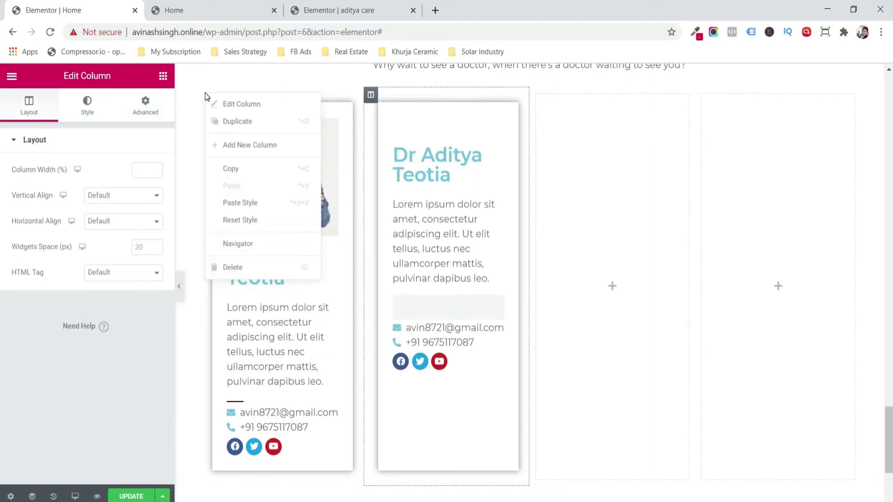
click(237, 123)
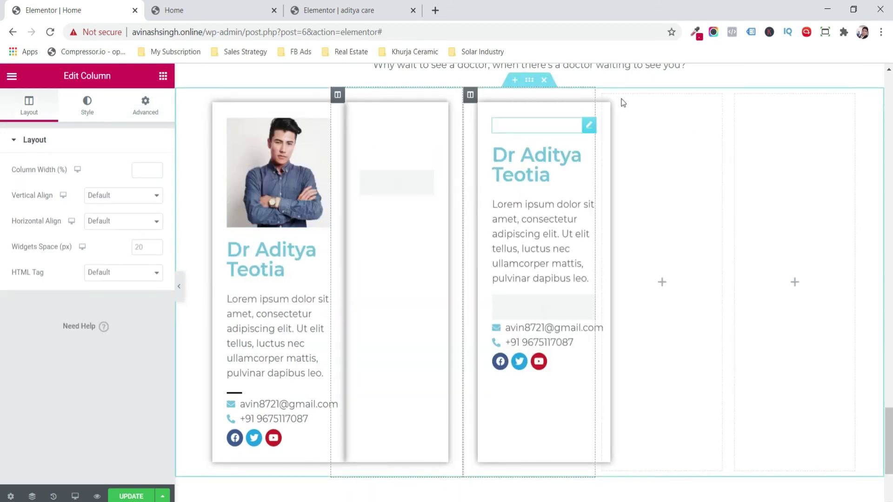
right_click(603, 95)
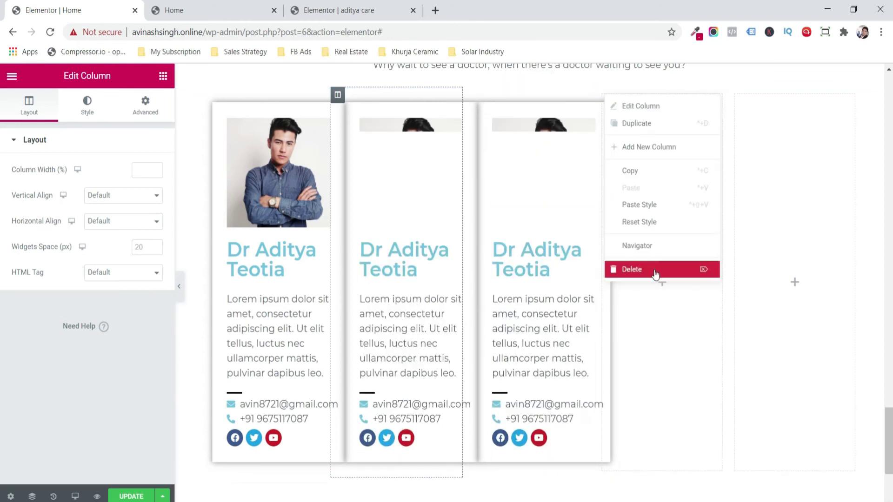
click(670, 146)
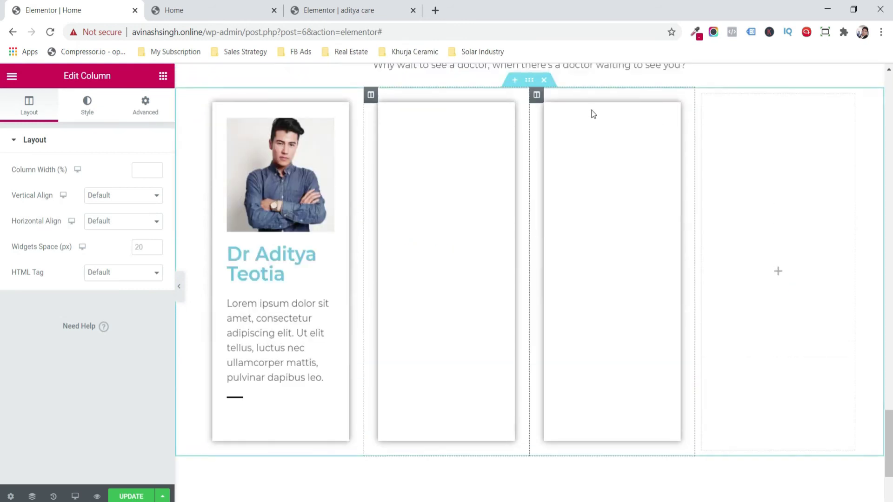
right_click(704, 101)
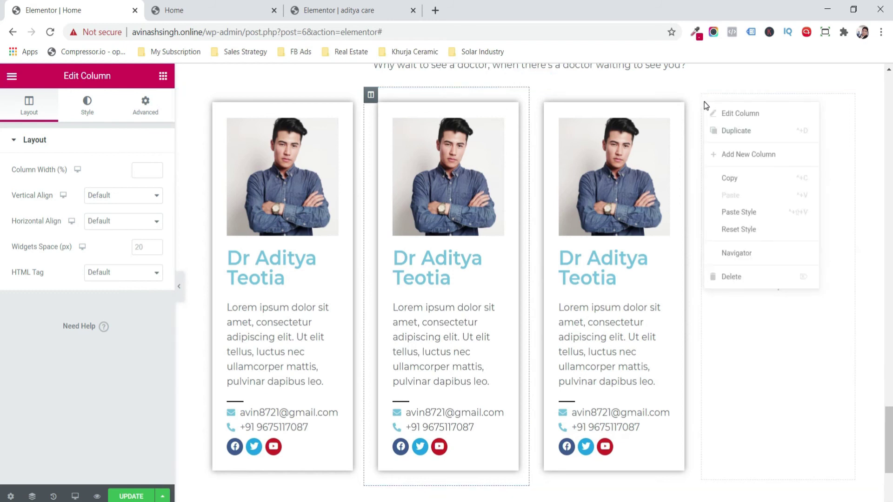
click(757, 279)
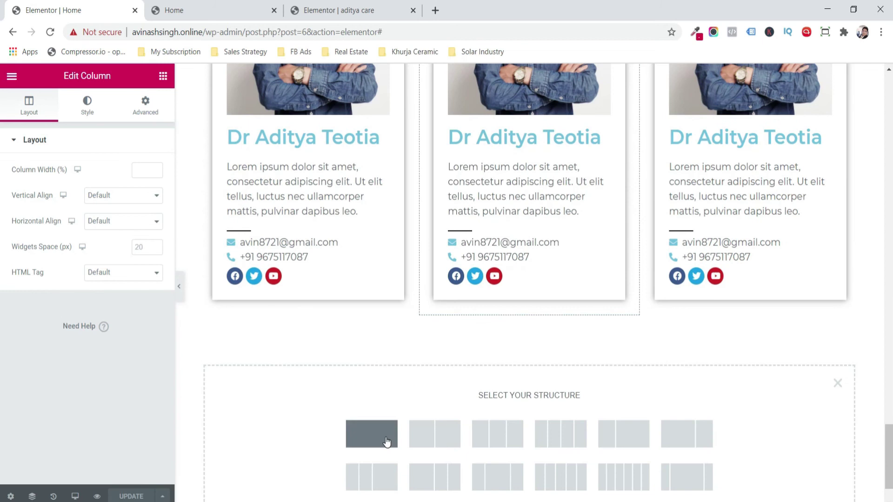
- Add a single-column section below the cards holding a two-column inner section
click(385, 442)
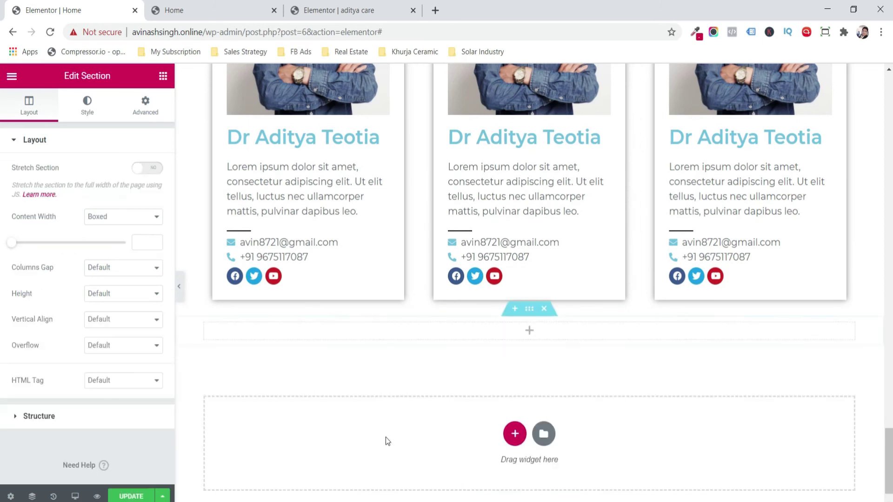
click(164, 80)
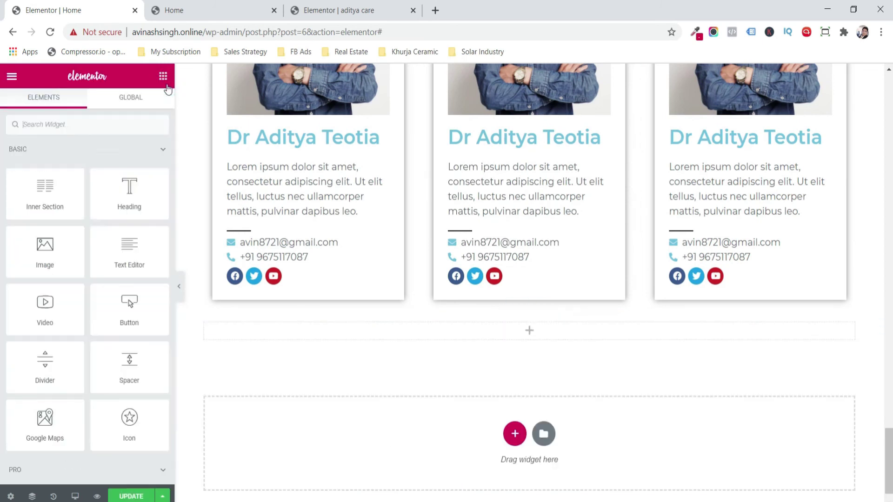
drag(55, 193, 253, 331)
click(162, 80)
- Search widgets for 'acc' and drop an Accordion into the left inner column
click(91, 128)
text(accor)
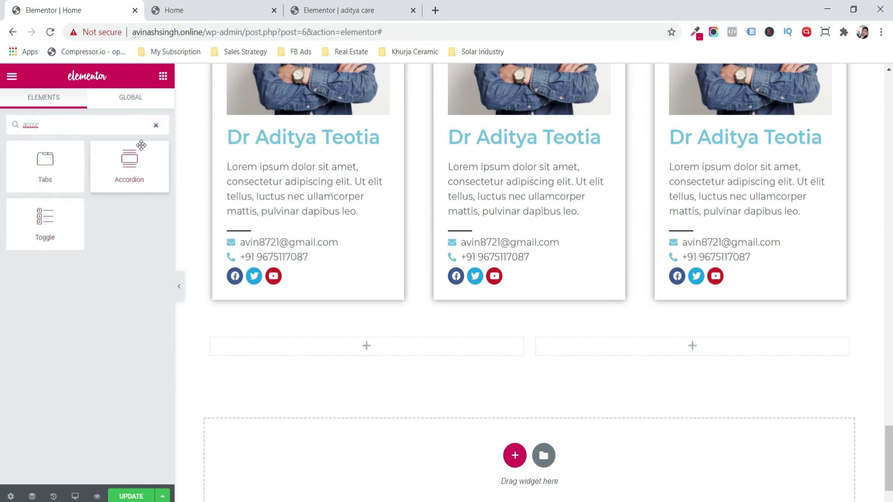
drag(133, 165, 302, 349)
click(315, 9)
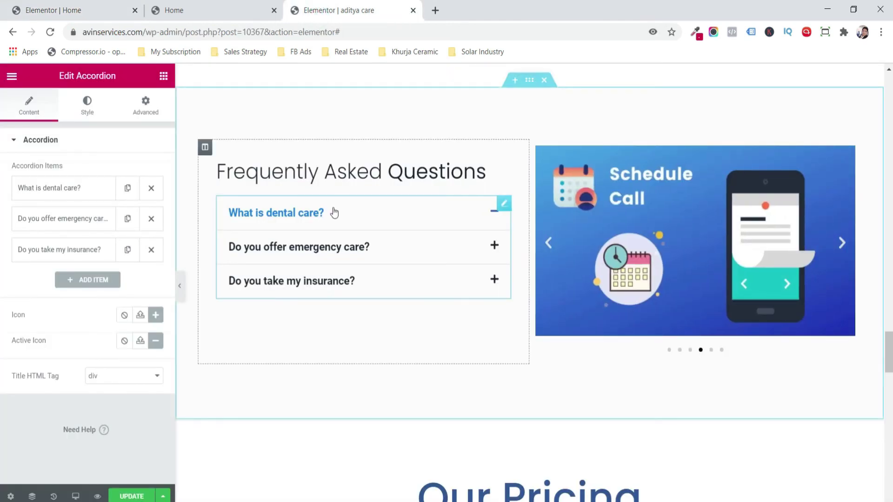
click(111, 10)
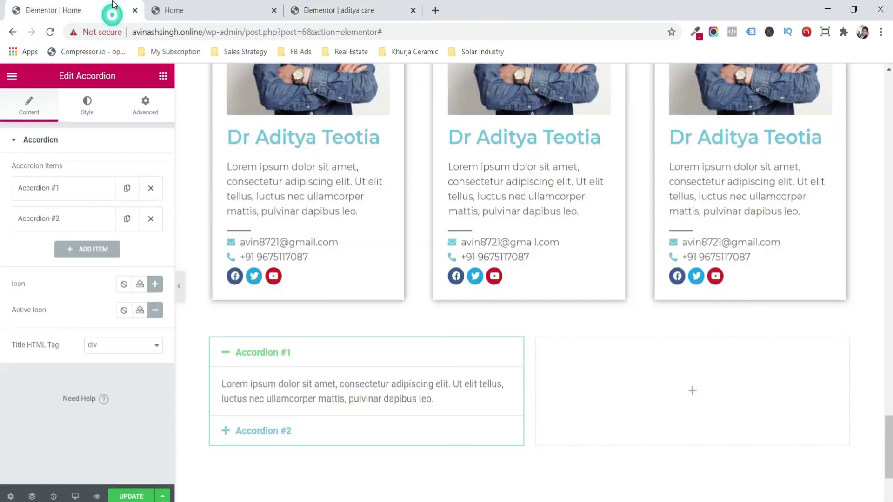
- Add a heading above the accordion reading 'Frequently Asked Questions'
click(163, 76)
drag(114, 200, 231, 357)
click(127, 183)
drag(126, 184, 2, 193)
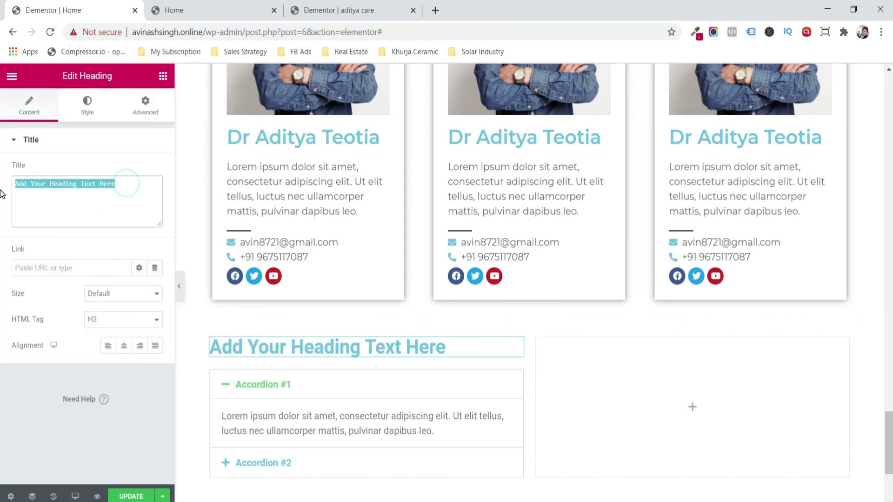
text(Frequently Asked Questions)
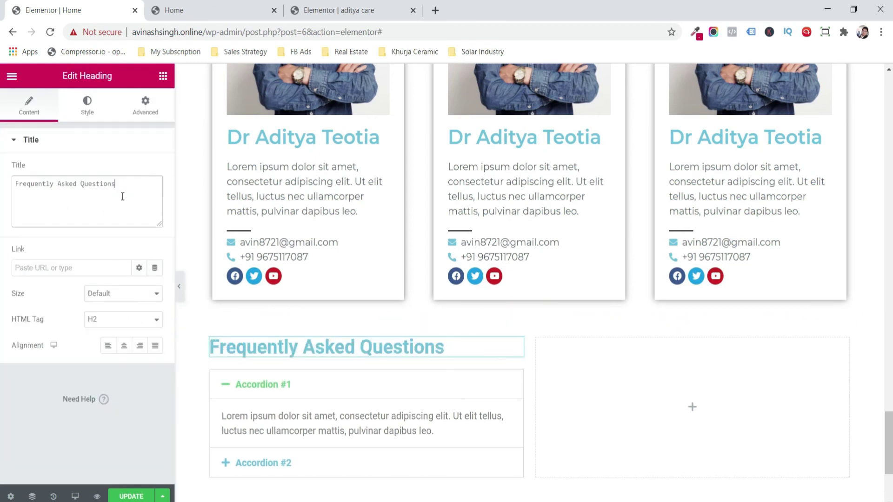
- Make the FAQ heading black and set its font to Montserrat
click(88, 114)
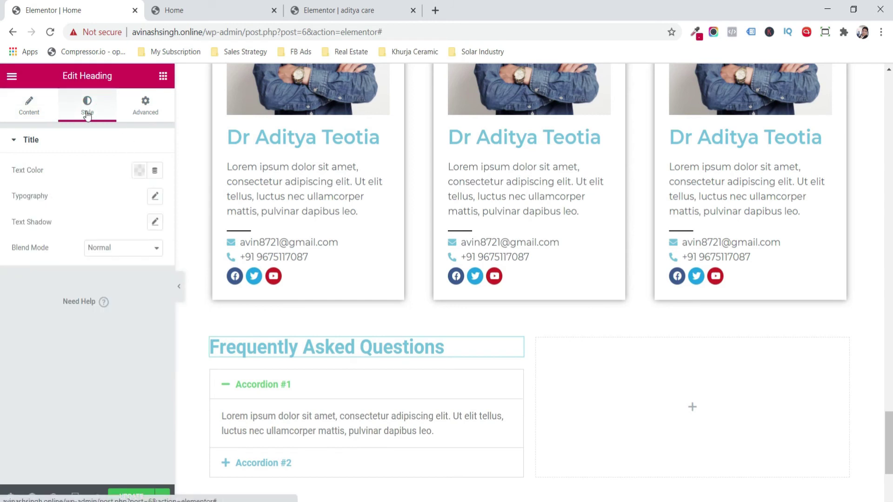
click(139, 170)
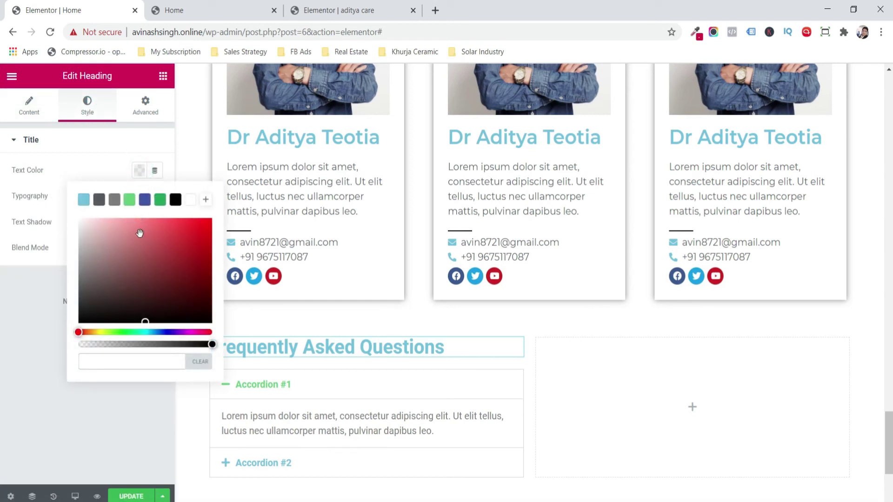
drag(101, 263, 39, 384)
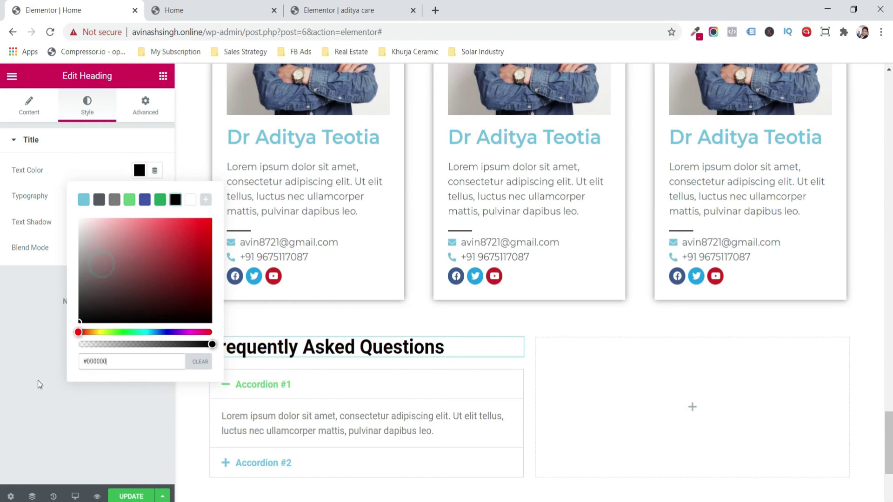
click(25, 303)
click(154, 196)
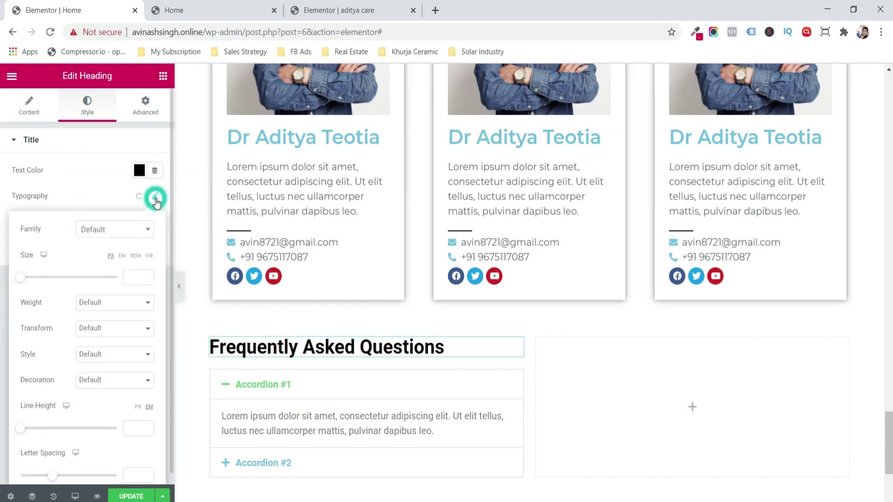
click(139, 230)
text(mont)
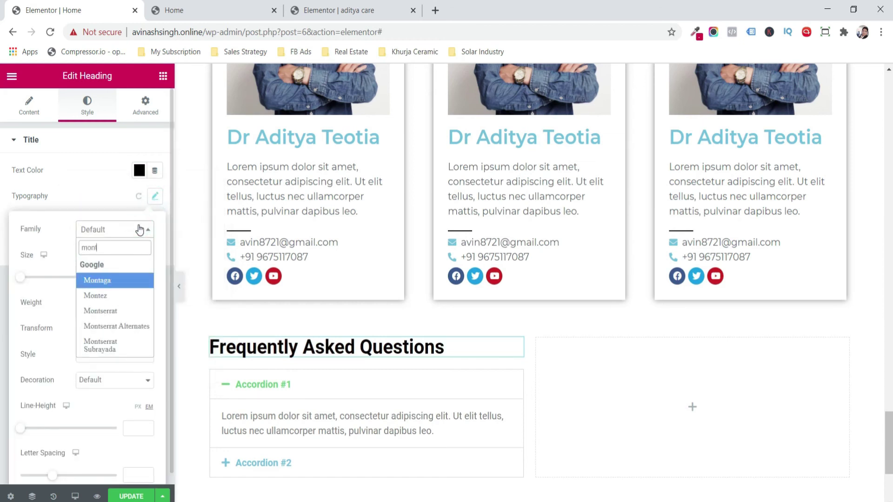
key(Down)
key(Down)
key(Return)
- Set the accordion title typography to Montserrat
click(300, 380)
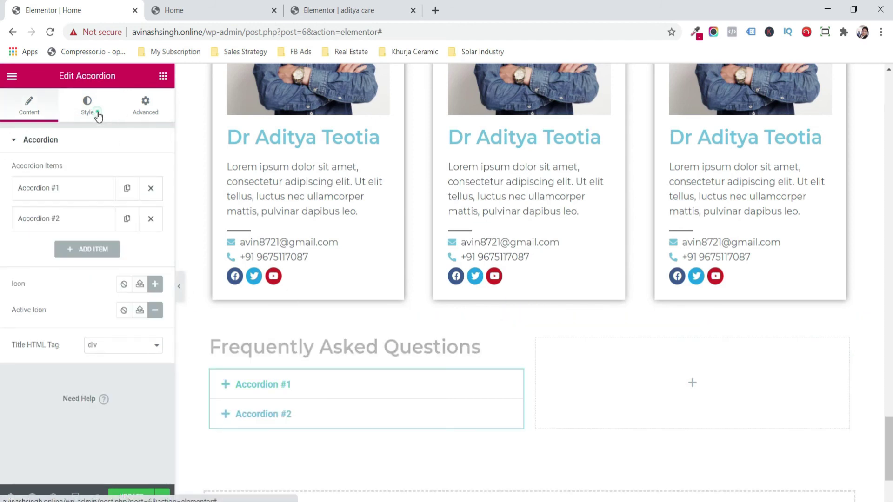
click(98, 115)
click(140, 243)
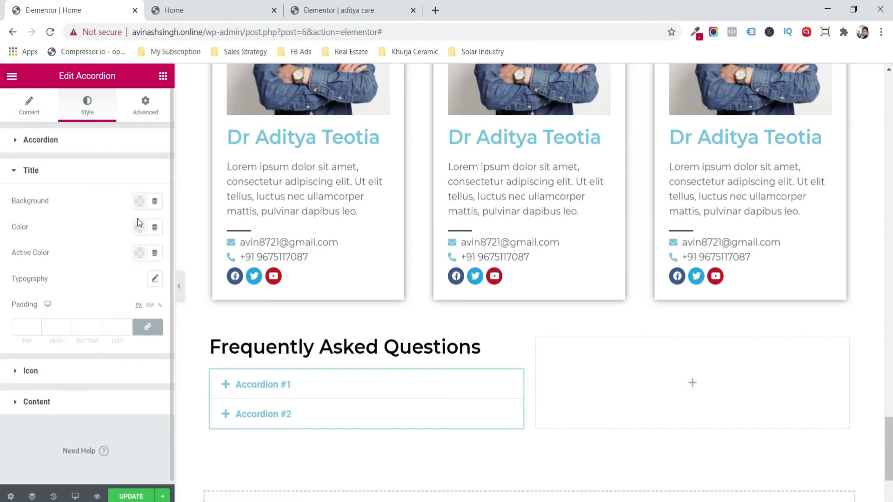
click(154, 282)
click(100, 312)
text(mont)
key(Down)
key(Down)
key(Return)
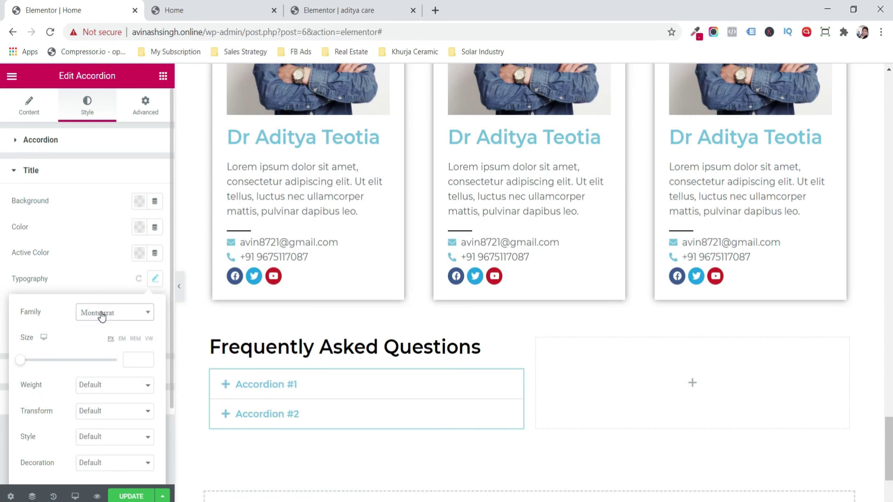
click(5, 341)
click(20, 111)
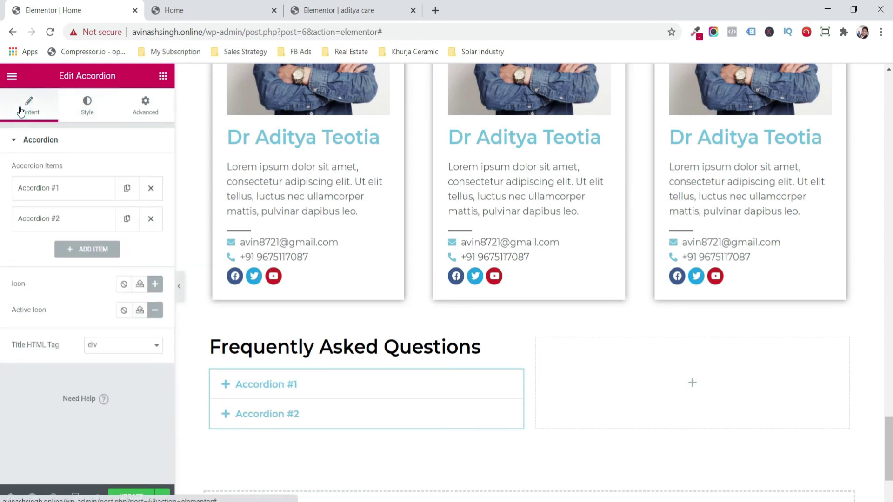
click(65, 185)
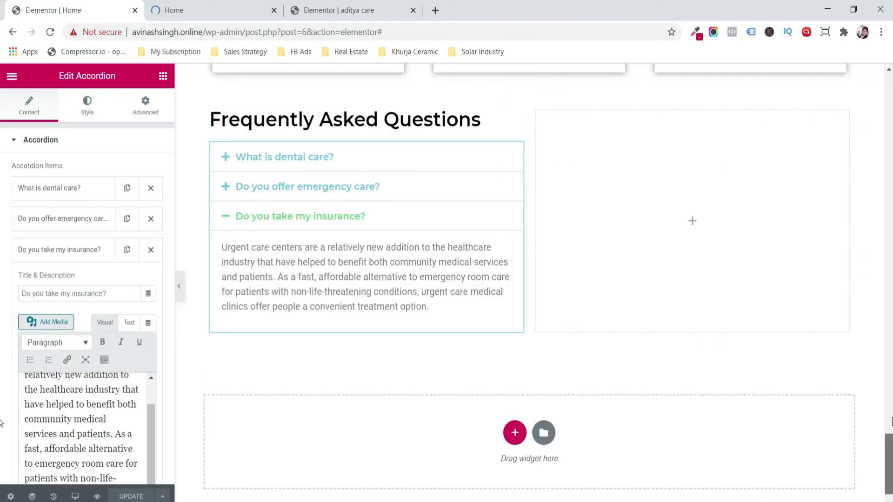
- Unlink the Our Specialist section's padding and set its bottom padding to 50px
scroll(890, 417, up, 5)
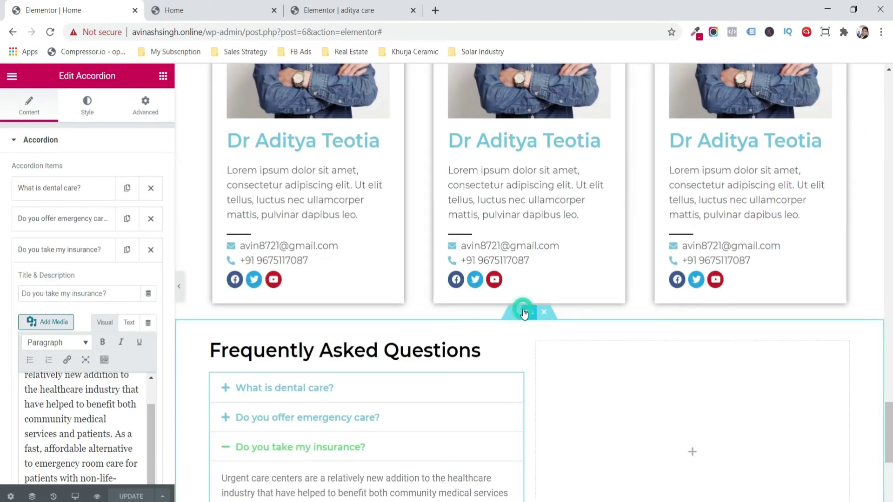
click(193, 188)
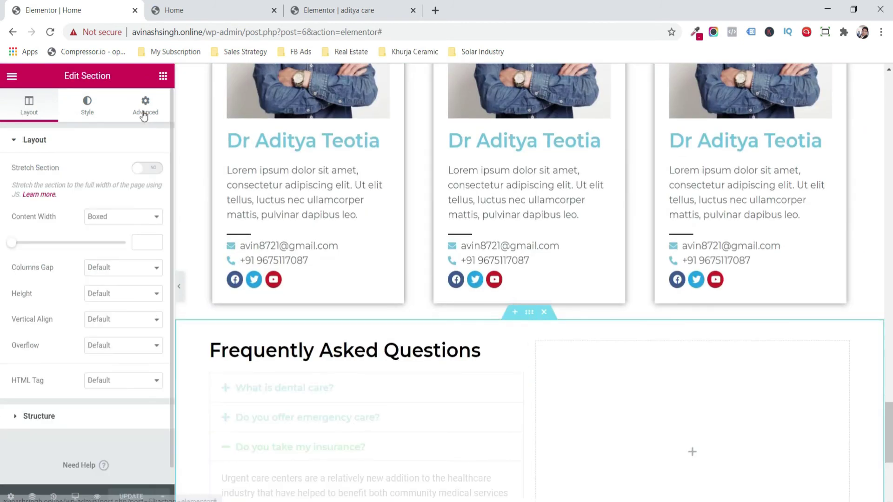
click(162, 76)
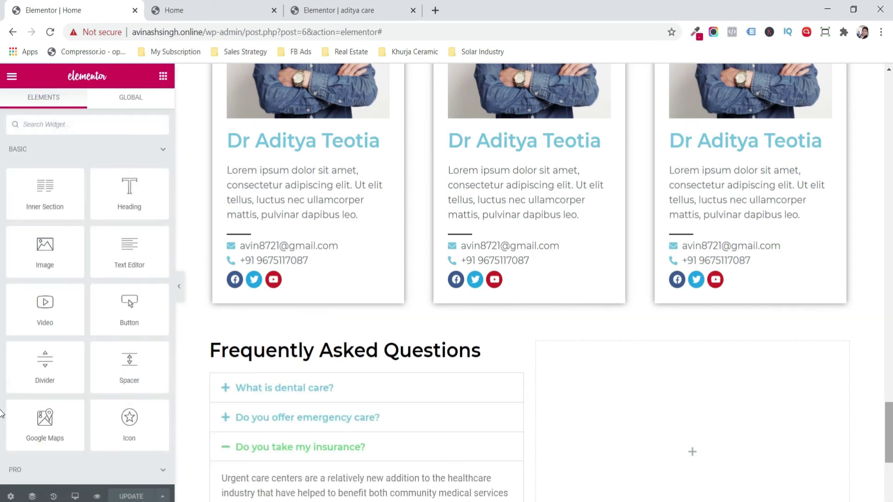
scroll(1, 372, up, 6)
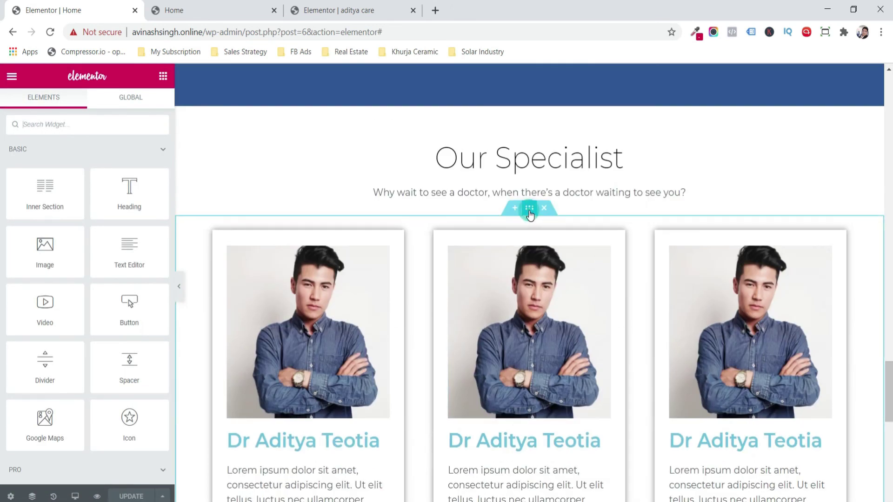
click(530, 212)
click(145, 100)
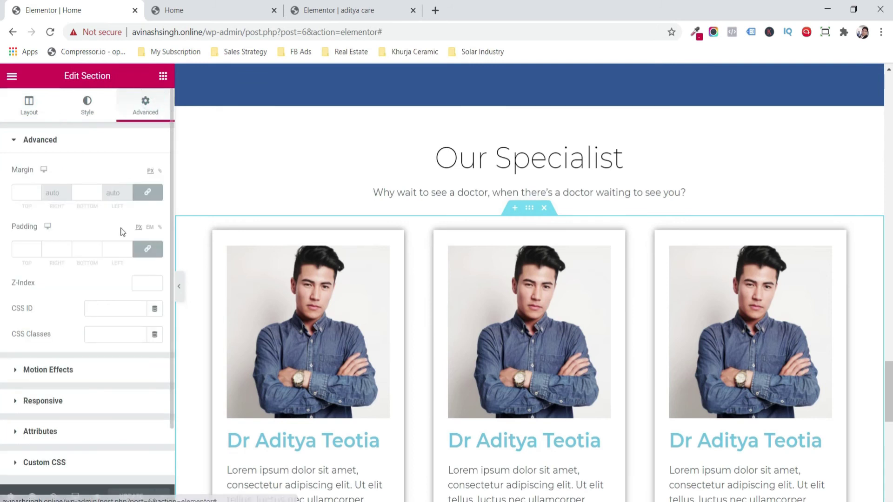
click(146, 251)
click(85, 248)
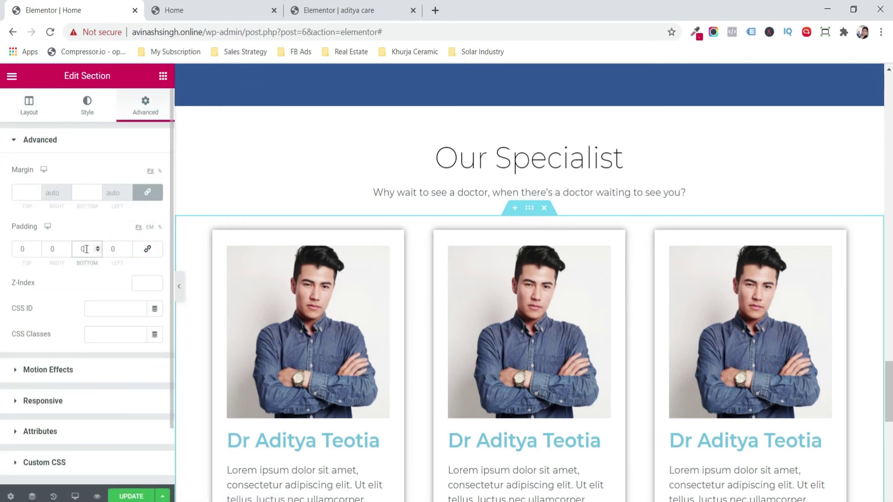
text(5)
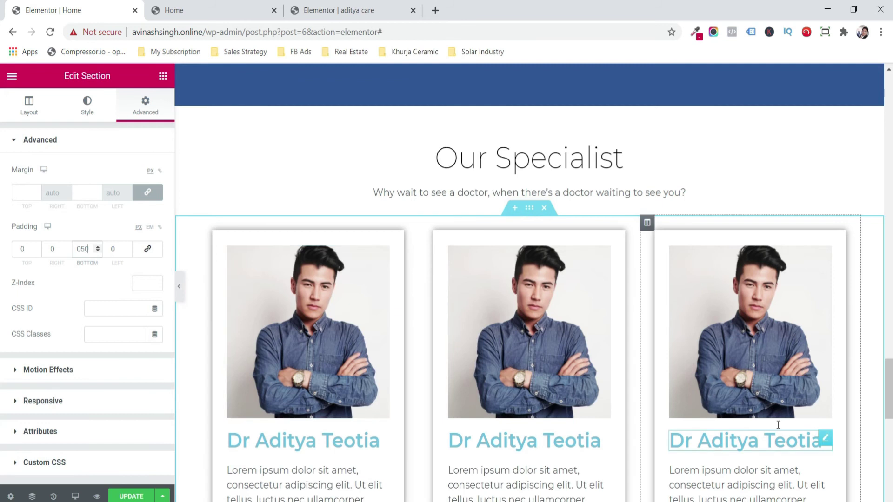
text(0)
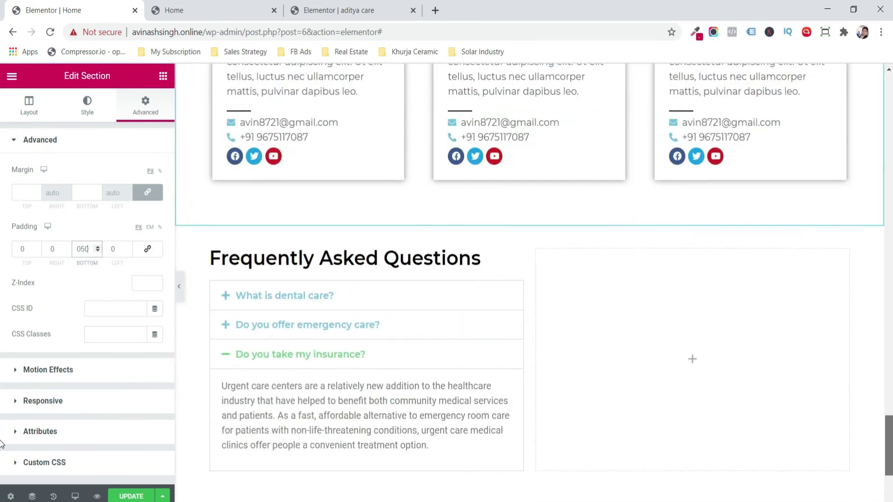
- Set the FAQ section's top and bottom padding to 100px and update the page
click(529, 216)
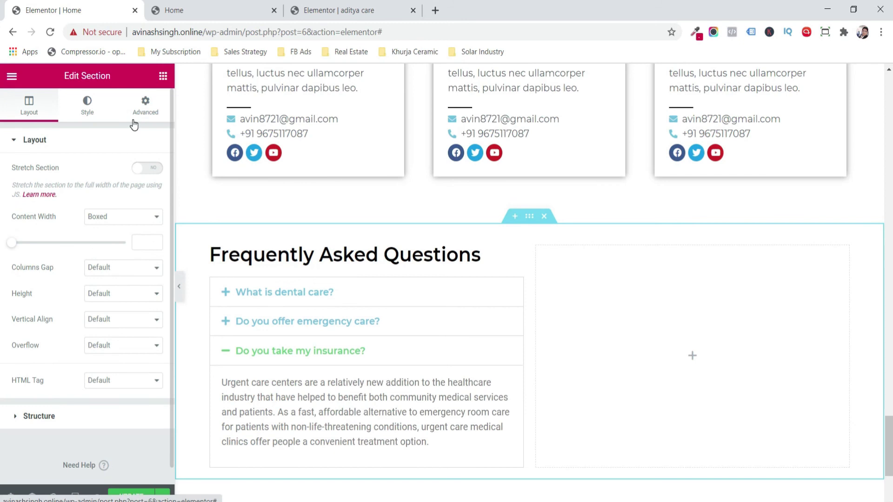
click(86, 105)
click(144, 107)
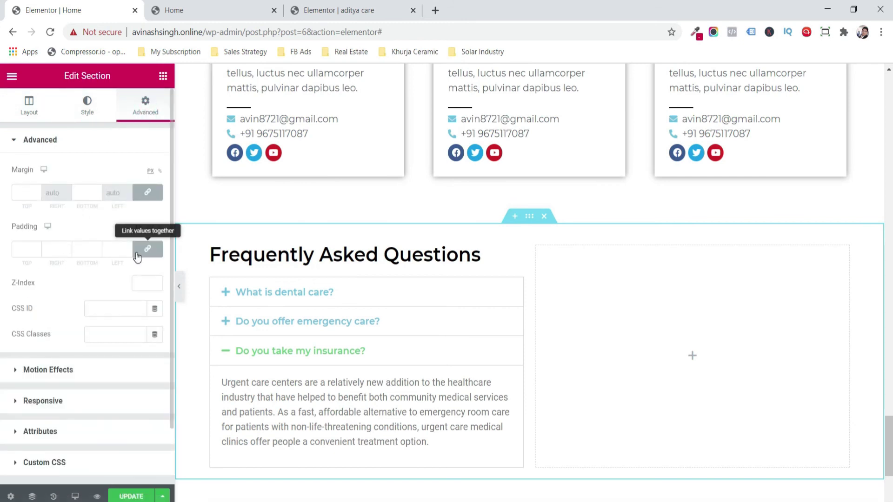
click(136, 251)
click(32, 249)
text(1)
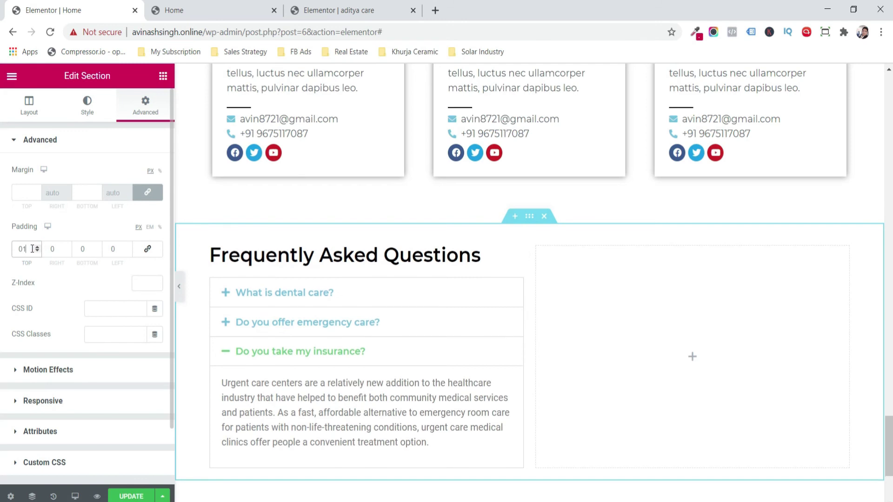
text(00)
key(Tab)
key(Tab)
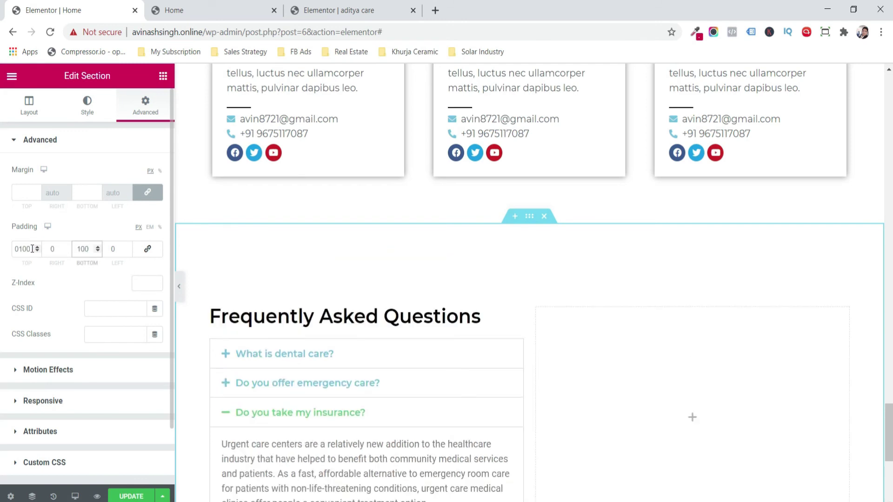
click(130, 497)
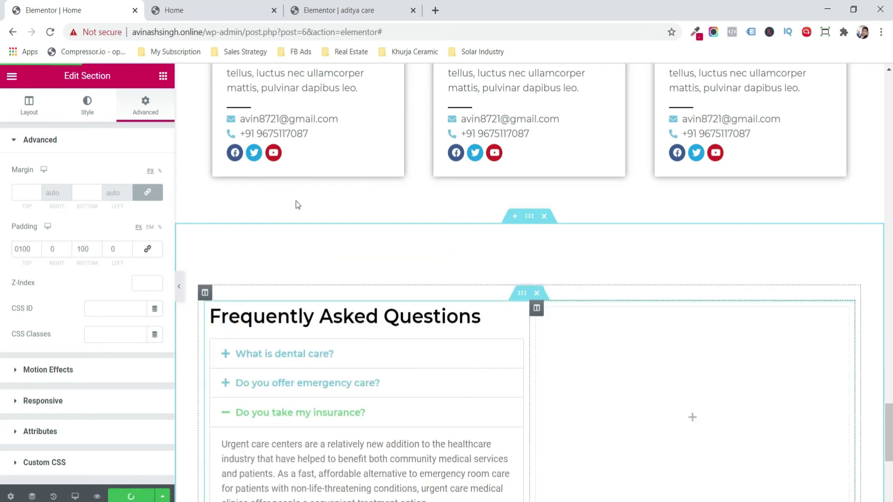
click(163, 76)
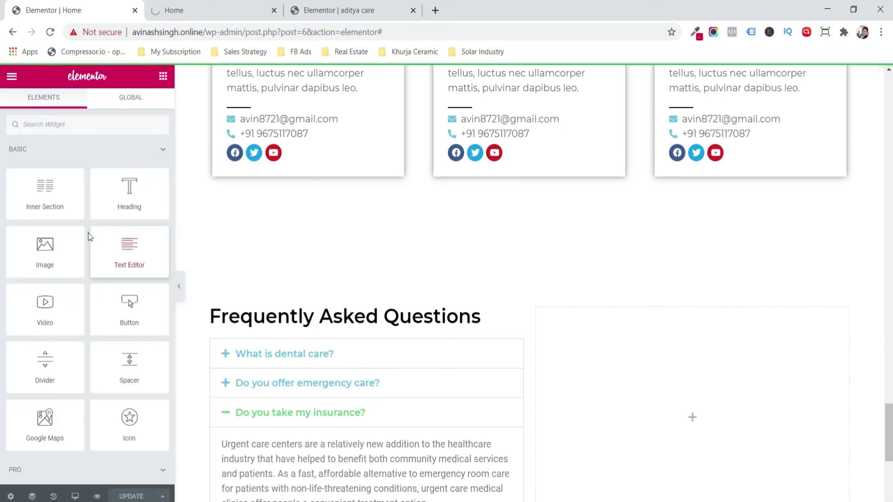
- Place the hospital ward photo from the Media Library in the right FAQ column
drag(55, 189, 624, 407)
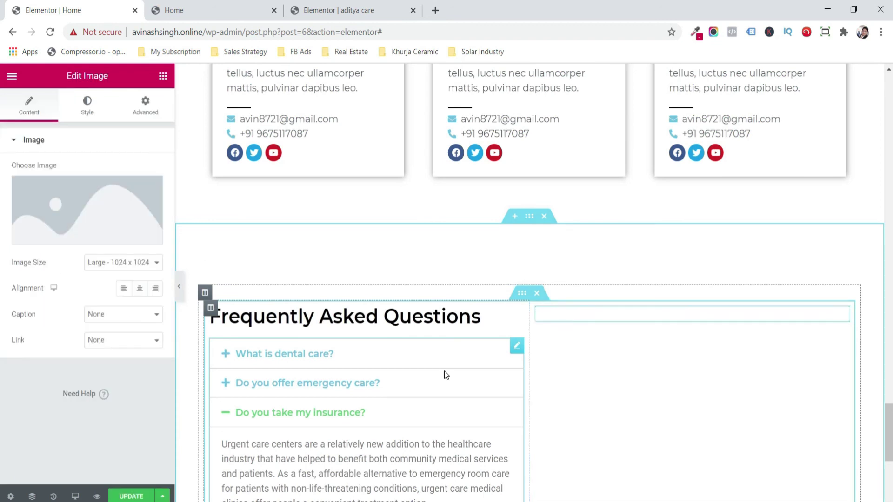
click(80, 201)
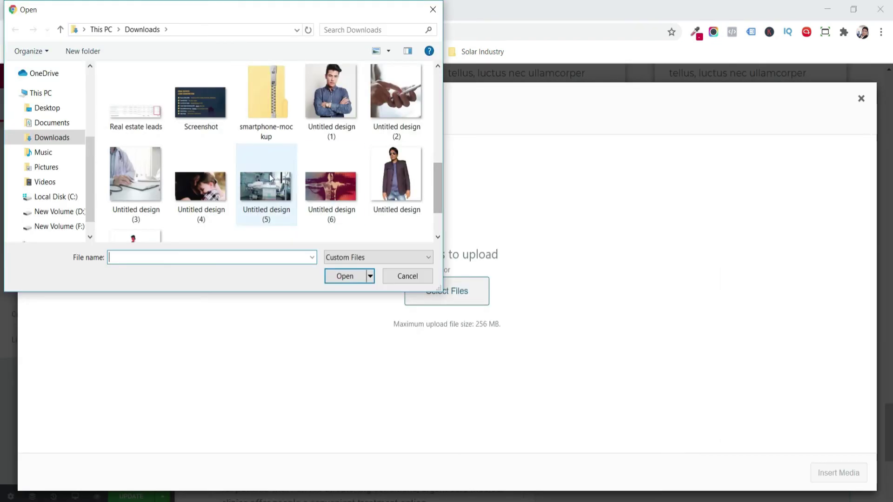
double_click(266, 174)
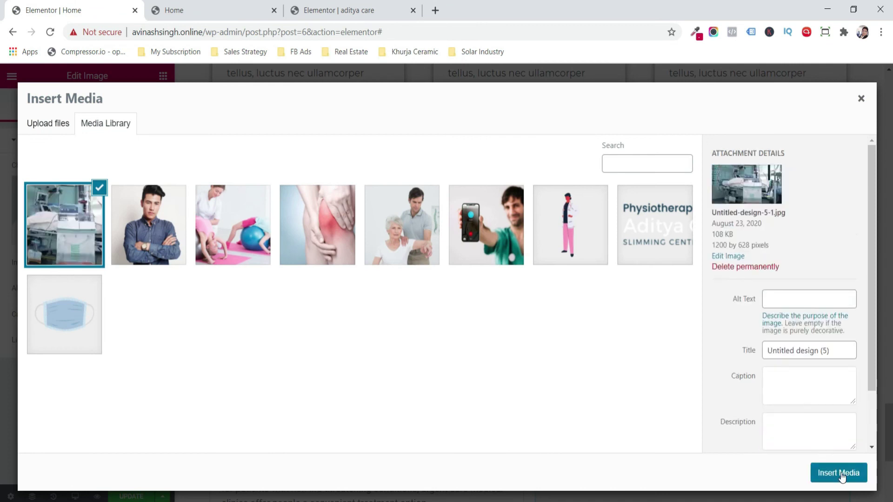
click(838, 473)
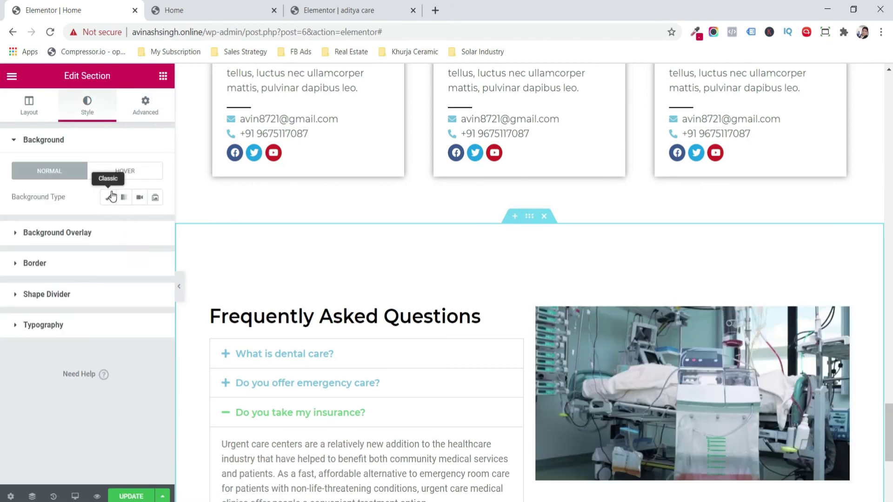
- Give the FAQ section a classic light grey #F6F6F6 background and update
click(108, 197)
click(138, 223)
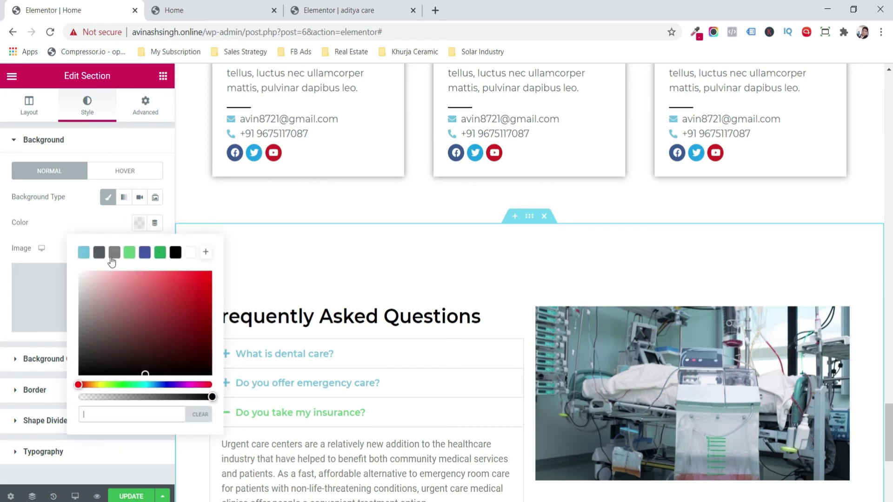
drag(100, 281, 73, 274)
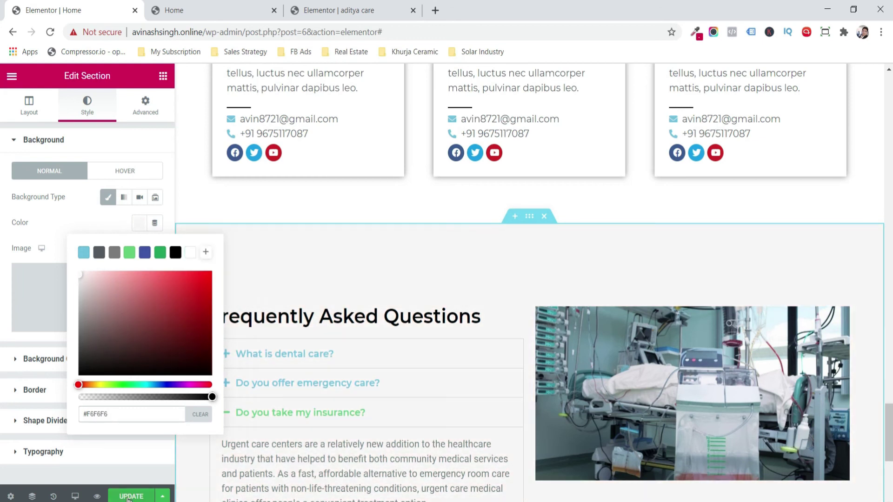
click(130, 497)
click(373, 353)
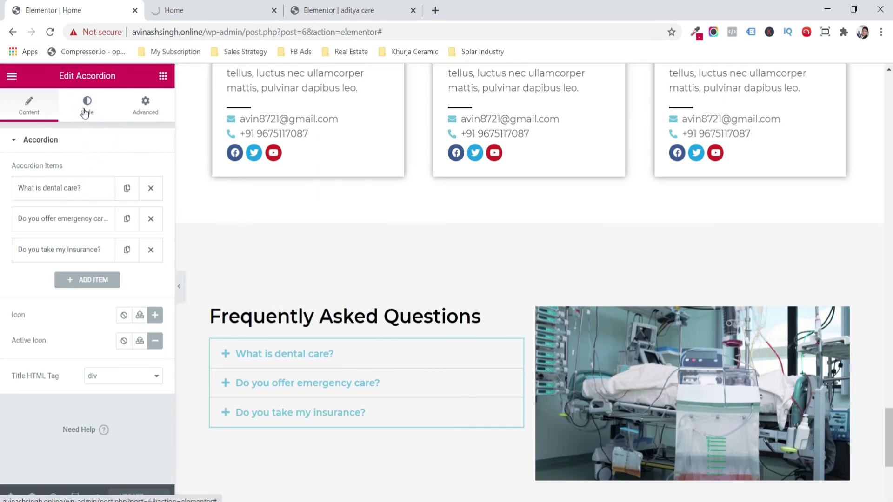
- Set the accordion's active title colour to dark grey, then scroll to the empty section below
click(85, 112)
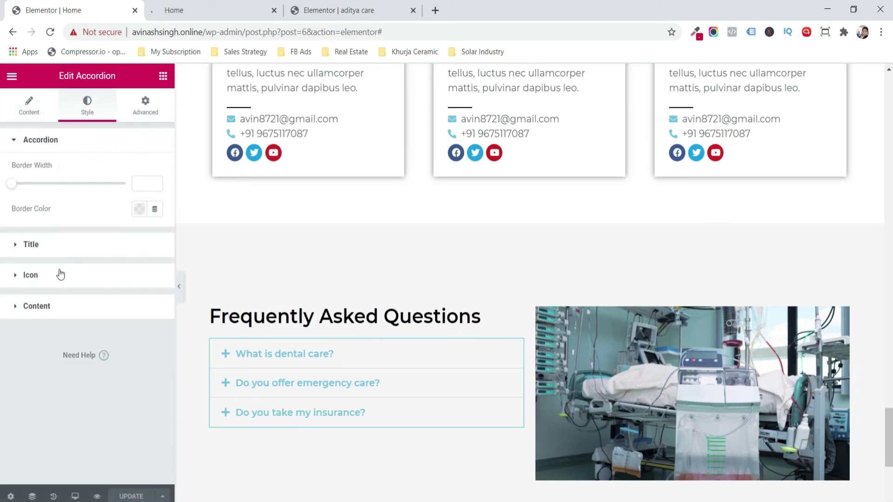
click(46, 251)
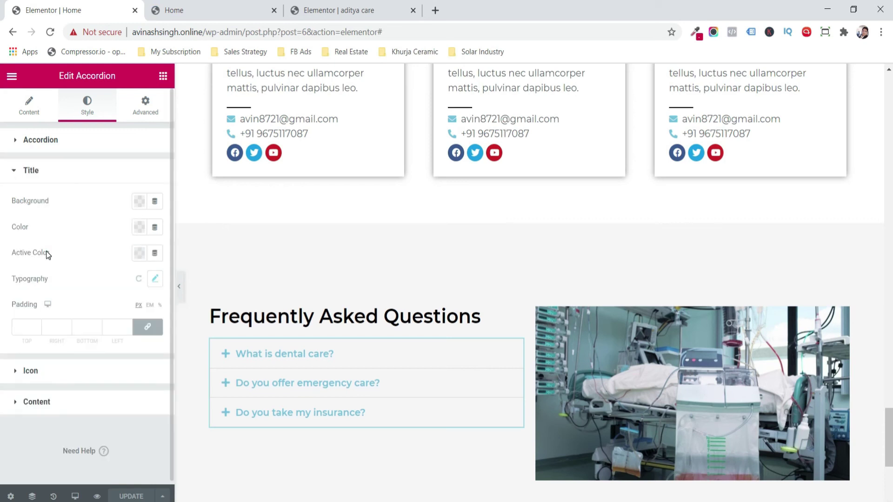
click(139, 253)
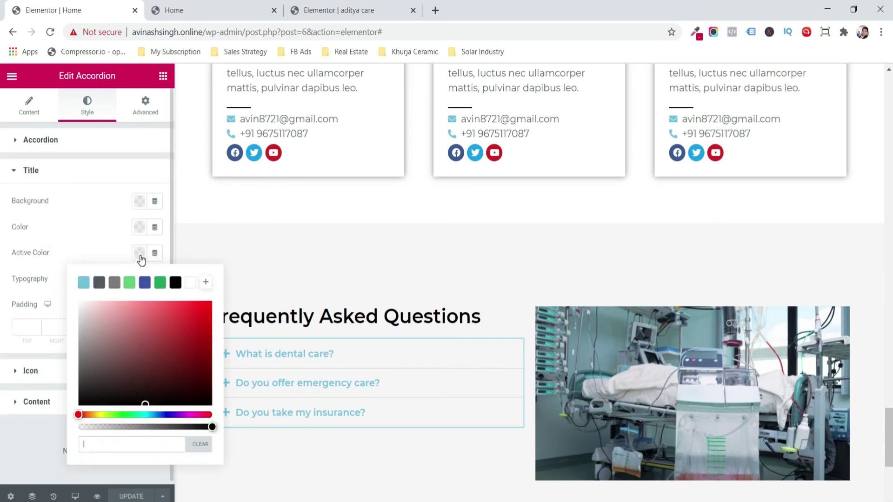
click(132, 336)
drag(132, 337, 73, 403)
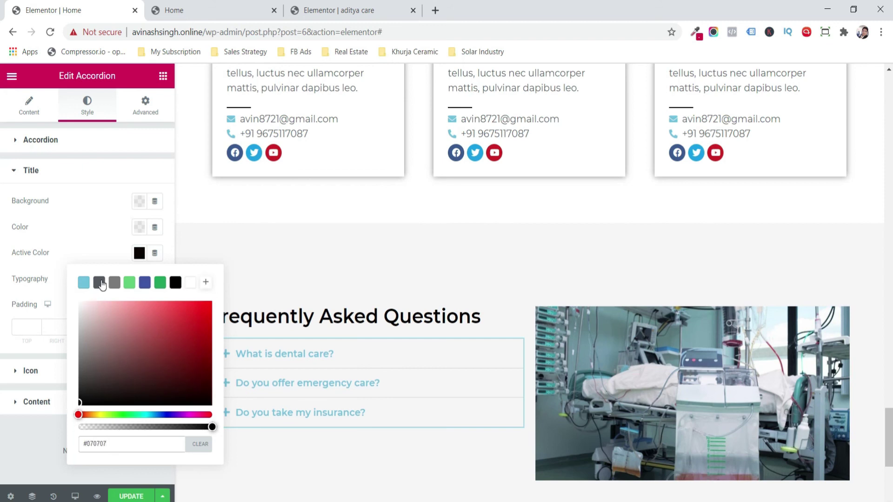
click(102, 284)
click(43, 426)
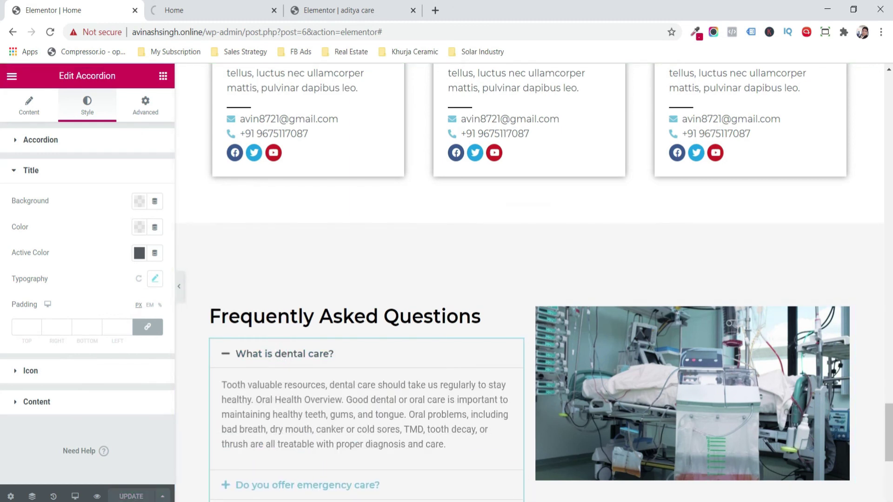
scroll(442, 382, down, 6)
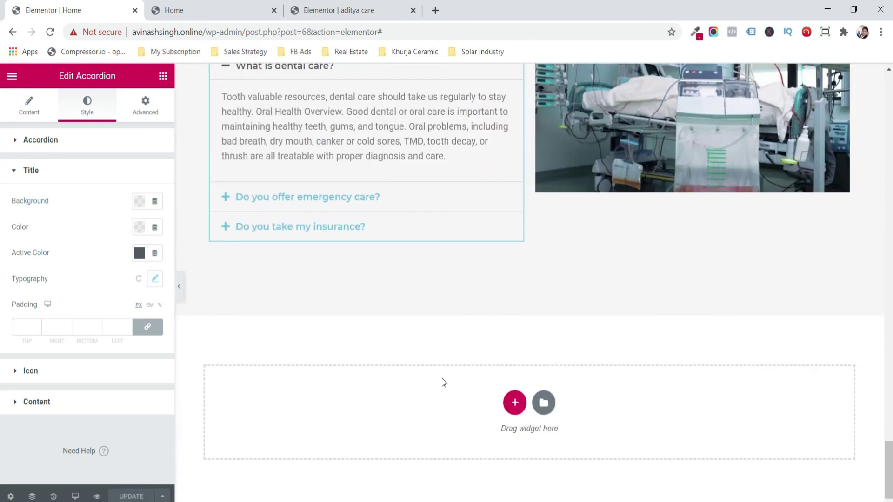
- Paste a copy of the Our Specialist heading section below the FAQ and start retitling its heading
click(514, 404)
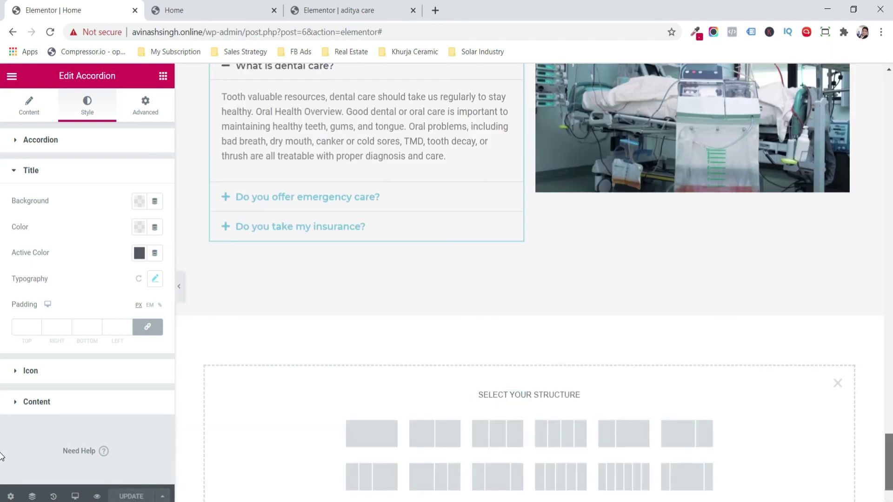
scroll(628, 296, up, 15)
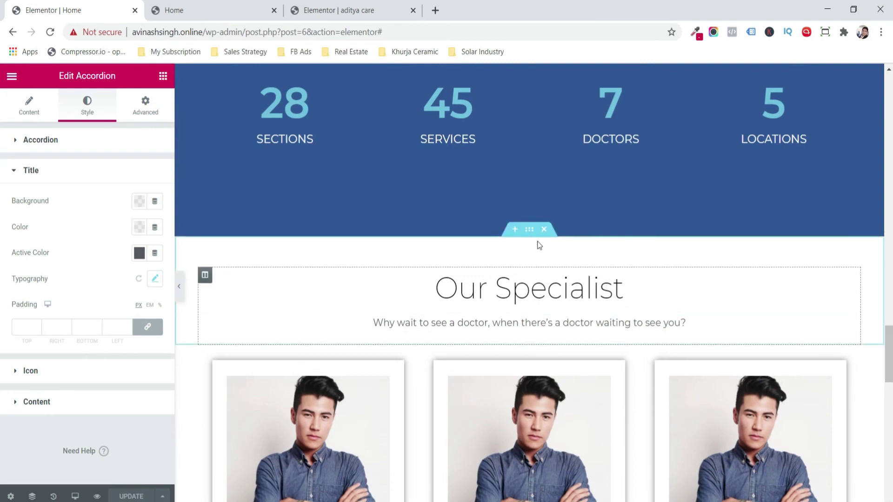
right_click(527, 231)
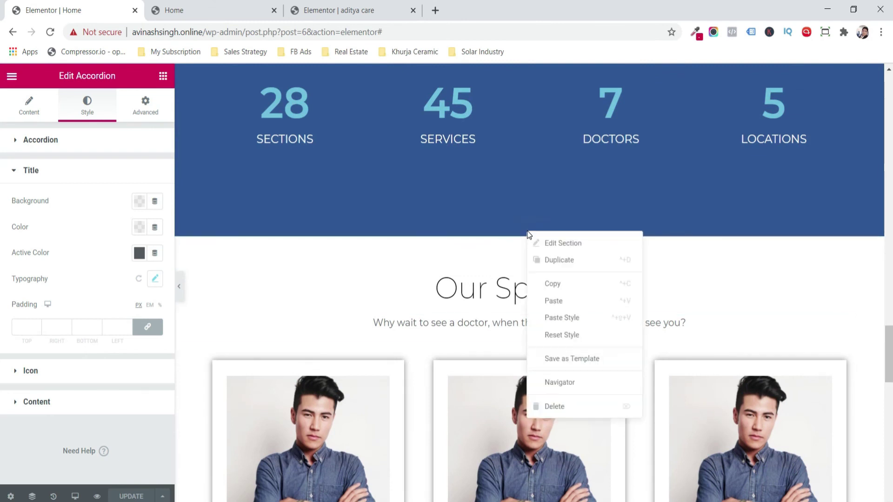
click(561, 284)
drag(888, 359, 888, 476)
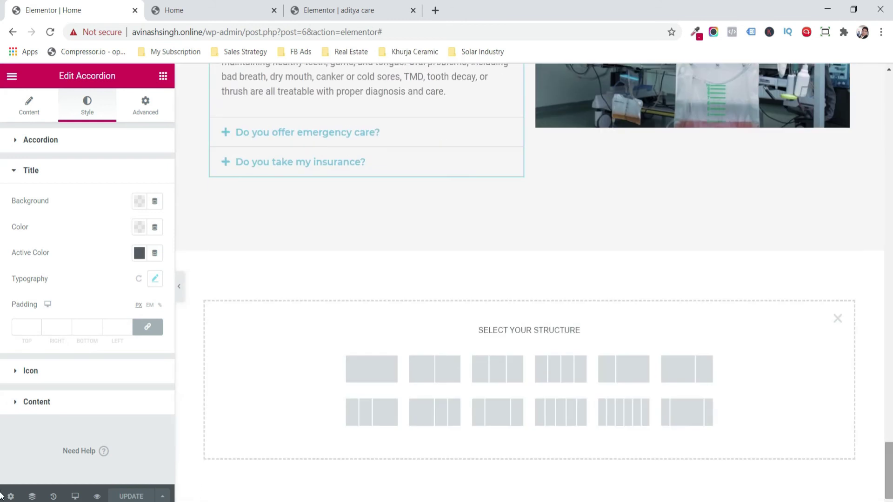
right_click(325, 331)
click(350, 340)
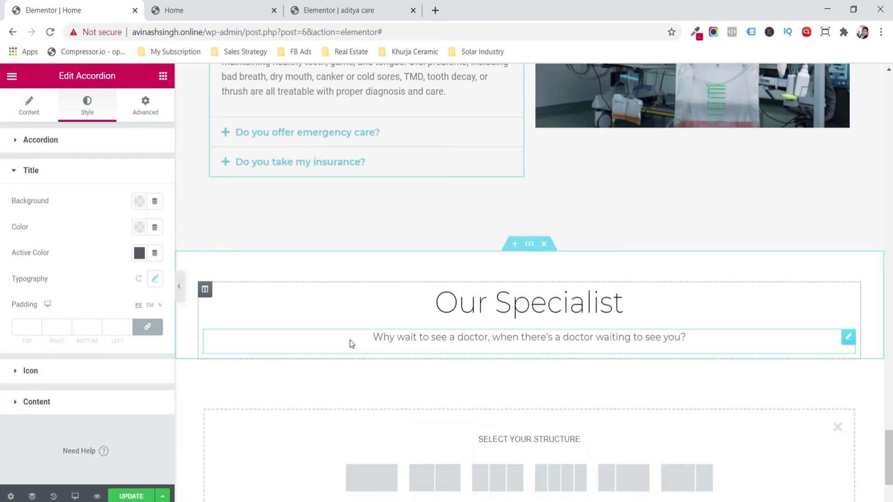
click(480, 311)
drag(98, 187, 31, 185)
- Add a three-column structure under Our Pricing with an inner section in the first column
text(Pricin)
text(g)
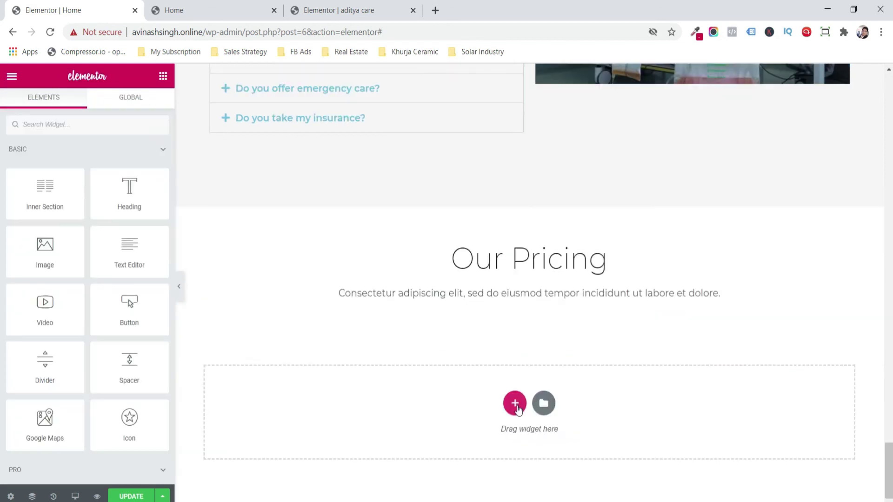
click(514, 400)
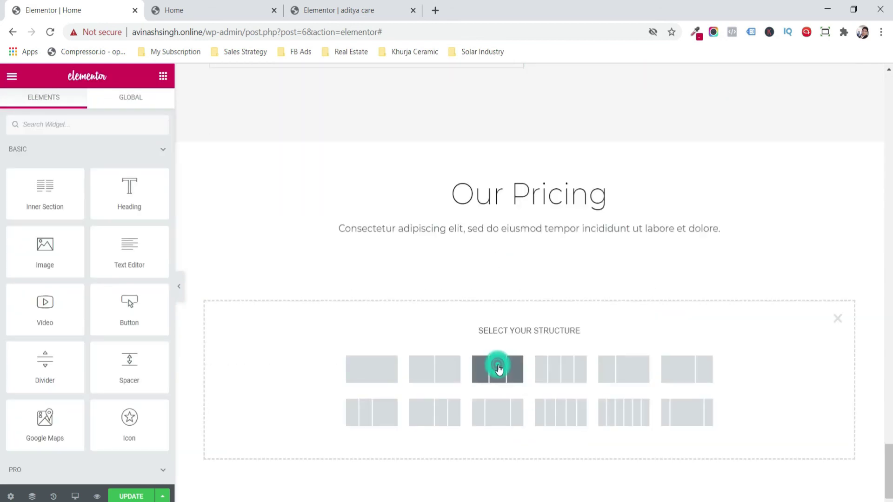
click(498, 370)
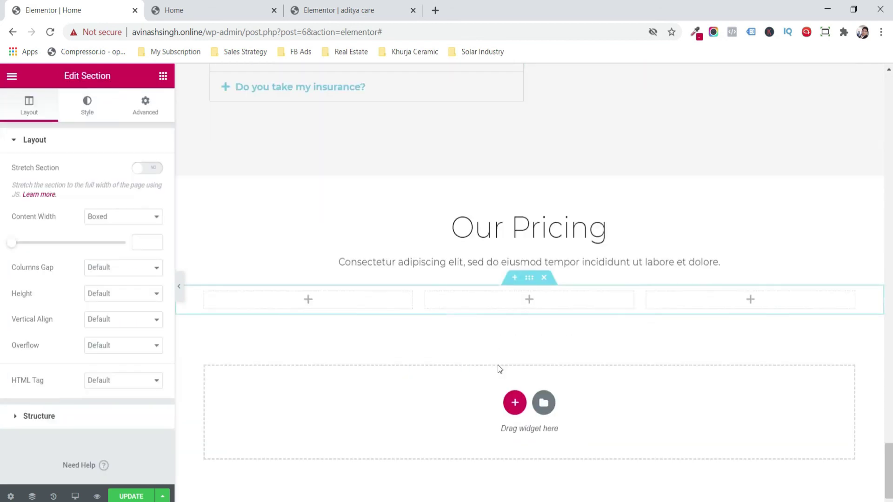
click(162, 75)
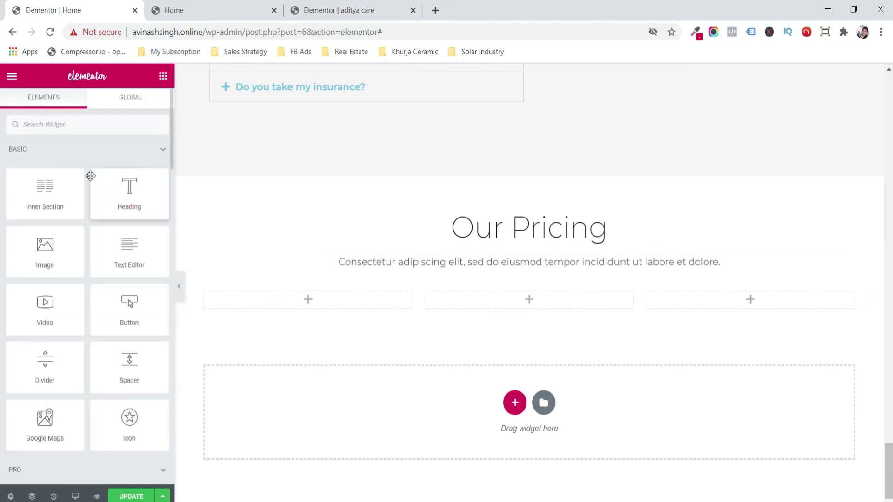
drag(60, 194, 283, 300)
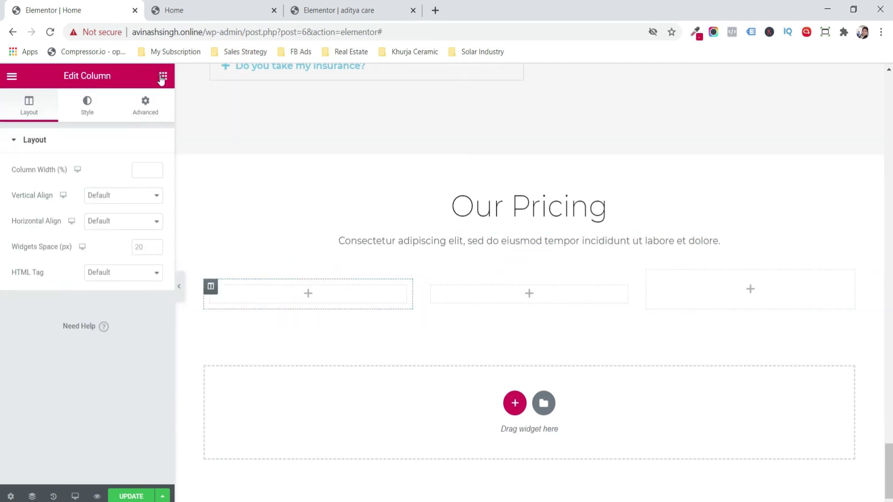
click(163, 76)
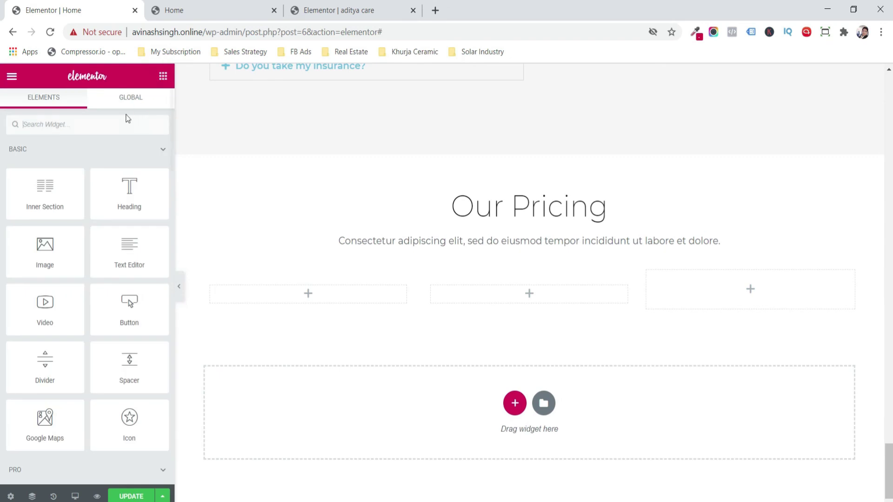
- Stack a star icon, centred heading, text block and icon list in the first column
text(ico)
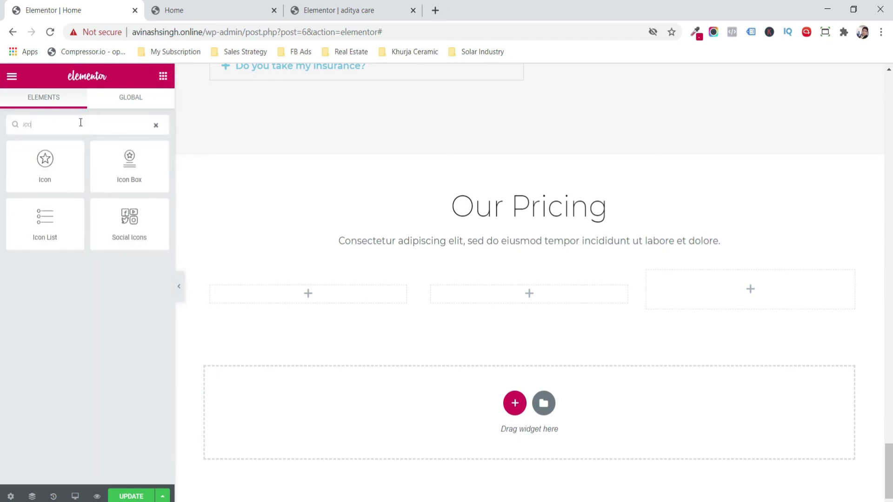
drag(64, 168, 299, 302)
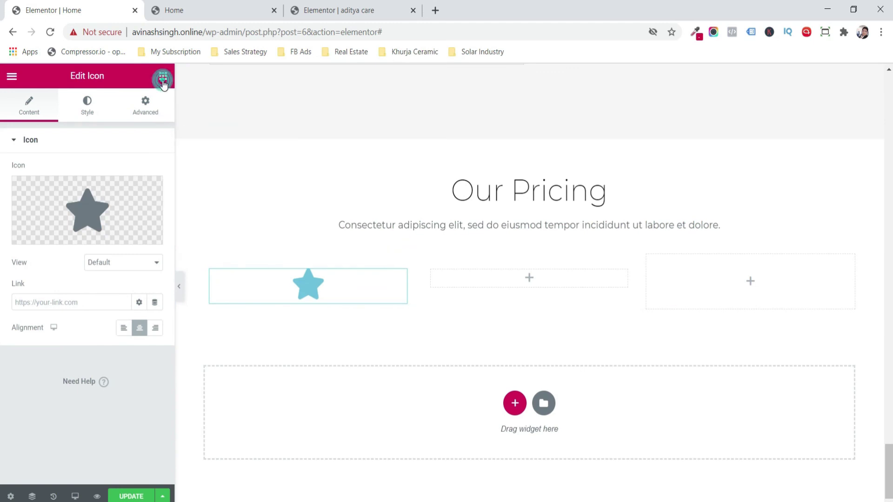
click(162, 80)
drag(124, 194, 281, 293)
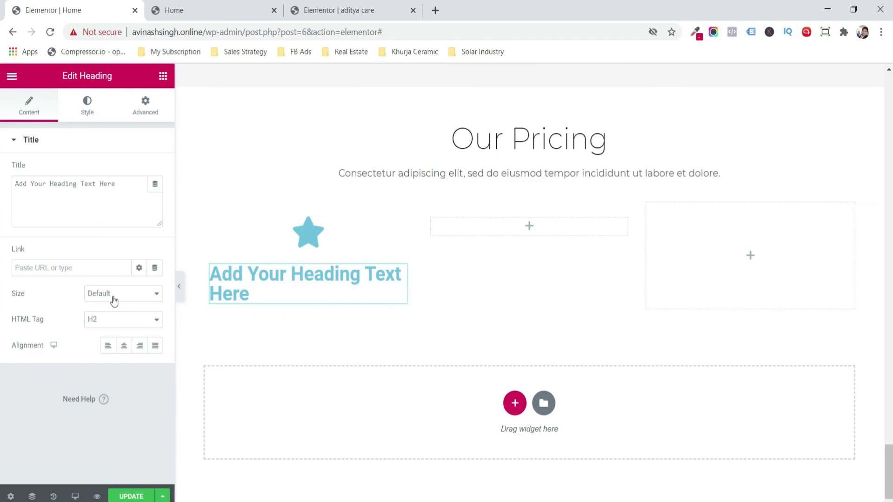
click(124, 346)
click(164, 76)
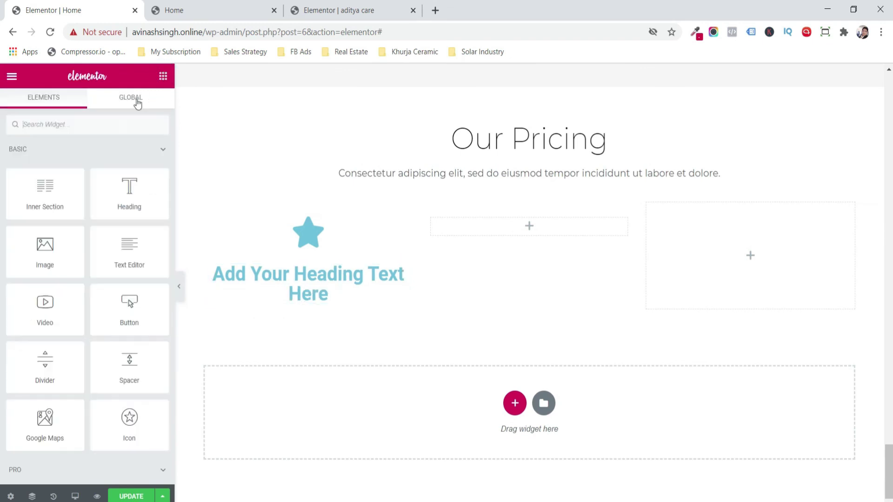
drag(130, 246, 306, 298)
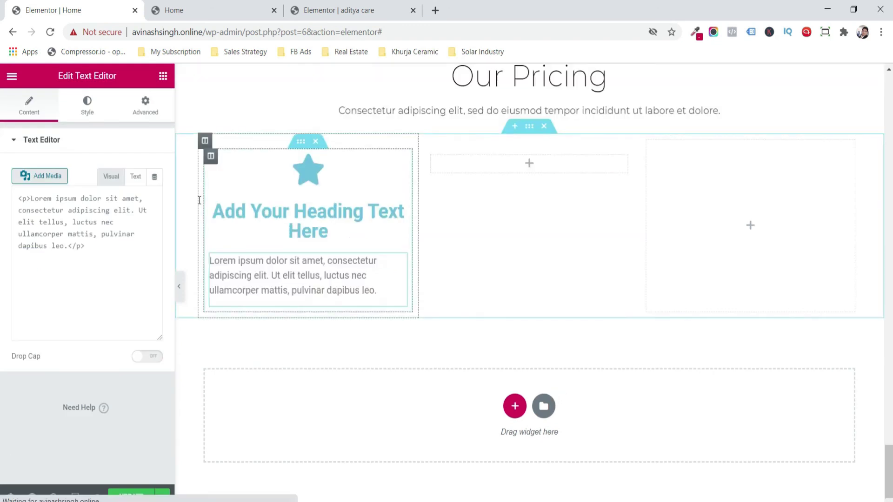
click(163, 75)
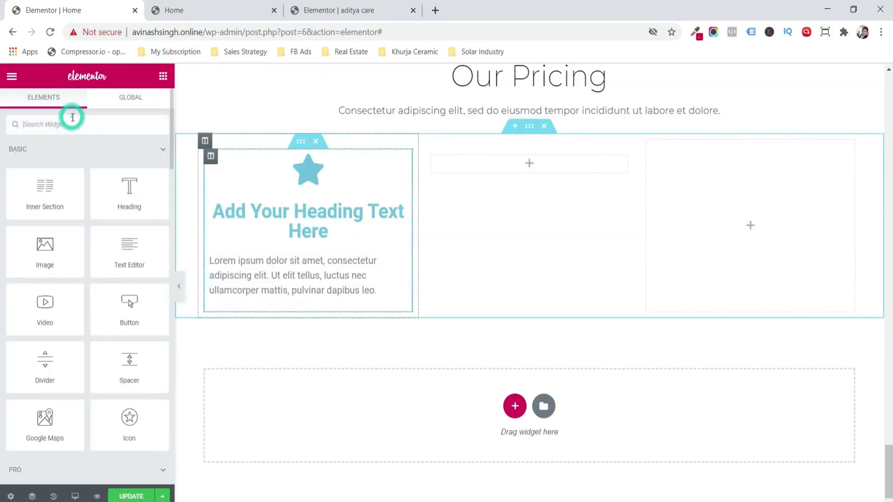
text(ico)
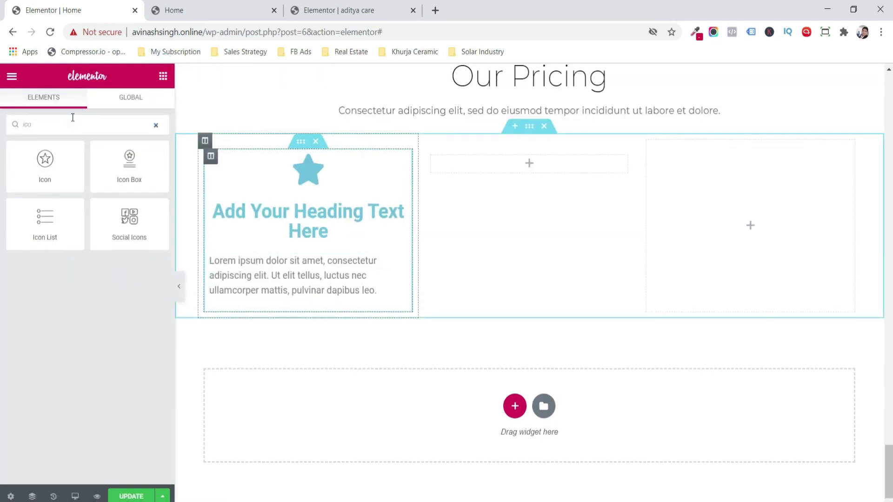
drag(68, 229, 302, 300)
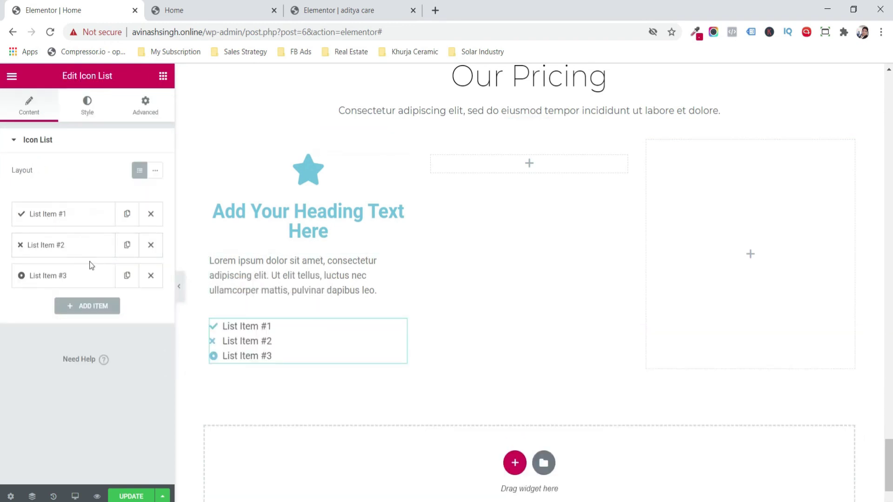
- Centre the feature list and make the price text black
click(85, 102)
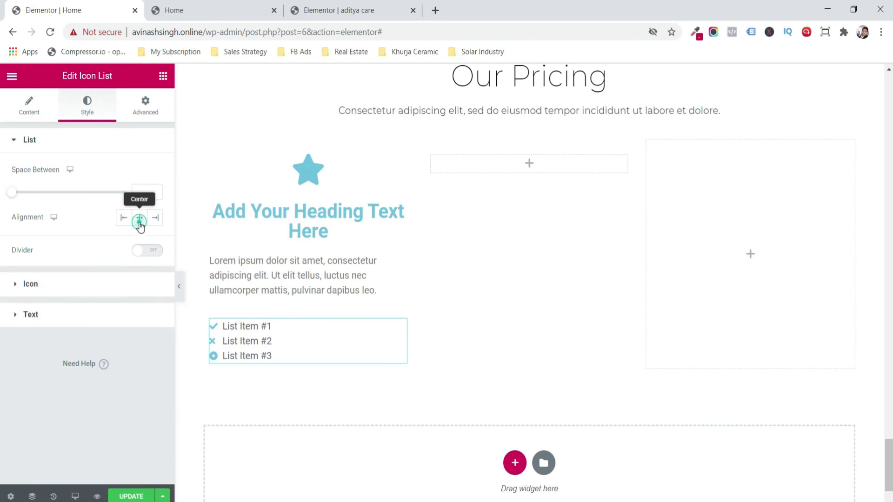
click(140, 216)
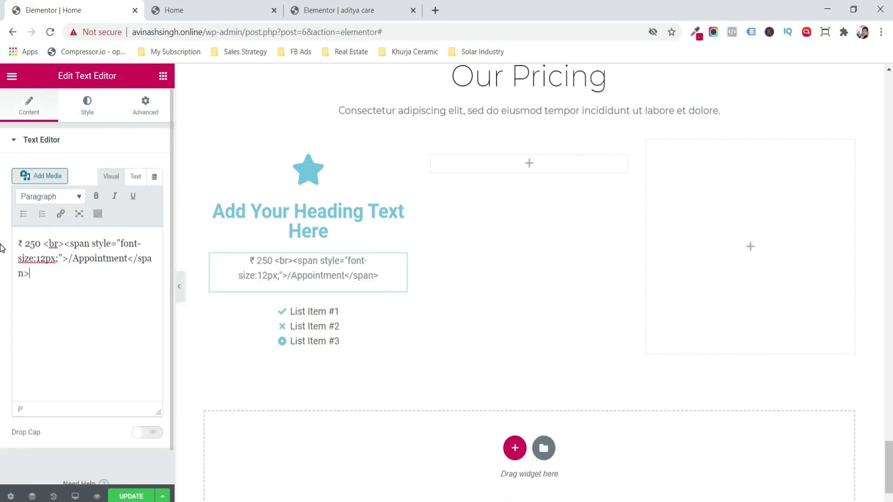
key(ctrl+a)
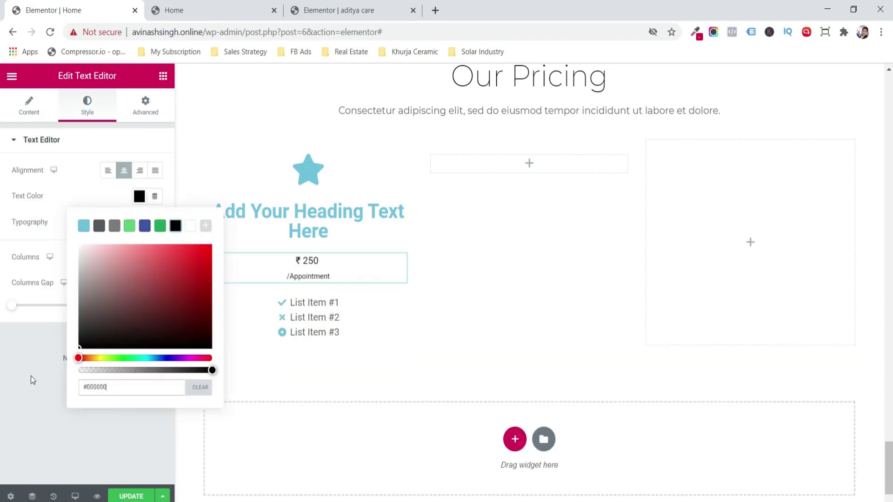
click(29, 376)
- Set the price text to Montserrat and join it into one '₹ 250/Appointment' line
click(155, 223)
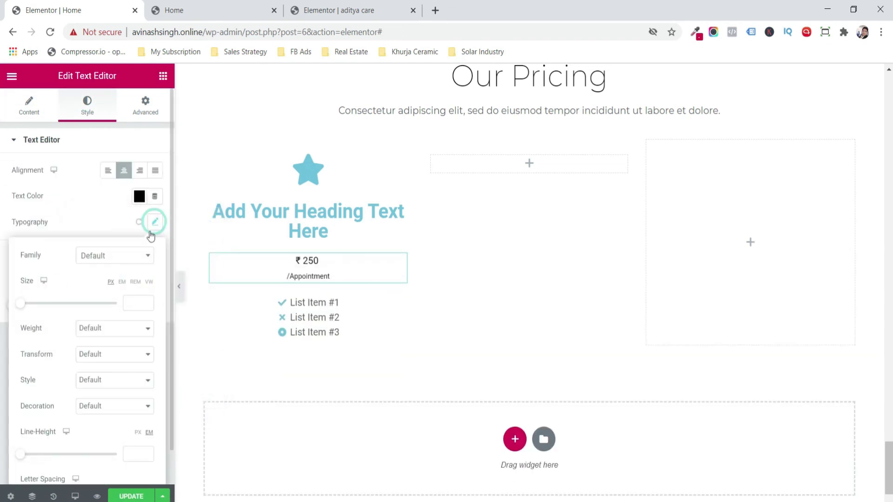
click(131, 266)
text(mont)
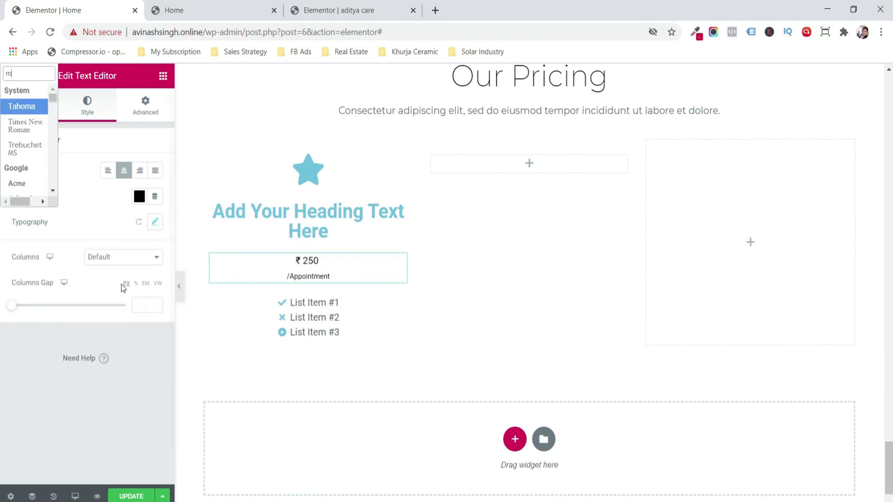
key(Down)
key(Down)
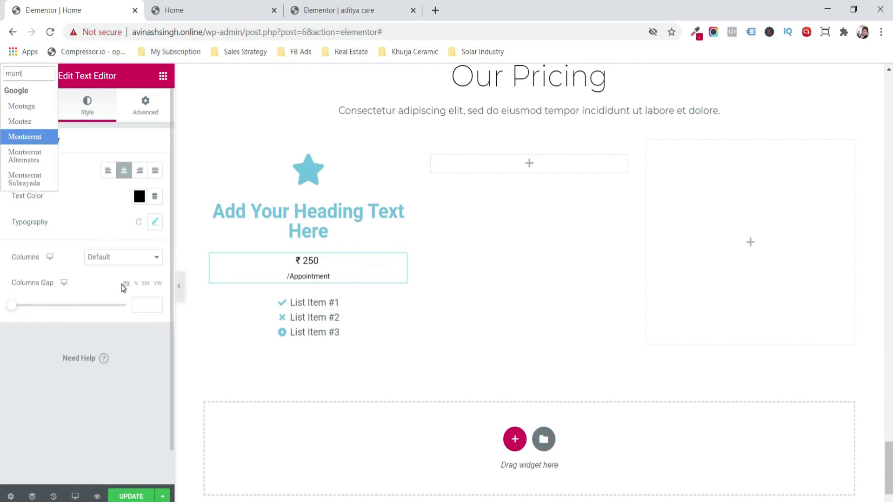
key(Return)
click(17, 260)
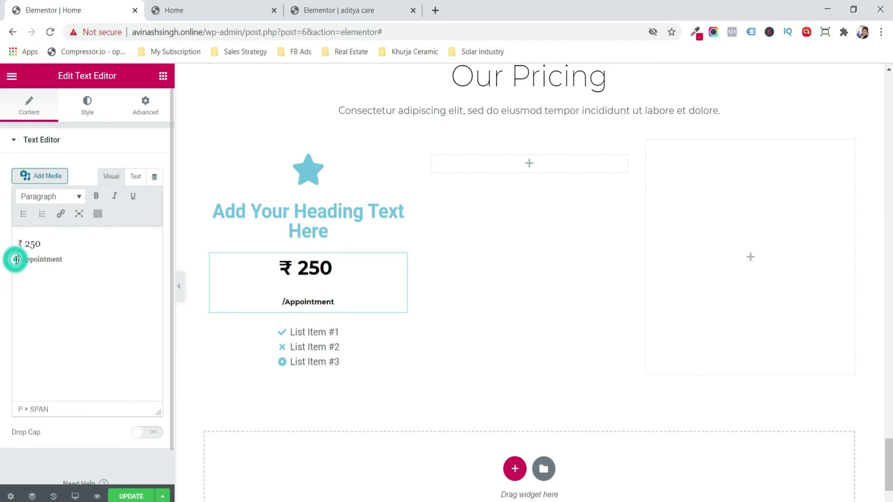
key(BackSpace)
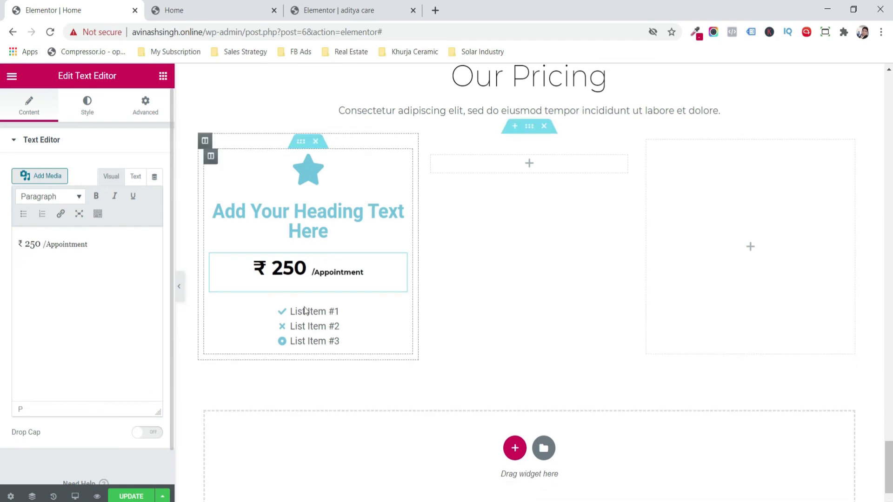
key(BackSpace)
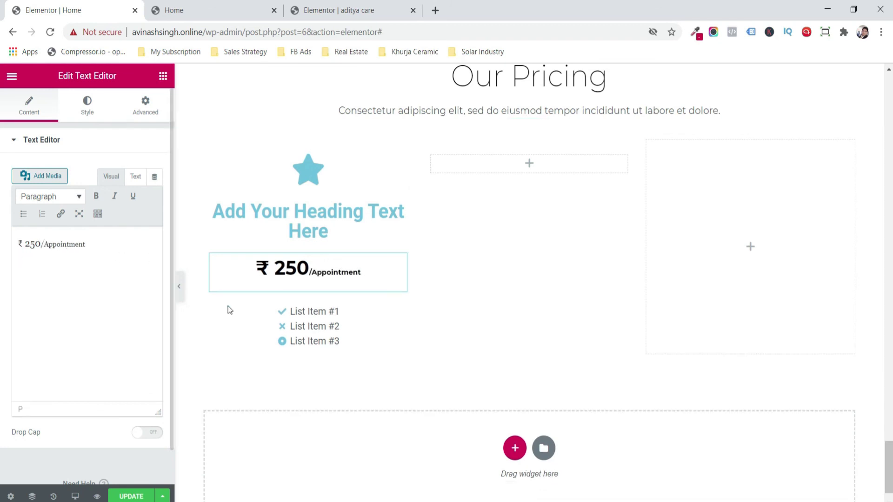
click(229, 310)
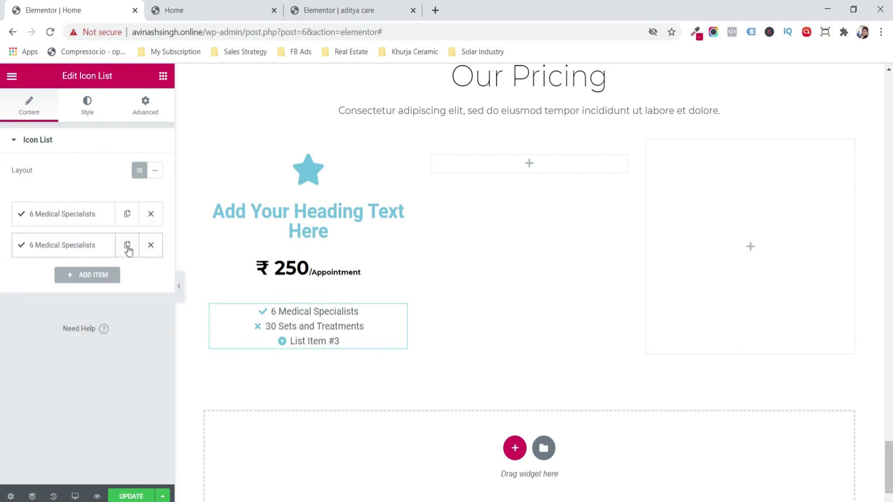
- Duplicate the '6 Medical Specialists' list item to four entries and save the page
click(127, 246)
click(128, 284)
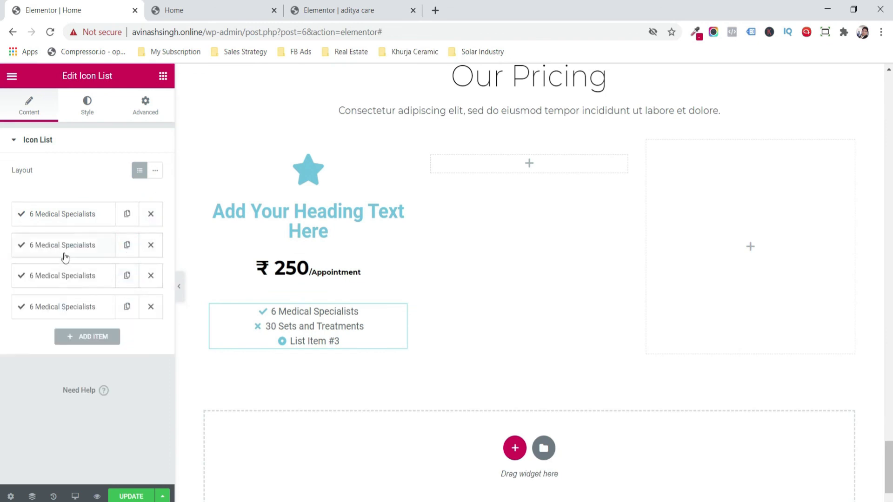
right_click(120, 499)
click(120, 499)
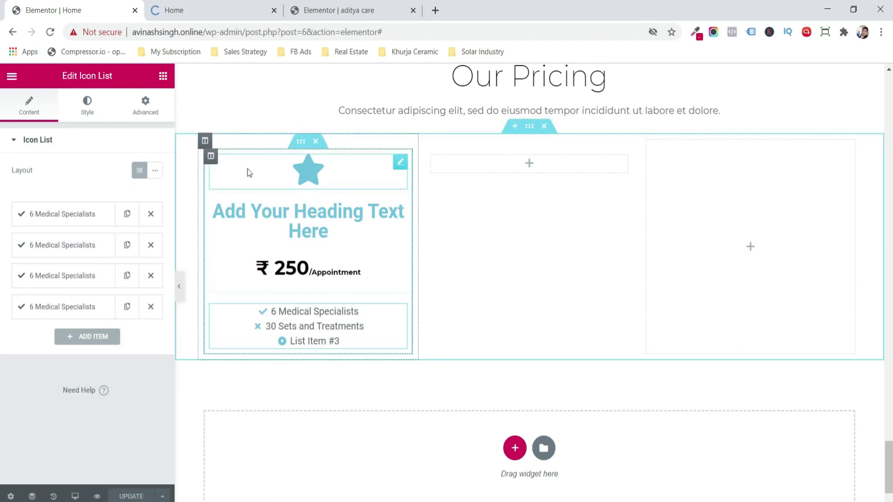
- Replace the card's placeholder heading text with 'Phone Call'
click(241, 224)
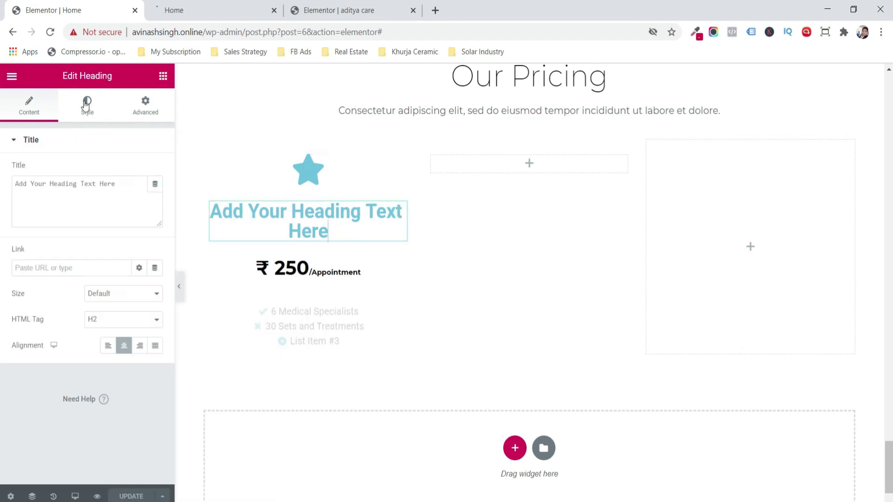
click(87, 106)
click(316, 4)
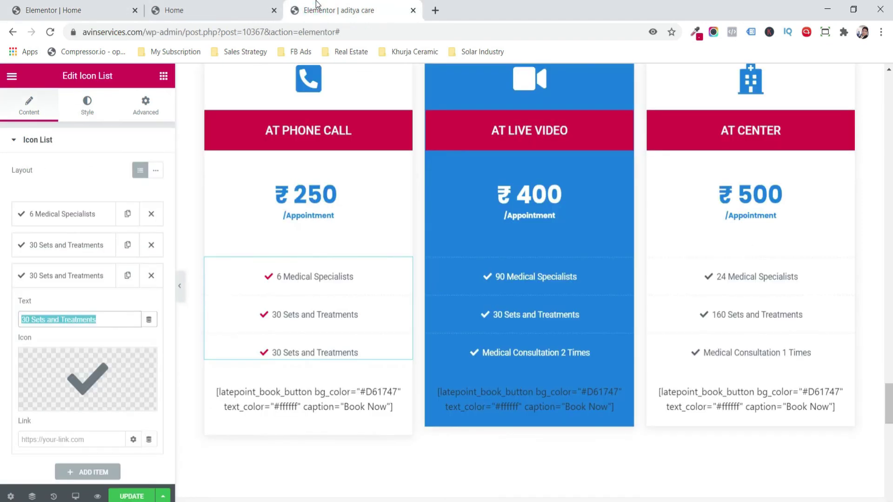
click(69, 9)
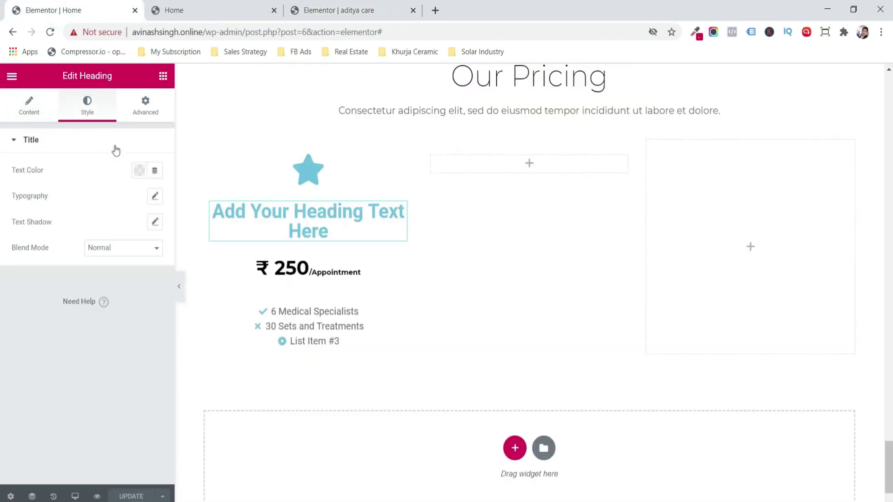
click(33, 114)
drag(120, 185, 2, 192)
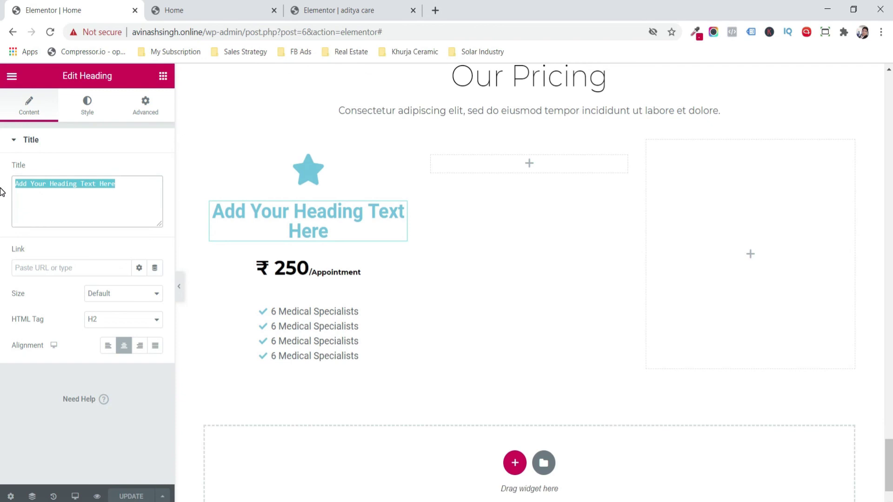
text(Phone )
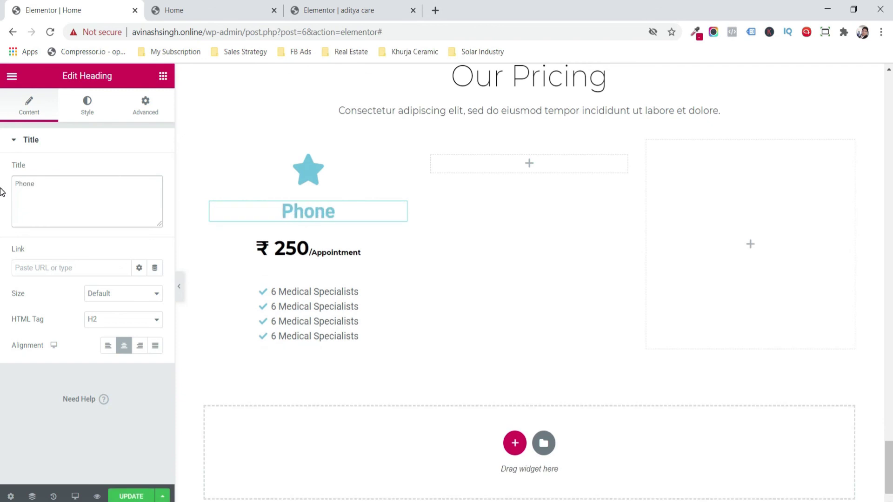
text(Call)
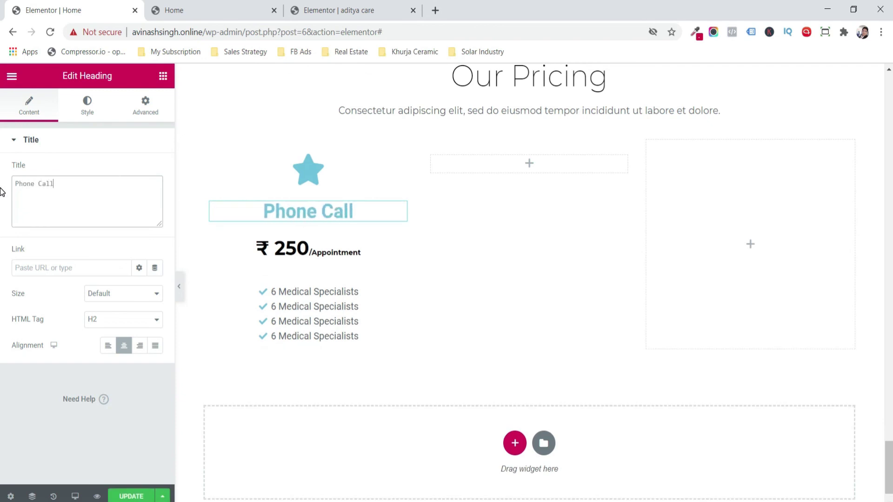
click(210, 156)
click(84, 105)
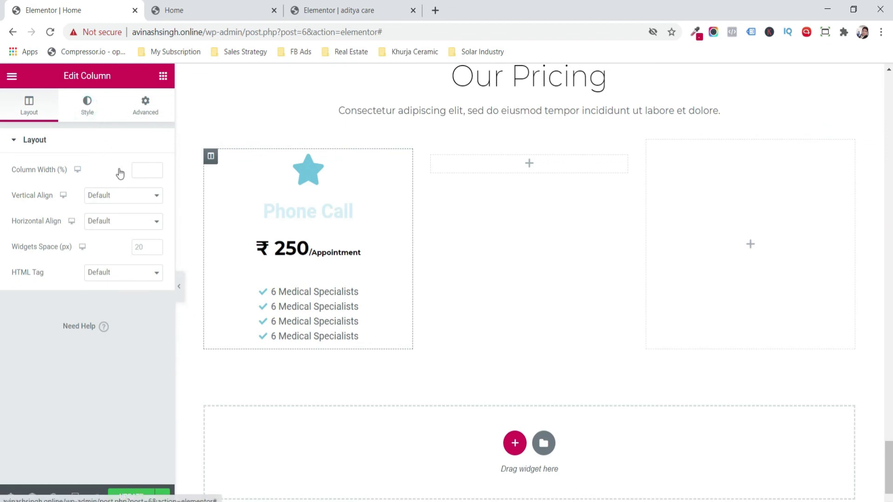
- Give the first card's column a very light grey background colour
click(124, 197)
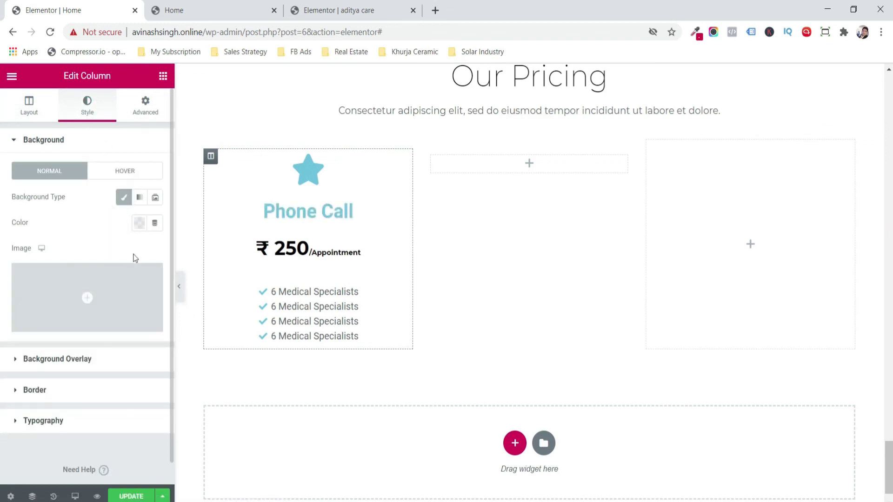
click(139, 223)
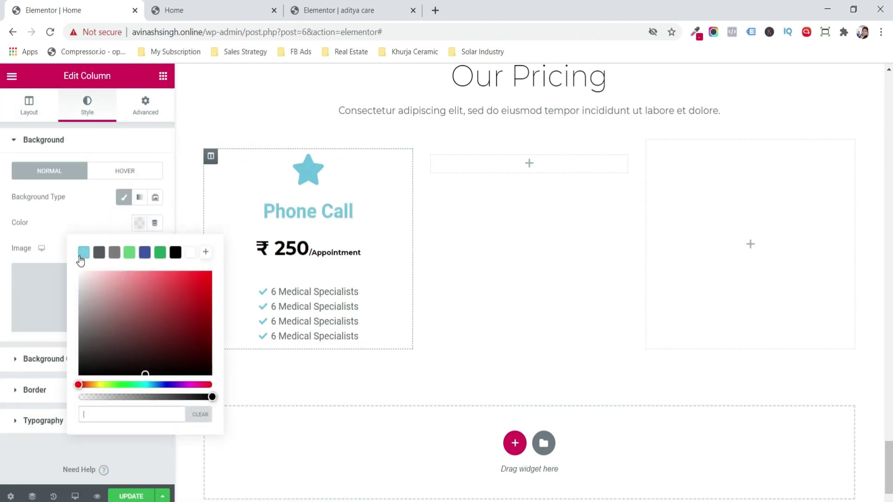
click(84, 252)
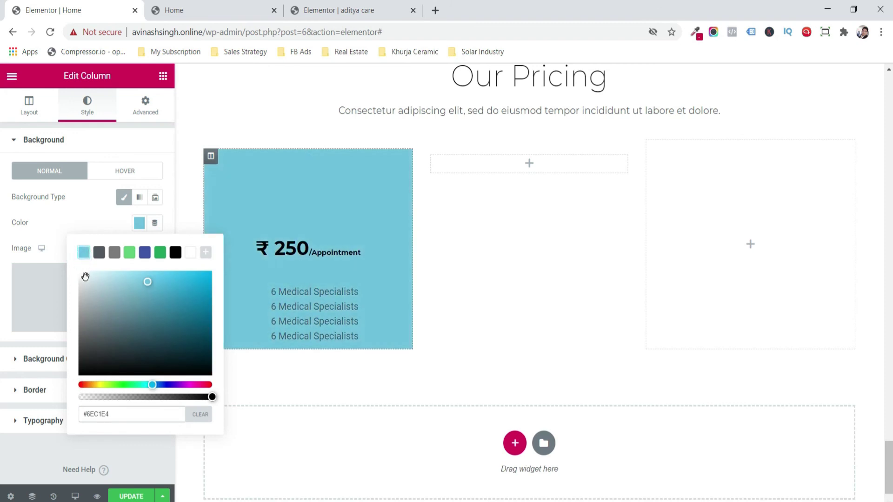
click(85, 277)
click(2, 290)
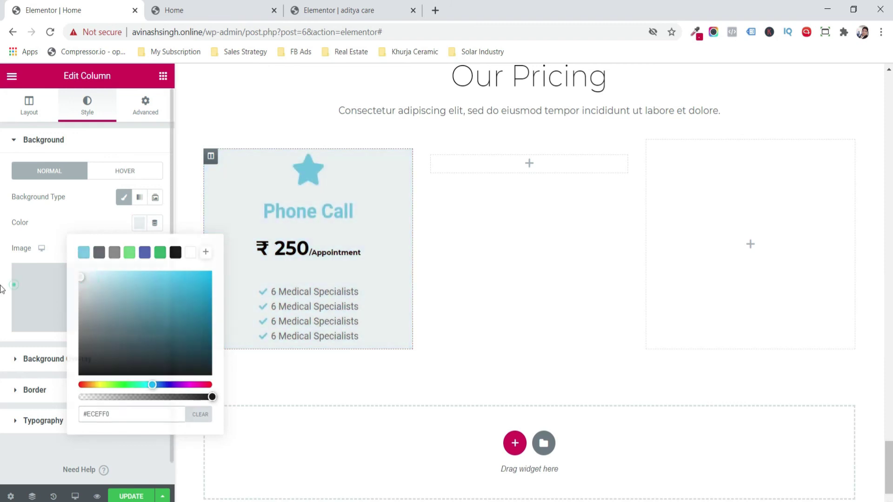
- Give the Phone Call heading a black background with 15 px padding
click(302, 212)
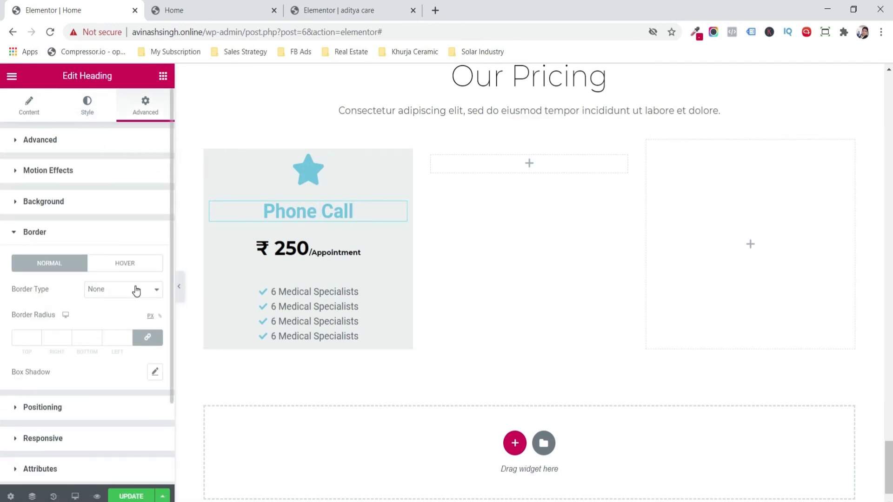
click(67, 201)
click(139, 258)
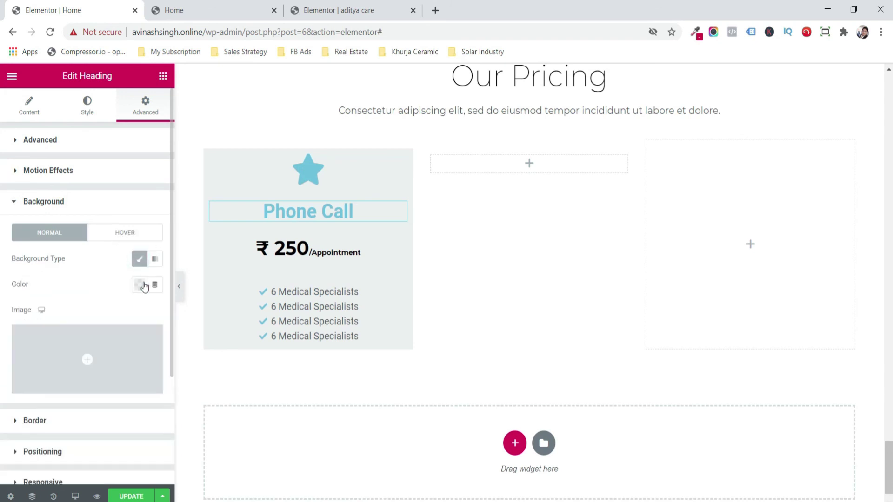
click(139, 287)
drag(145, 352, 15, 445)
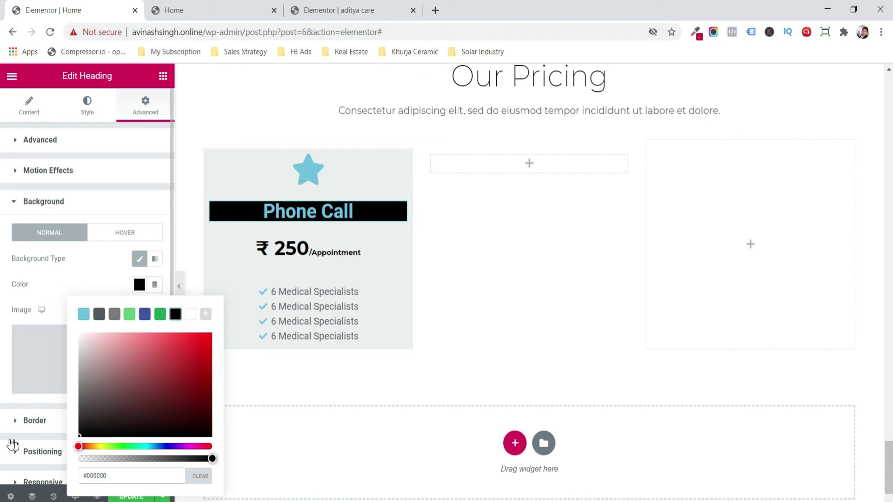
click(13, 363)
click(116, 139)
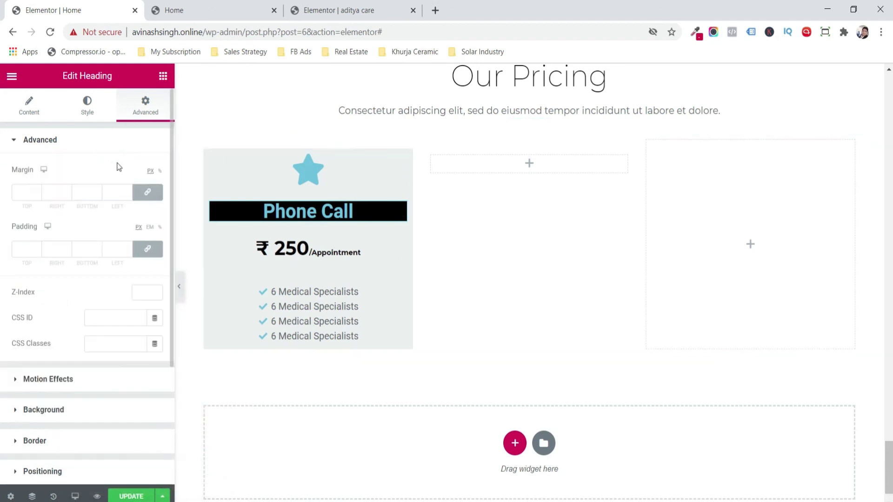
click(38, 249)
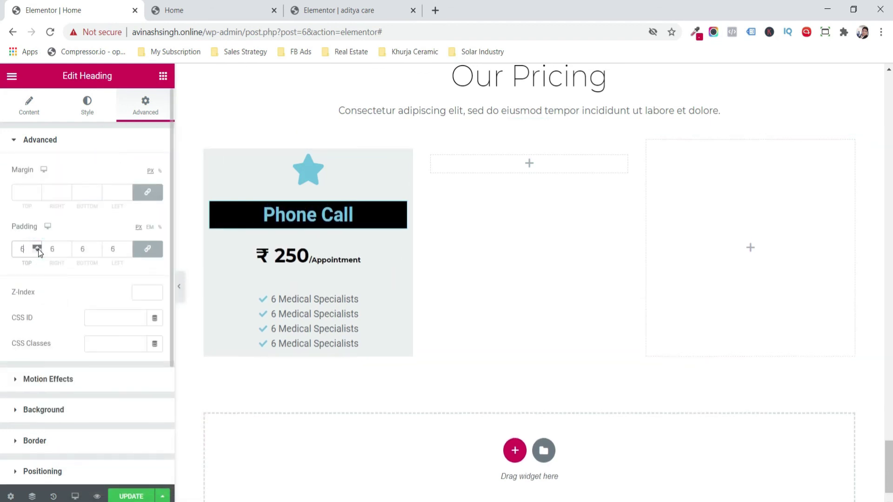
click(38, 249)
click(38, 249)
click(39, 249)
click(38, 249)
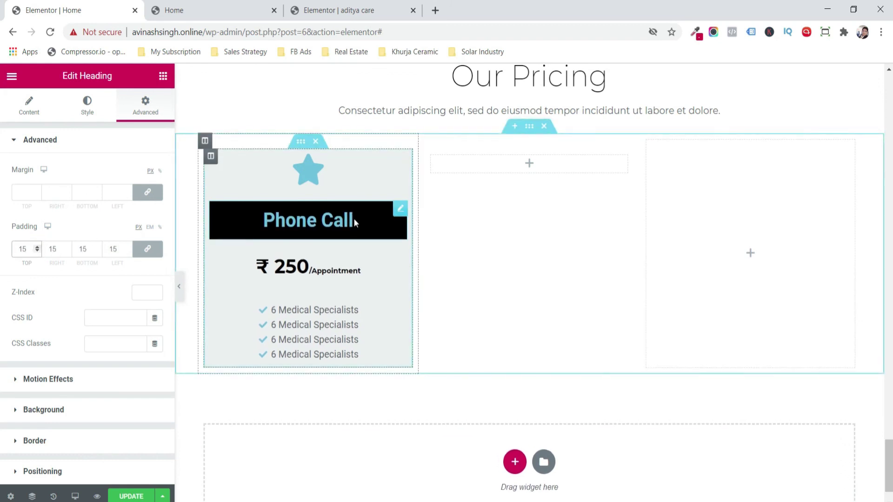
- Set the heading font to Montserrat and give the card 50 px top/bottom padding
click(29, 101)
click(93, 108)
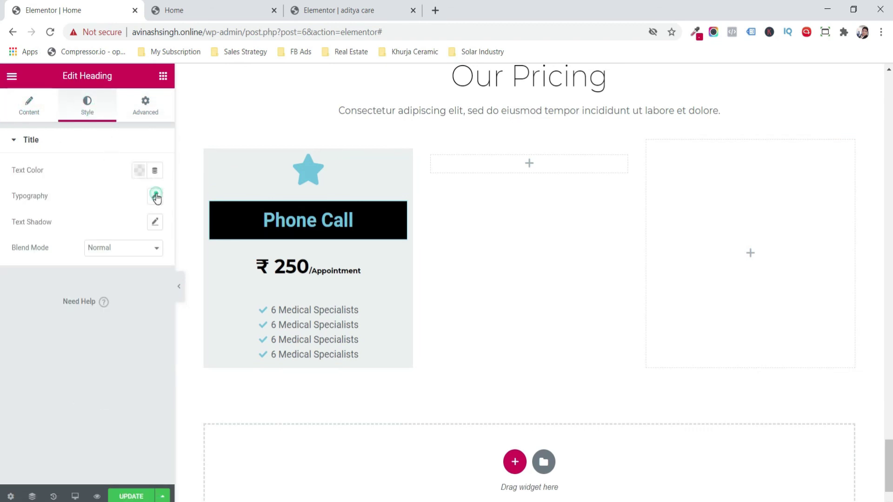
click(154, 196)
click(123, 224)
text(m)
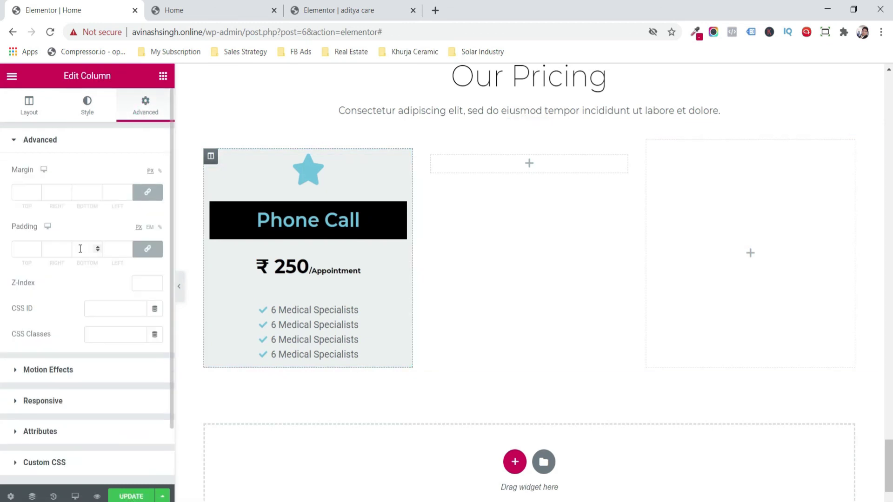
click(147, 249)
text(50)
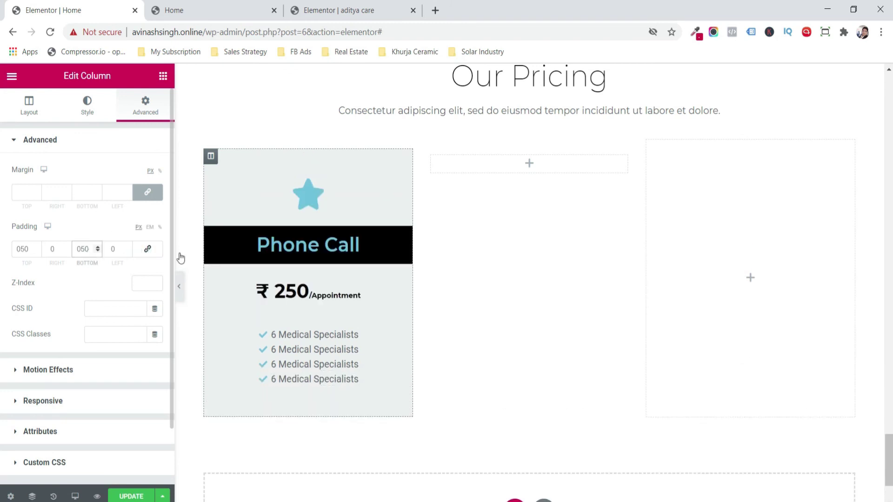
- Swap the star icon for the Phone icon found by searching 'pho' in the Icon Library
right_click(322, 186)
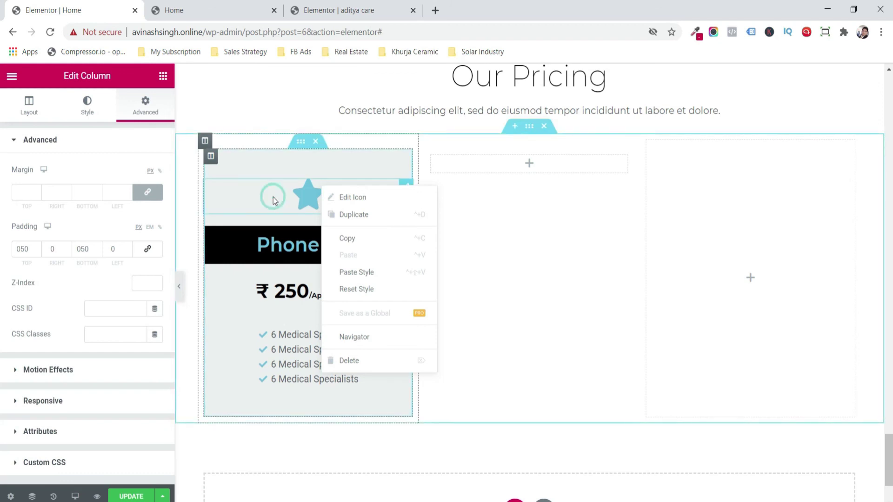
click(274, 201)
click(150, 188)
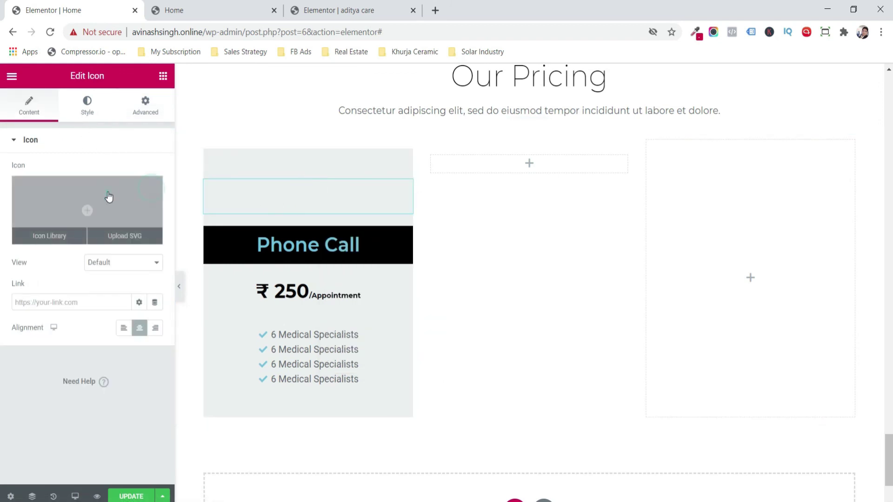
click(108, 197)
click(439, 125)
click(445, 105)
click(400, 124)
text(pho)
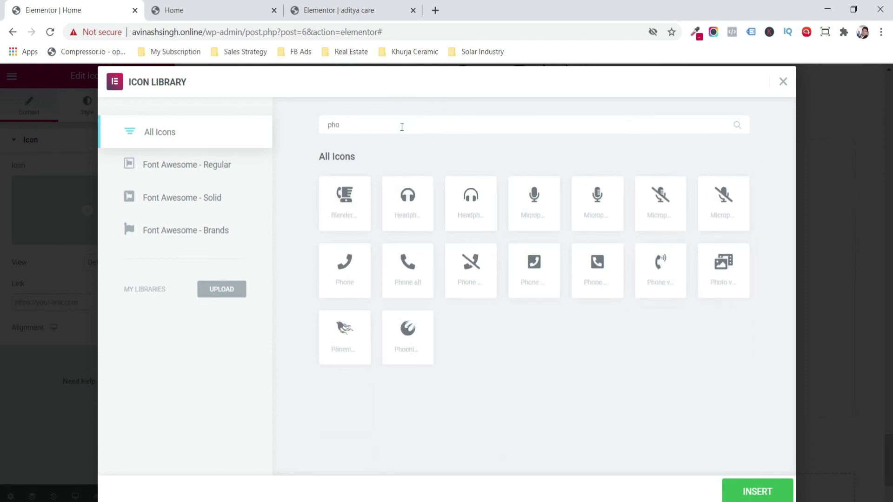
click(418, 277)
click(748, 489)
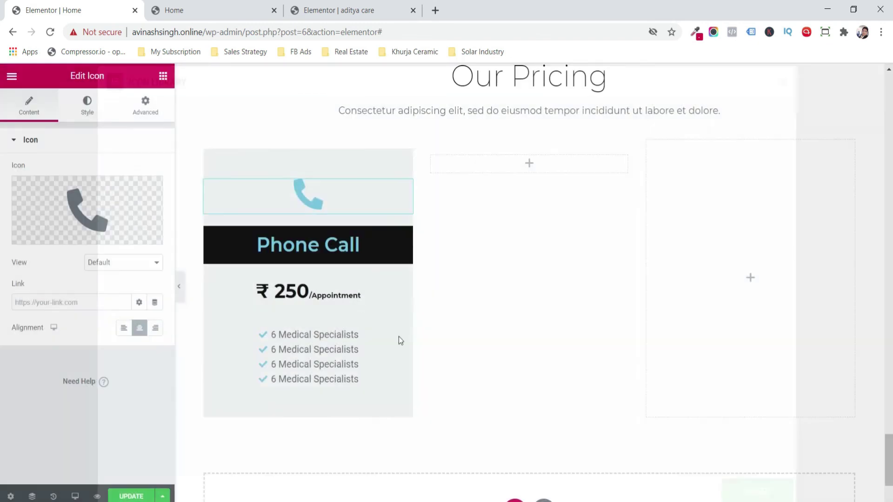
click(205, 231)
click(153, 342)
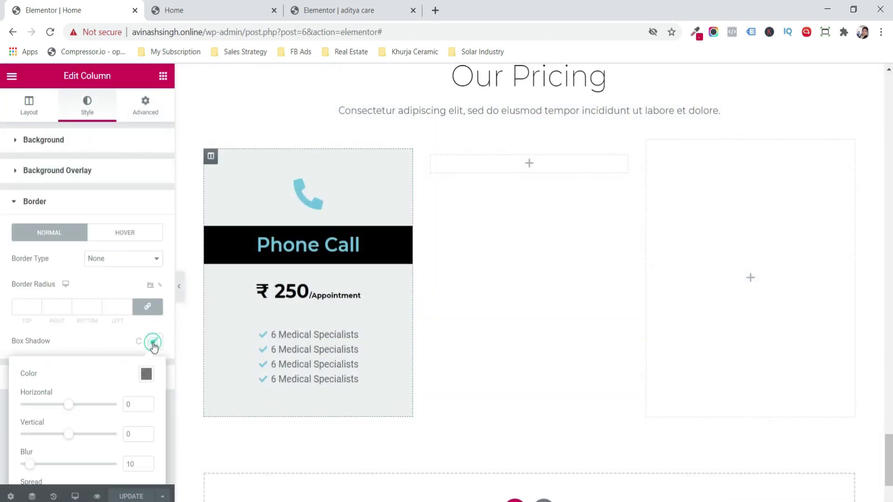
- Copy the Phone Call card into the middle and third columns
right_click(300, 148)
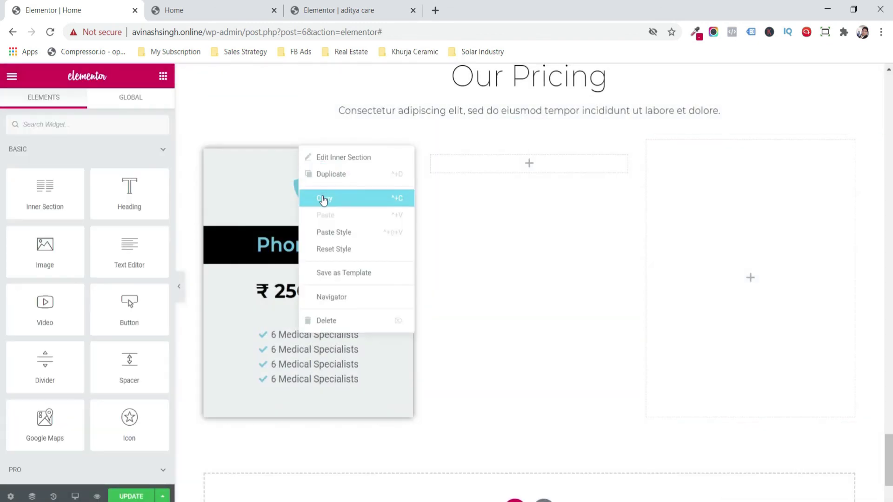
click(323, 198)
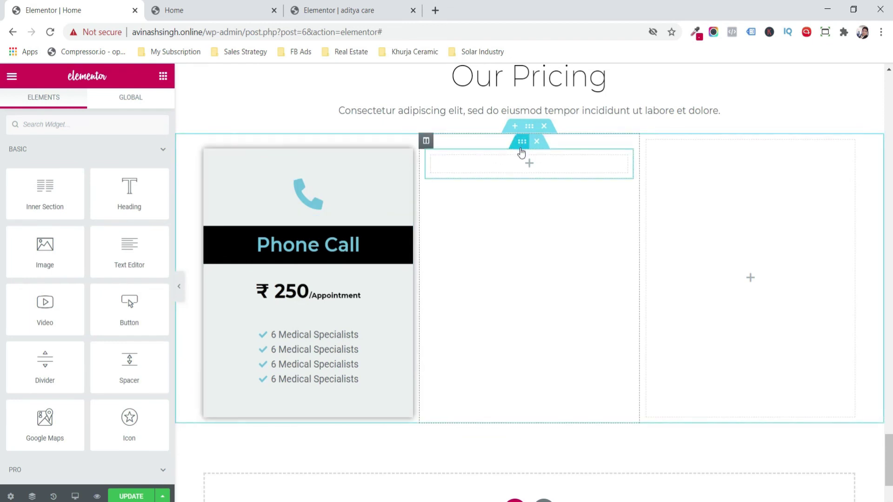
right_click(522, 148)
click(550, 215)
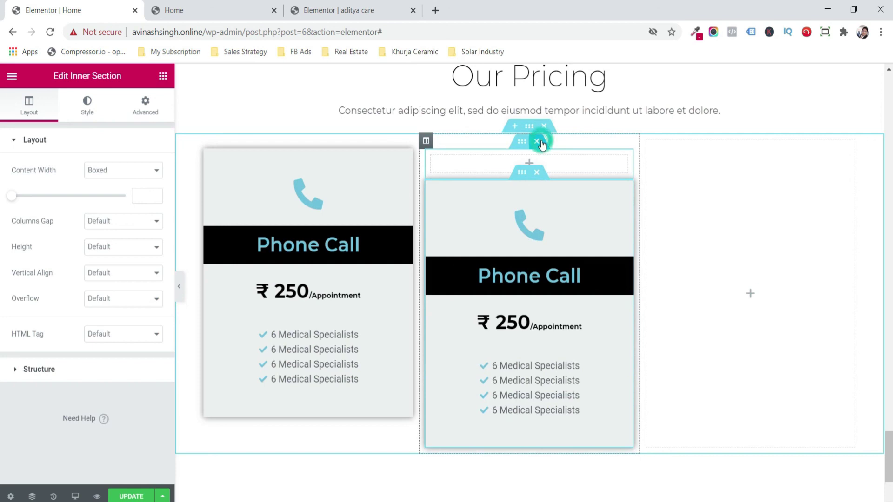
click(538, 142)
right_click(707, 187)
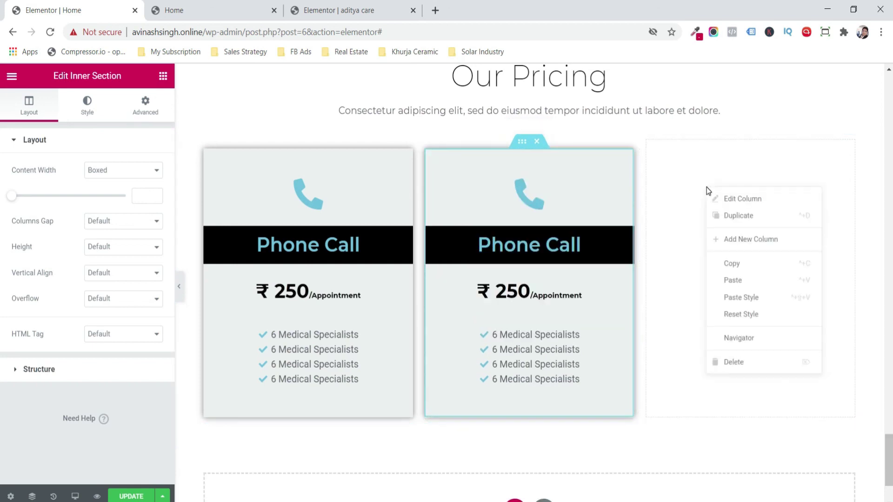
click(751, 279)
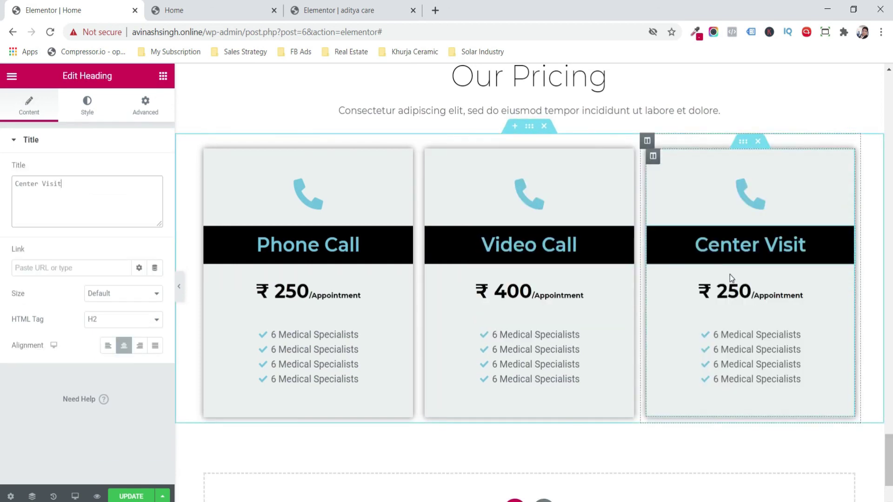
- Change the third card's price to ₹ 500 and save the page
click(743, 290)
click(40, 245)
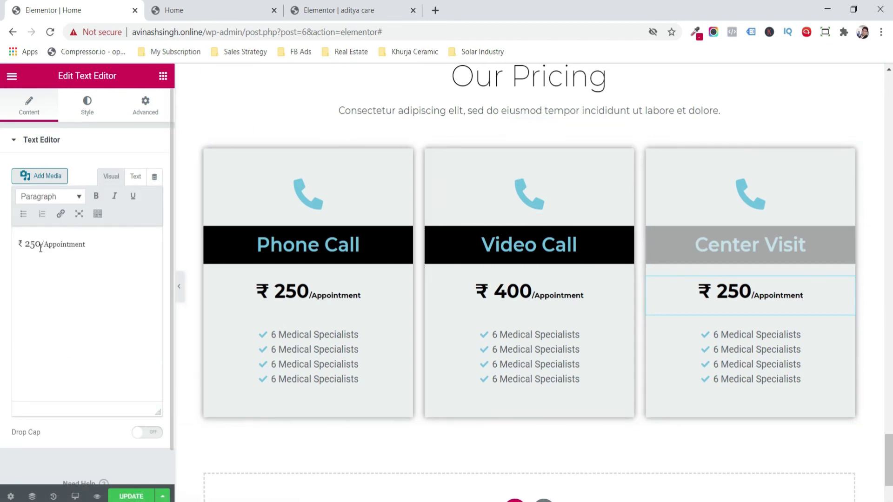
key(BackSpace)
key(BackSpace)
key(BackSpace)
text(500)
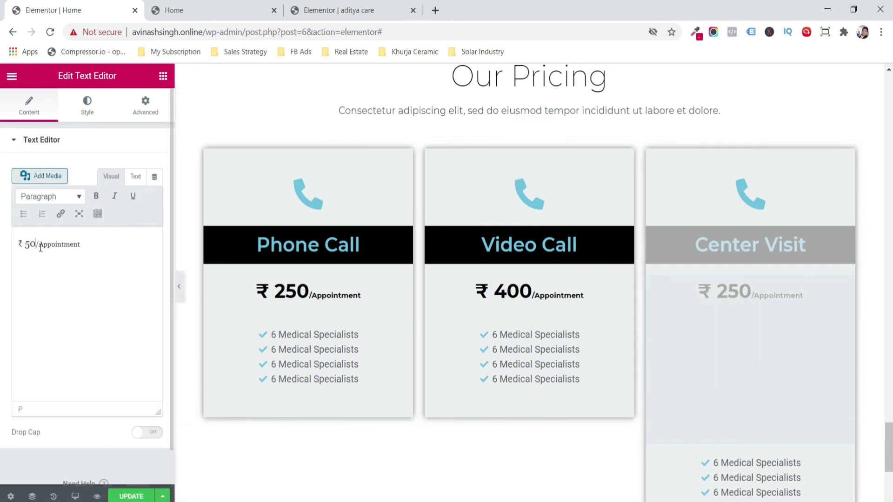
click(132, 496)
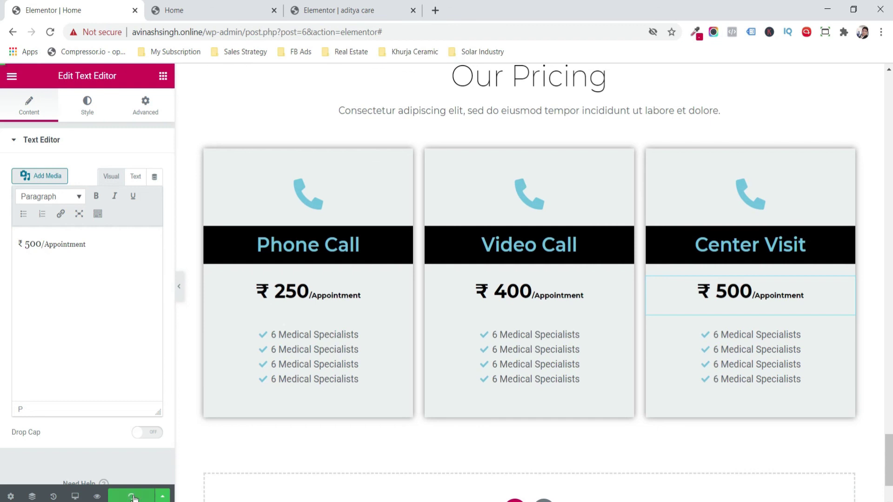
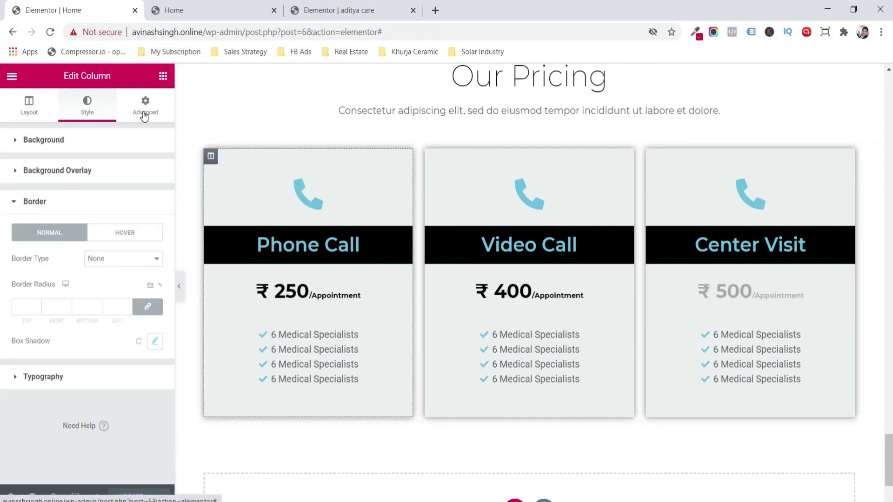
- Give the Phone Call column a 10 px border radius and copy its style
click(37, 305)
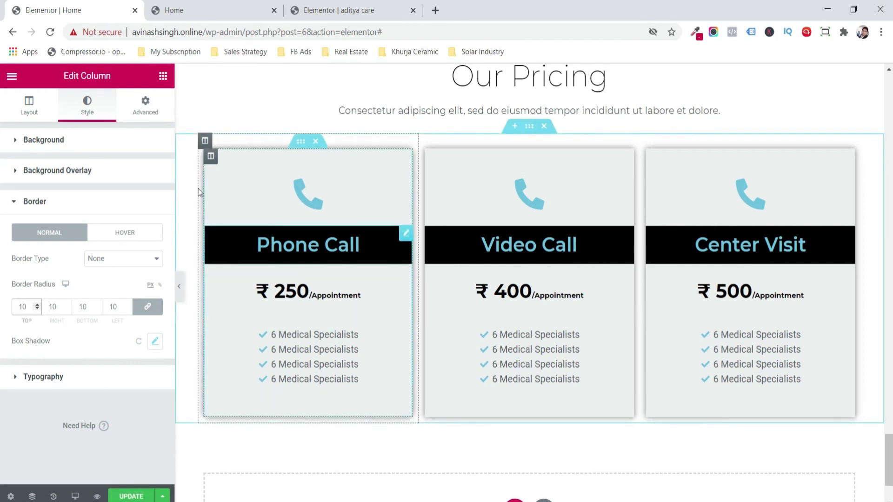
right_click(211, 167)
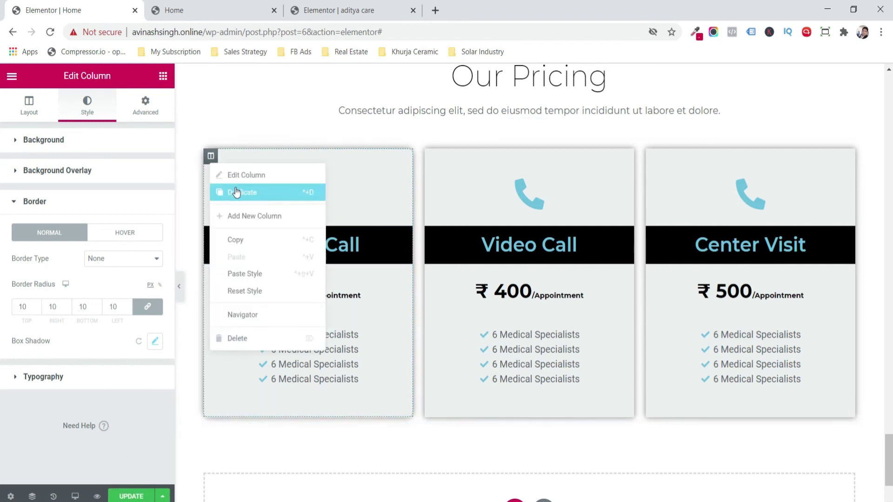
click(256, 241)
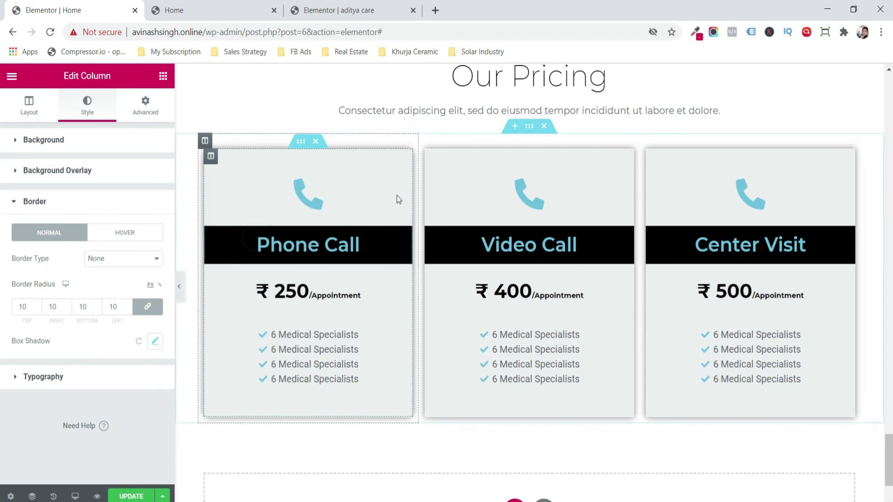
right_click(431, 155)
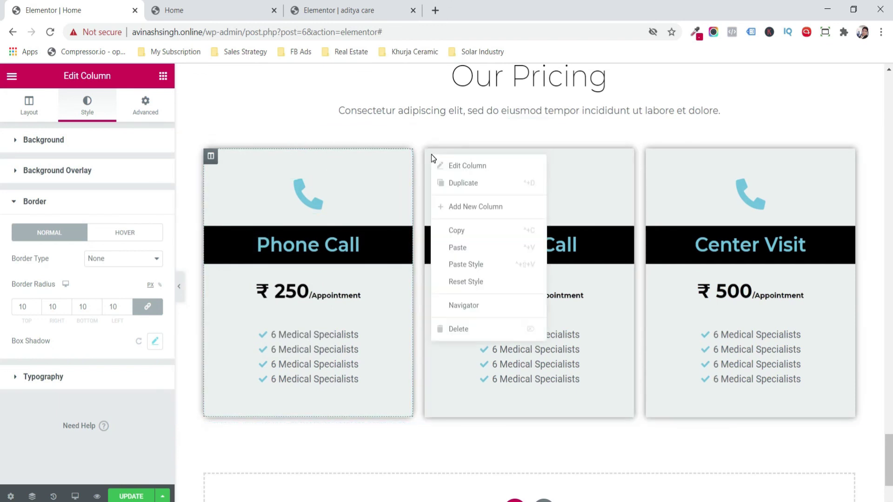
click(493, 264)
right_click(654, 157)
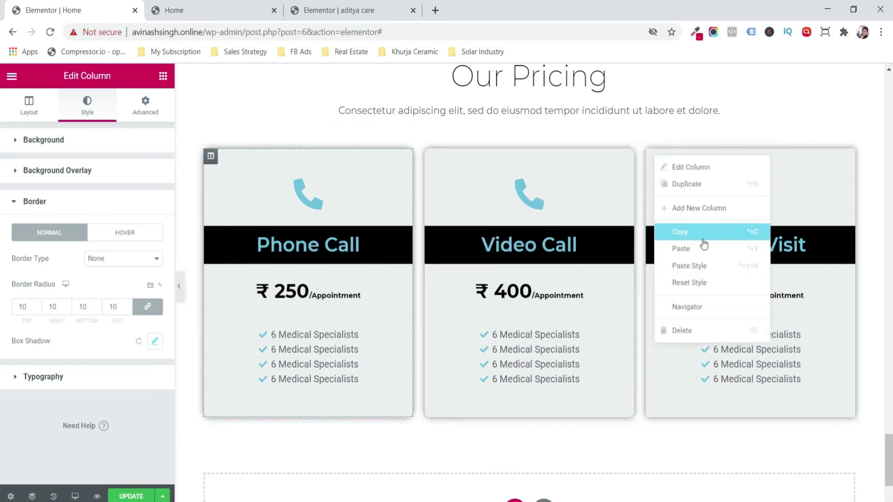
click(706, 265)
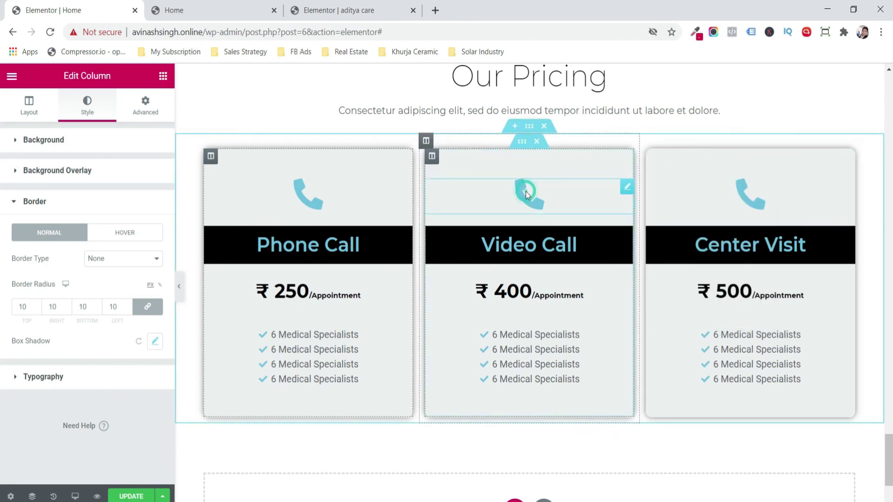
click(525, 191)
click(150, 188)
- Insert the video camera icon, found by searching 'vide', into the Video Call card
click(128, 202)
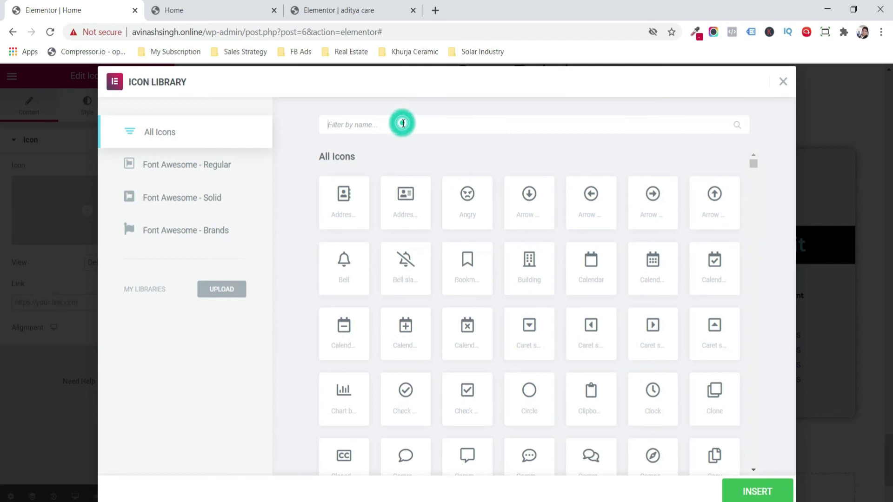
text(vide)
click(602, 201)
click(757, 490)
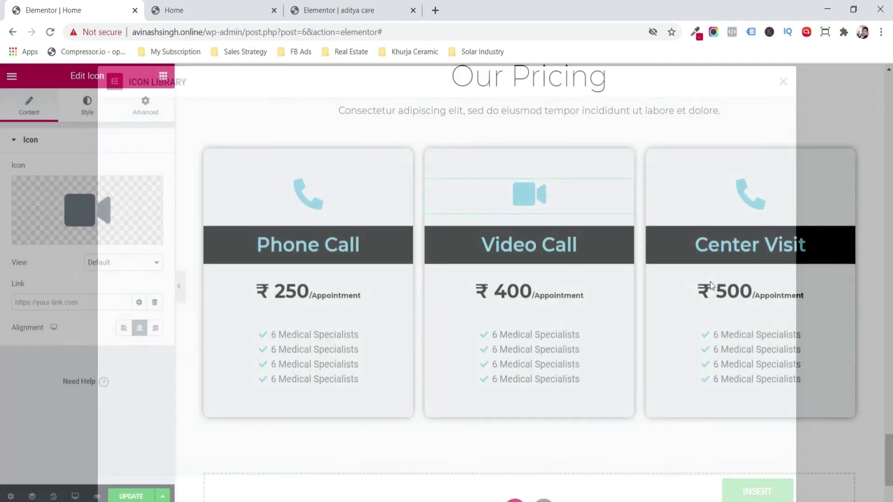
- Select the Center Visit card's icon and save the page with UPDATE
click(765, 204)
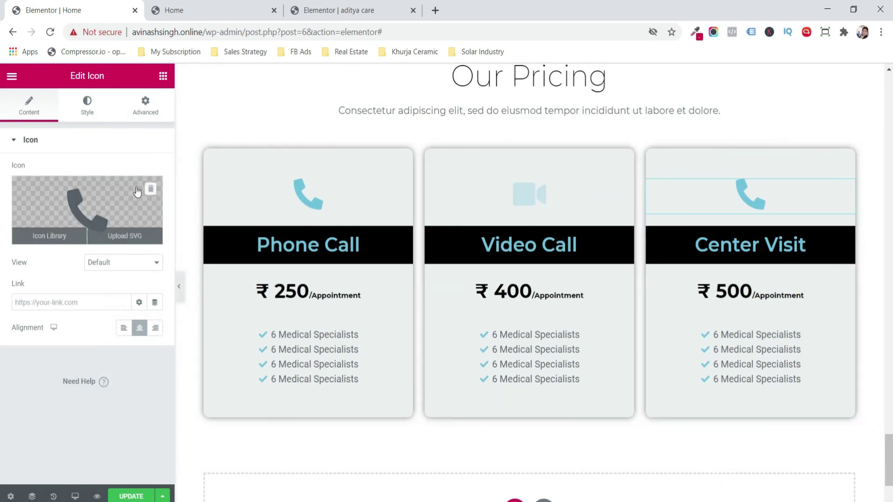
click(130, 497)
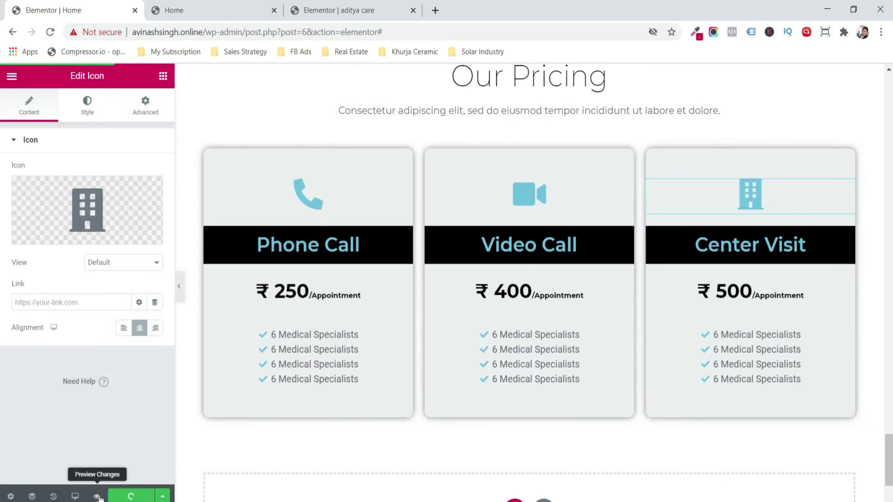
scroll(529, 279, down, 2)
click(514, 403)
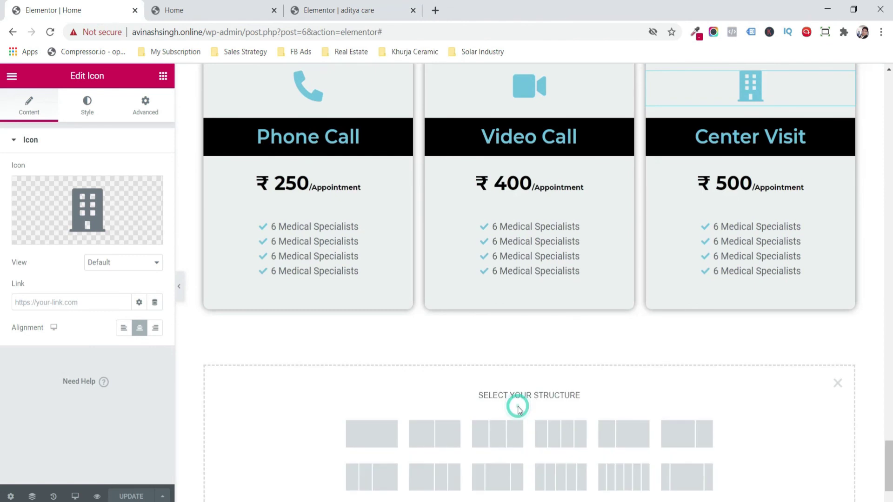
- Add a single-column section with a Google Maps widget found by searching 'map'
click(365, 427)
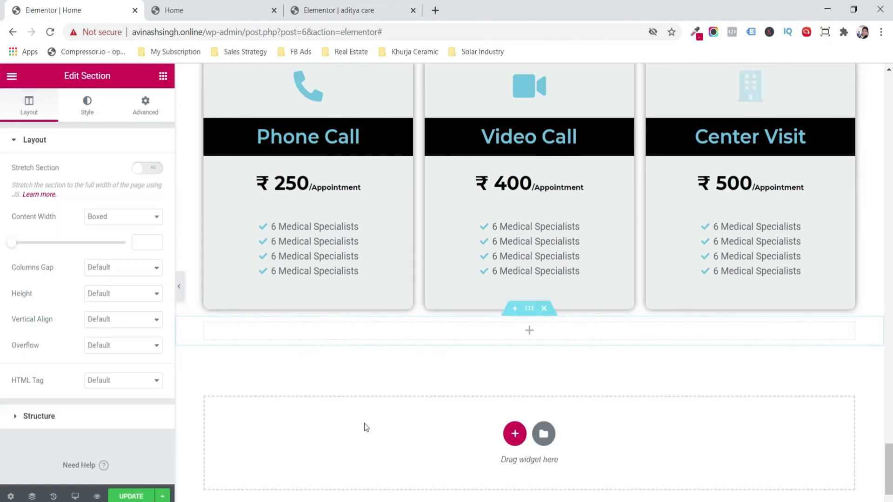
click(163, 81)
text(map)
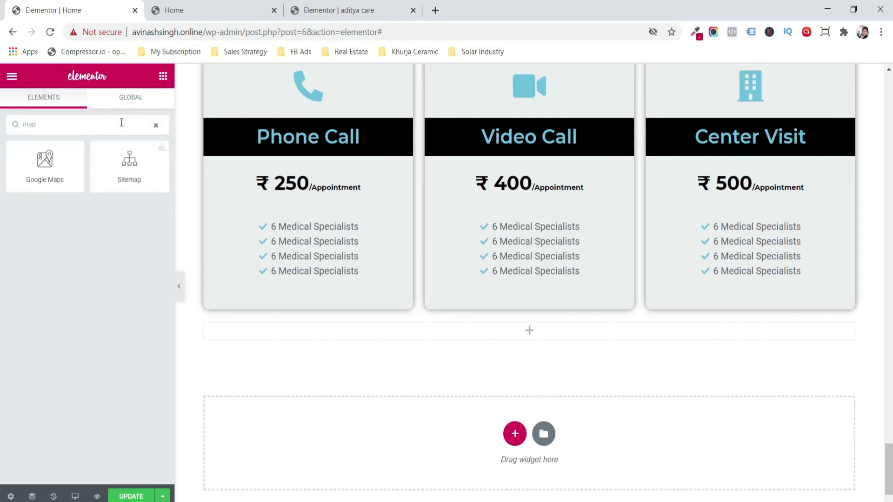
drag(45, 165, 381, 335)
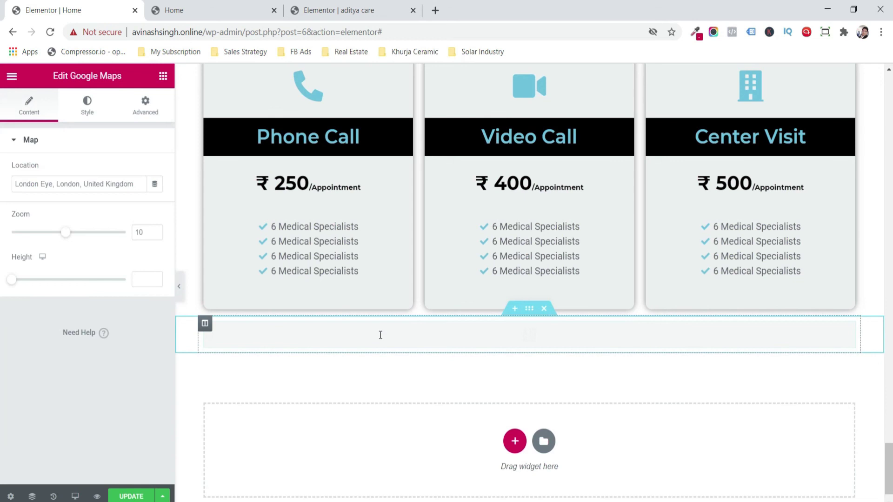
- Set the map location to 'Avin Digital Service, Khurja, Uttar Pradesh' and save the page
drag(142, 183, 2, 200)
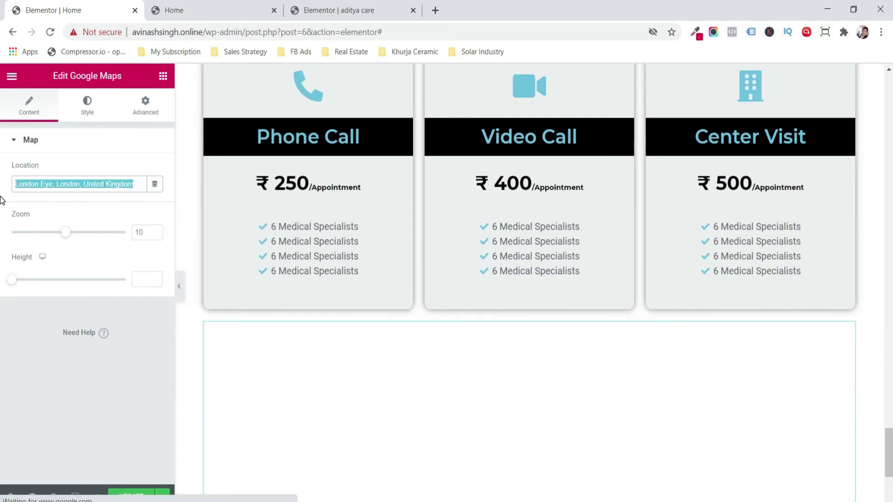
text(Avin Digital Service, Khurja, Uttar Pradesh)
click(133, 496)
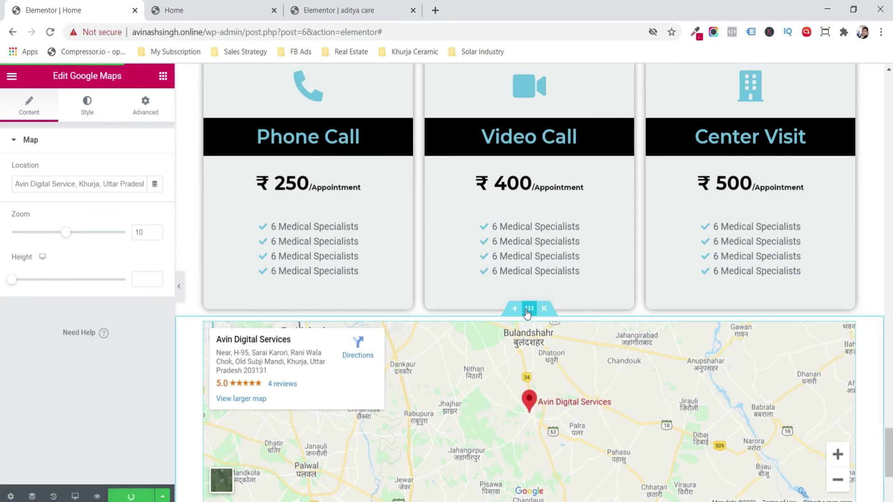
scroll(598, 291, up, 4)
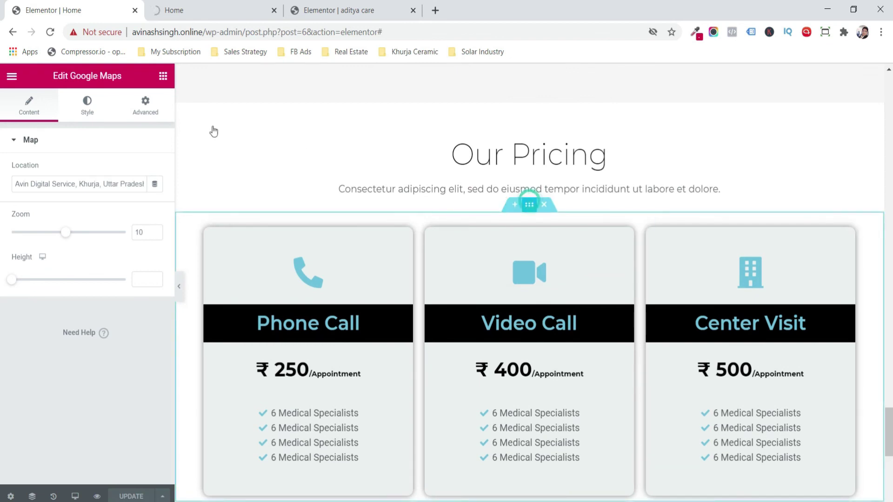
- Give the pricing section an unlinked bottom padding of 50 px
click(145, 105)
click(147, 248)
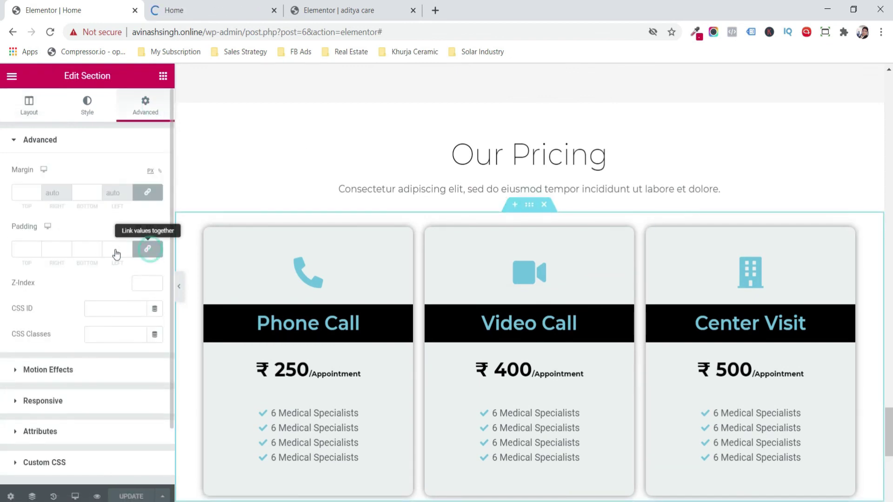
click(81, 247)
text(50)
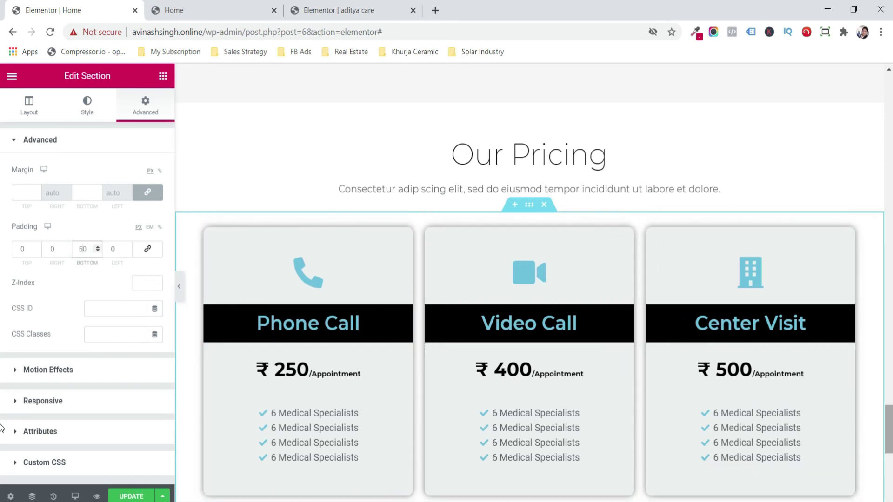
scroll(888, 427, down, 2)
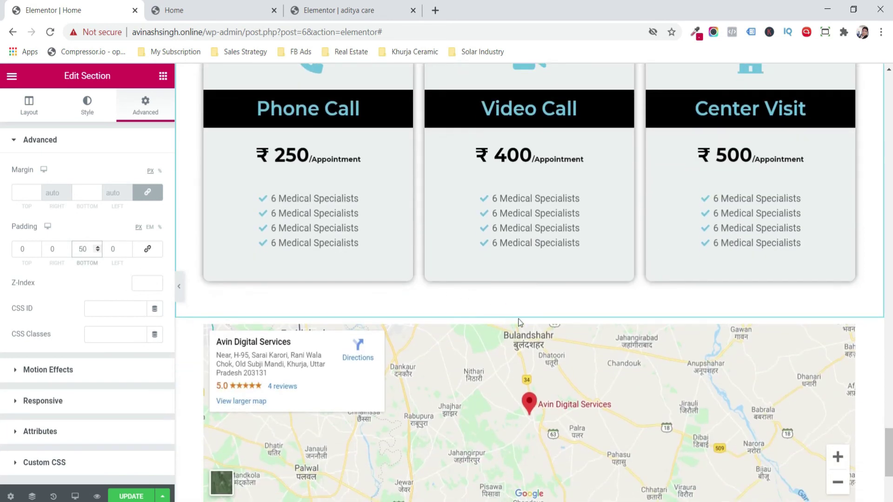
- Set the map section to Full Width content with No Gap between columns
click(530, 314)
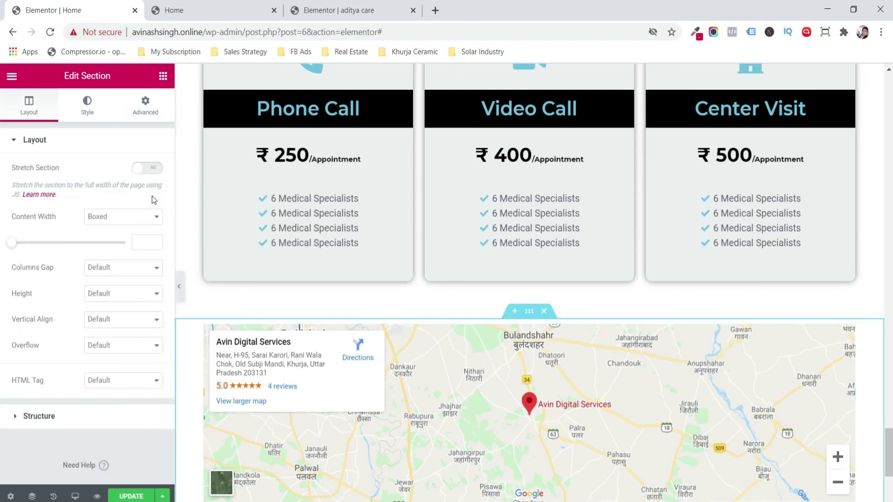
click(120, 219)
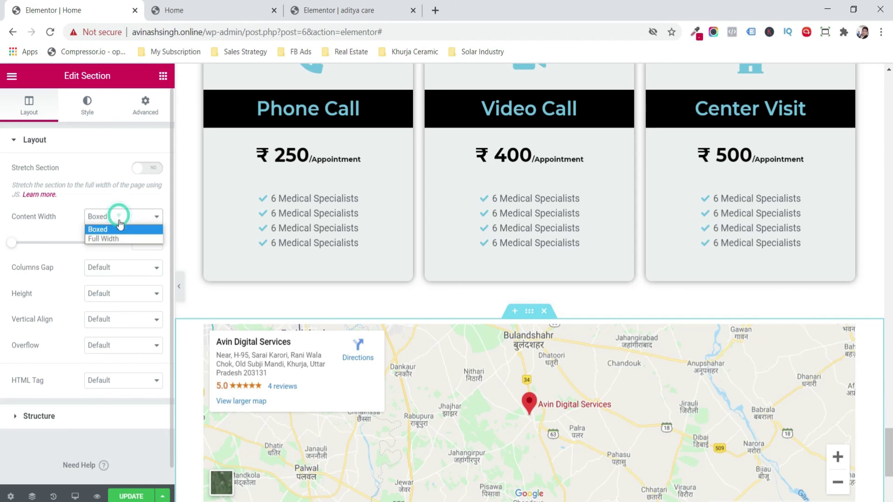
click(117, 239)
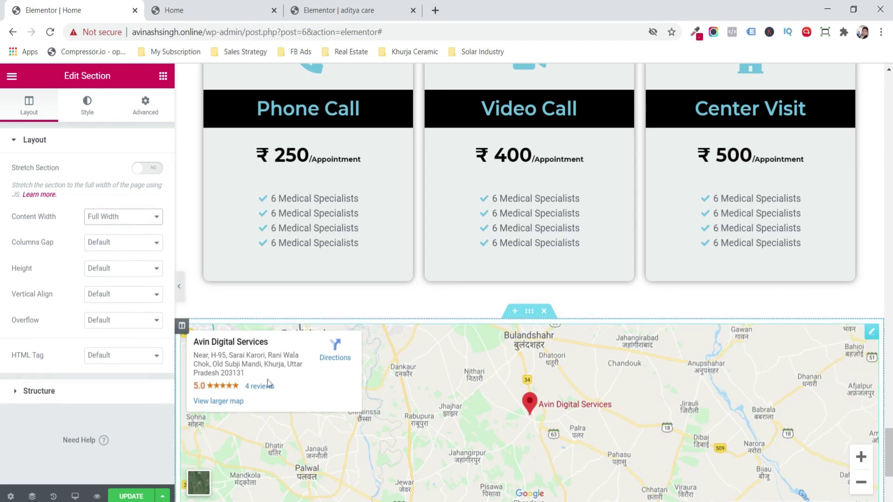
click(120, 250)
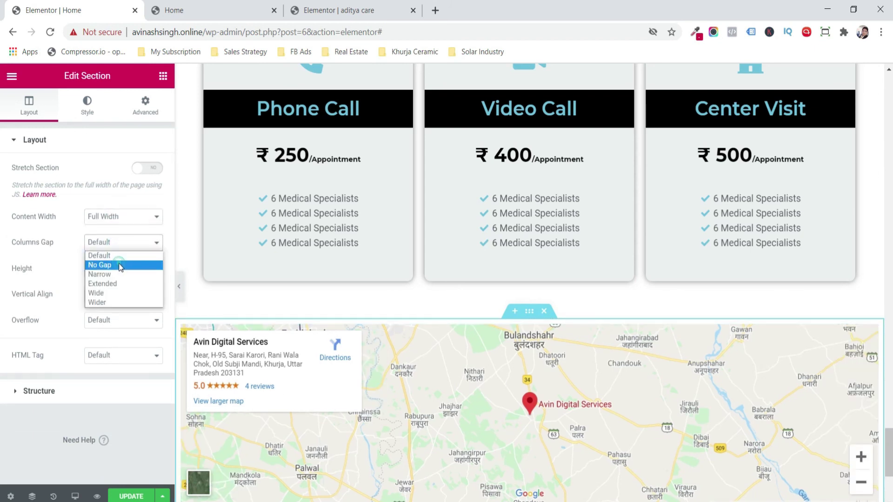
click(119, 264)
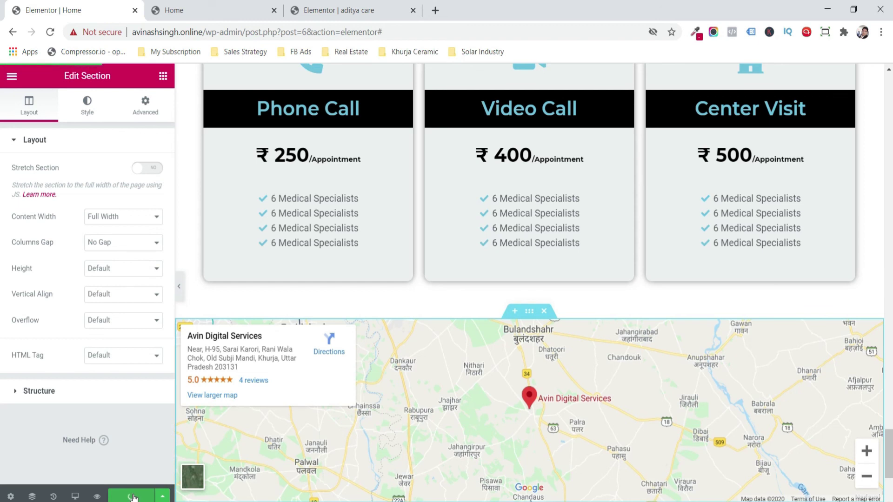
- Preview the Home page in a new tab and scroll down to the Our Pricing cards
click(97, 496)
scroll(1, 169, down, 10)
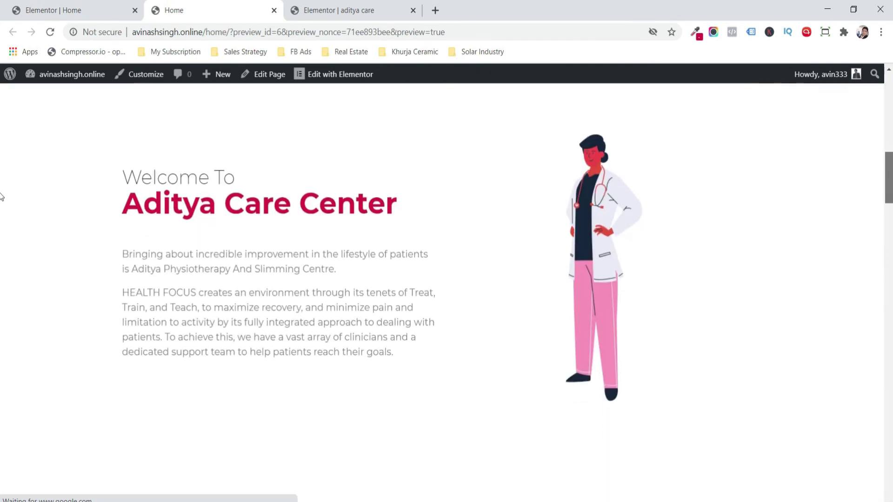
scroll(1, 232, down, 15)
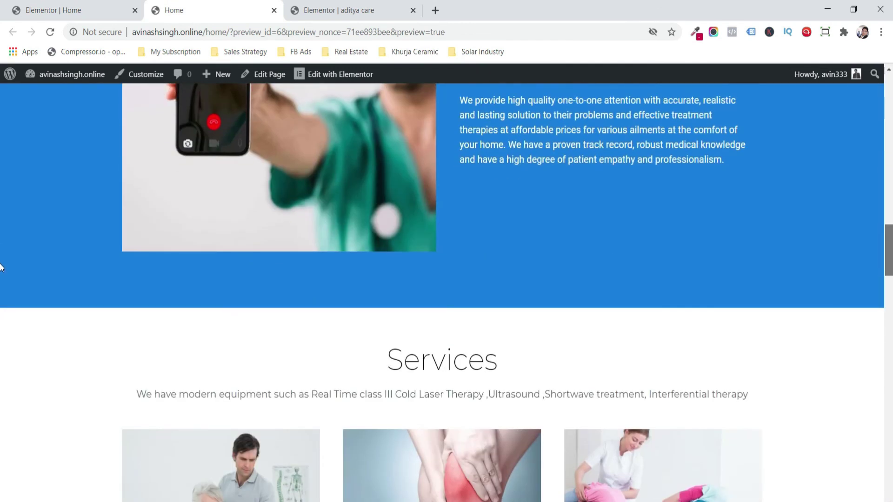
scroll(0, 321, down, 4)
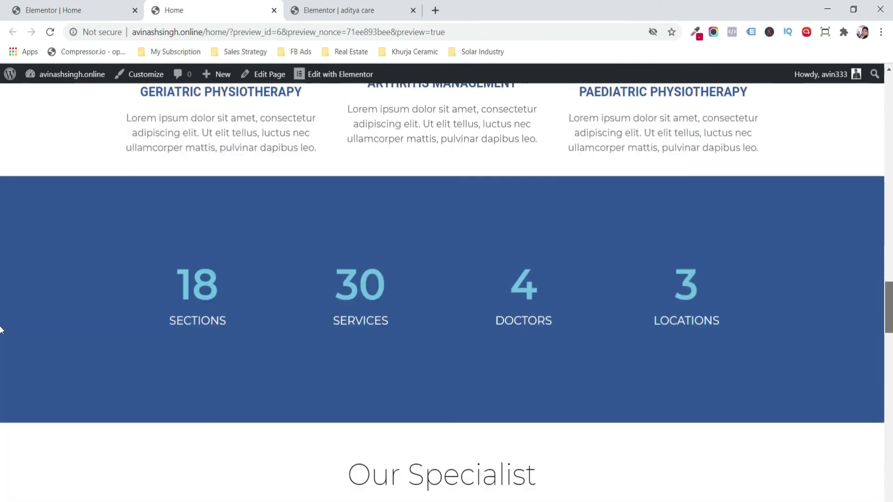
scroll(1, 336, down, 8)
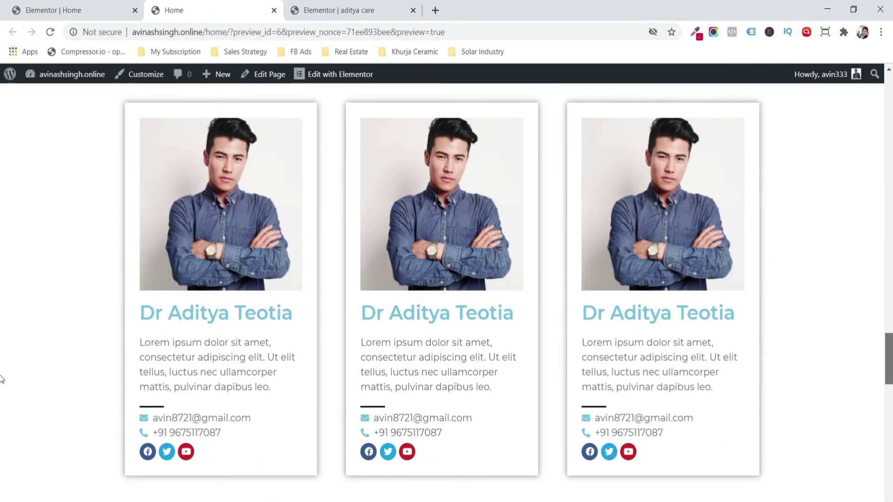
scroll(1, 380, down, 8)
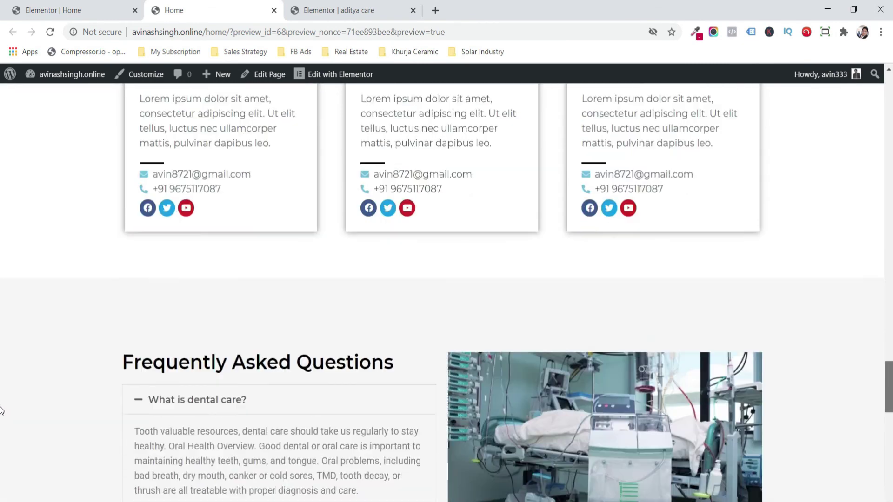
scroll(1, 426, down, 4)
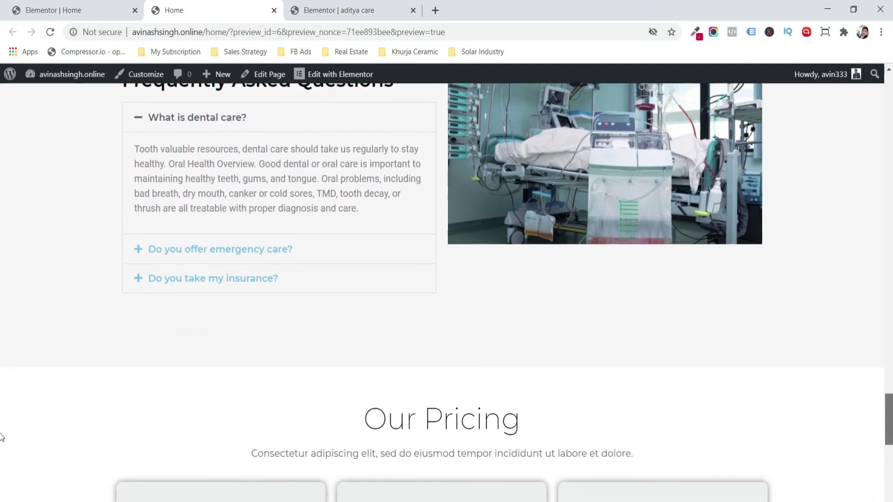
scroll(1, 447, down, 8)
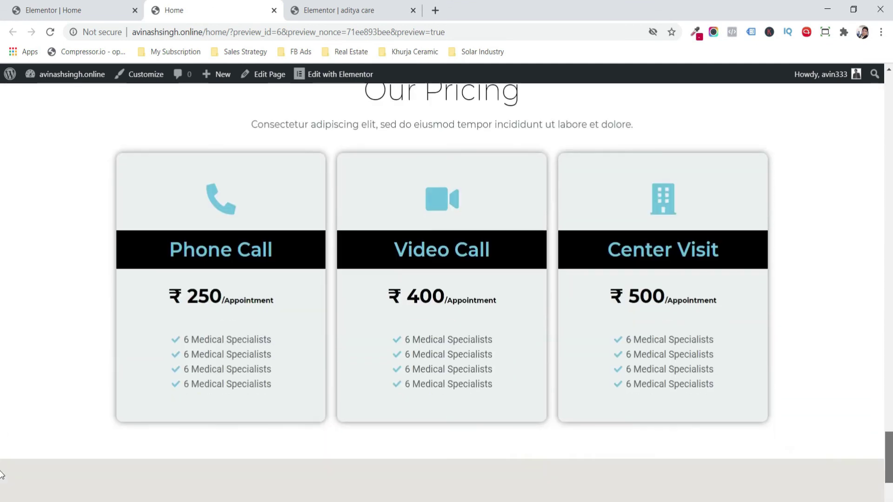